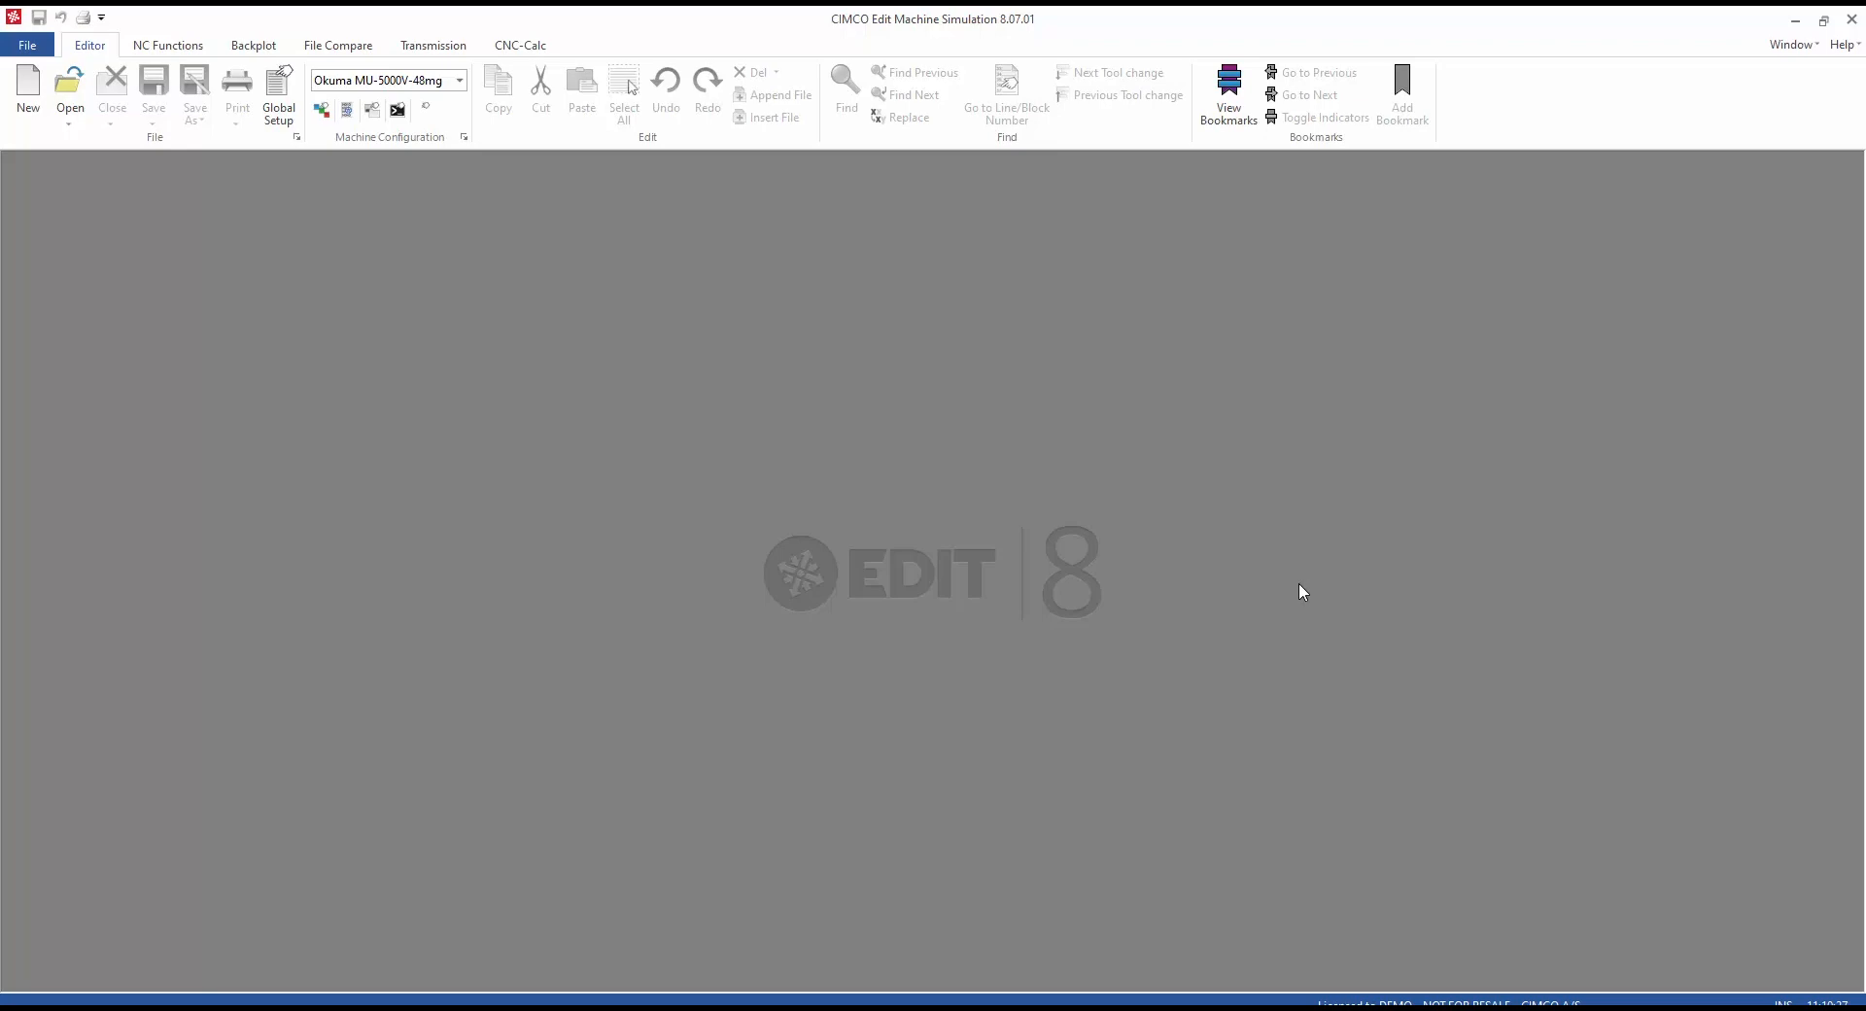
Step: Create an ISO G-Code machine configuration 'Haas TEST' from the Haas UMC 96-8250E Template
left_click(282, 109)
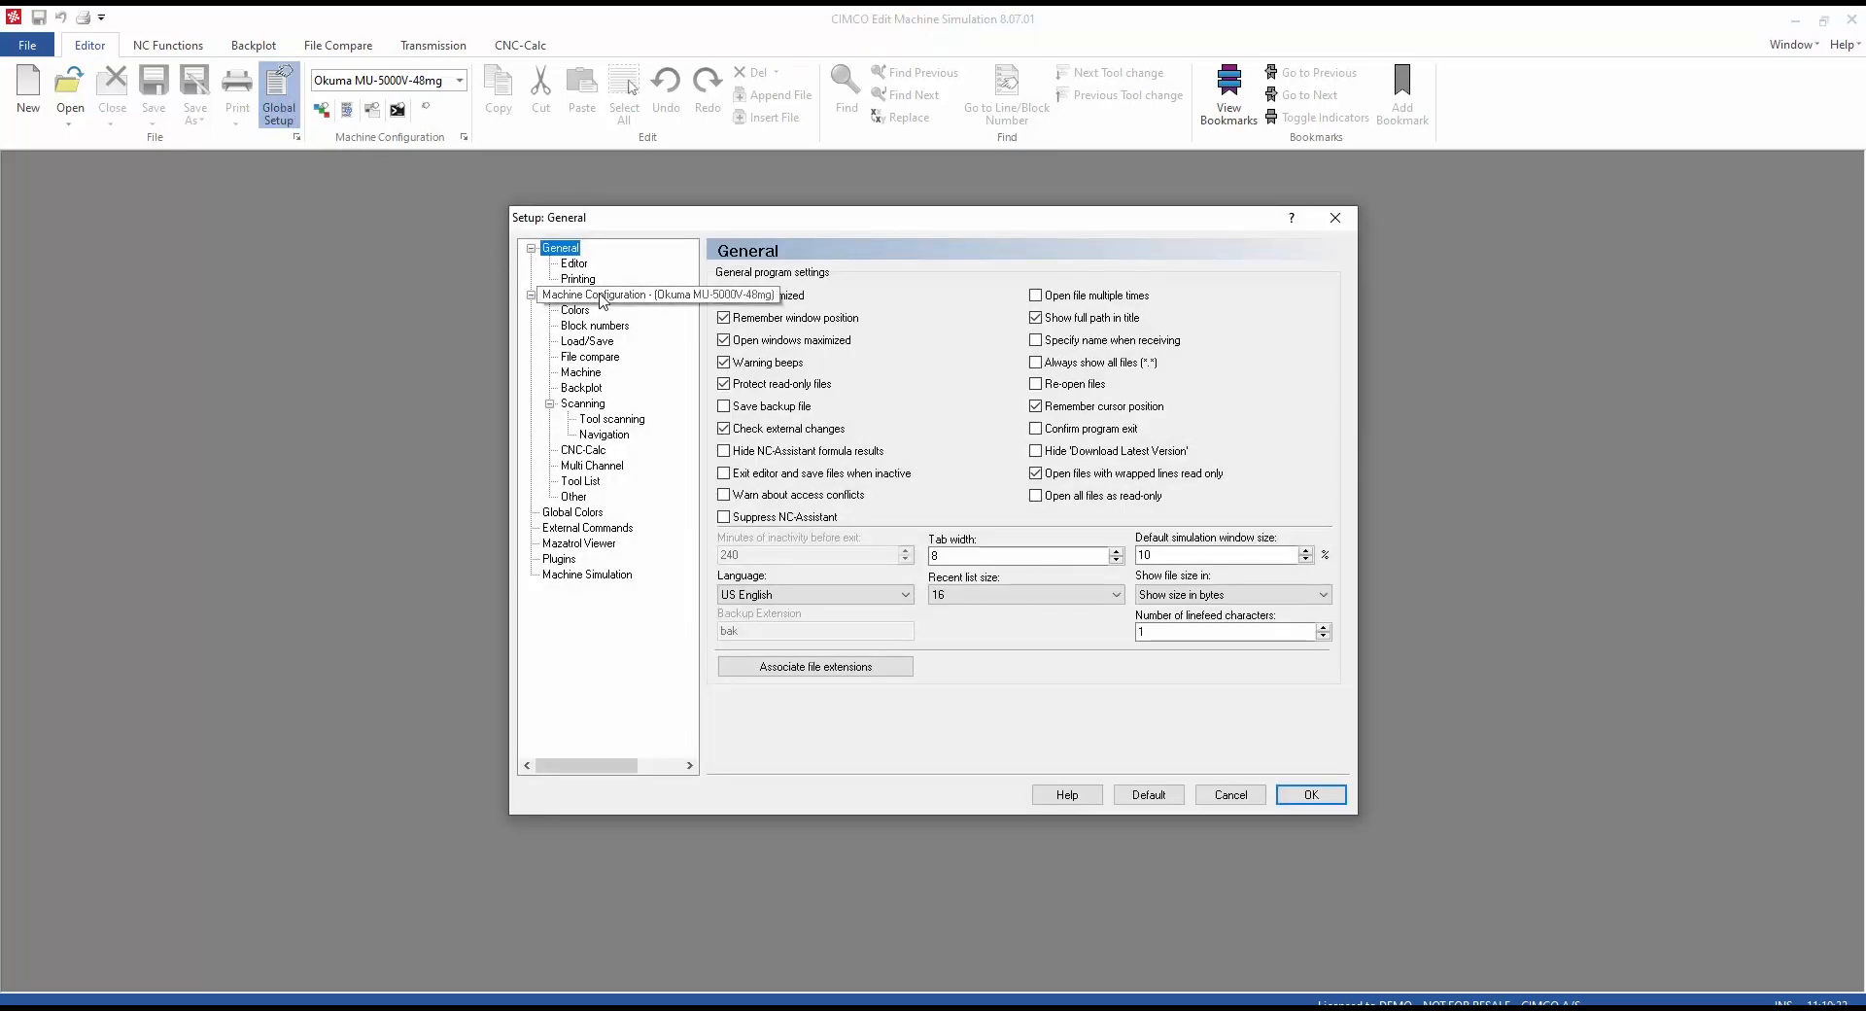
left_click(602, 297)
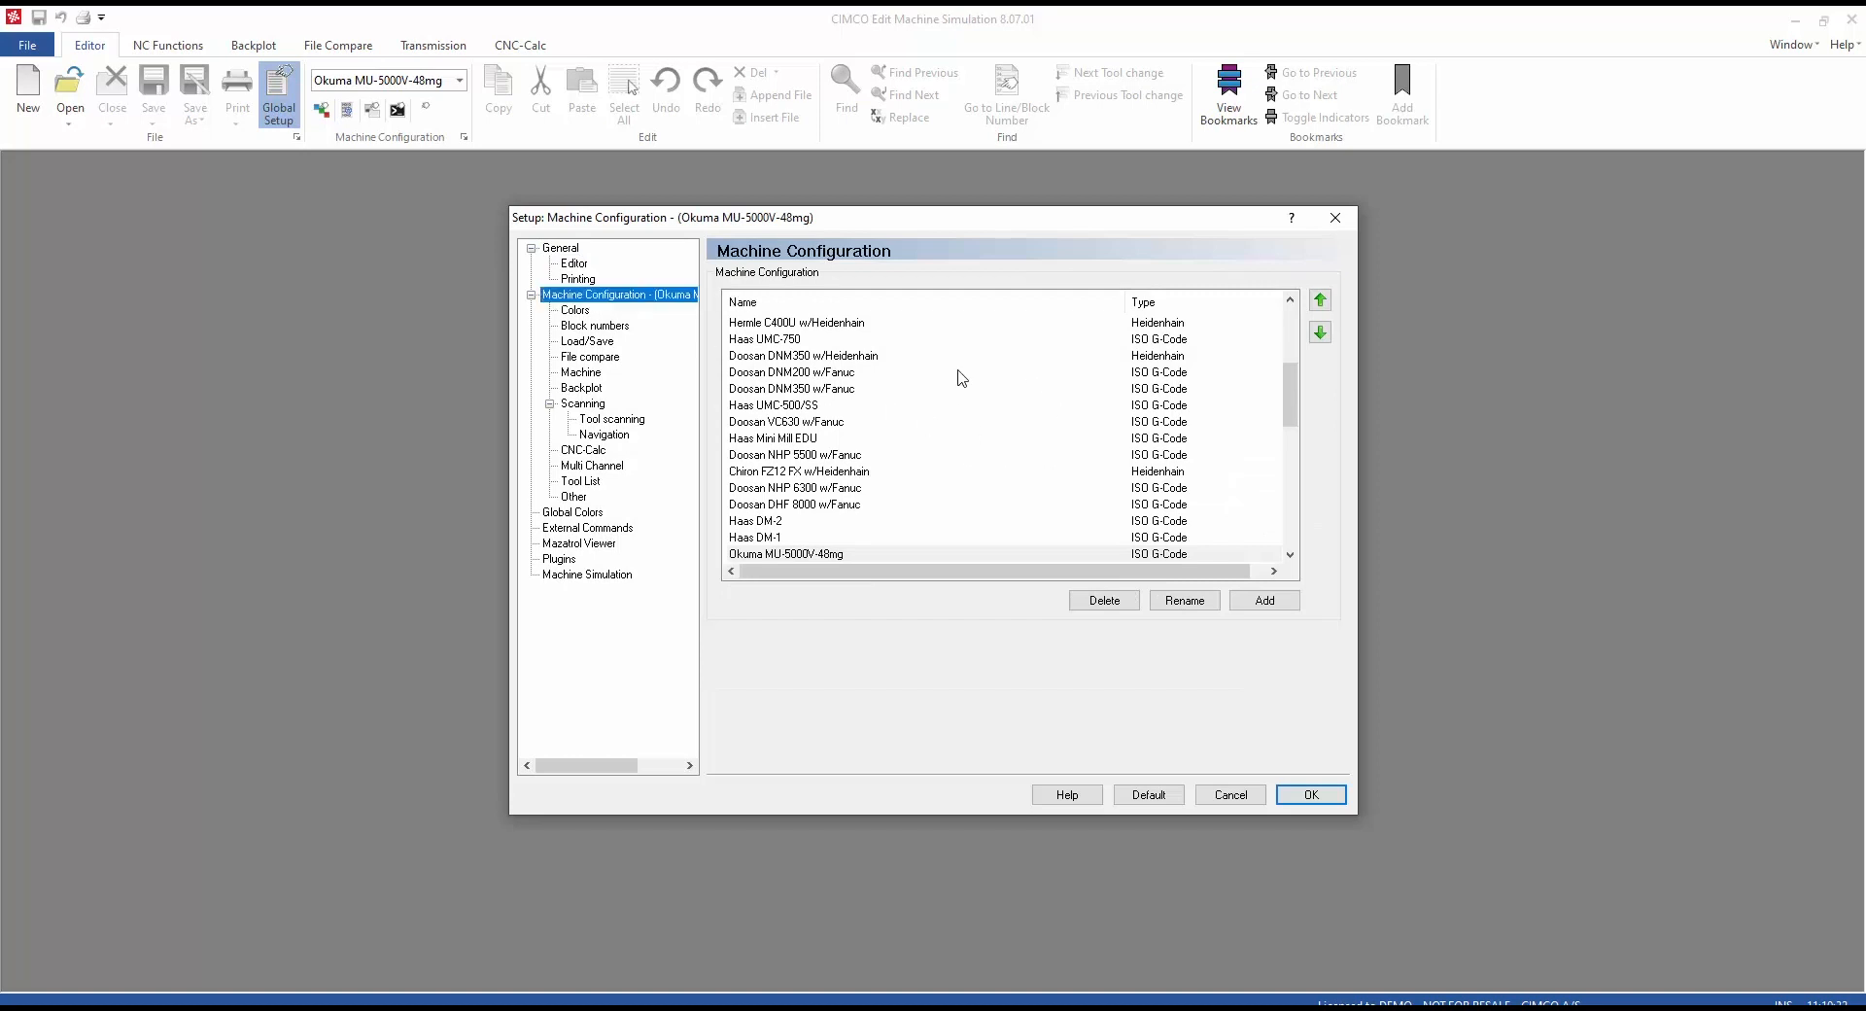
left_click(1264, 601)
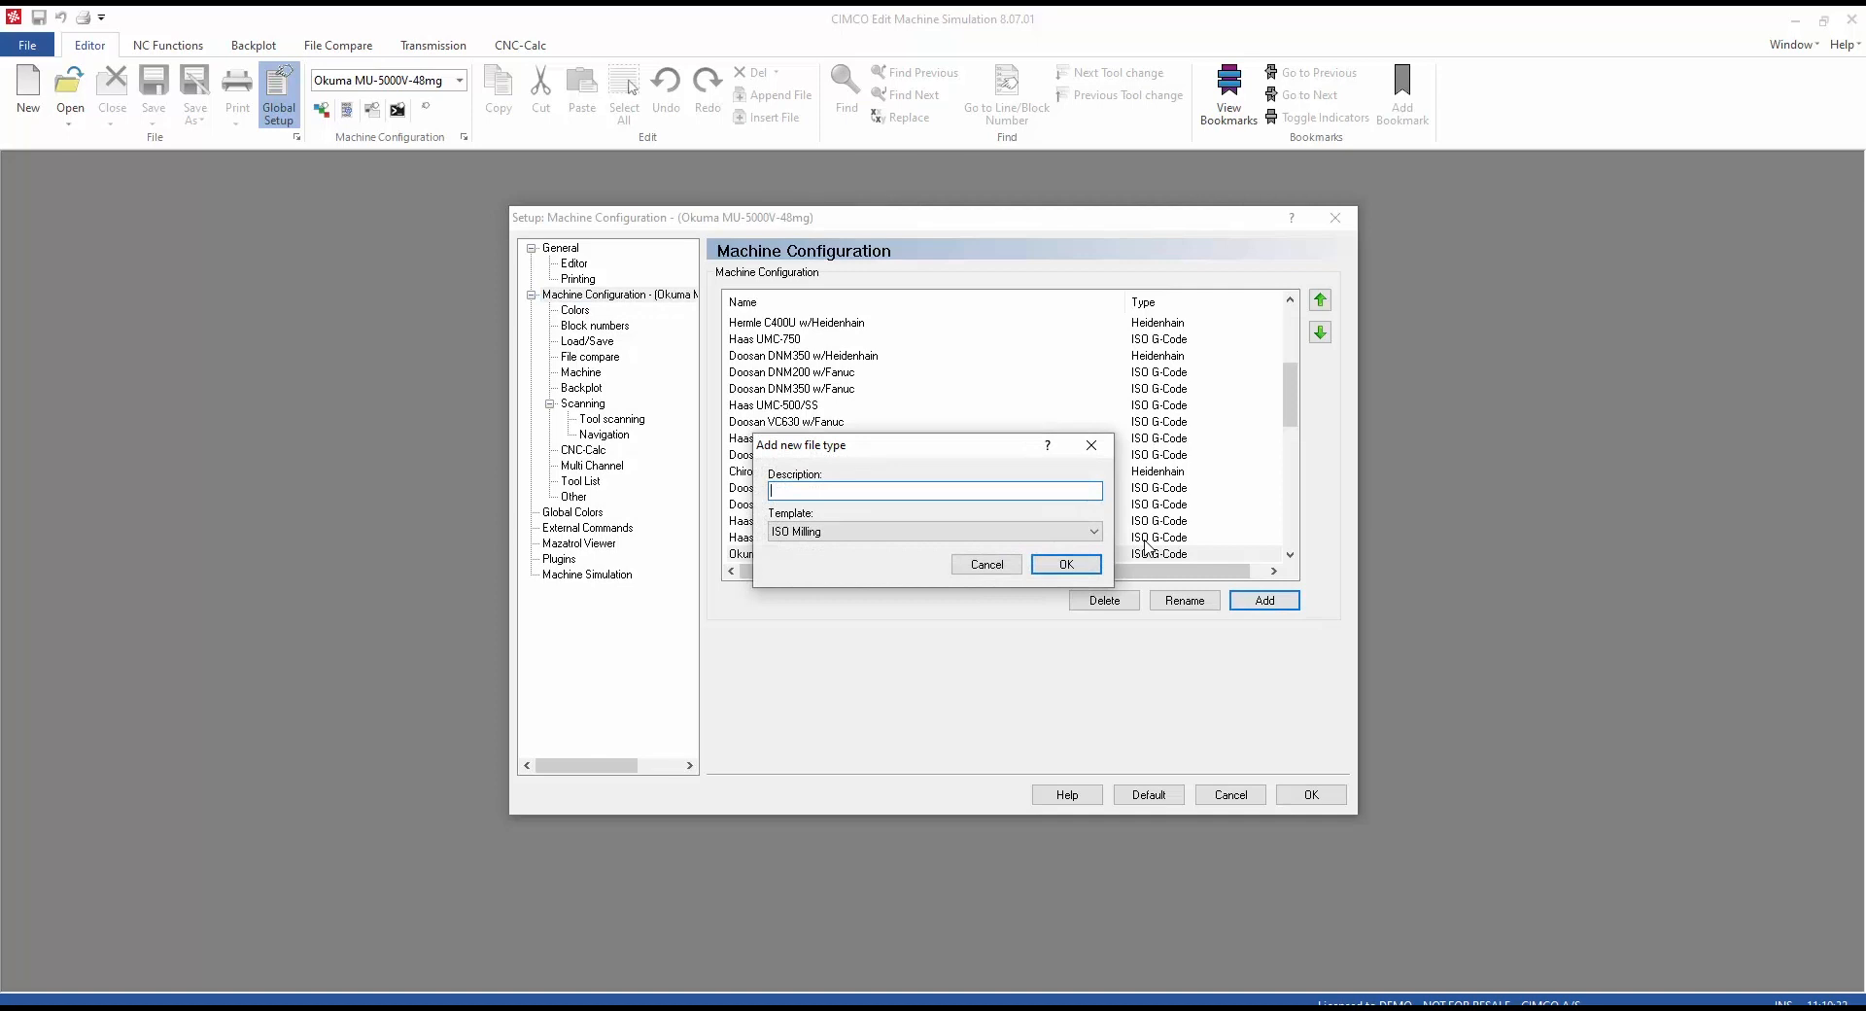
type("Haas TEST")
left_click(1088, 534)
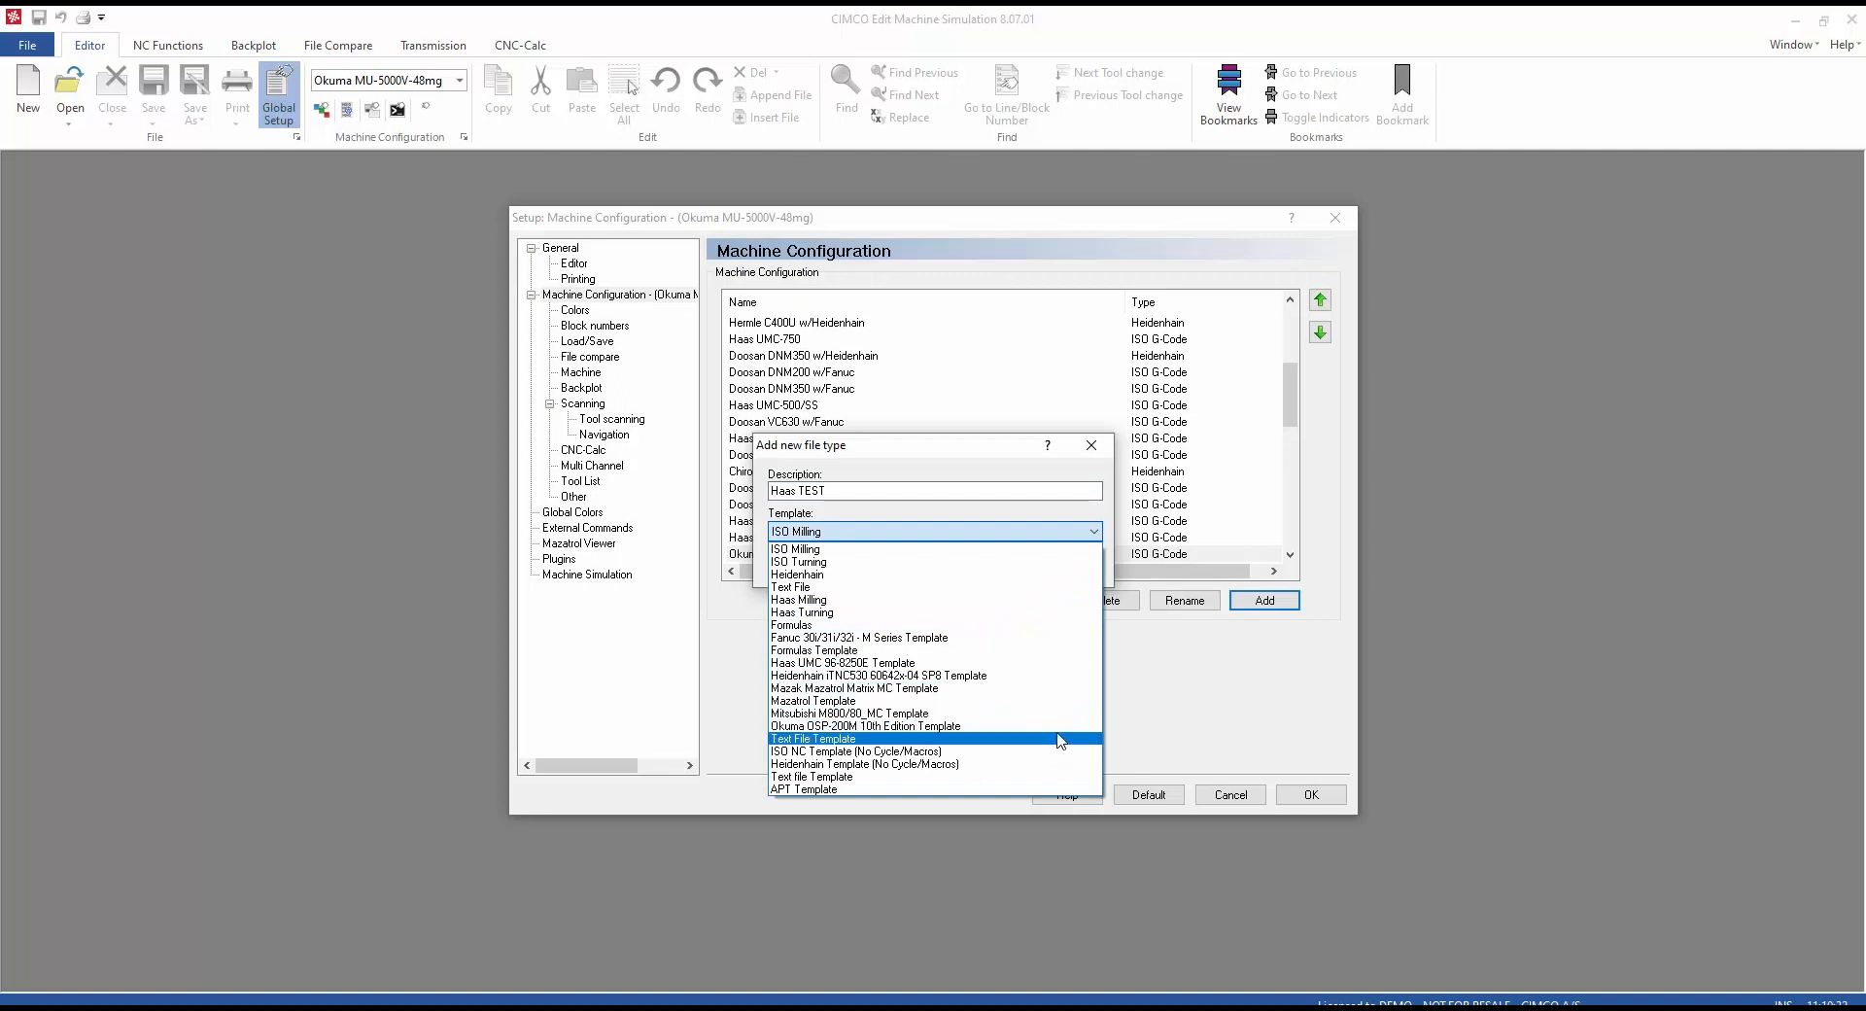
left_click(1055, 662)
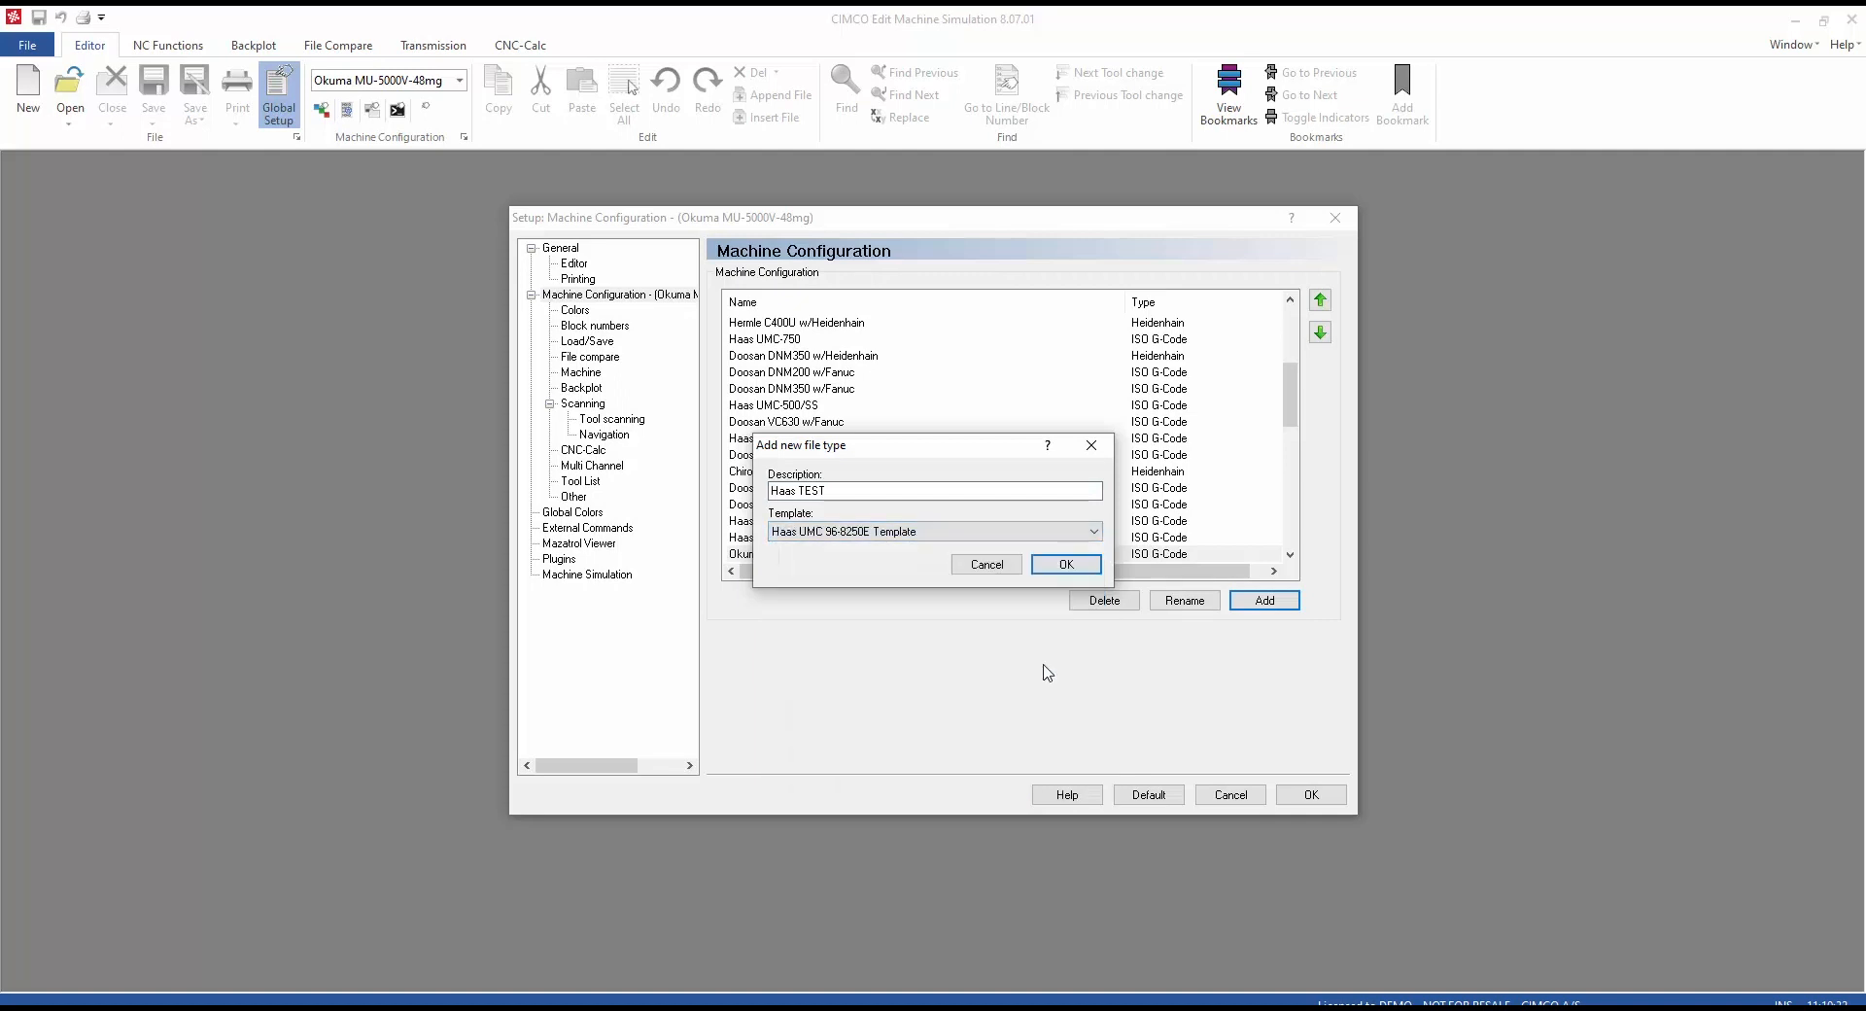
left_click(1069, 564)
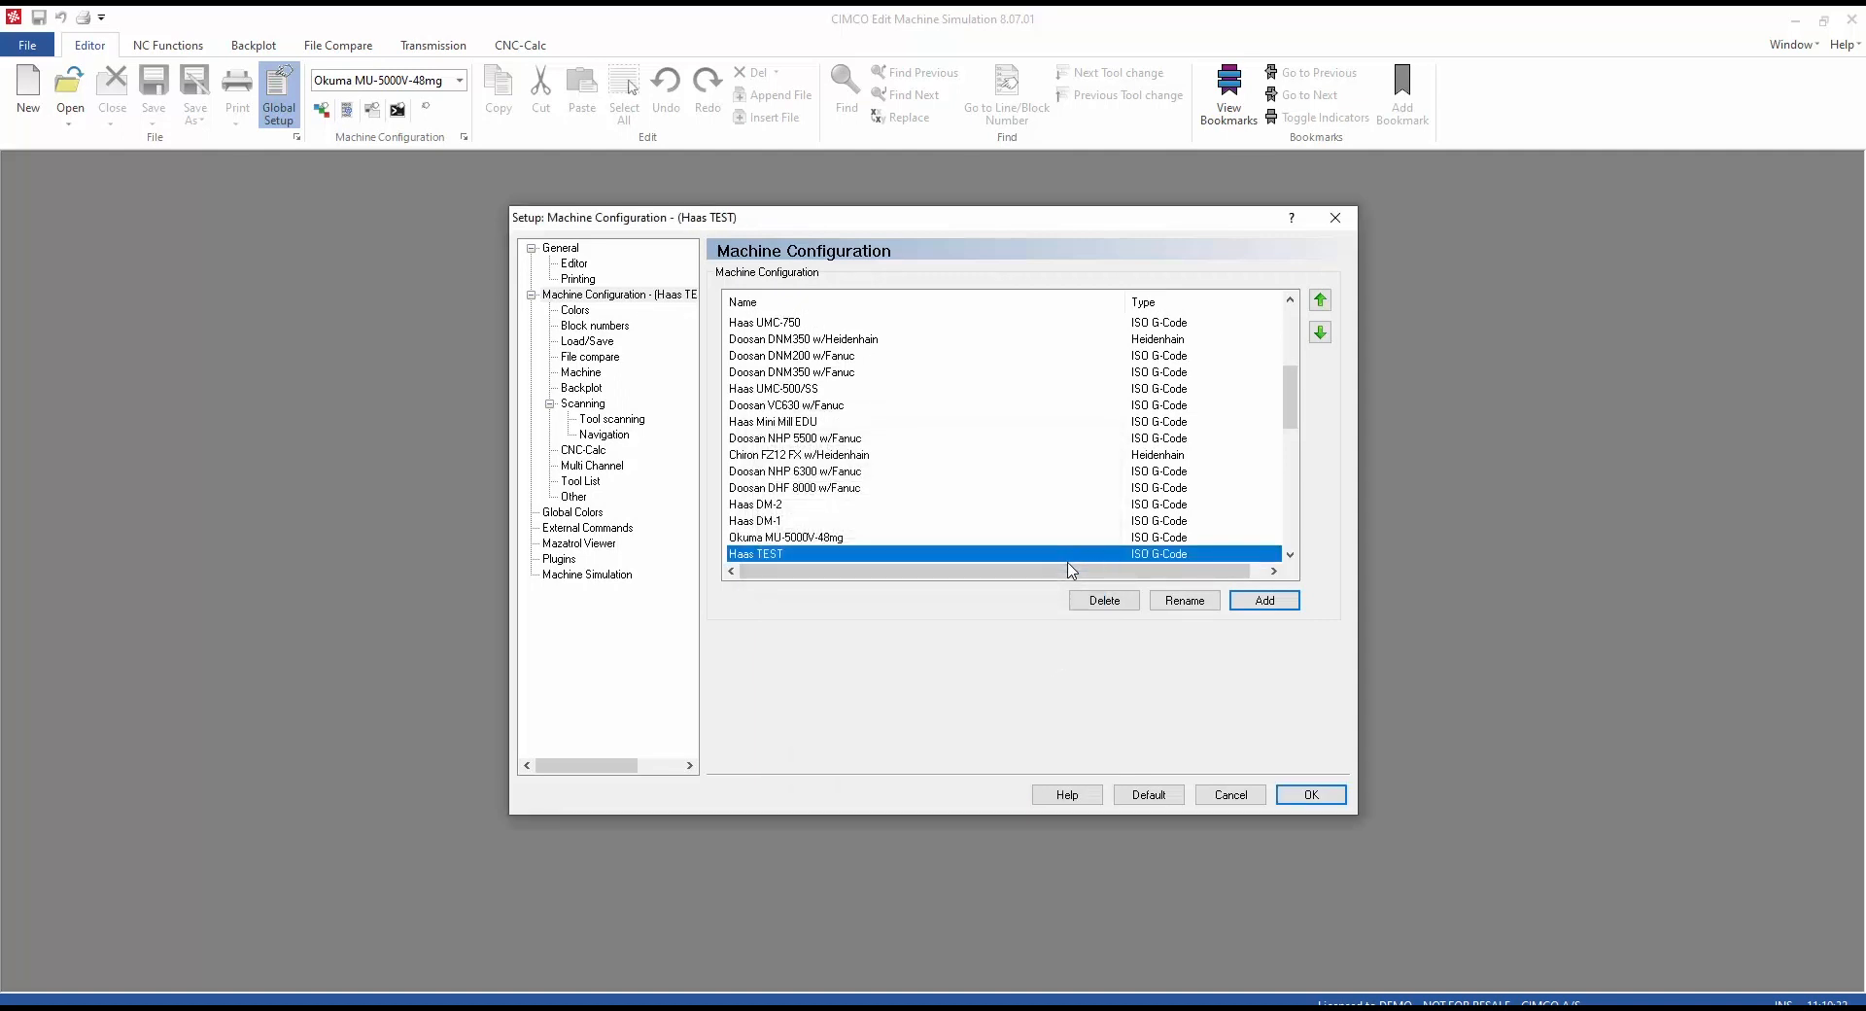
Step: In the Haas TEST backplot machine editor, add a new Mill configuration named New
left_click(586, 387)
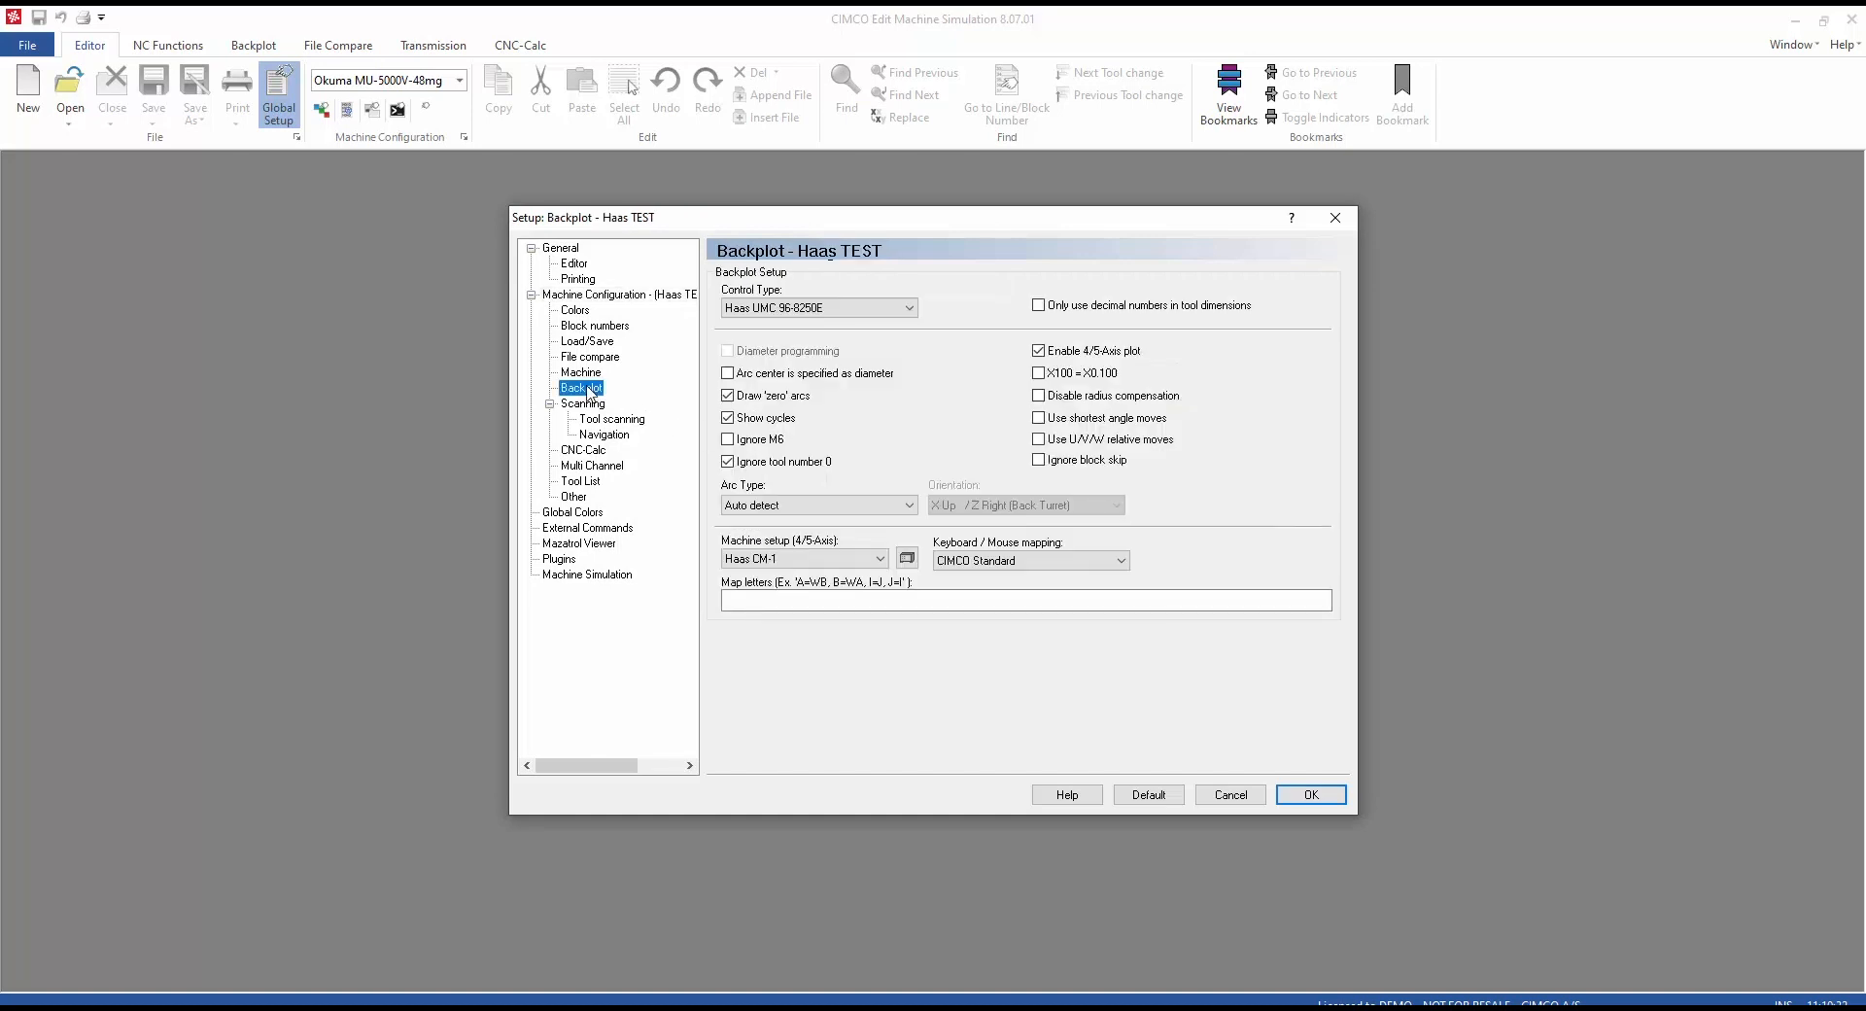
left_click(907, 560)
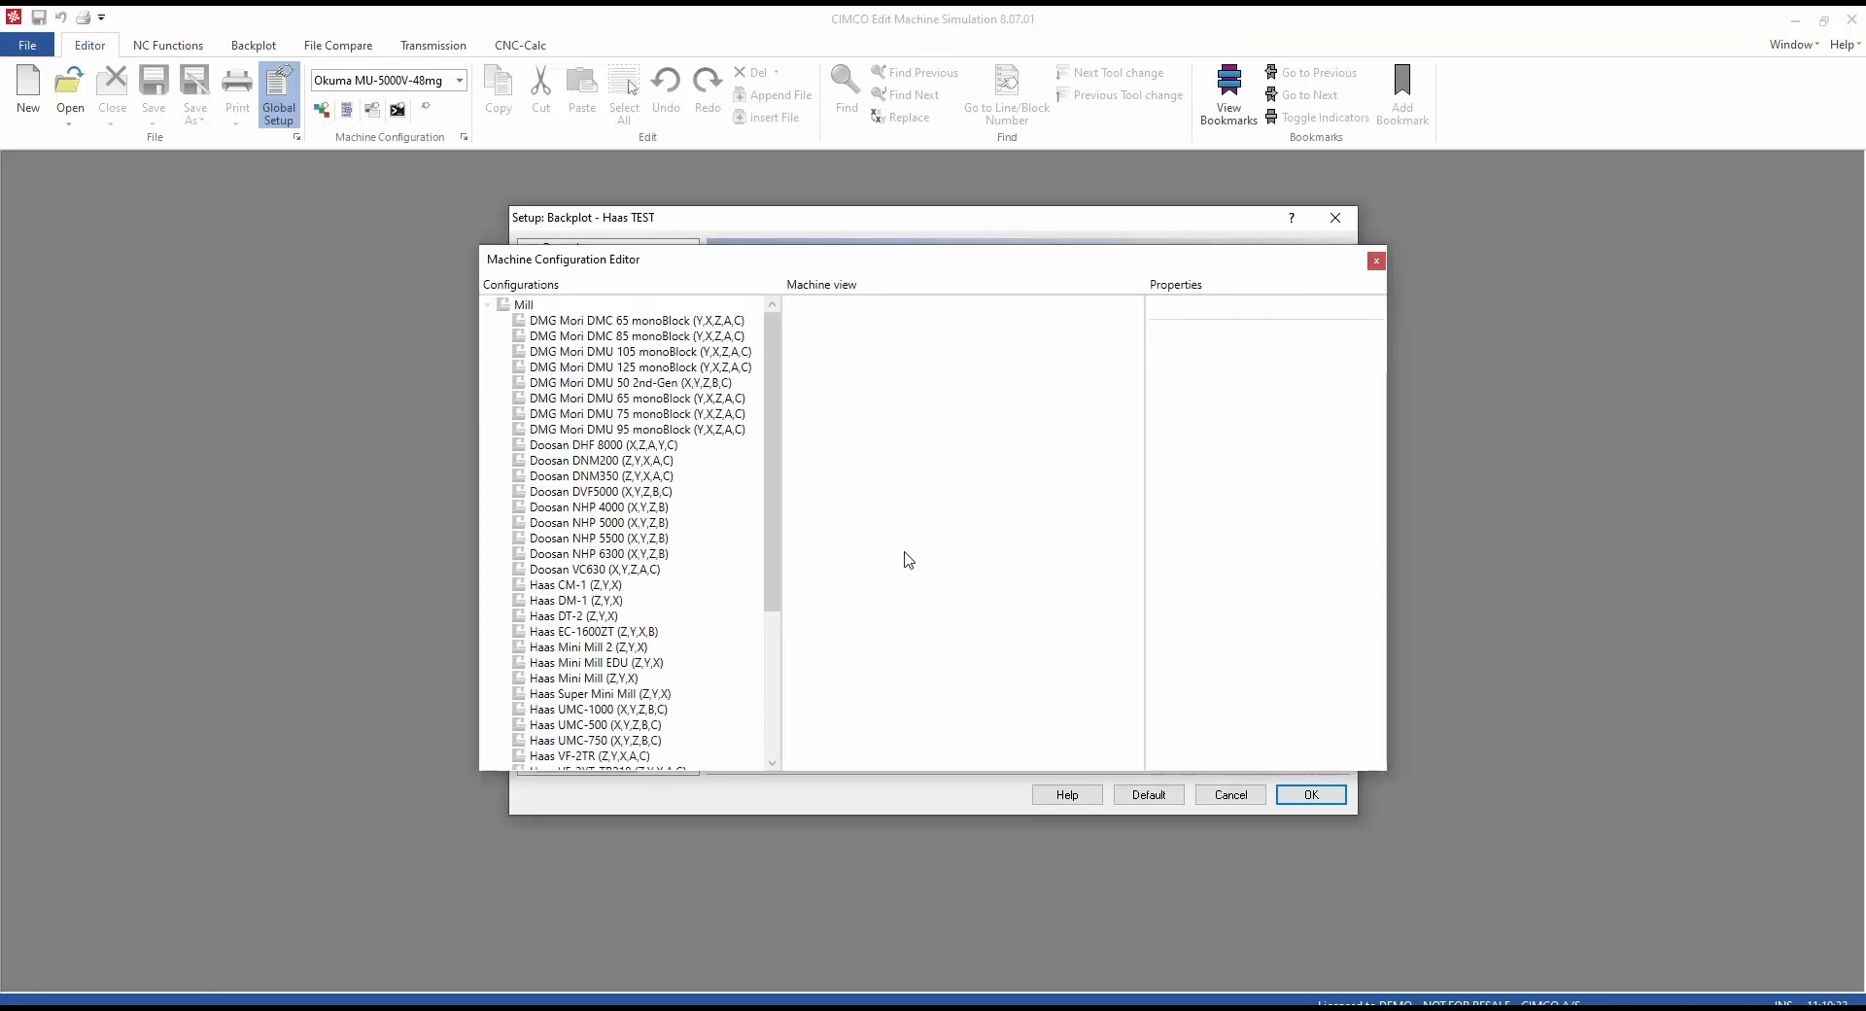
scroll(640, 425, "down", 1)
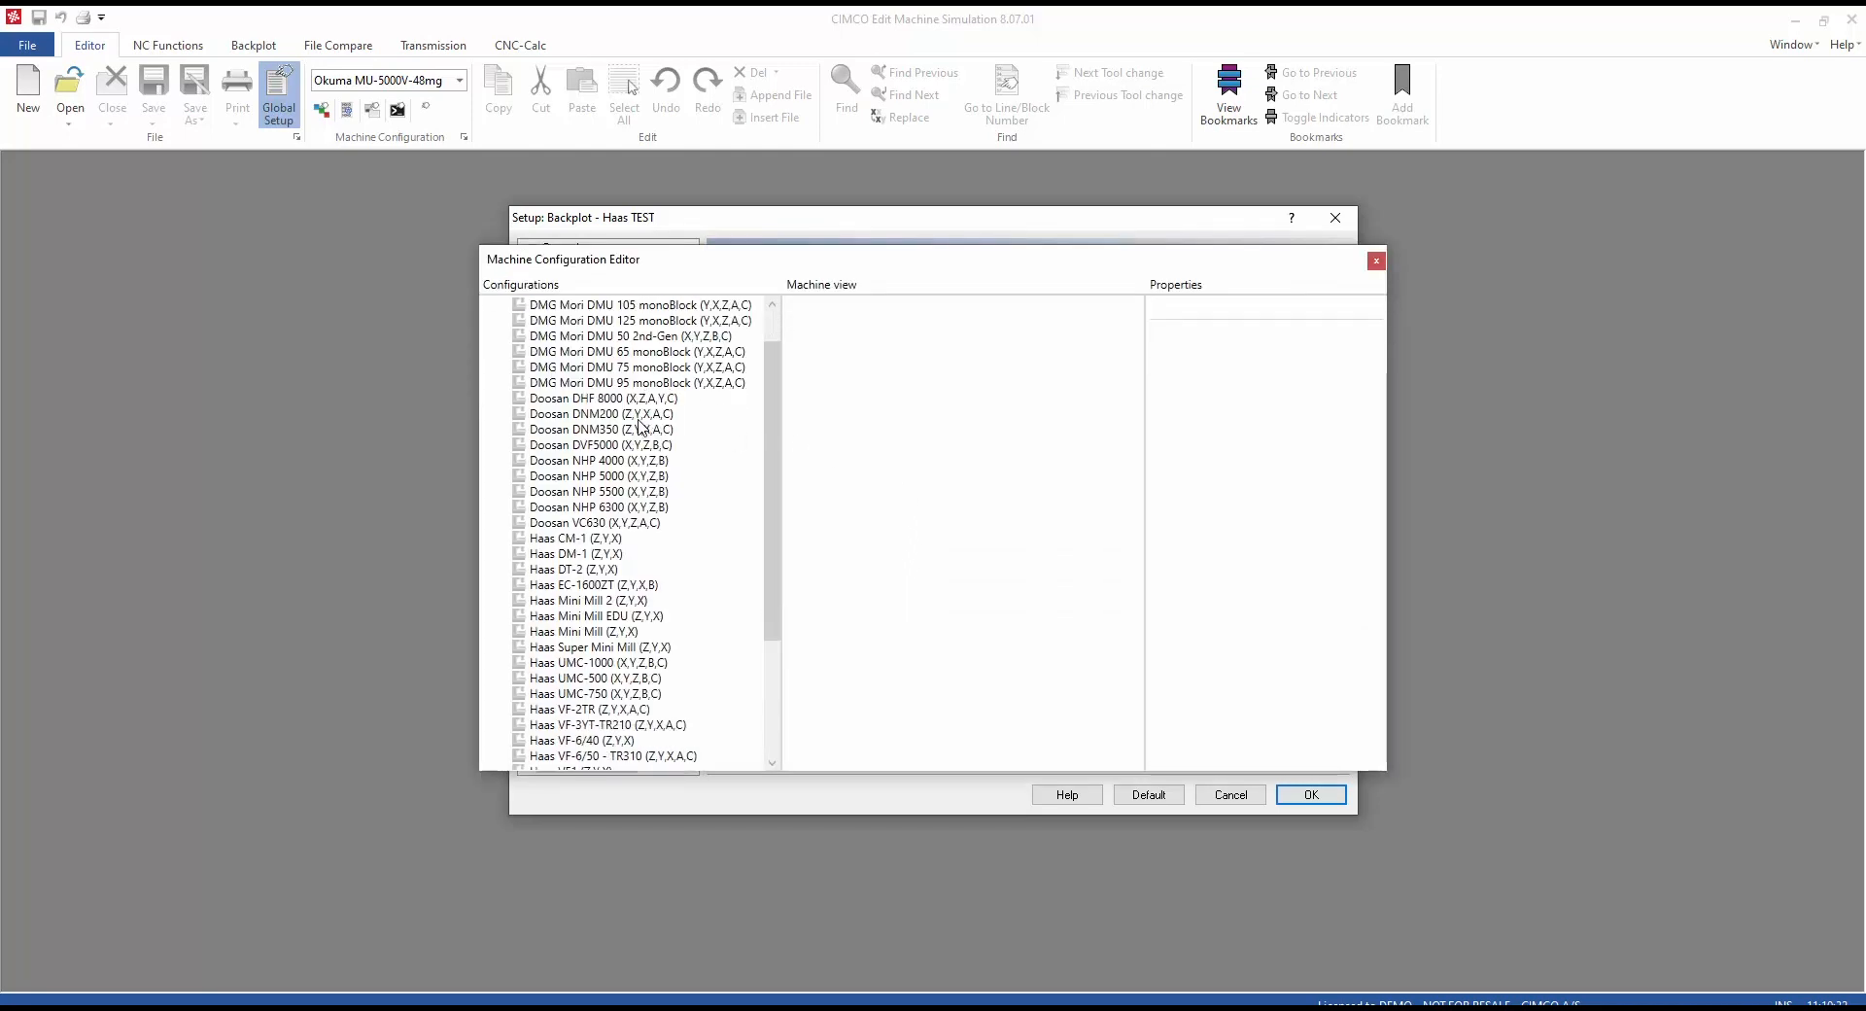
scroll(639, 425, "down", 4)
scroll(639, 424, "up", 1)
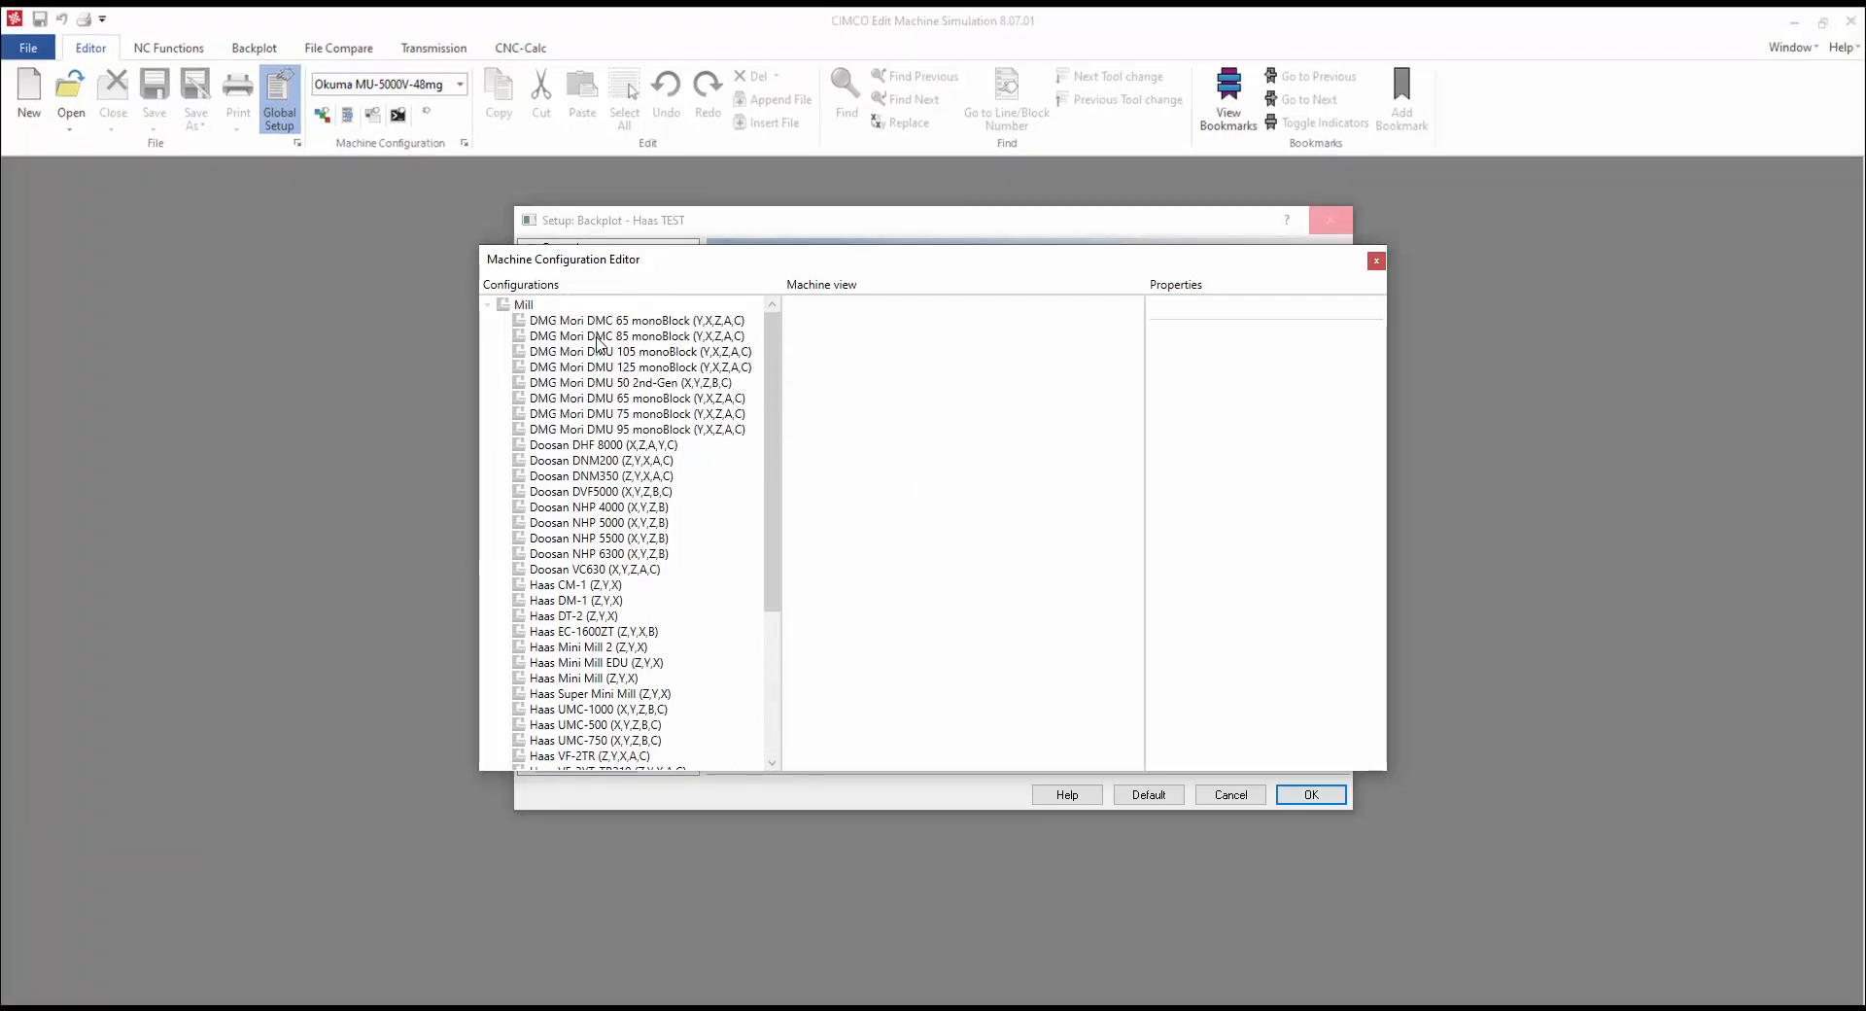
left_click(524, 306)
right_click(524, 307)
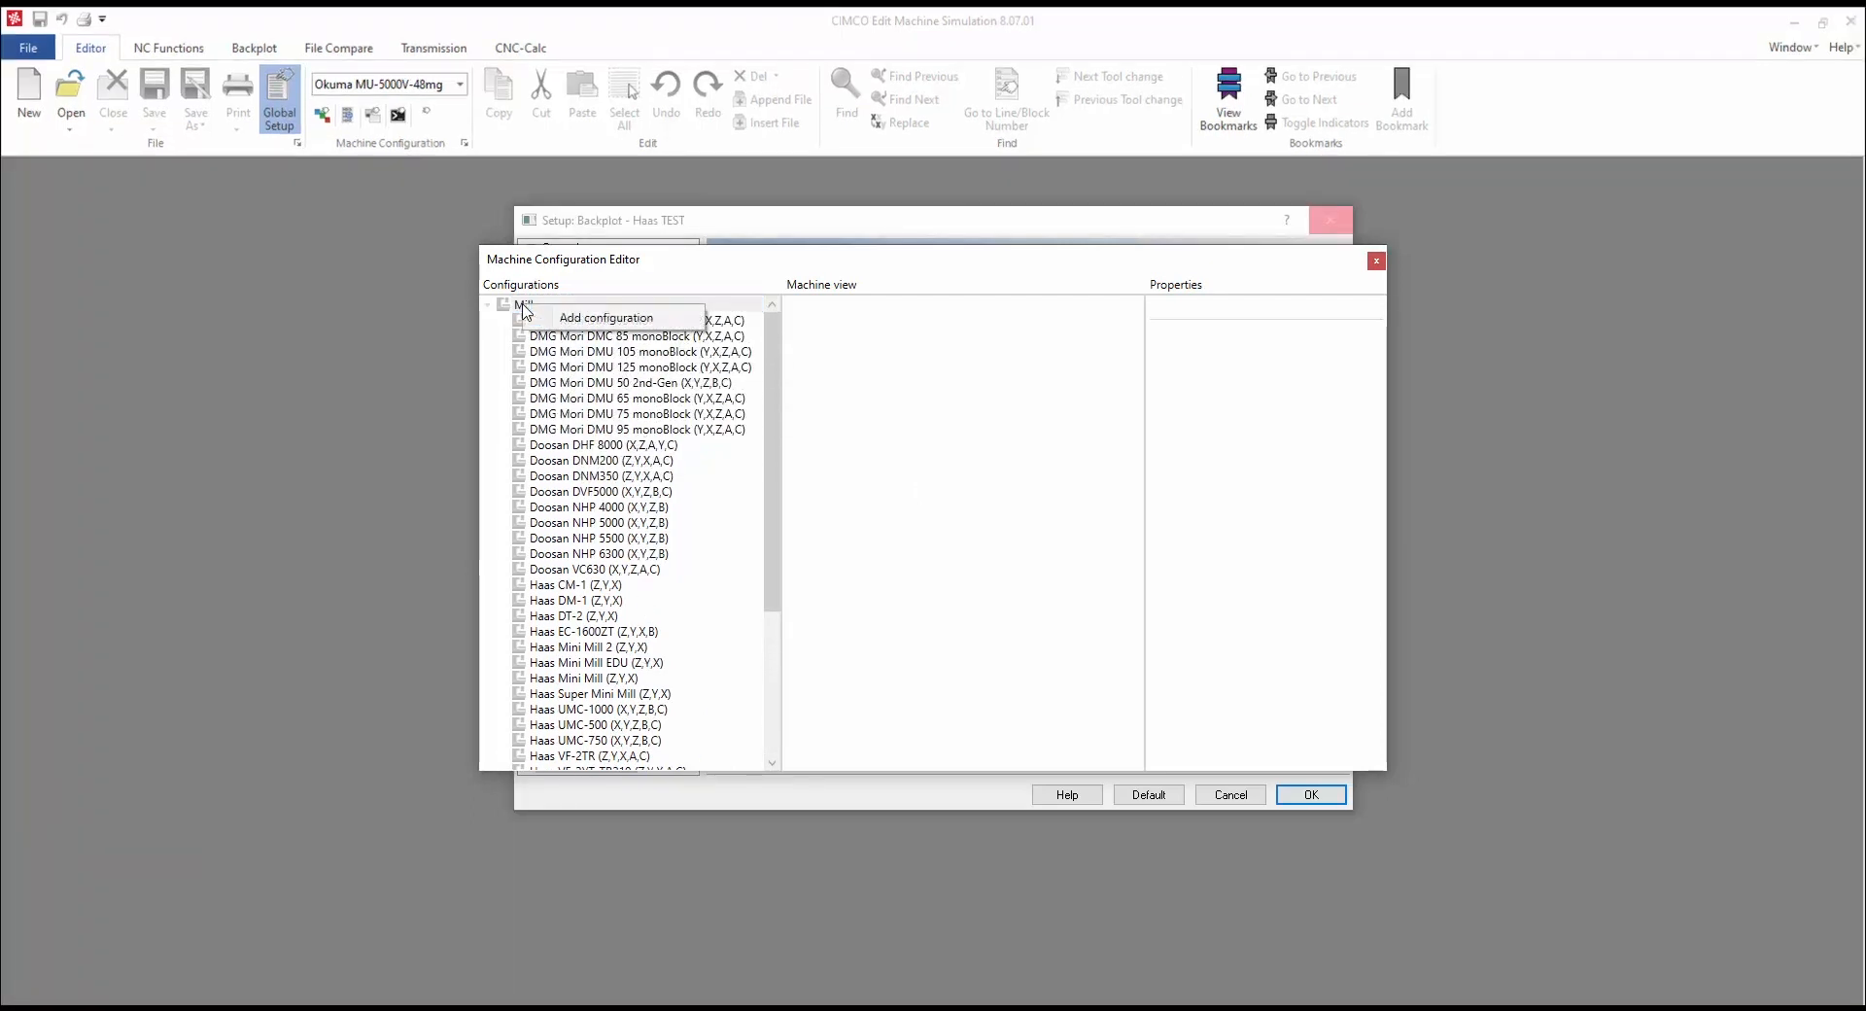
left_click(615, 317)
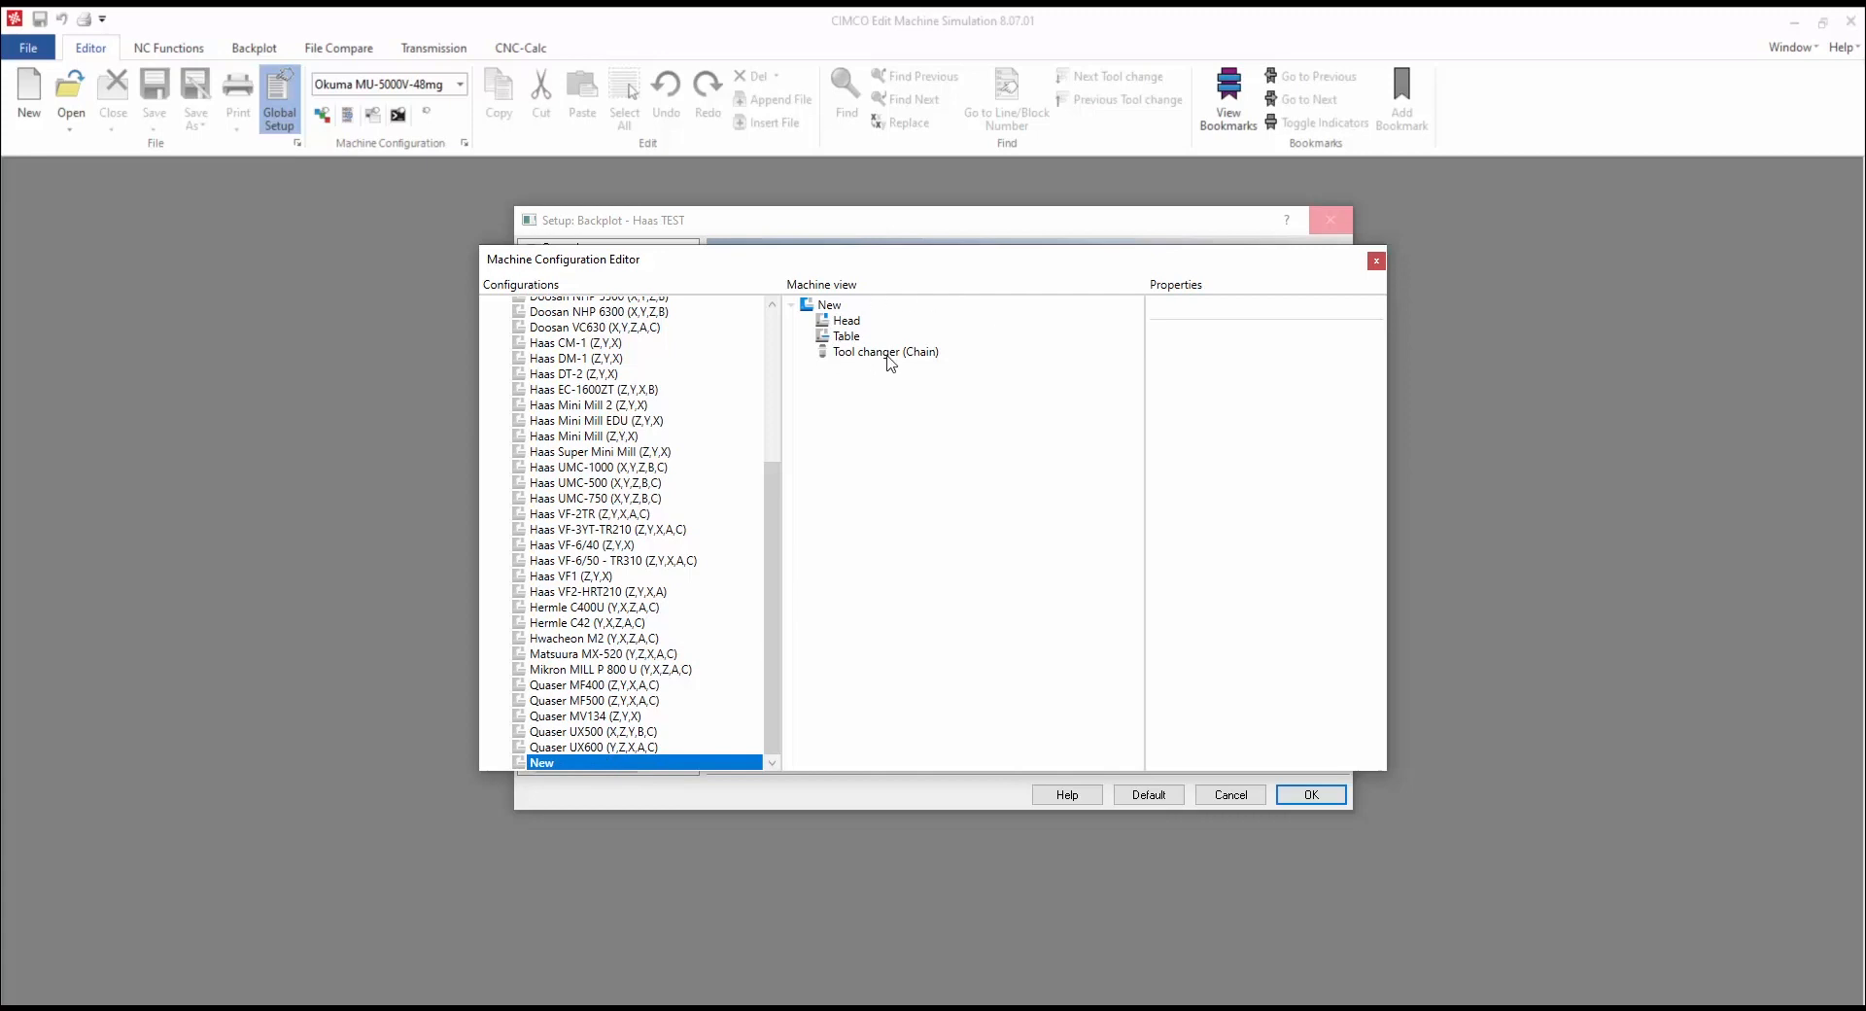
Step: Review the properties of the new machine's Head, Table and Tool changer (Chain)
left_click(836, 306)
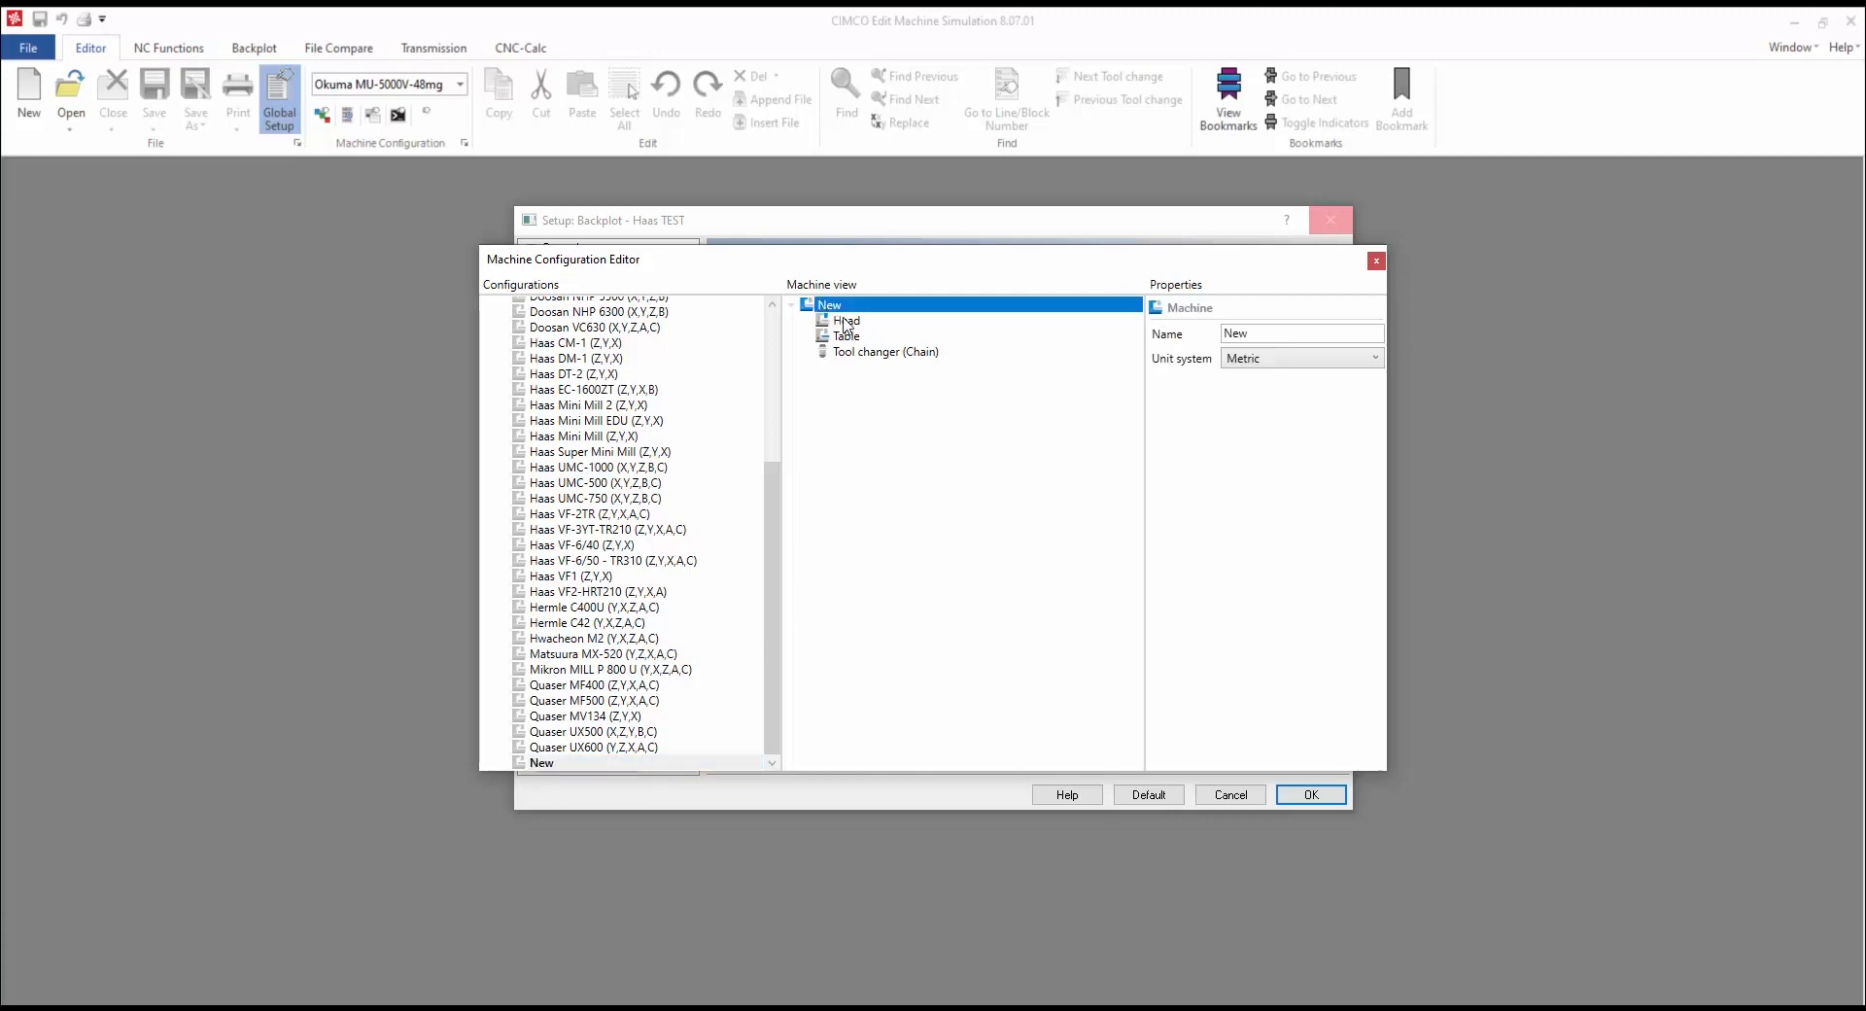
left_click(848, 321)
left_click(856, 340)
left_click(868, 354)
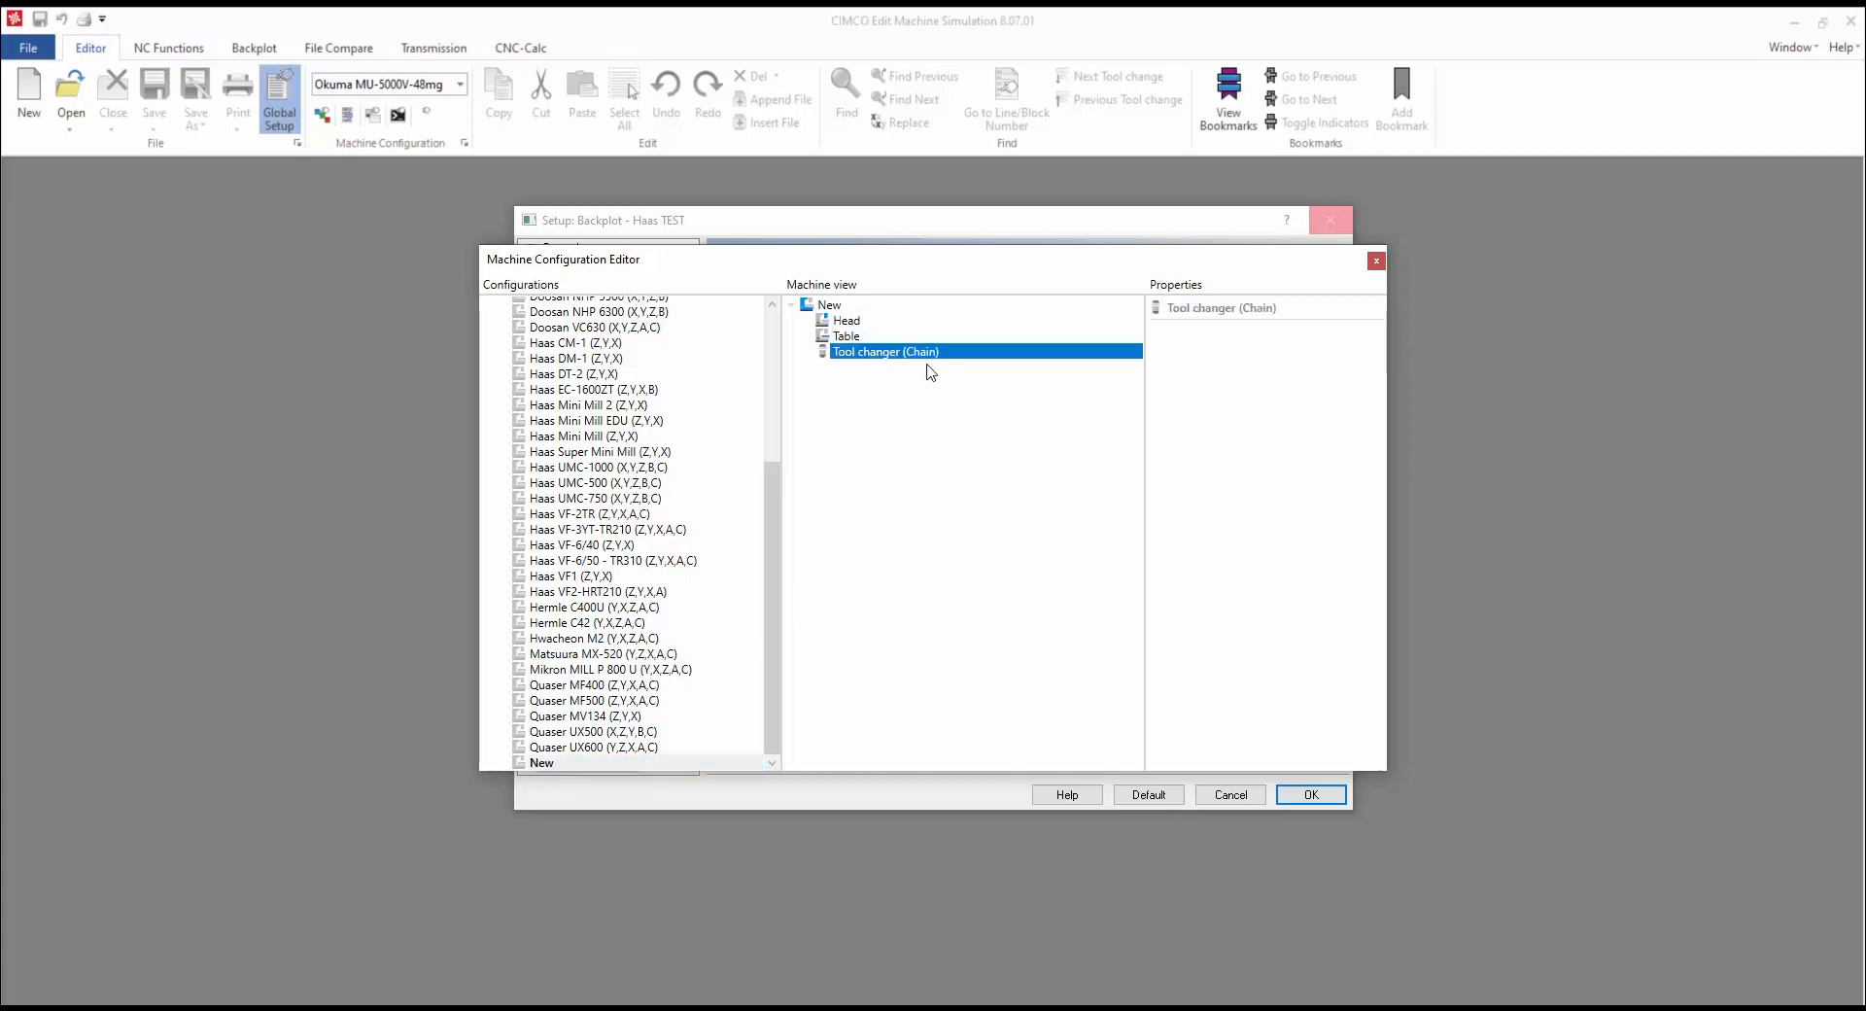
left_click(831, 306)
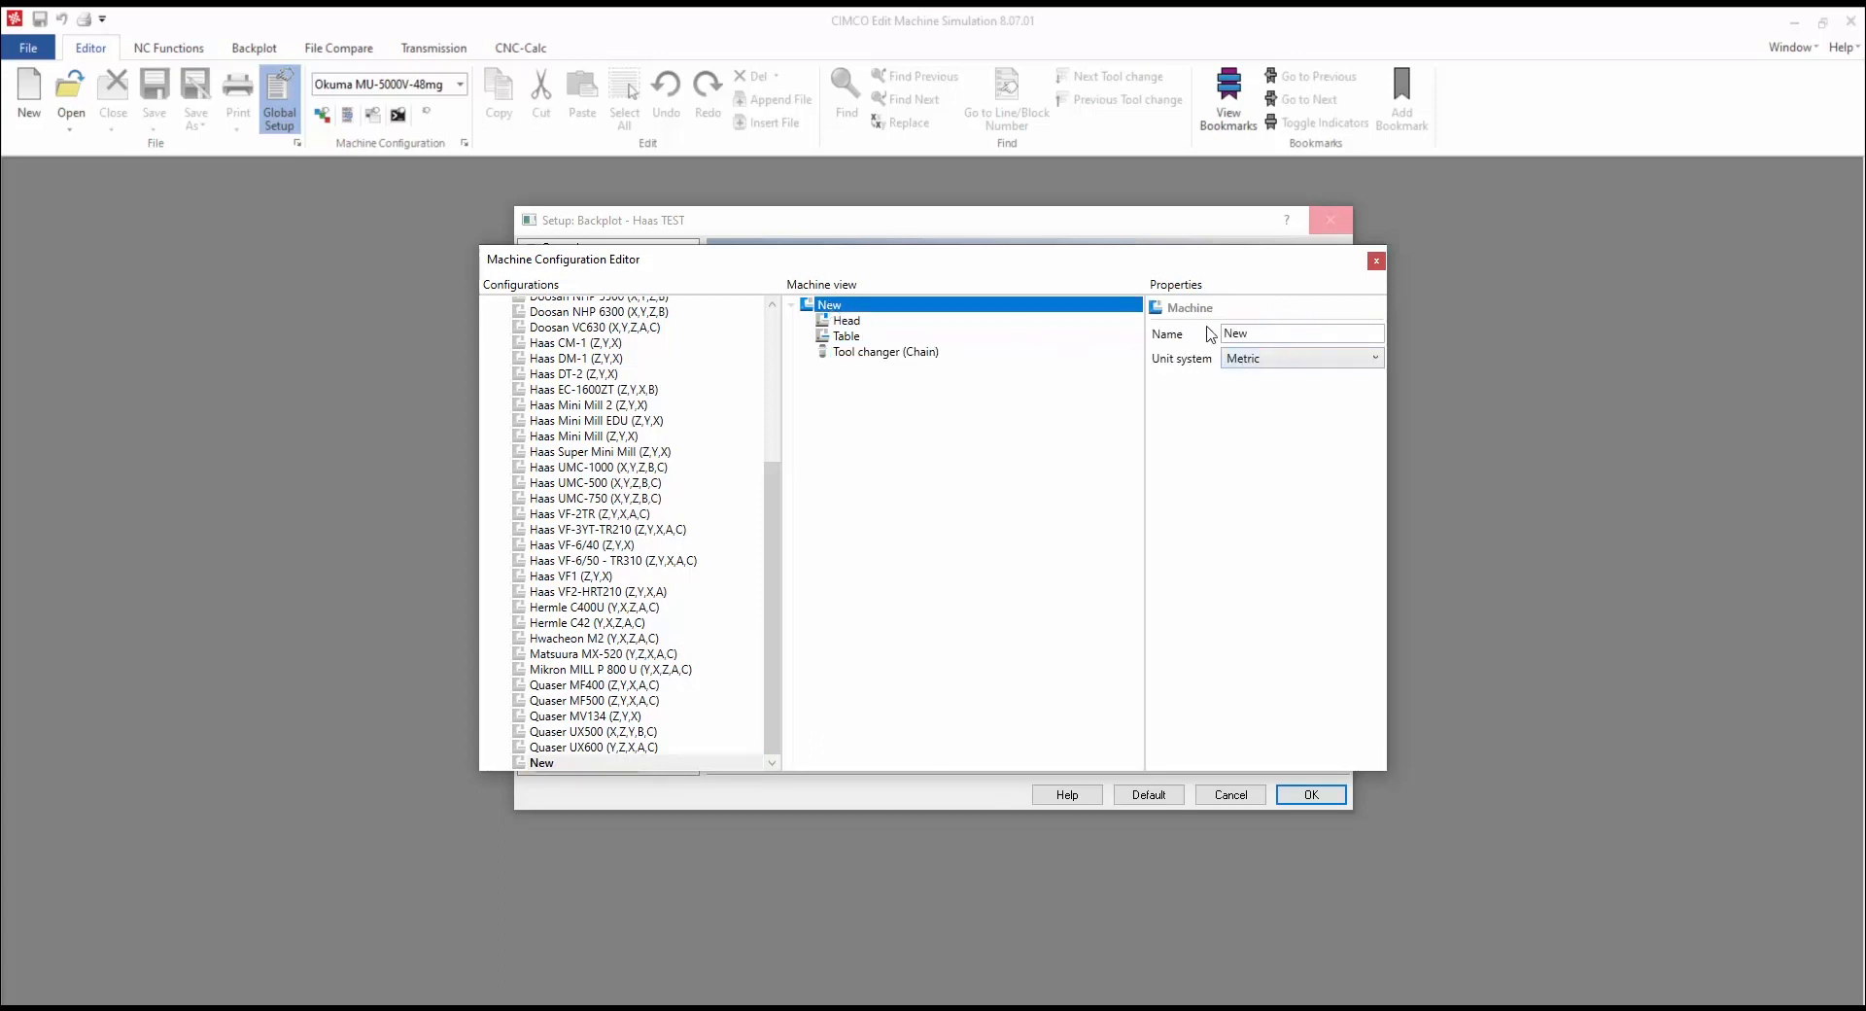
Step: Rename the machine from New to 'Haas TEST' and keep the Metric unit system
left_click(1265, 333)
left_click_drag(1265, 334, 1213, 338)
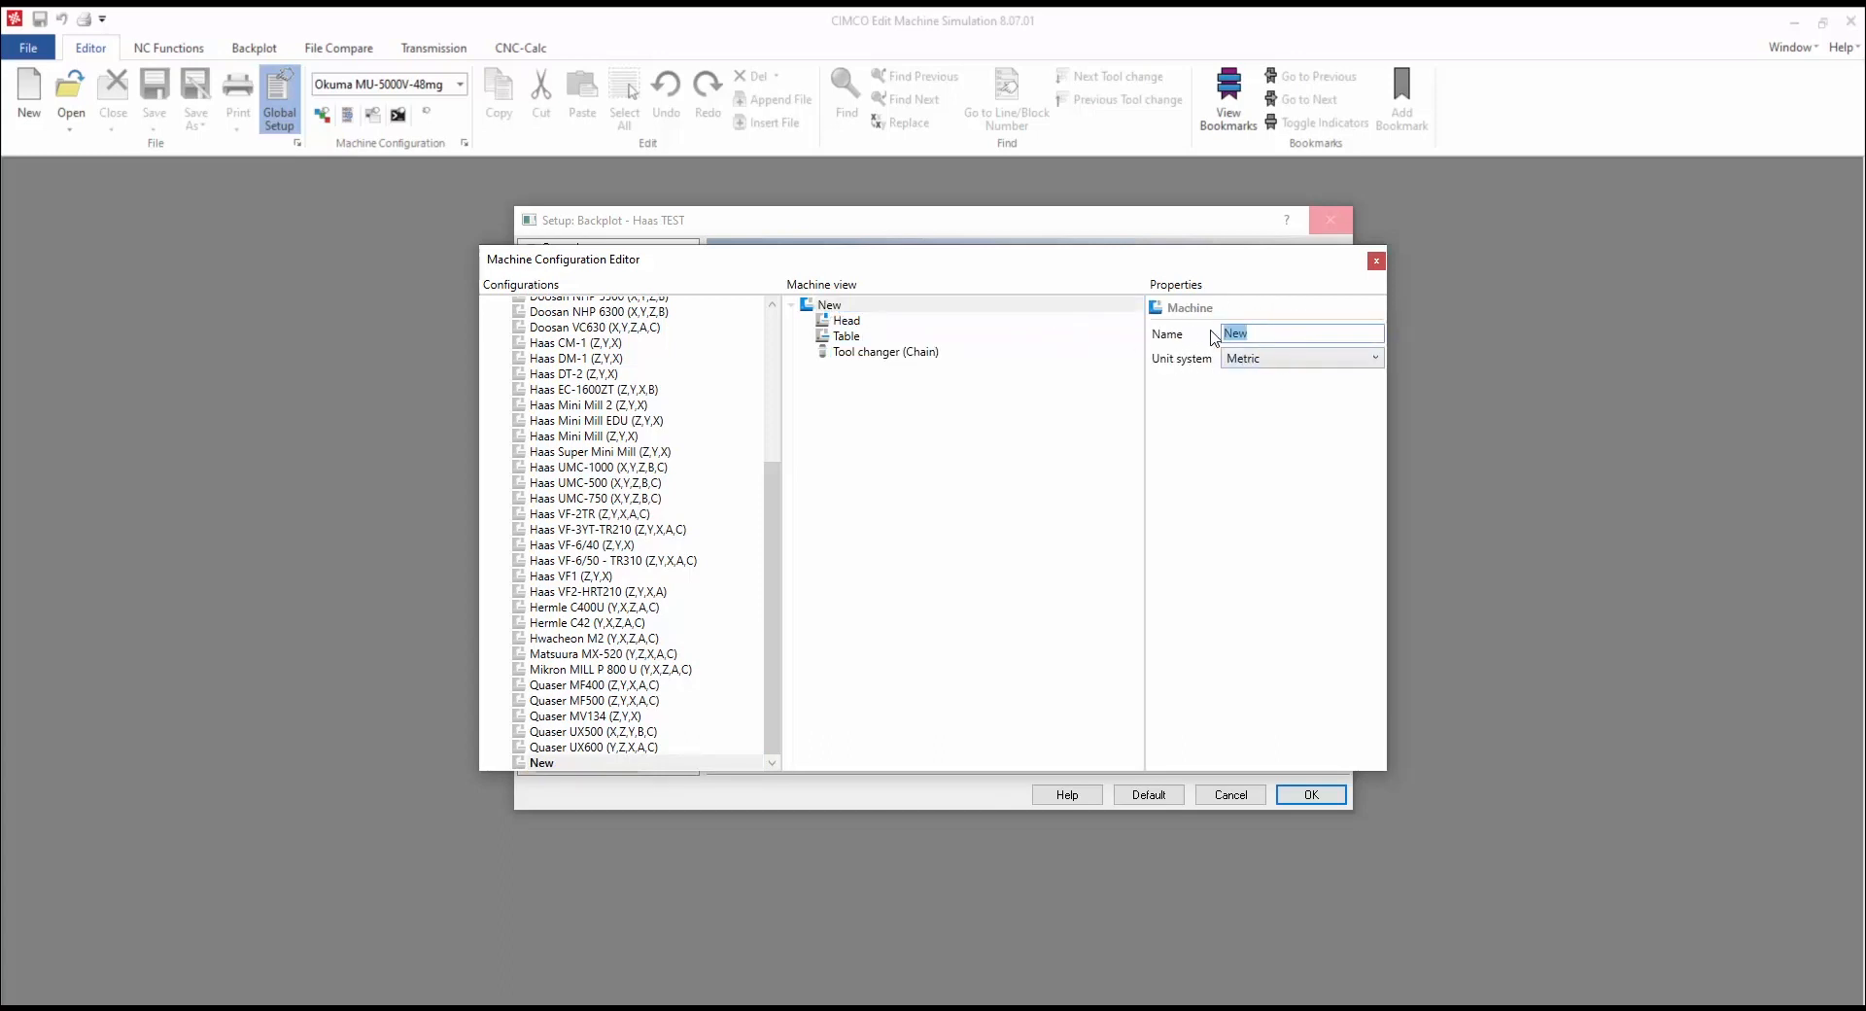
type("Haas TEST")
left_click(1271, 359)
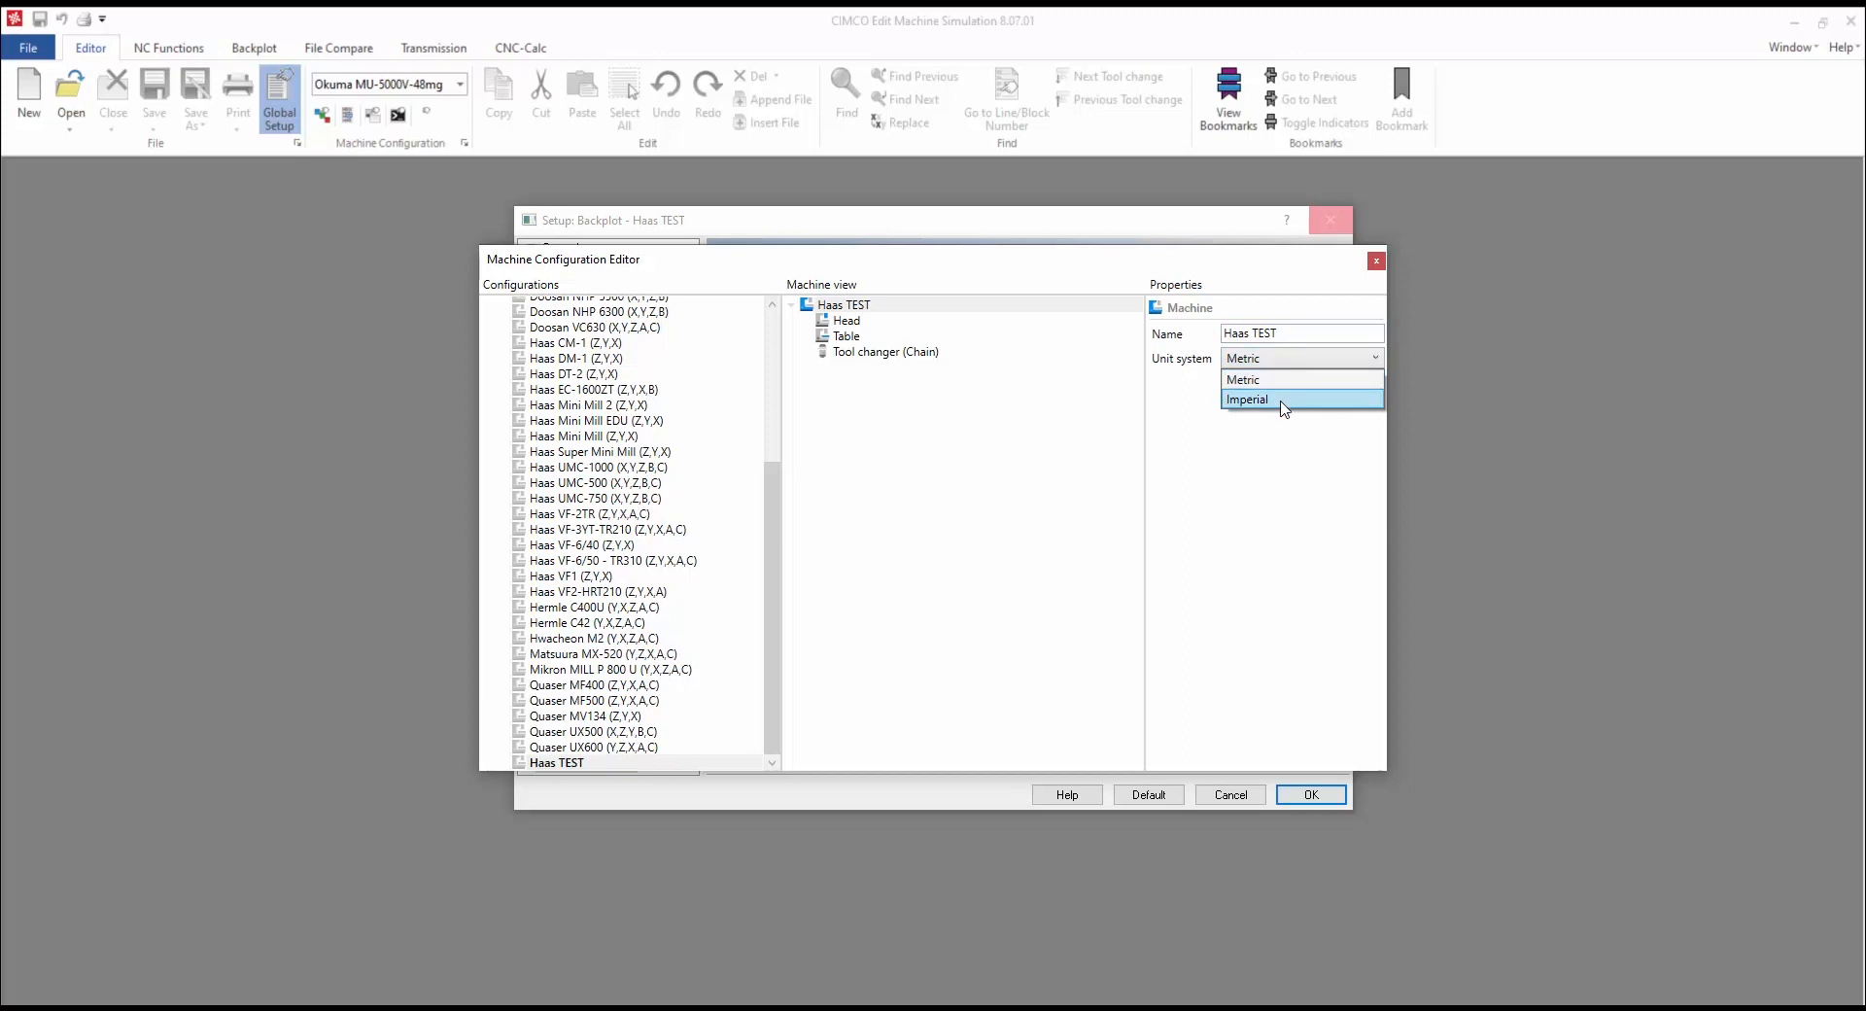
left_click(1283, 379)
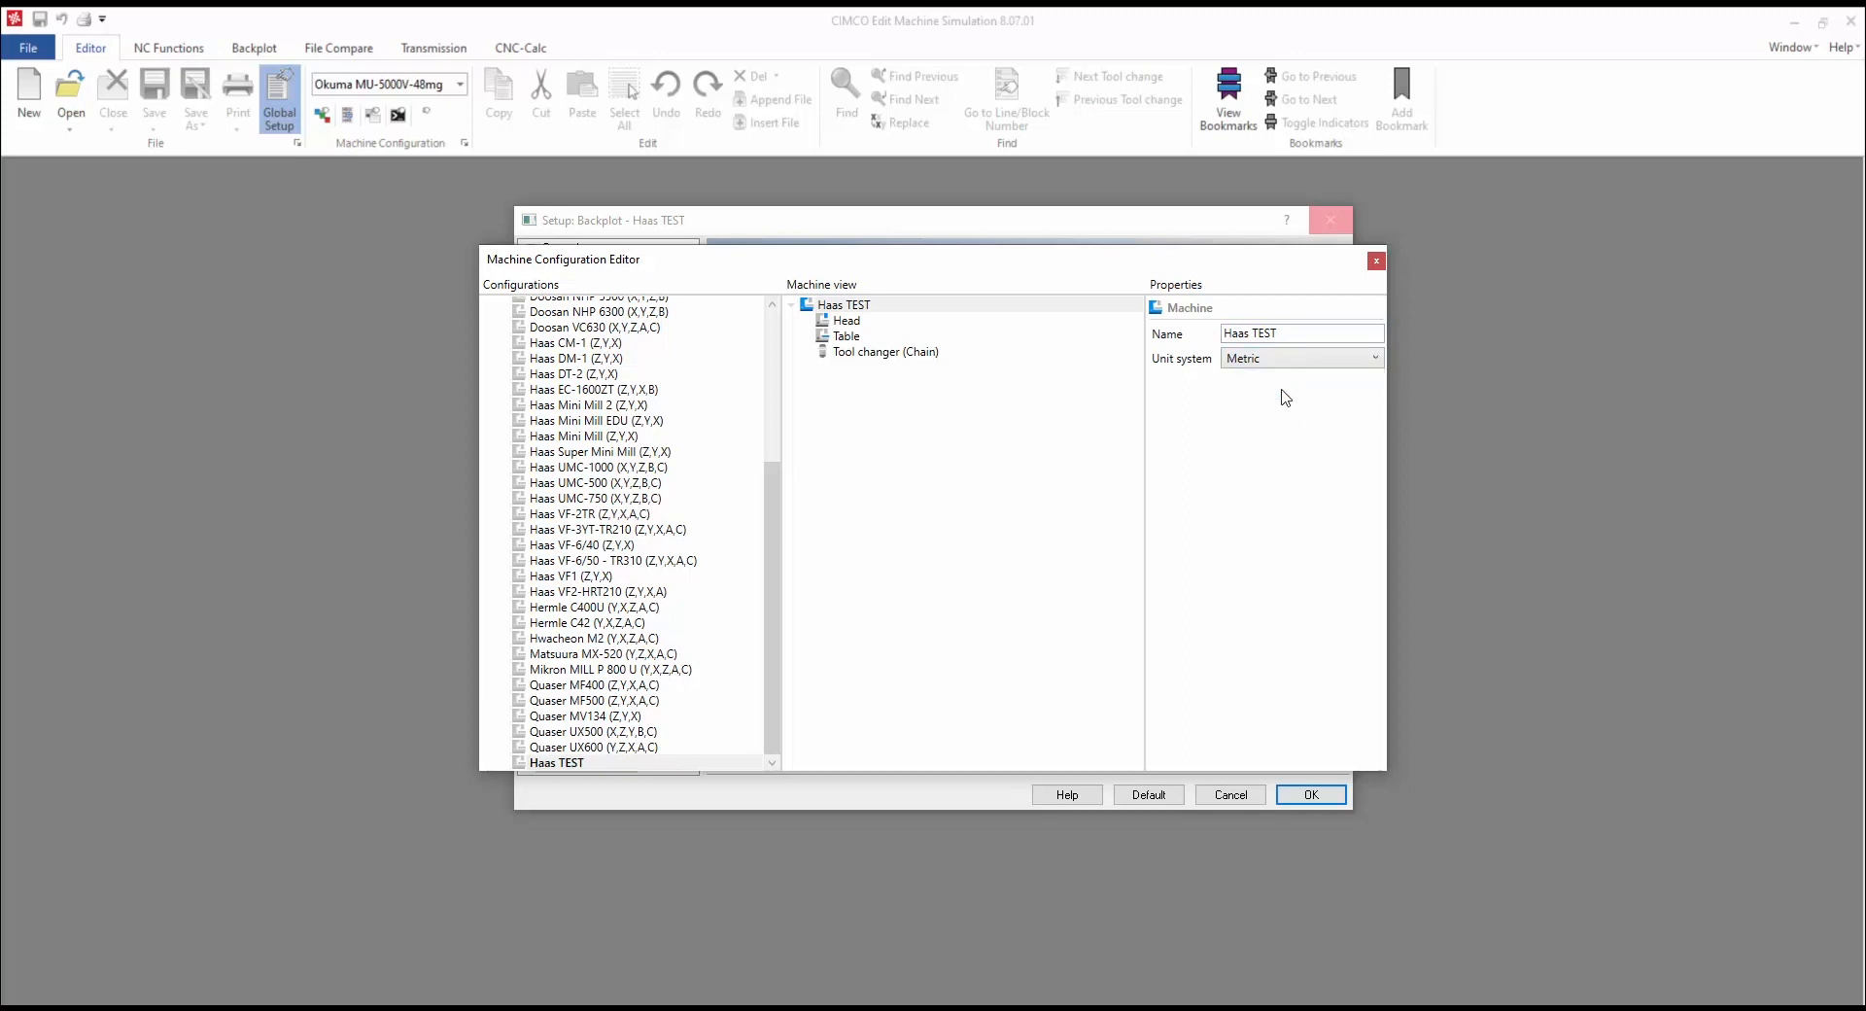
left_click(852, 329)
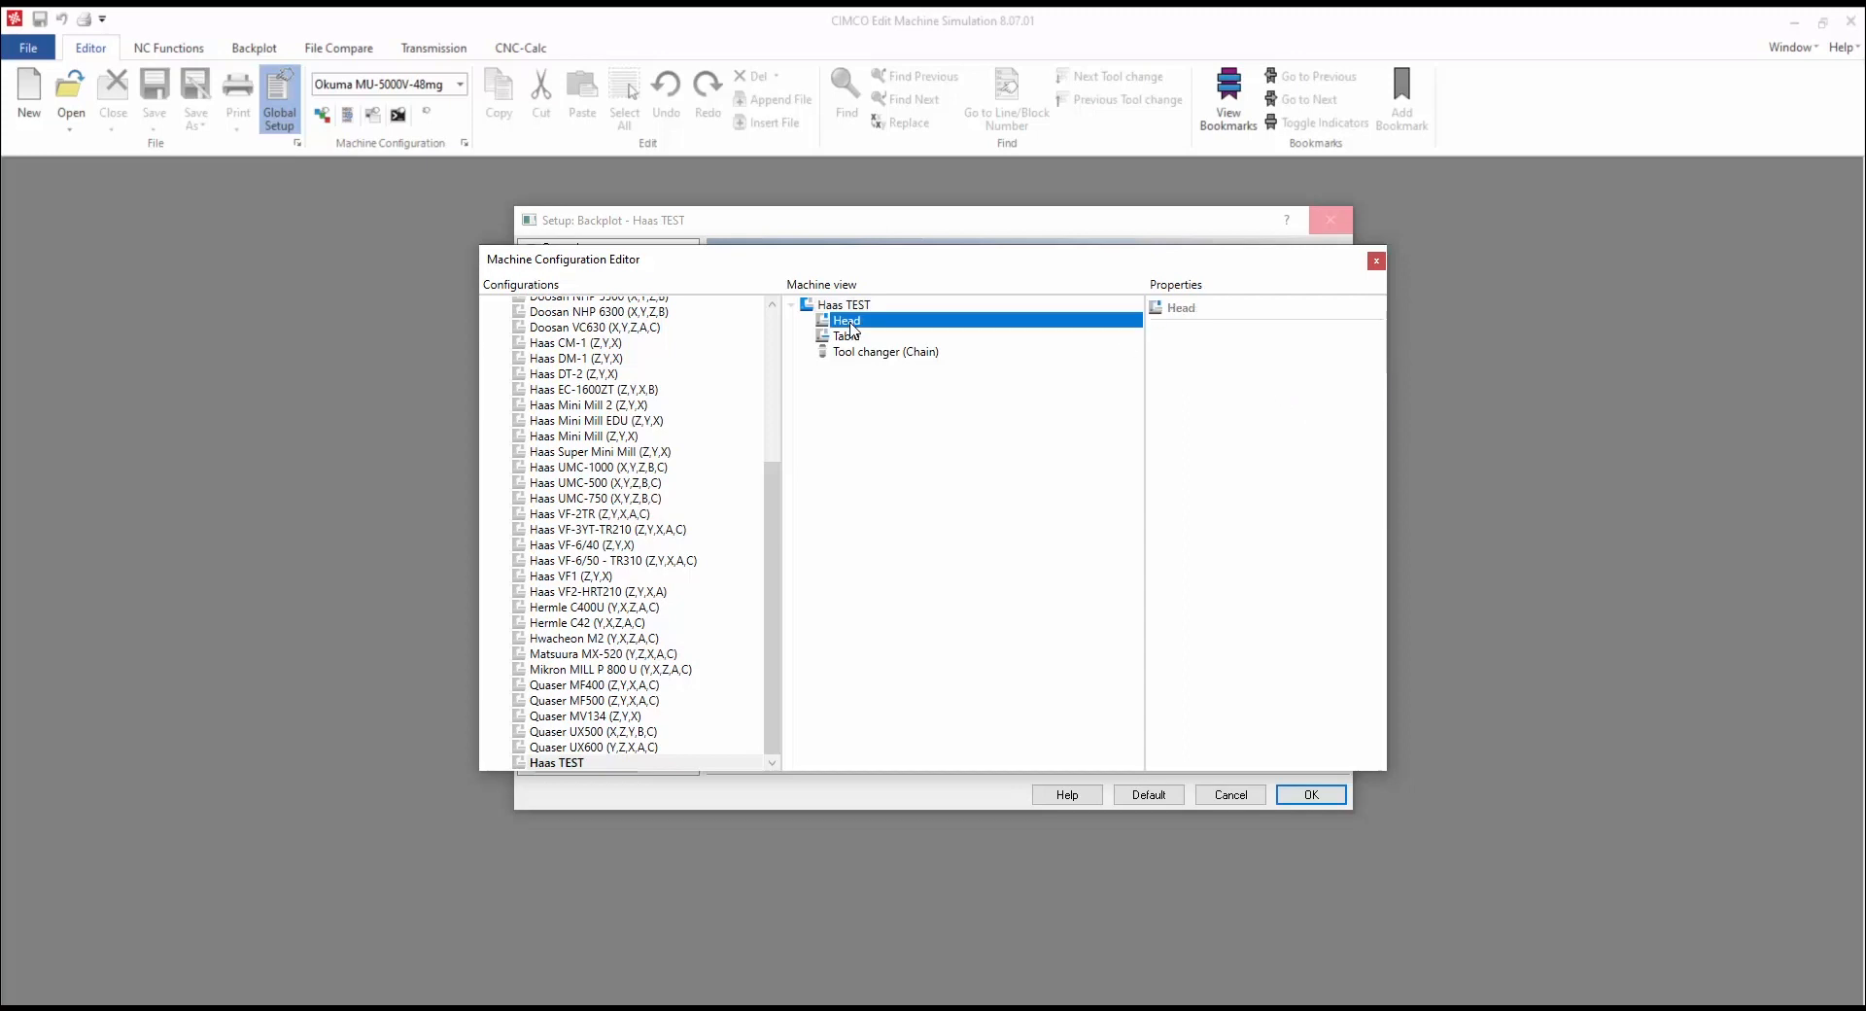
Step: Add a linear X axis to the head with limits 0 to -762 and feedrate 35000
right_click(853, 329)
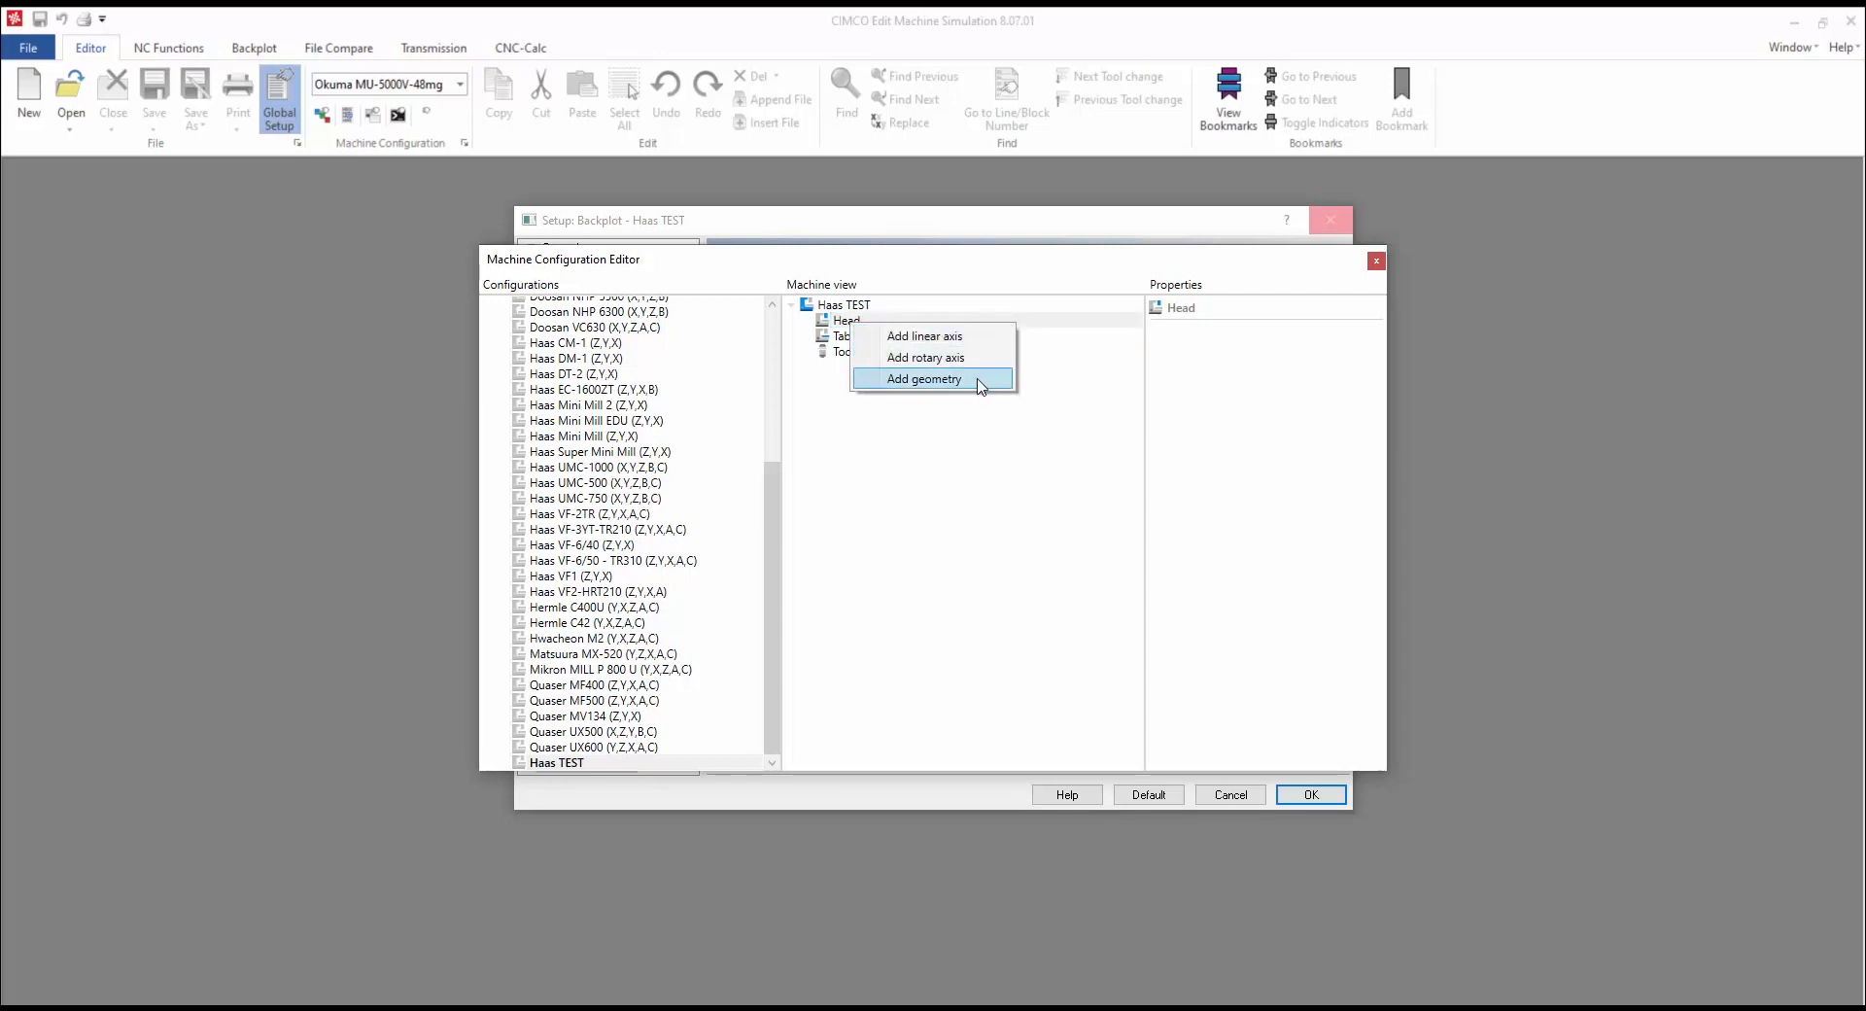
left_click(981, 336)
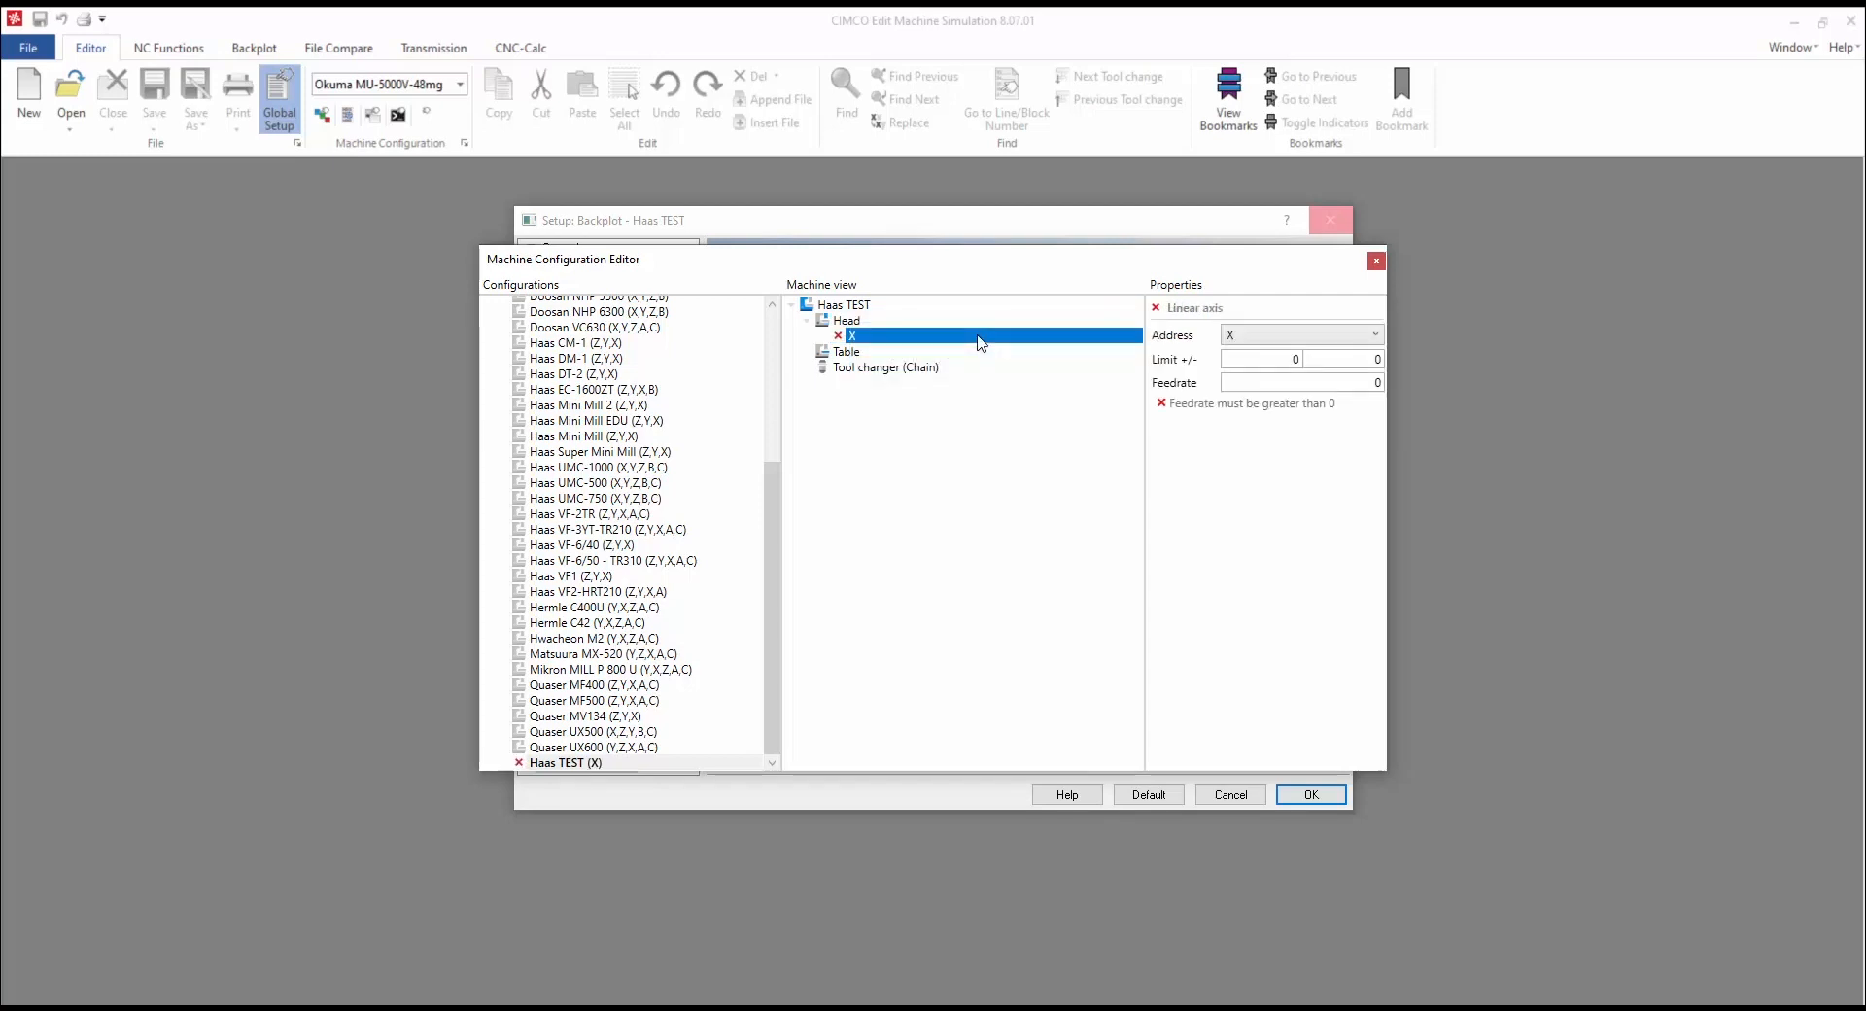
left_click(1370, 336)
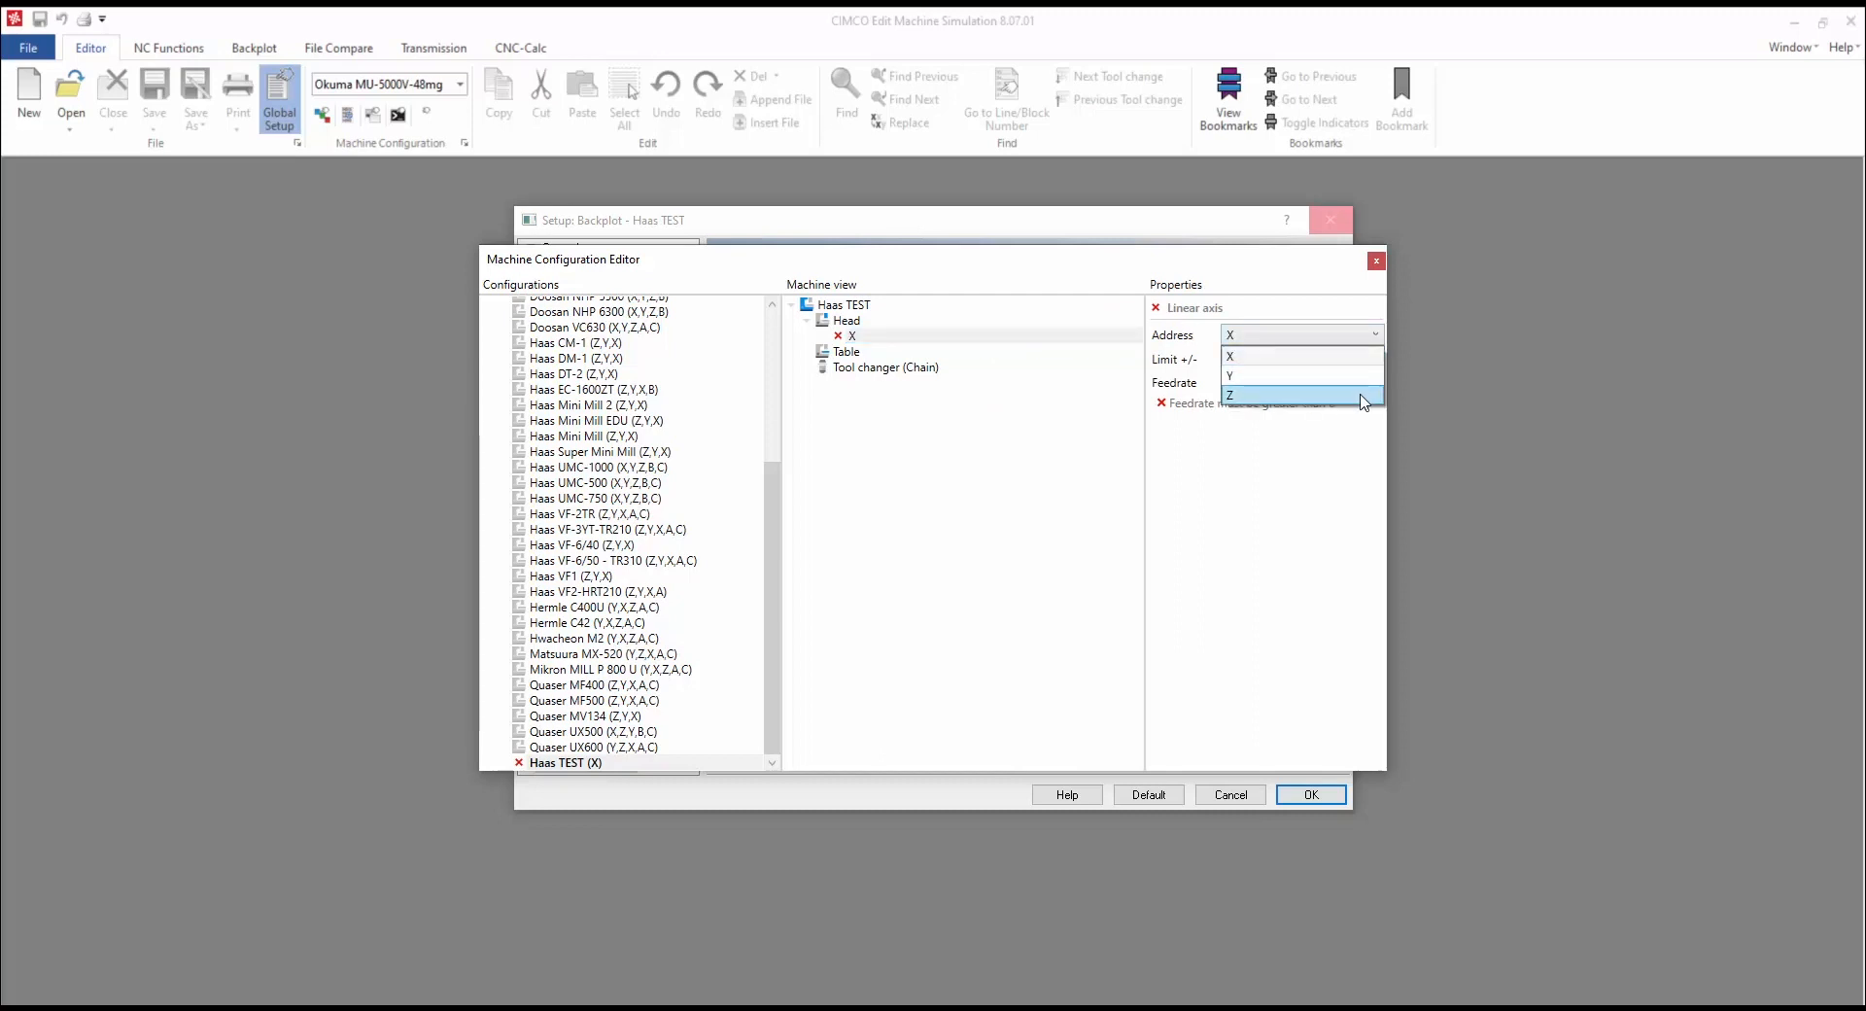
left_click(1352, 356)
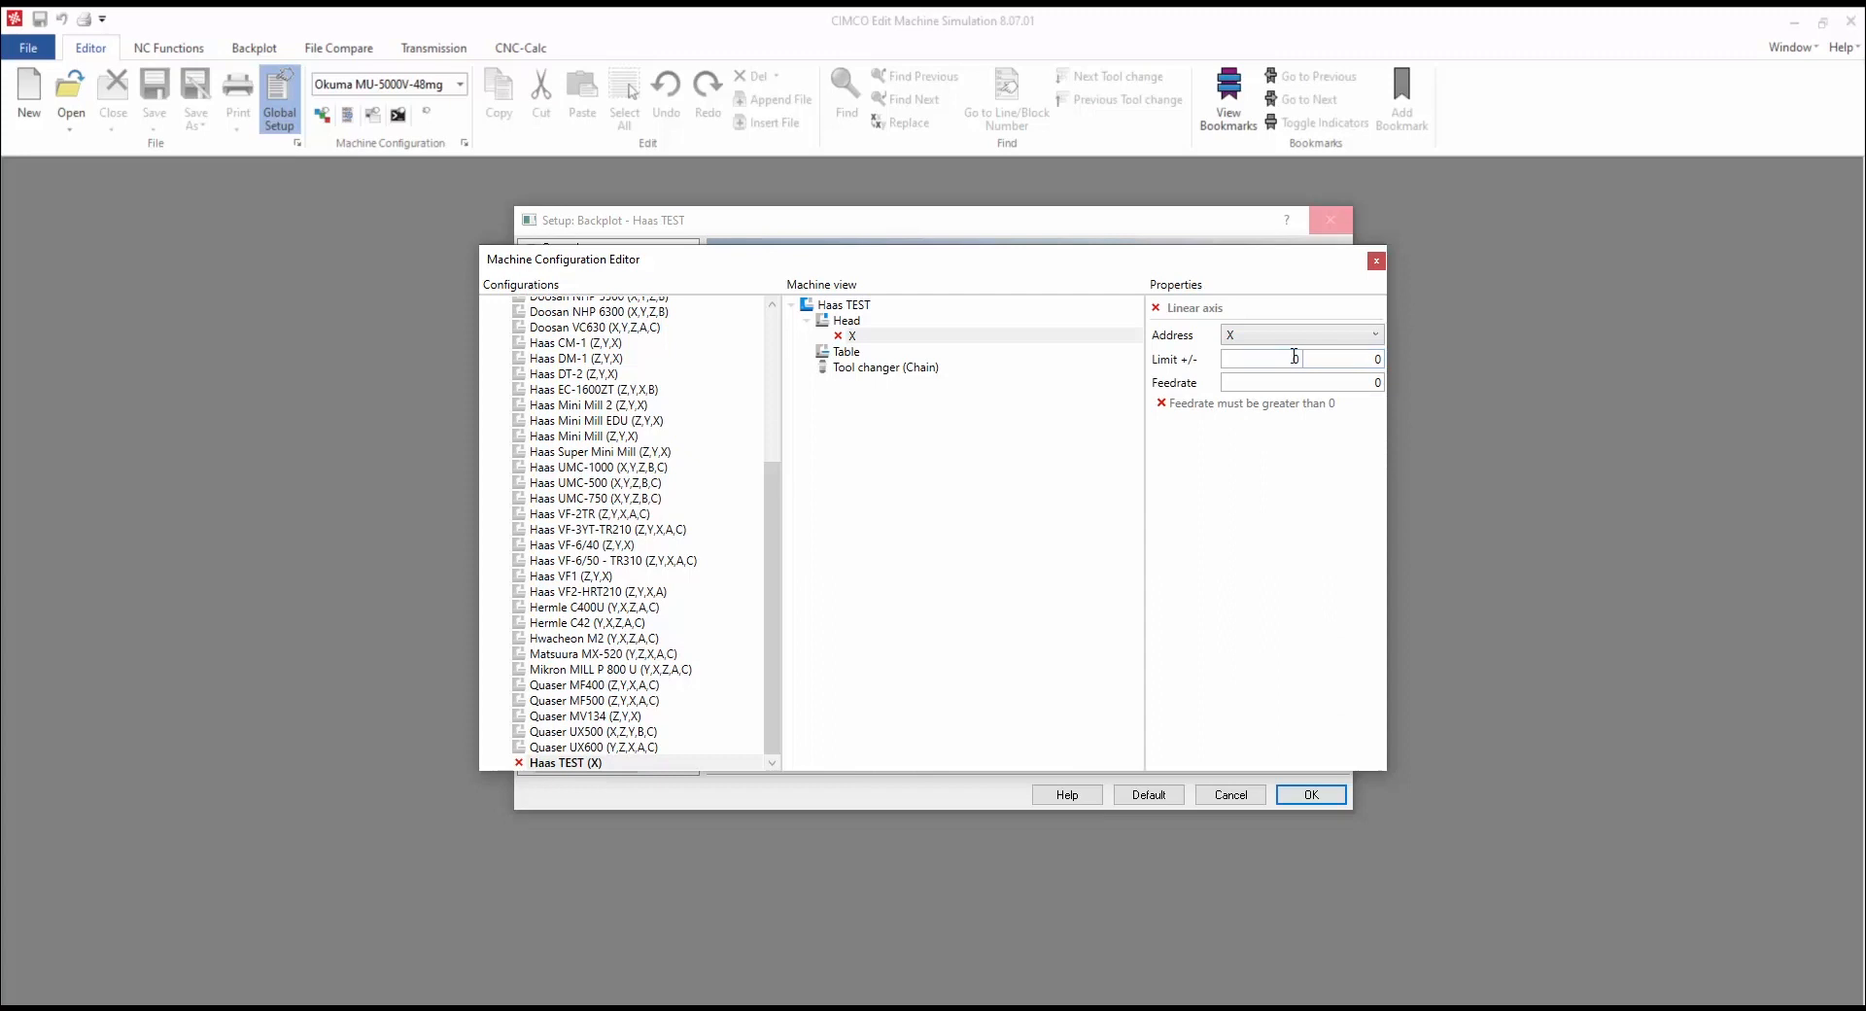
double_click(1293, 356)
double_click(1365, 358)
type("-762")
double_click(1375, 384)
type("35000")
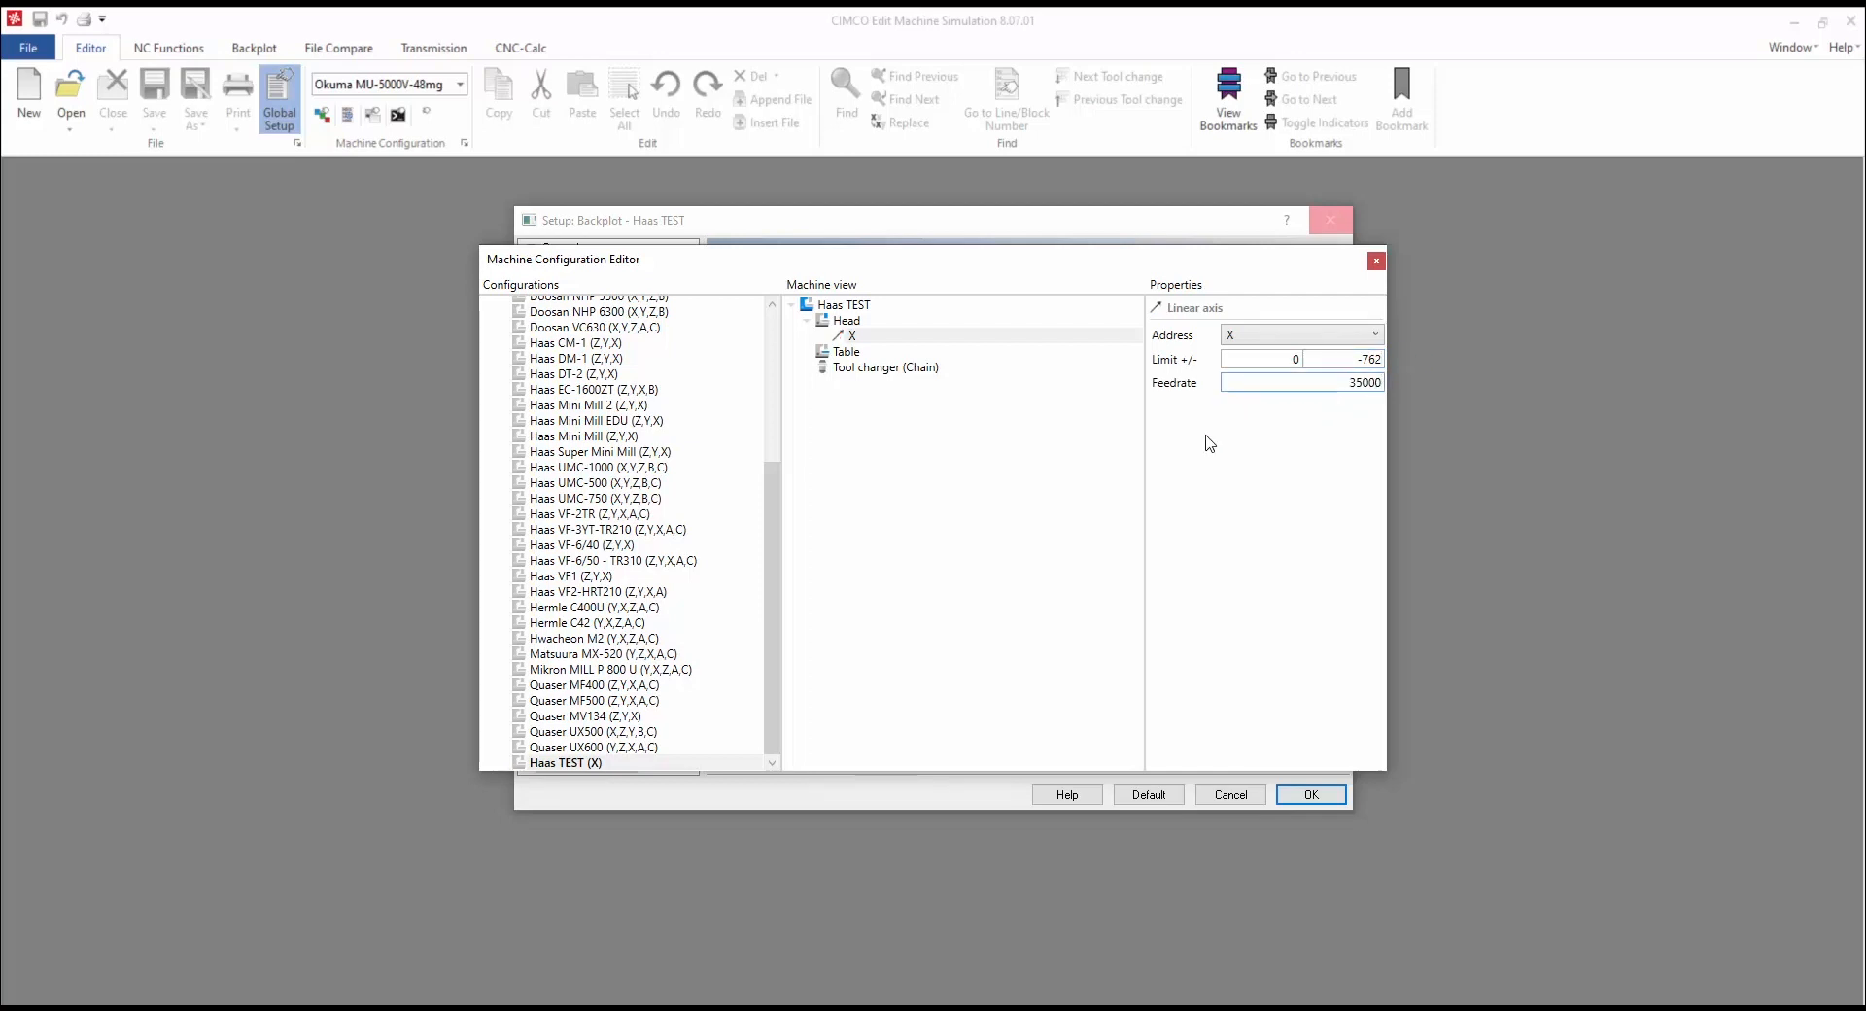
right_click(871, 334)
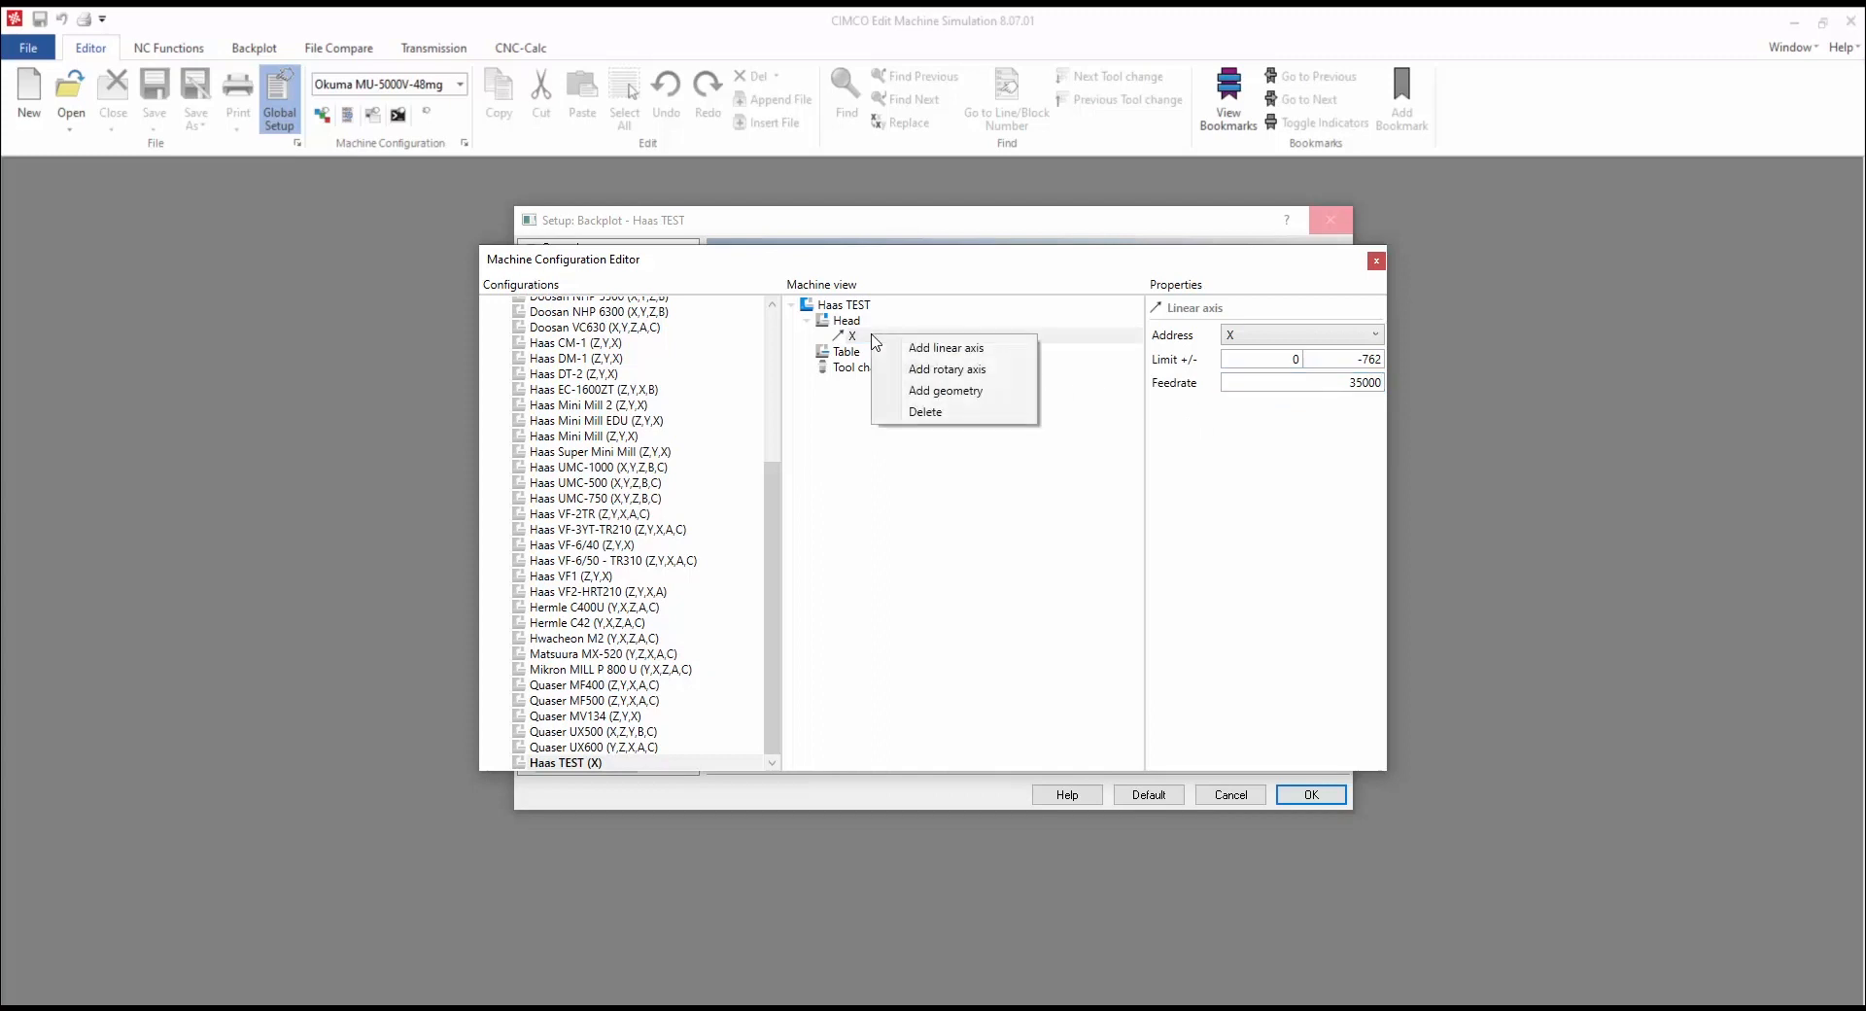
Step: Add a linear Y axis under X with limits 0 to -508 and feedrate 35000
left_click(982, 350)
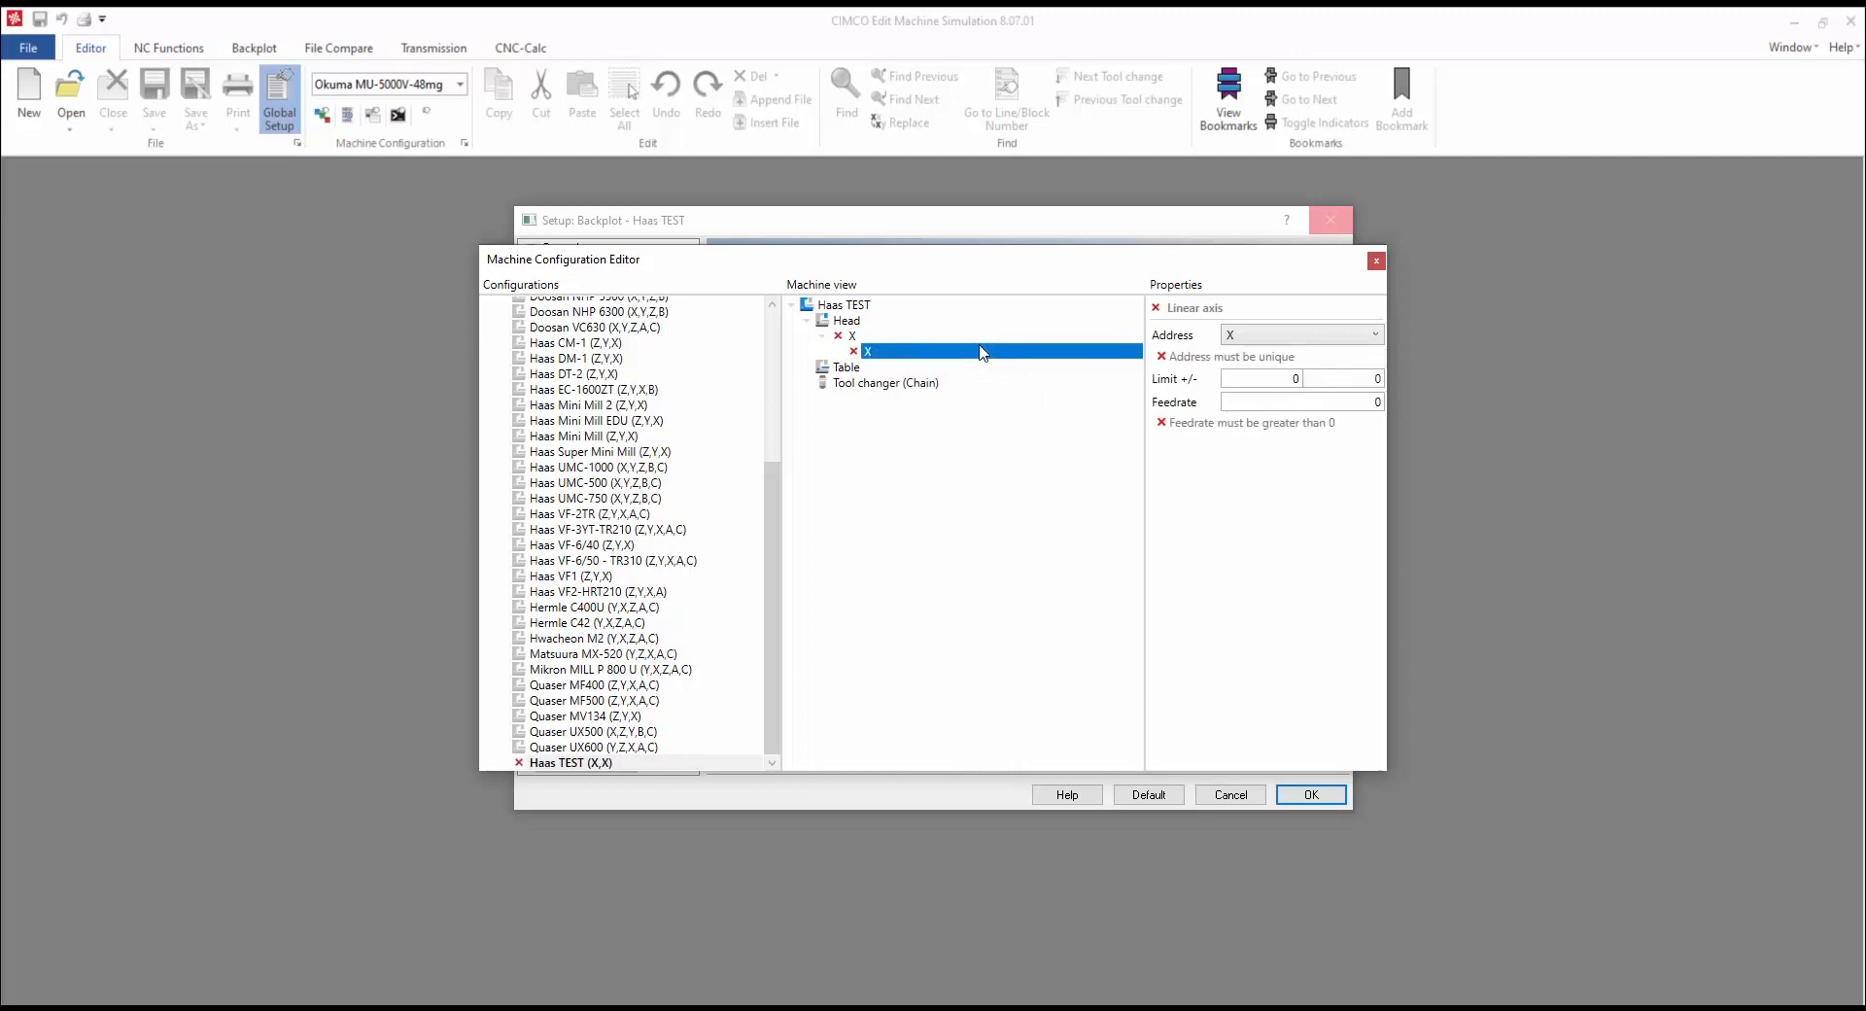
left_click(1277, 333)
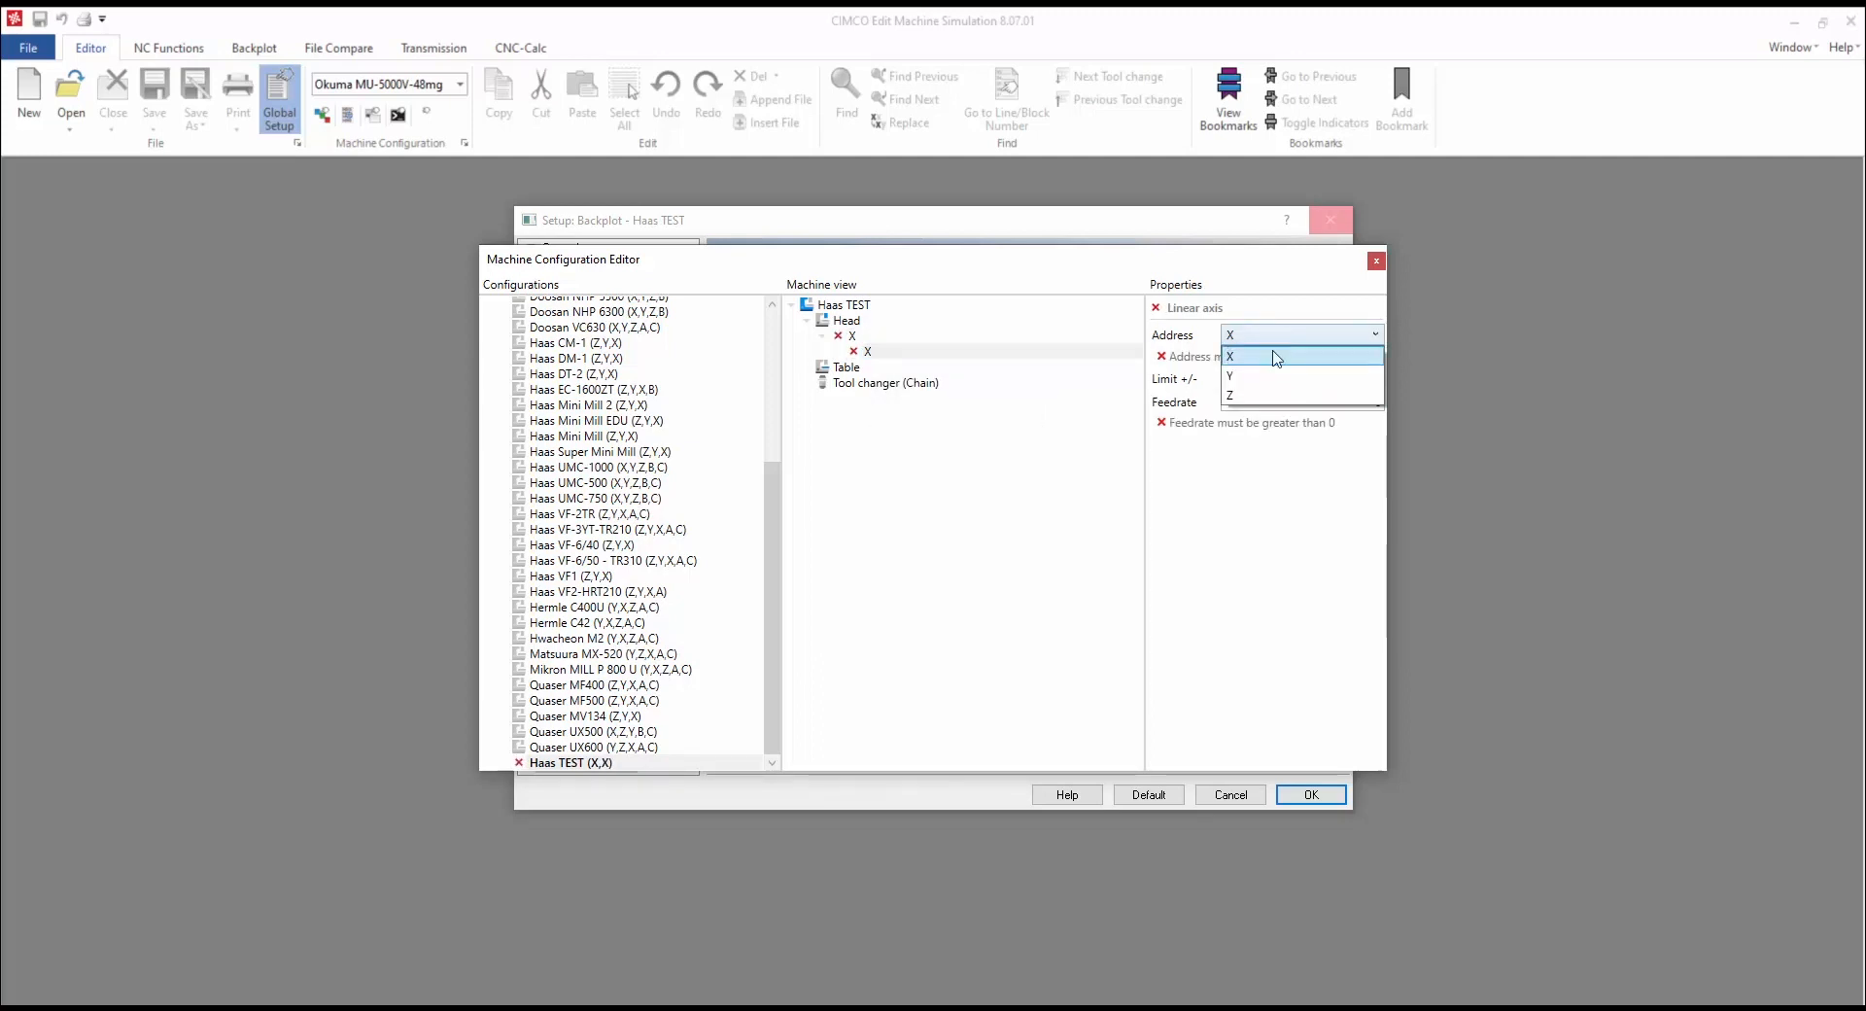
left_click(1269, 376)
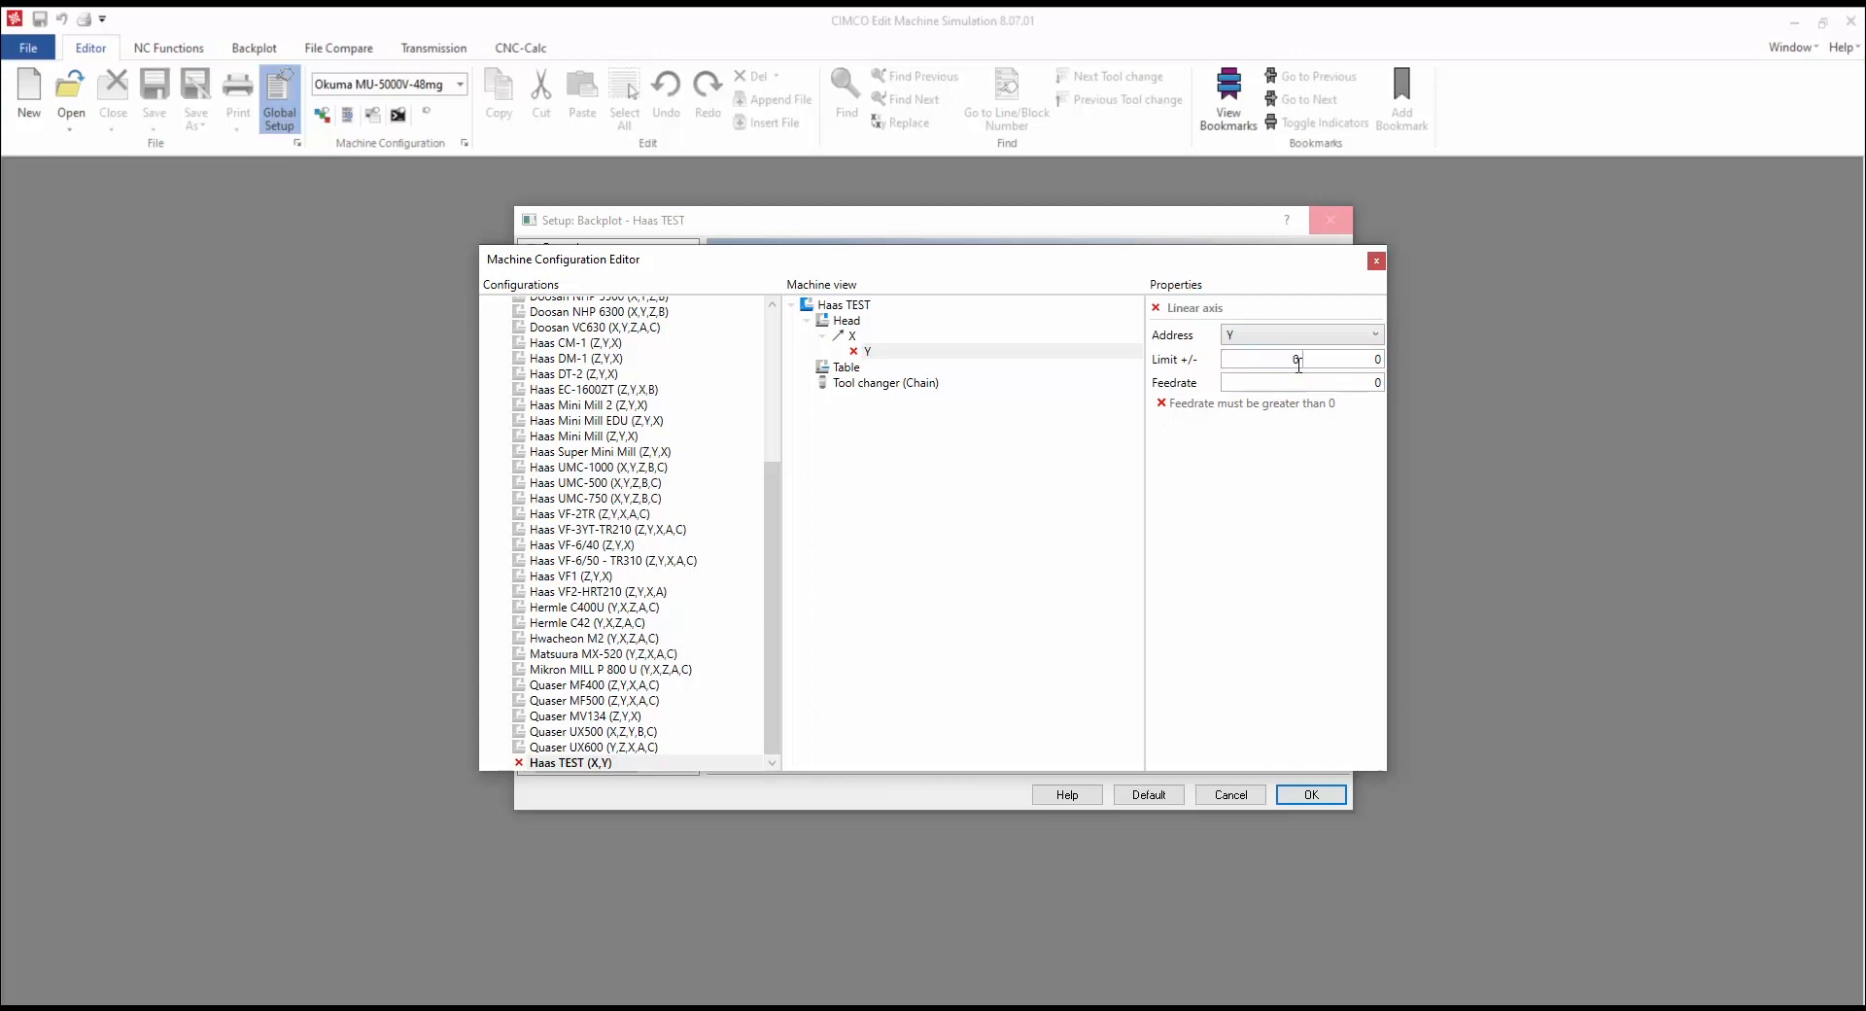
double_click(1295, 358)
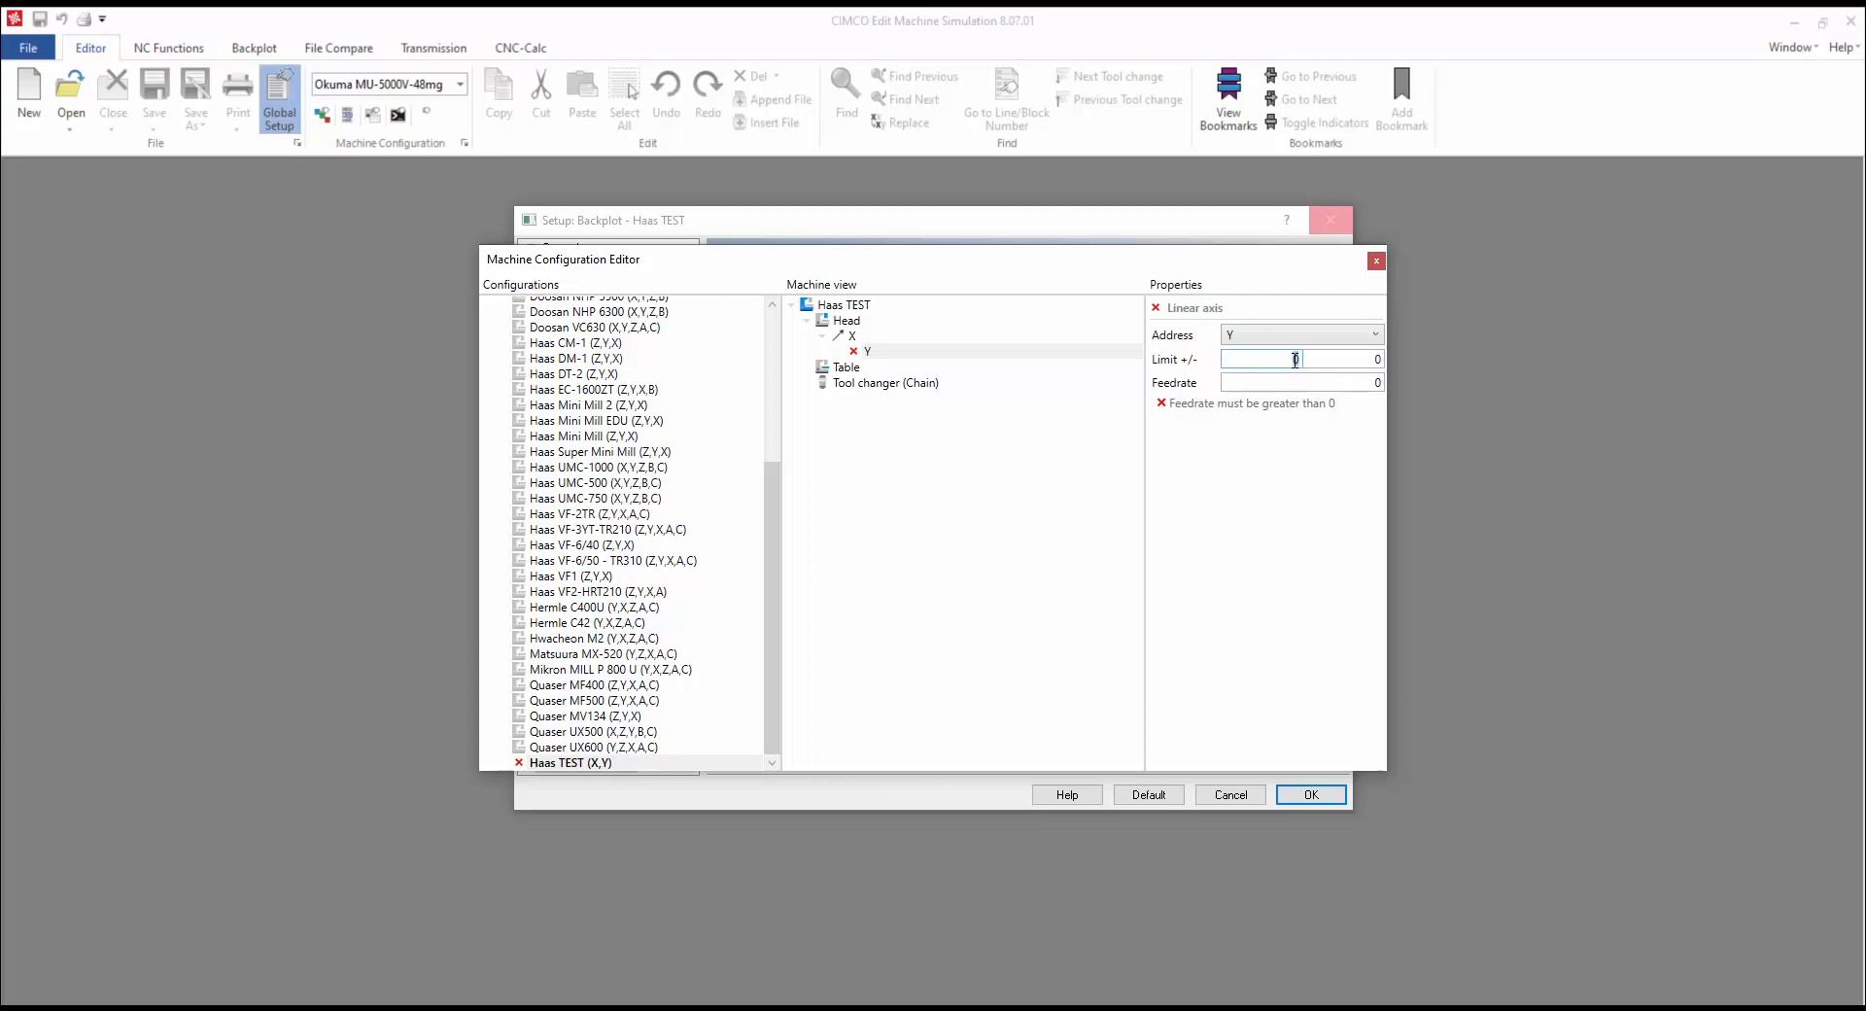
double_click(1370, 359)
type("-508")
double_click(1366, 383)
type("35000")
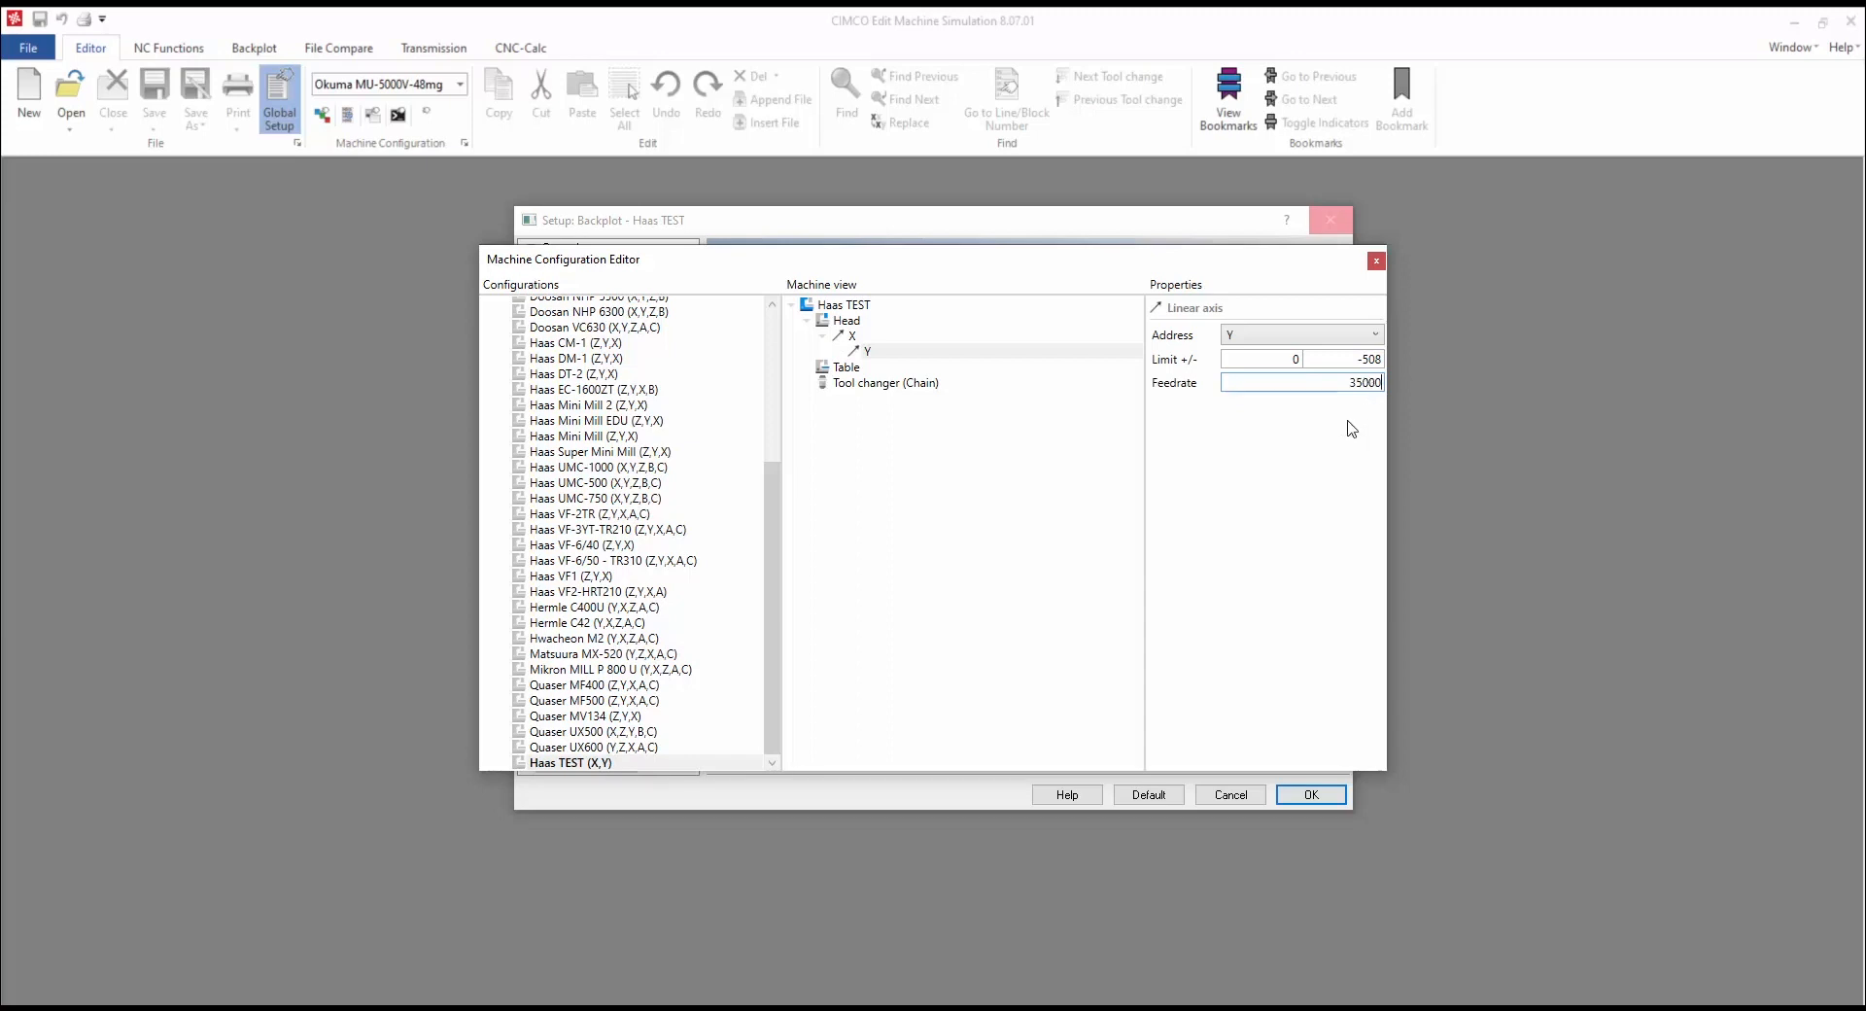
Step: Add a linear Z axis under Y with limits 60/-448 and feedrate 35000
right_click(891, 352)
left_click(968, 371)
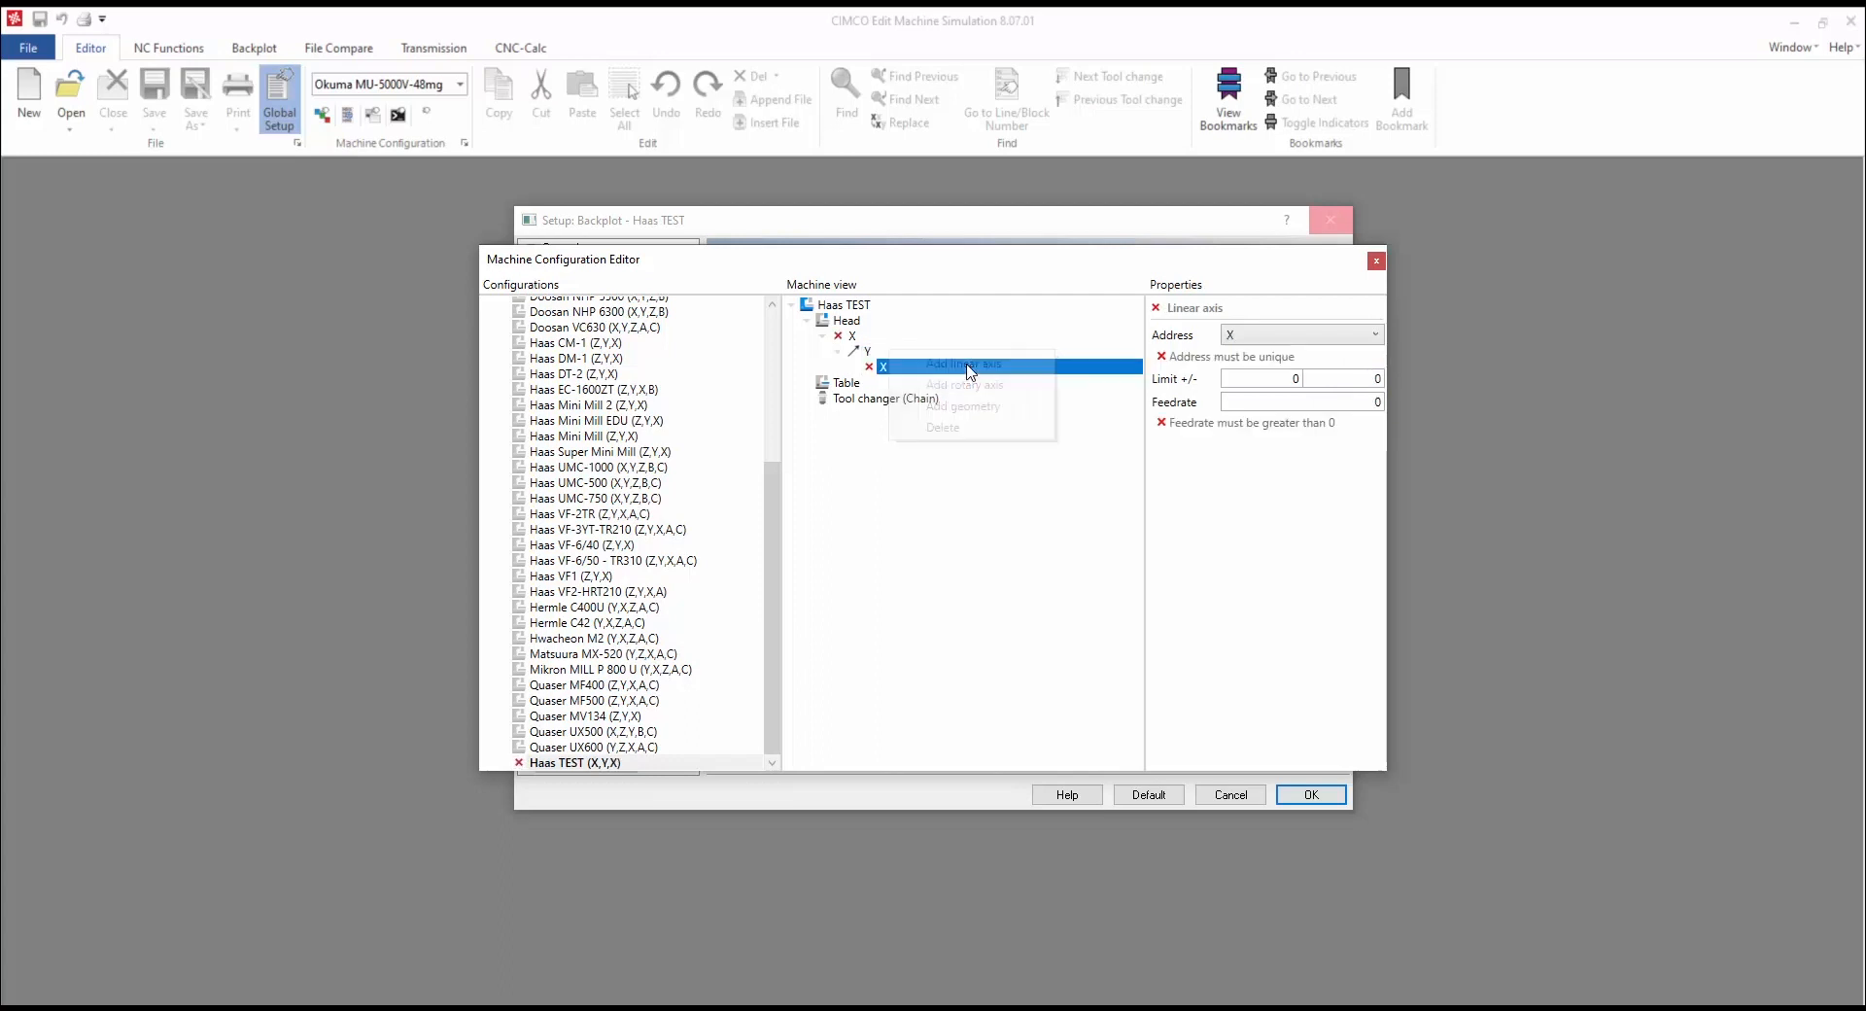
left_click(1242, 335)
left_click(1243, 397)
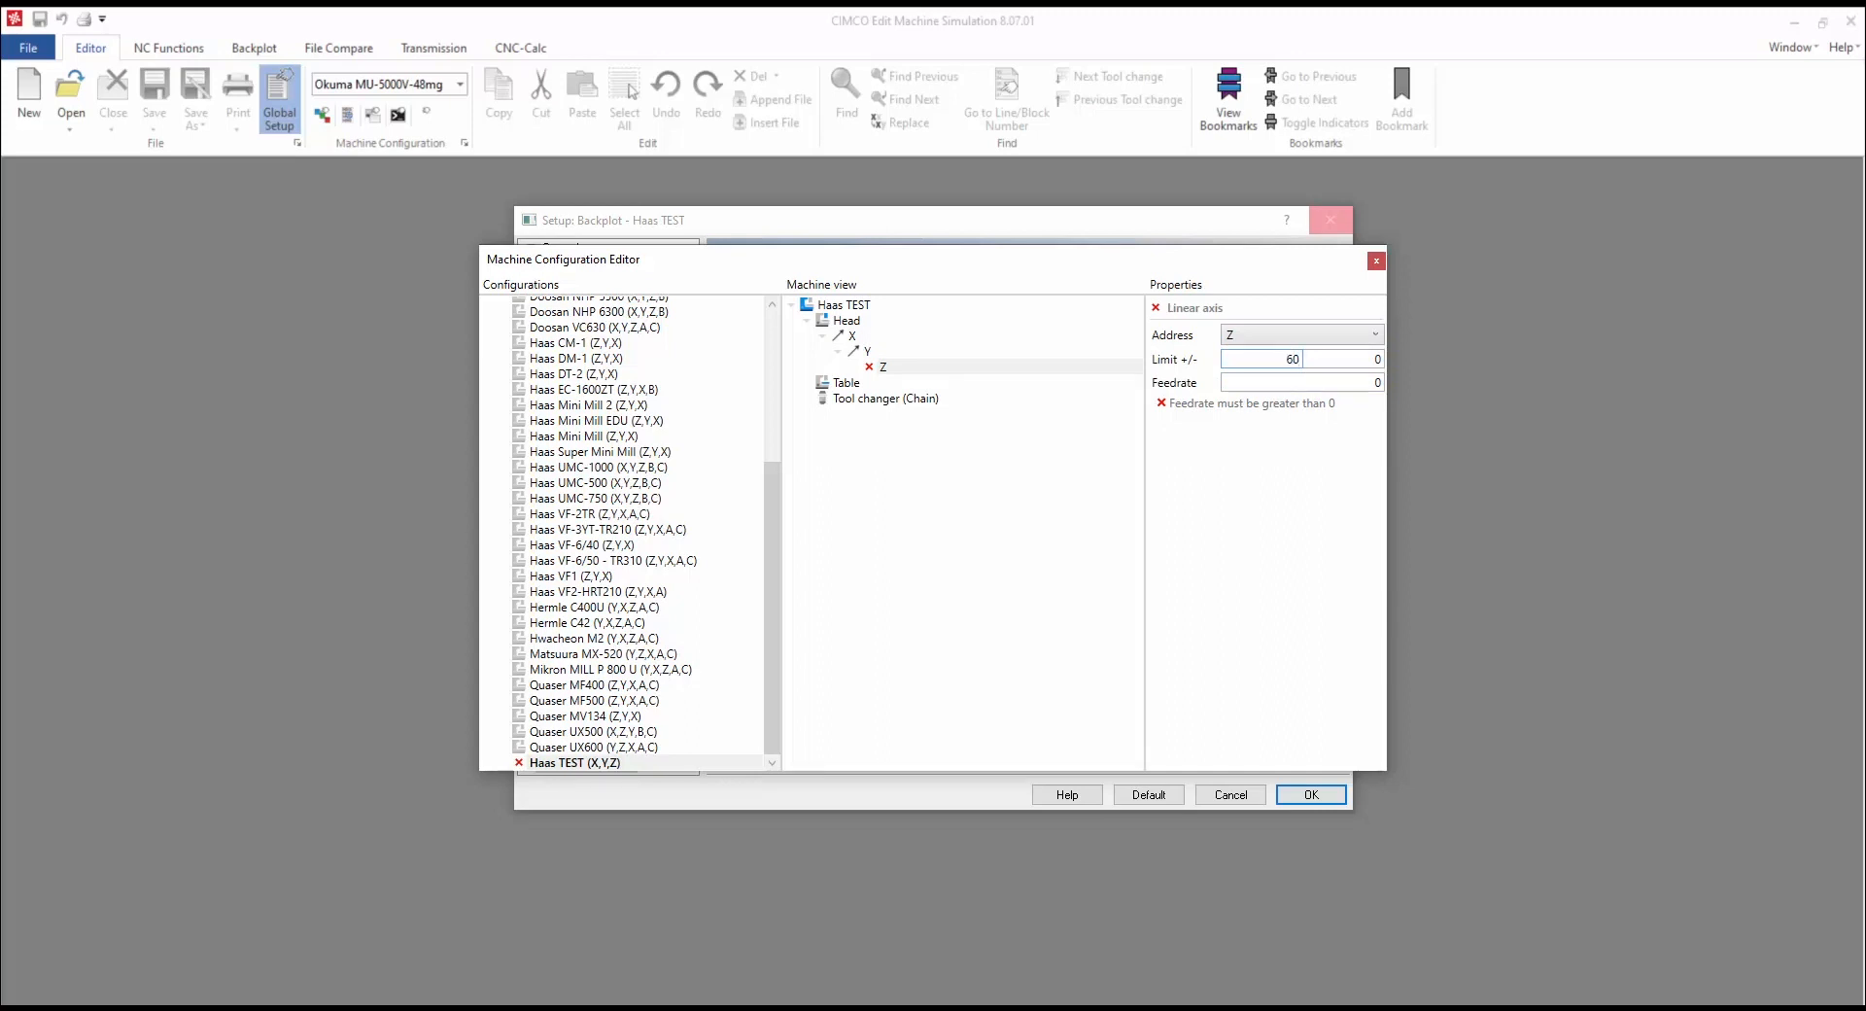
key("Tab")
left_click(1343, 382)
type("35")
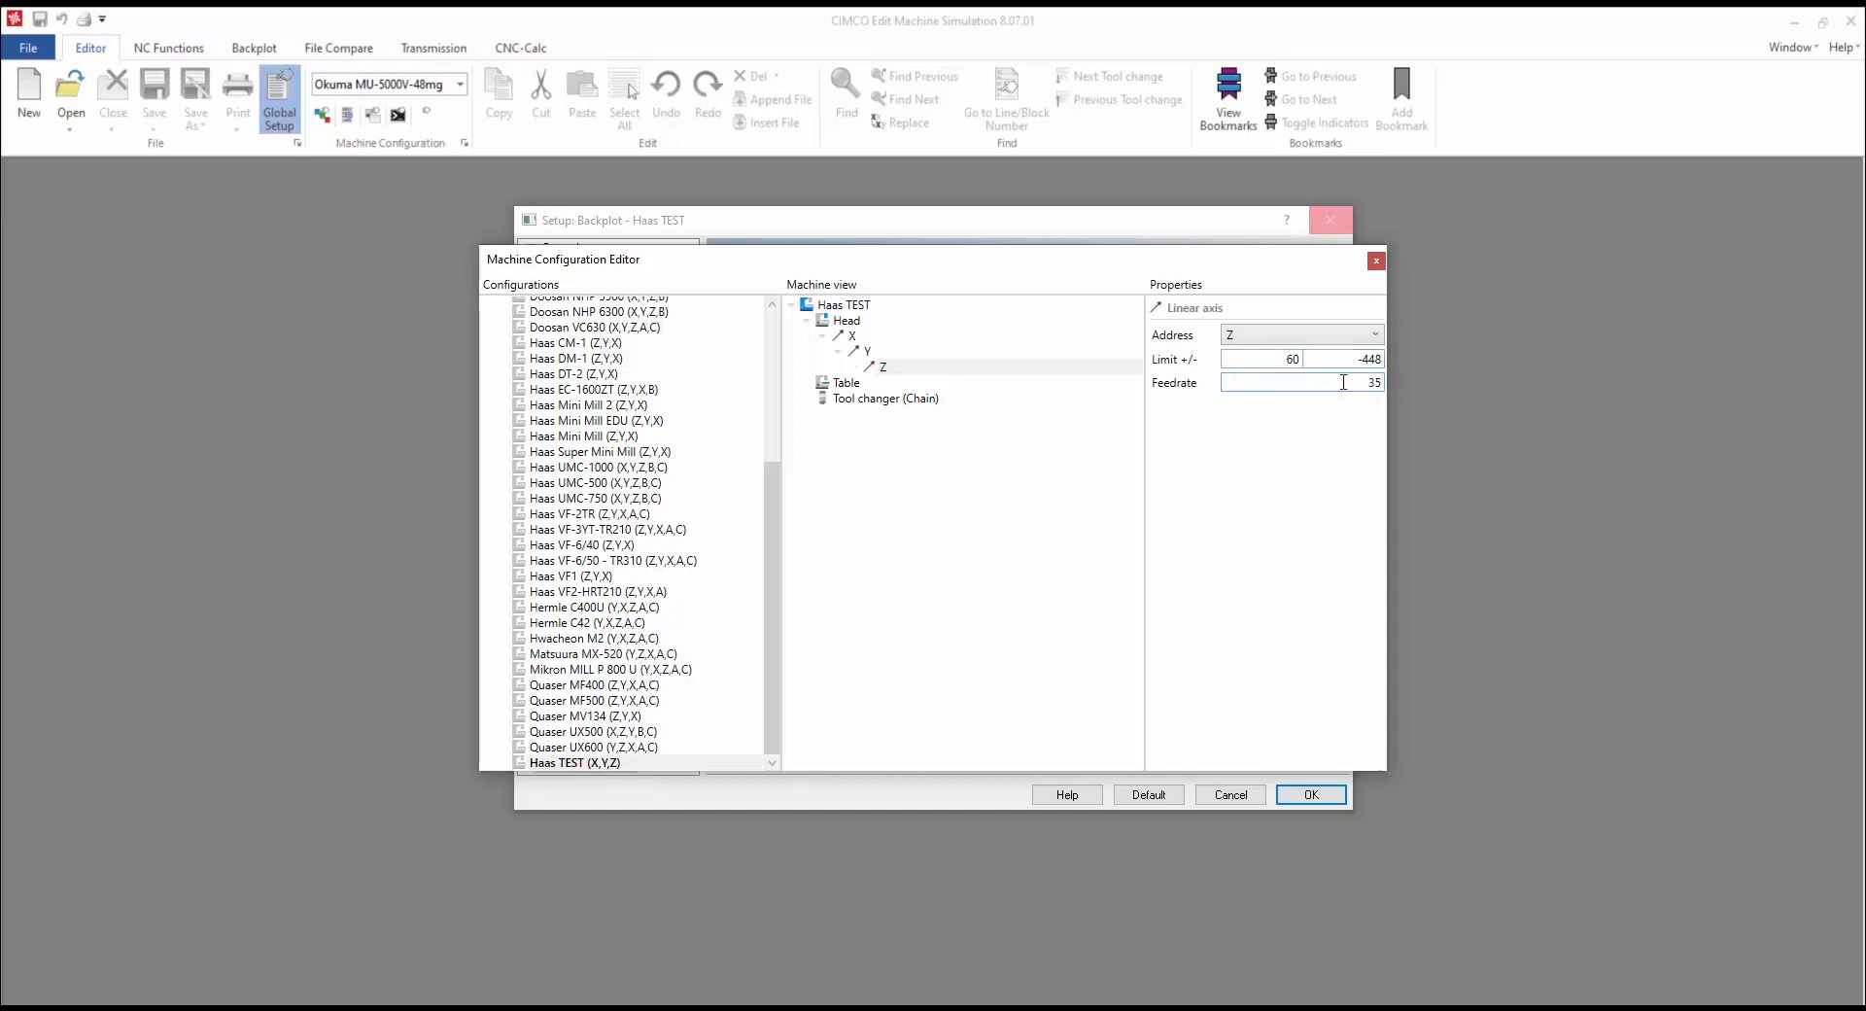
type("000")
Step: Add geometry to the Y axis, choosing the Yaxis_dg.stl model file
left_click(871, 353)
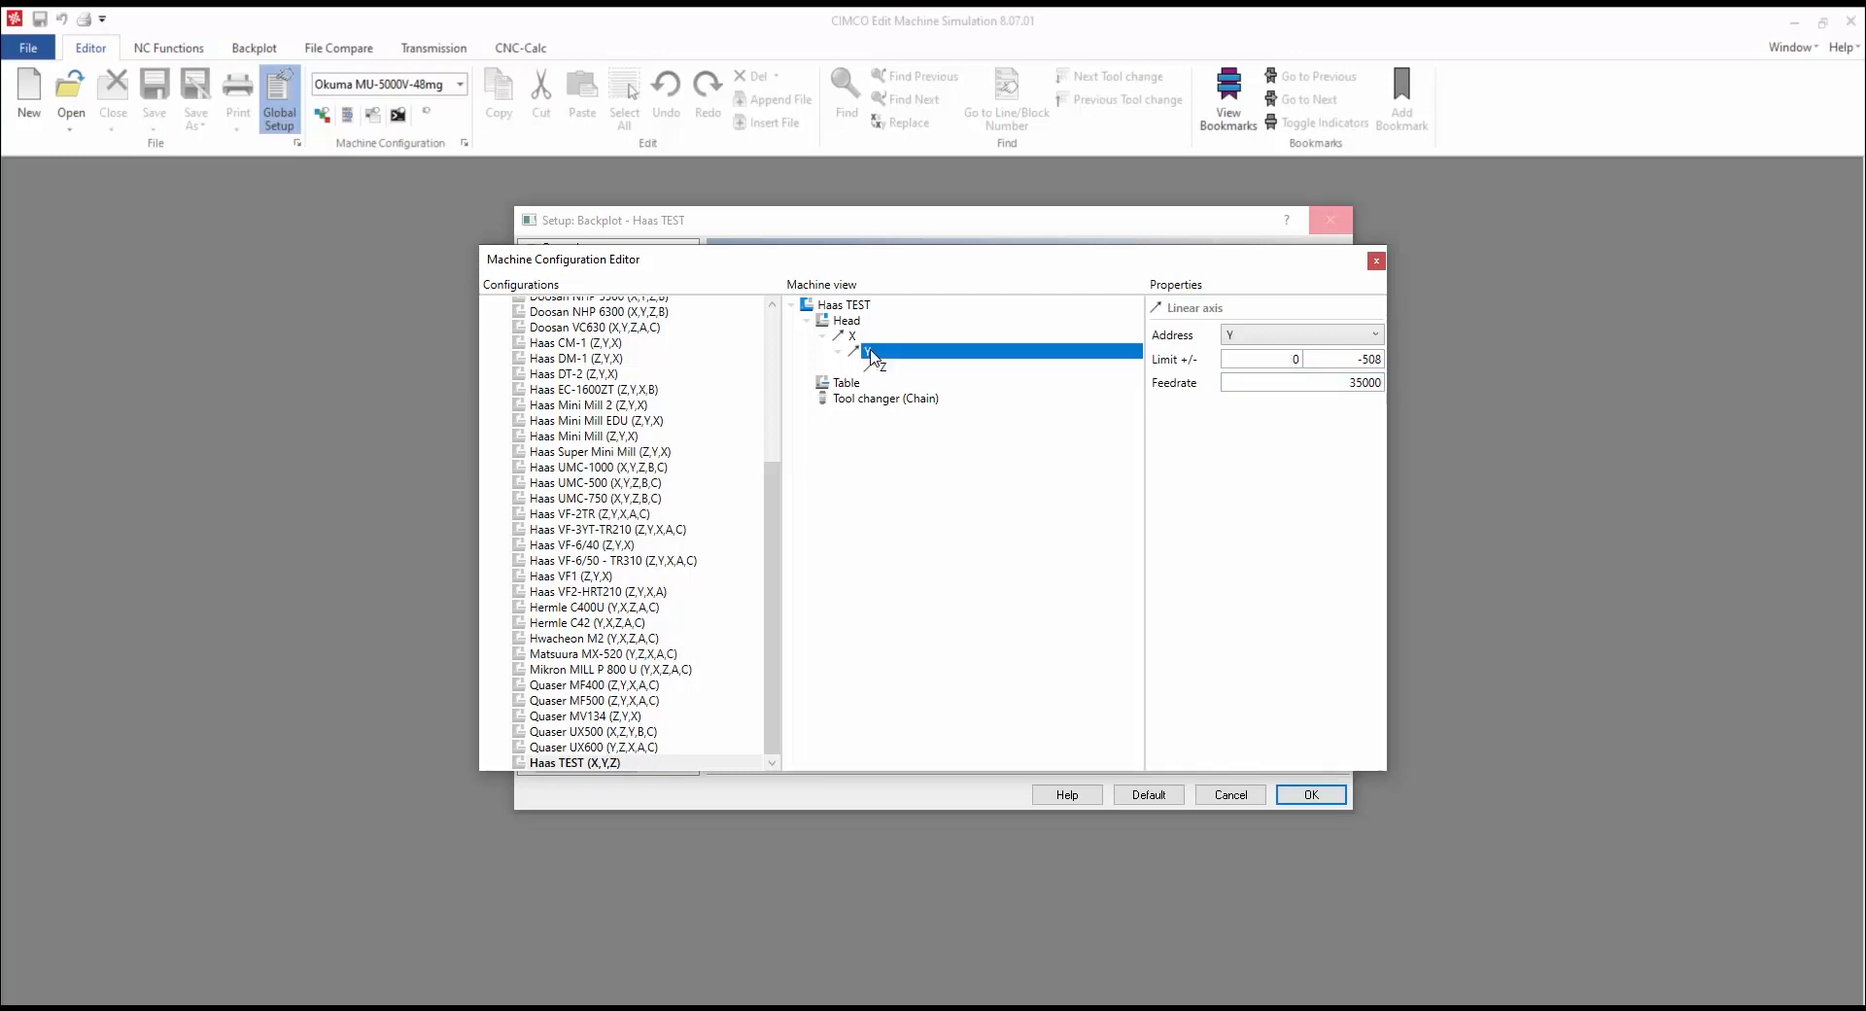
right_click(871, 353)
left_click(952, 368)
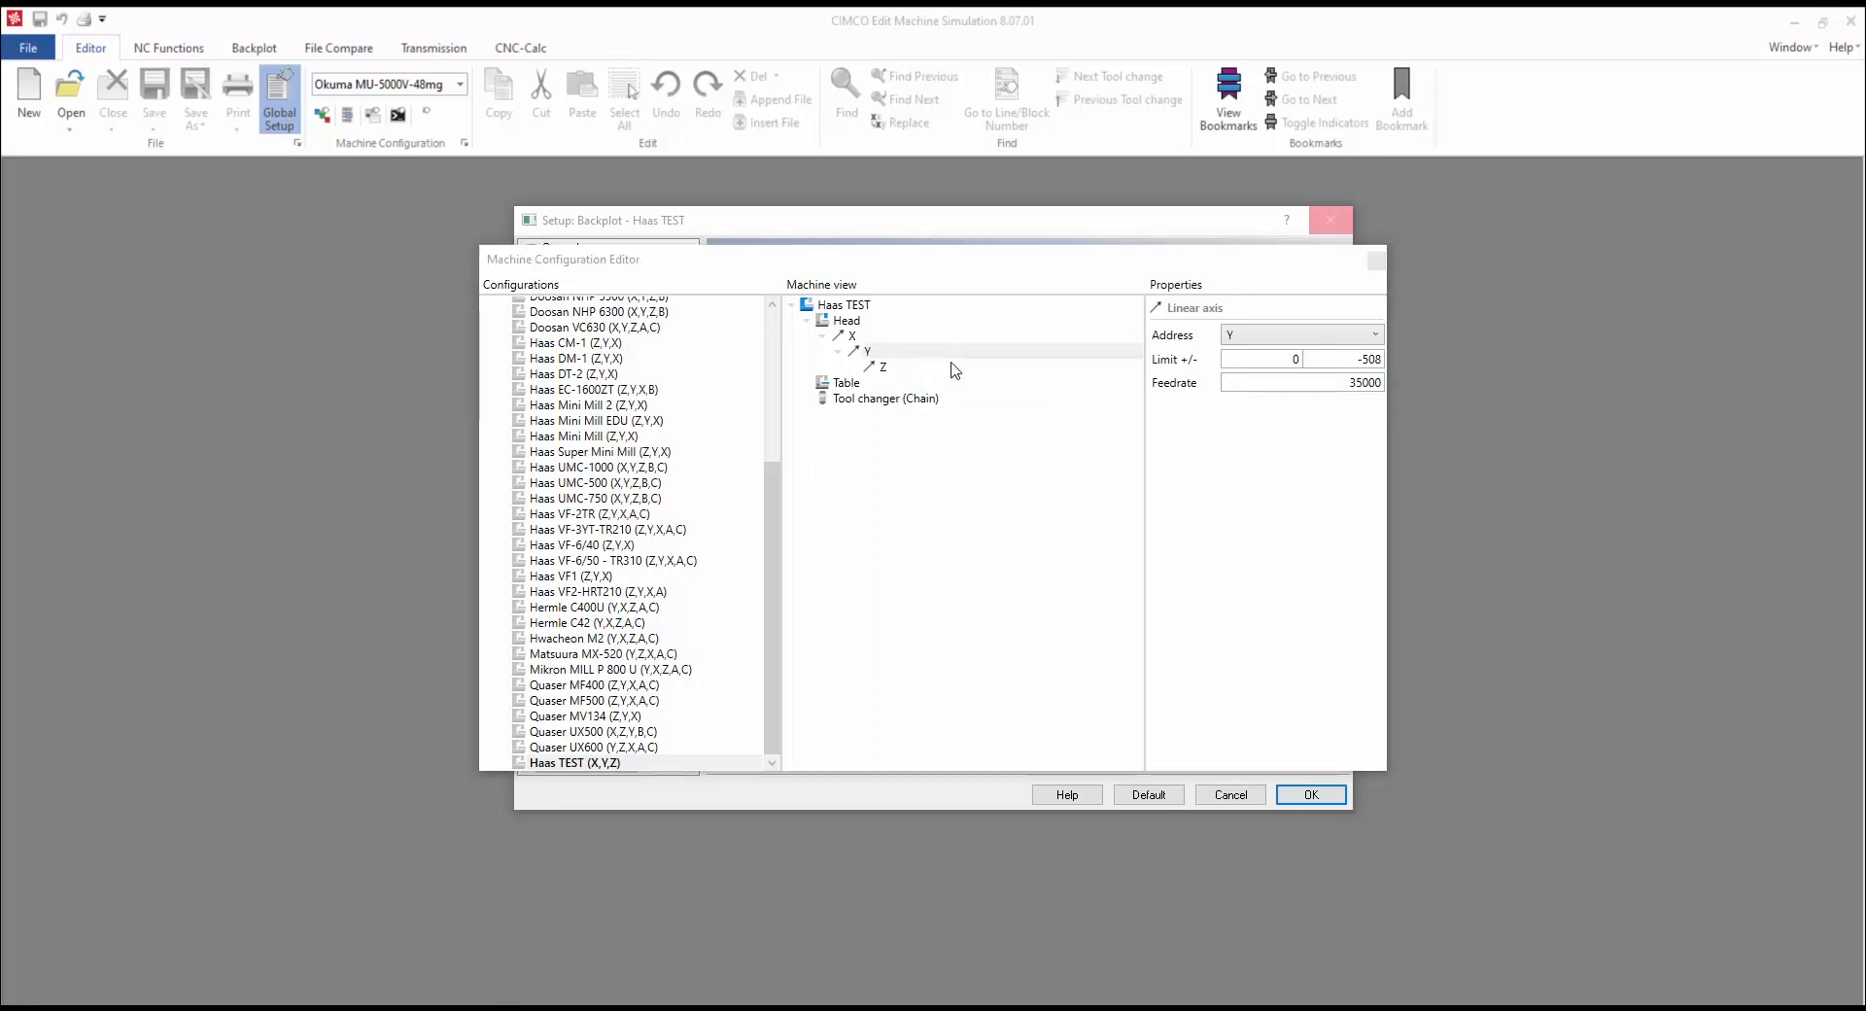
left_click(755, 555)
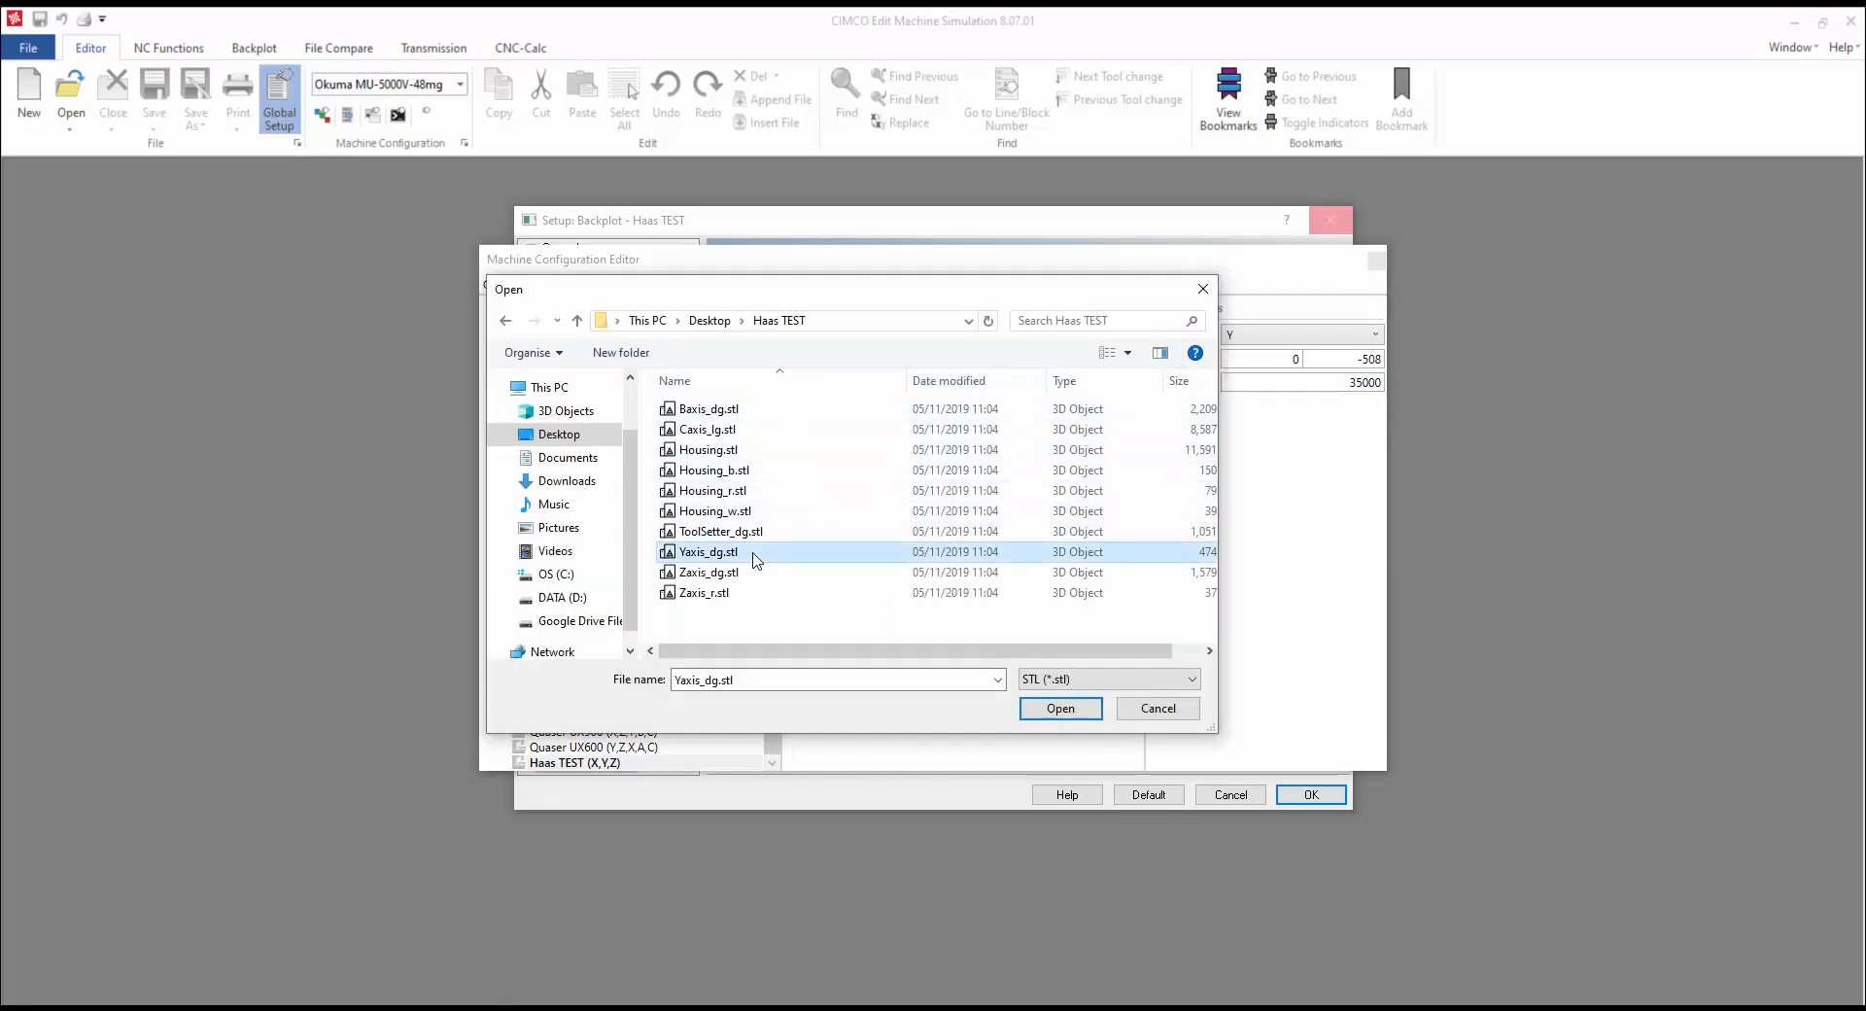
Step: Load Yaxis_dg.stl onto Y, then attach Zaxis_dg.stl and Zaxis_r.stl to the Z axis
left_click(1060, 707)
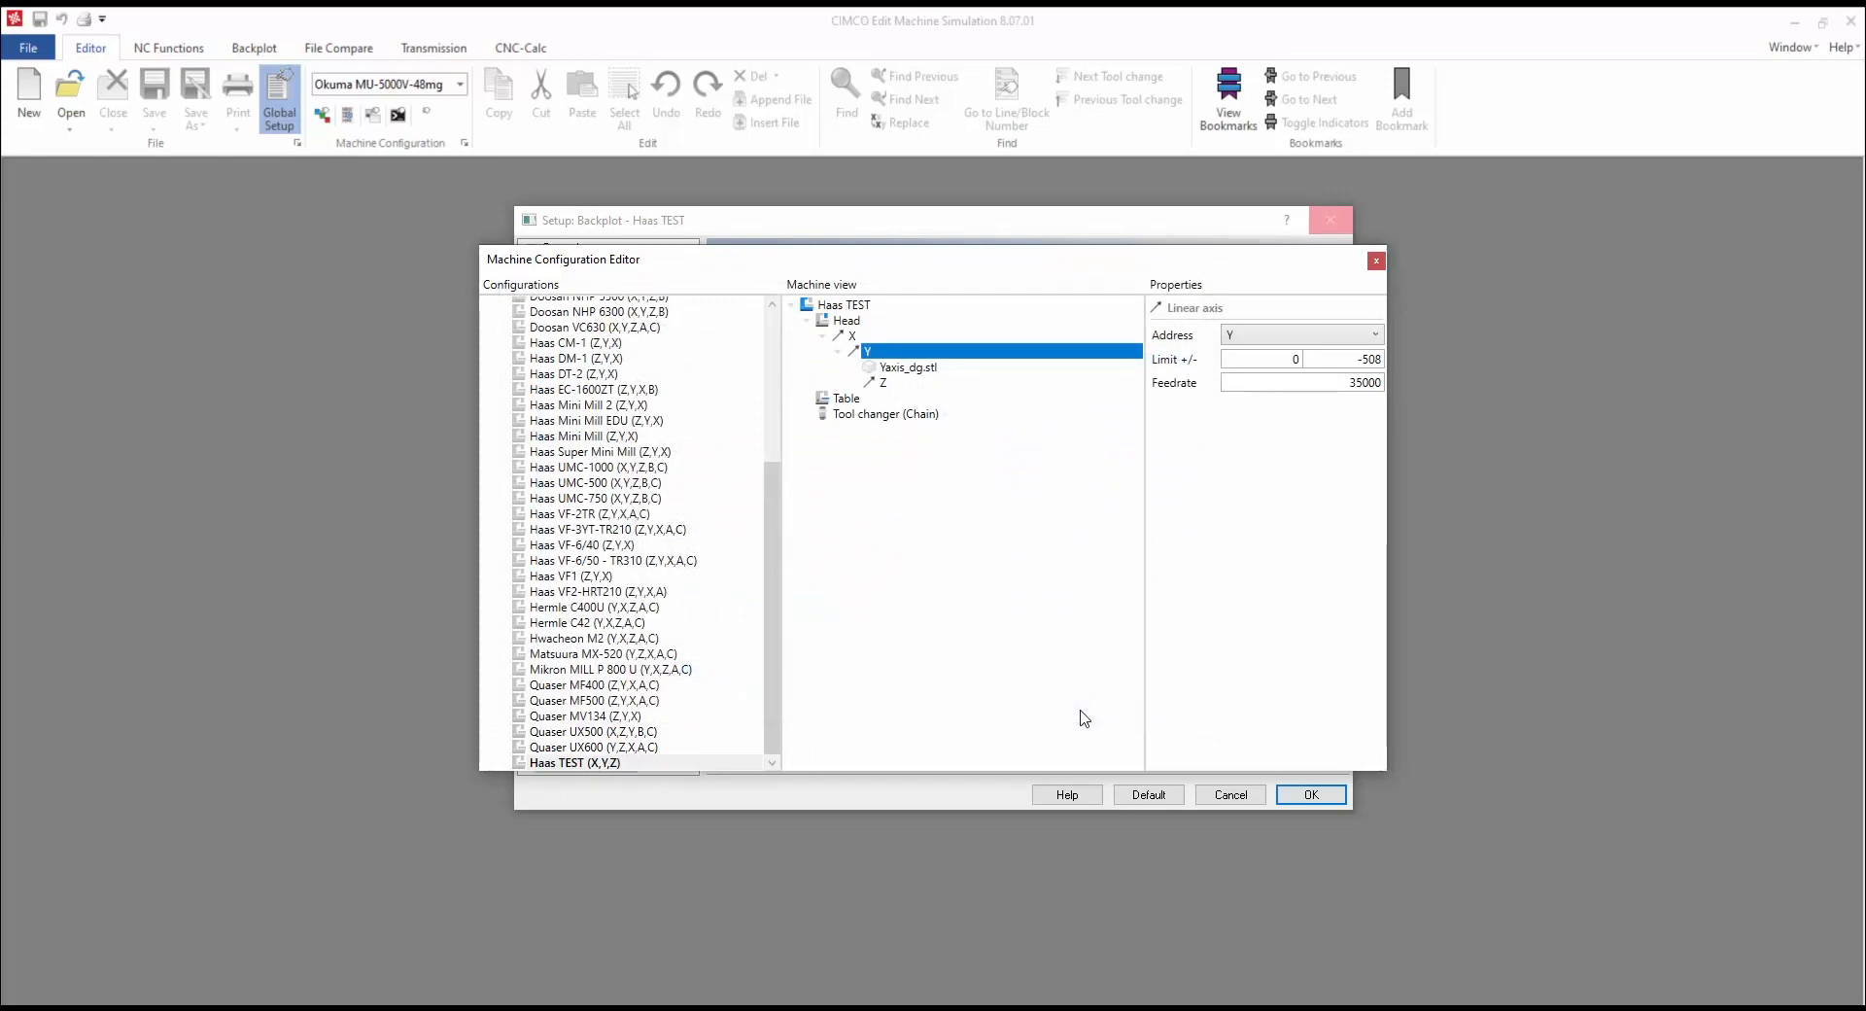
left_click(882, 384)
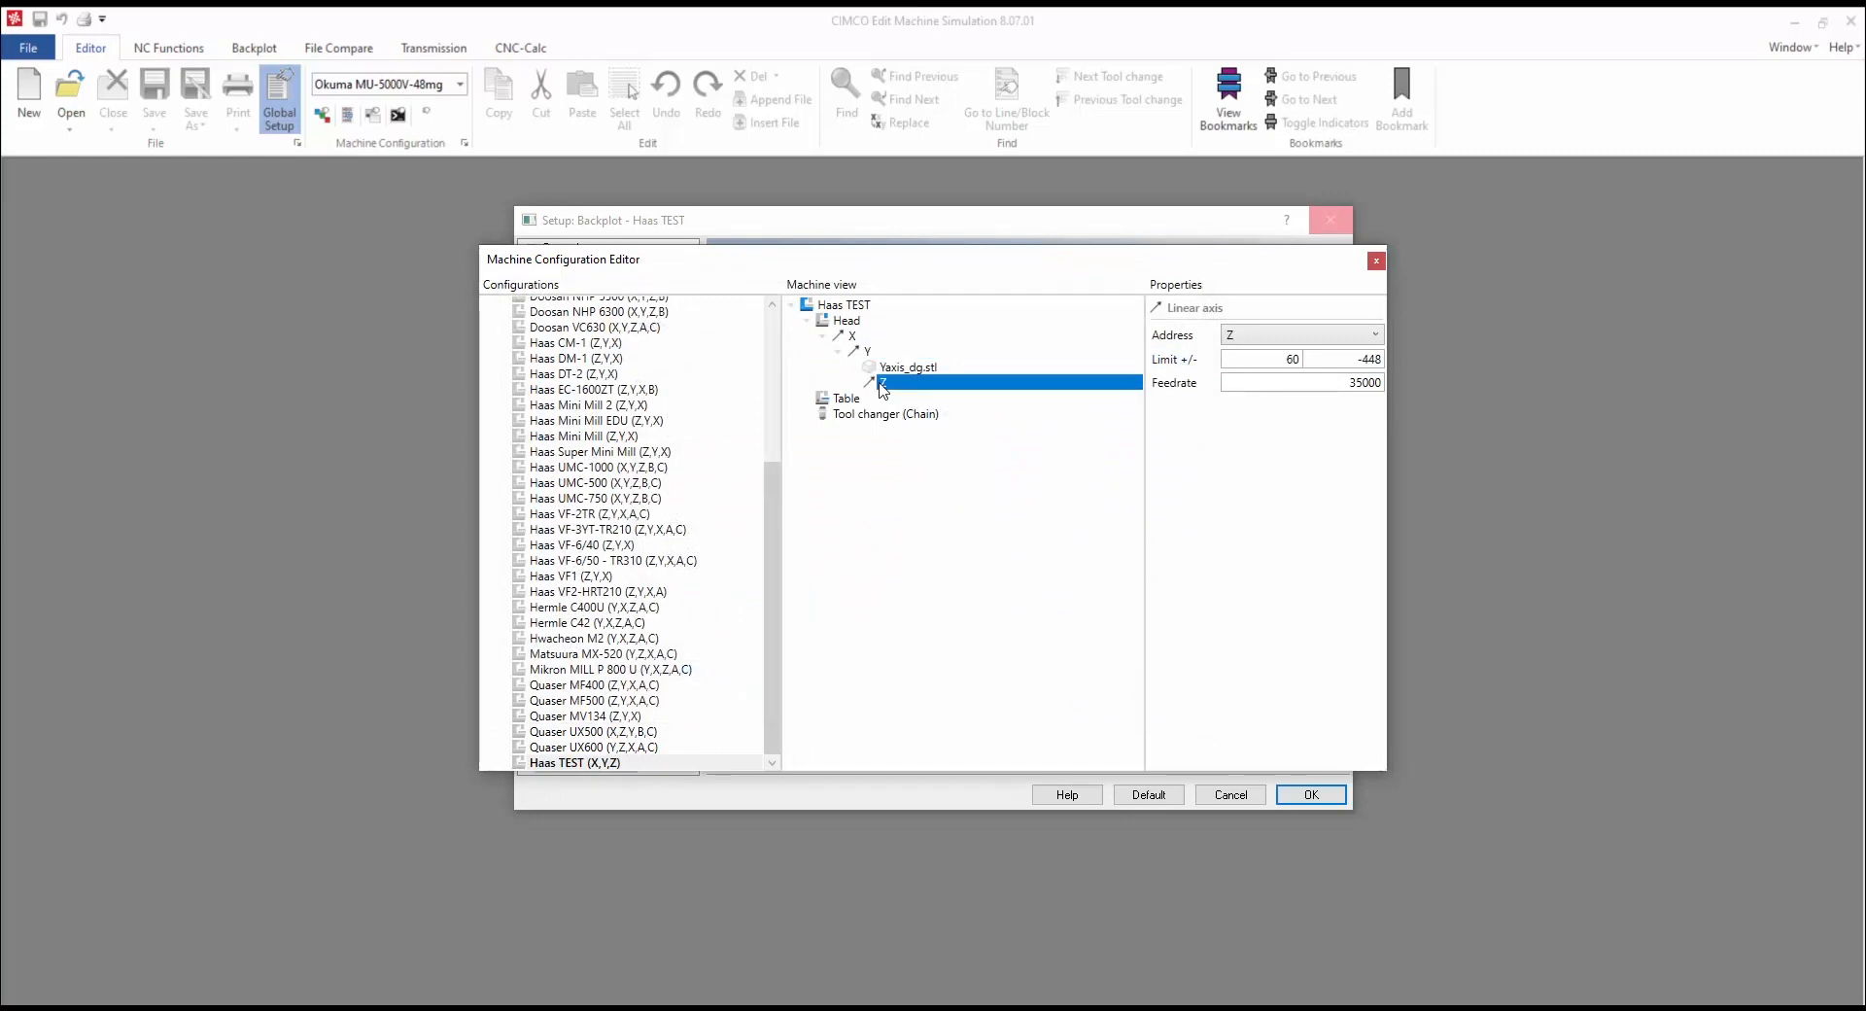
right_click(882, 384)
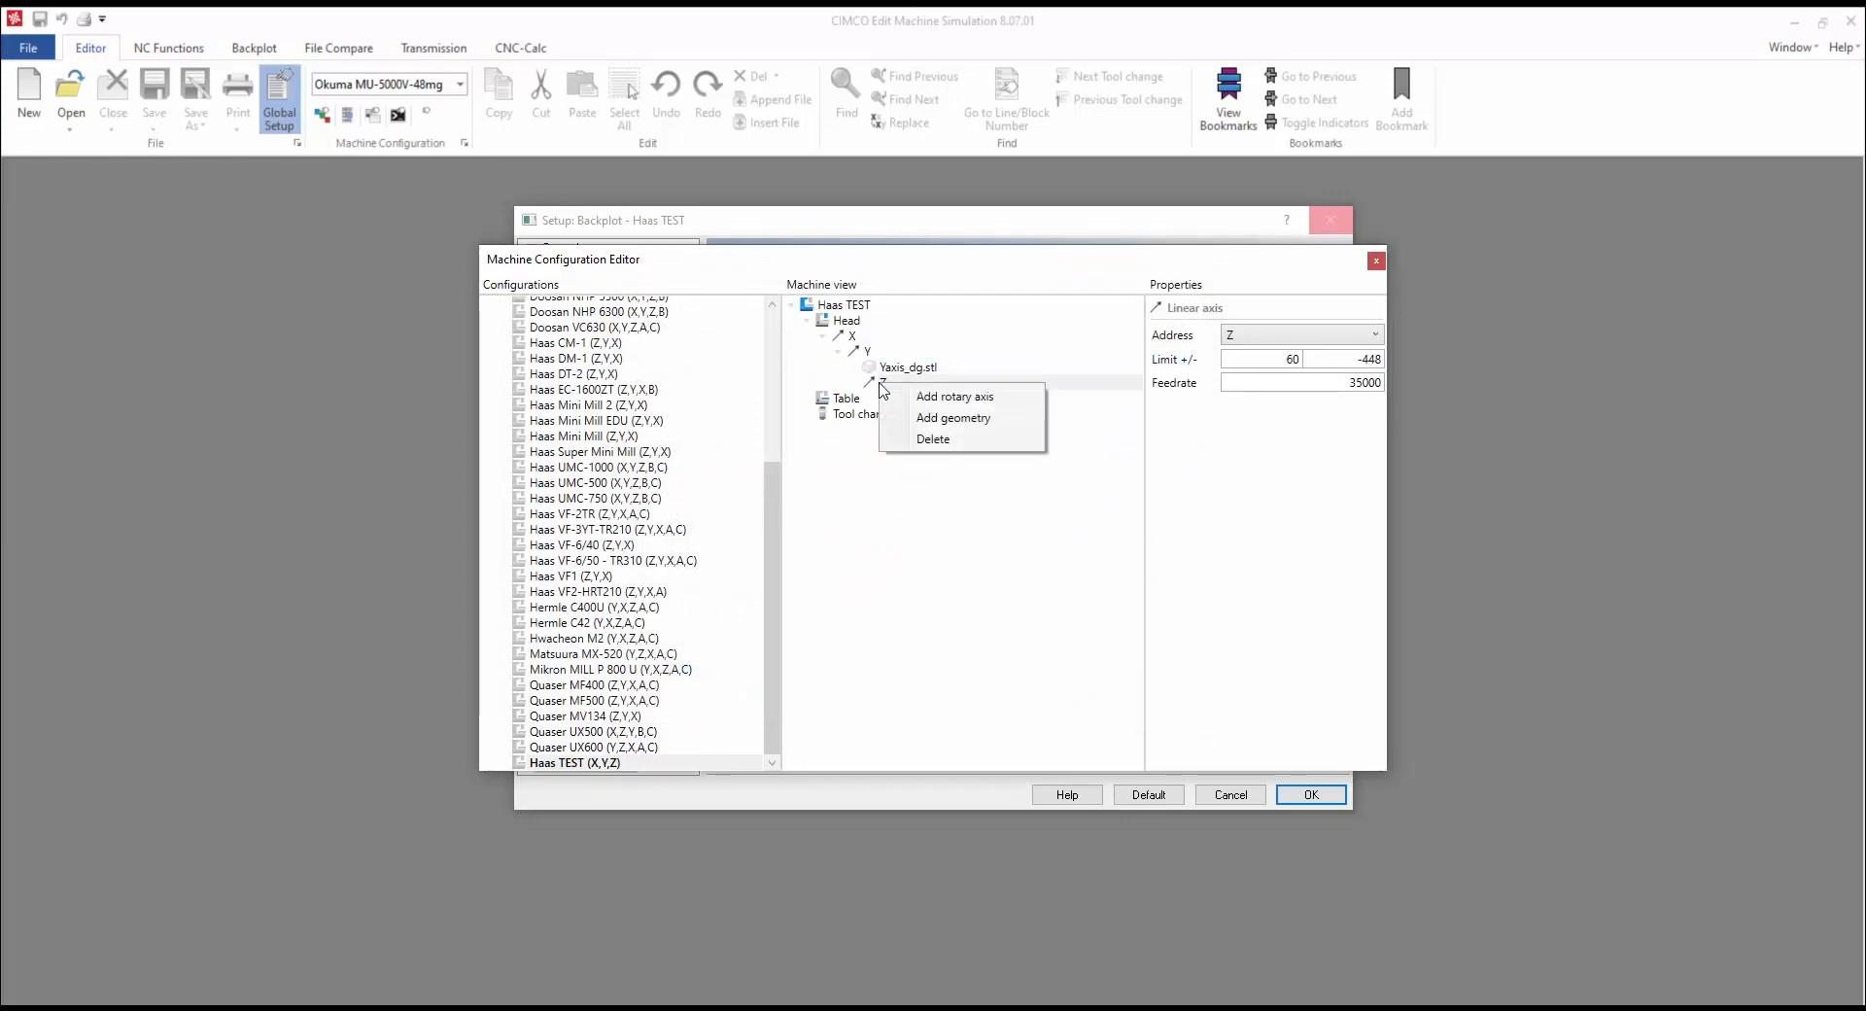
left_click(958, 418)
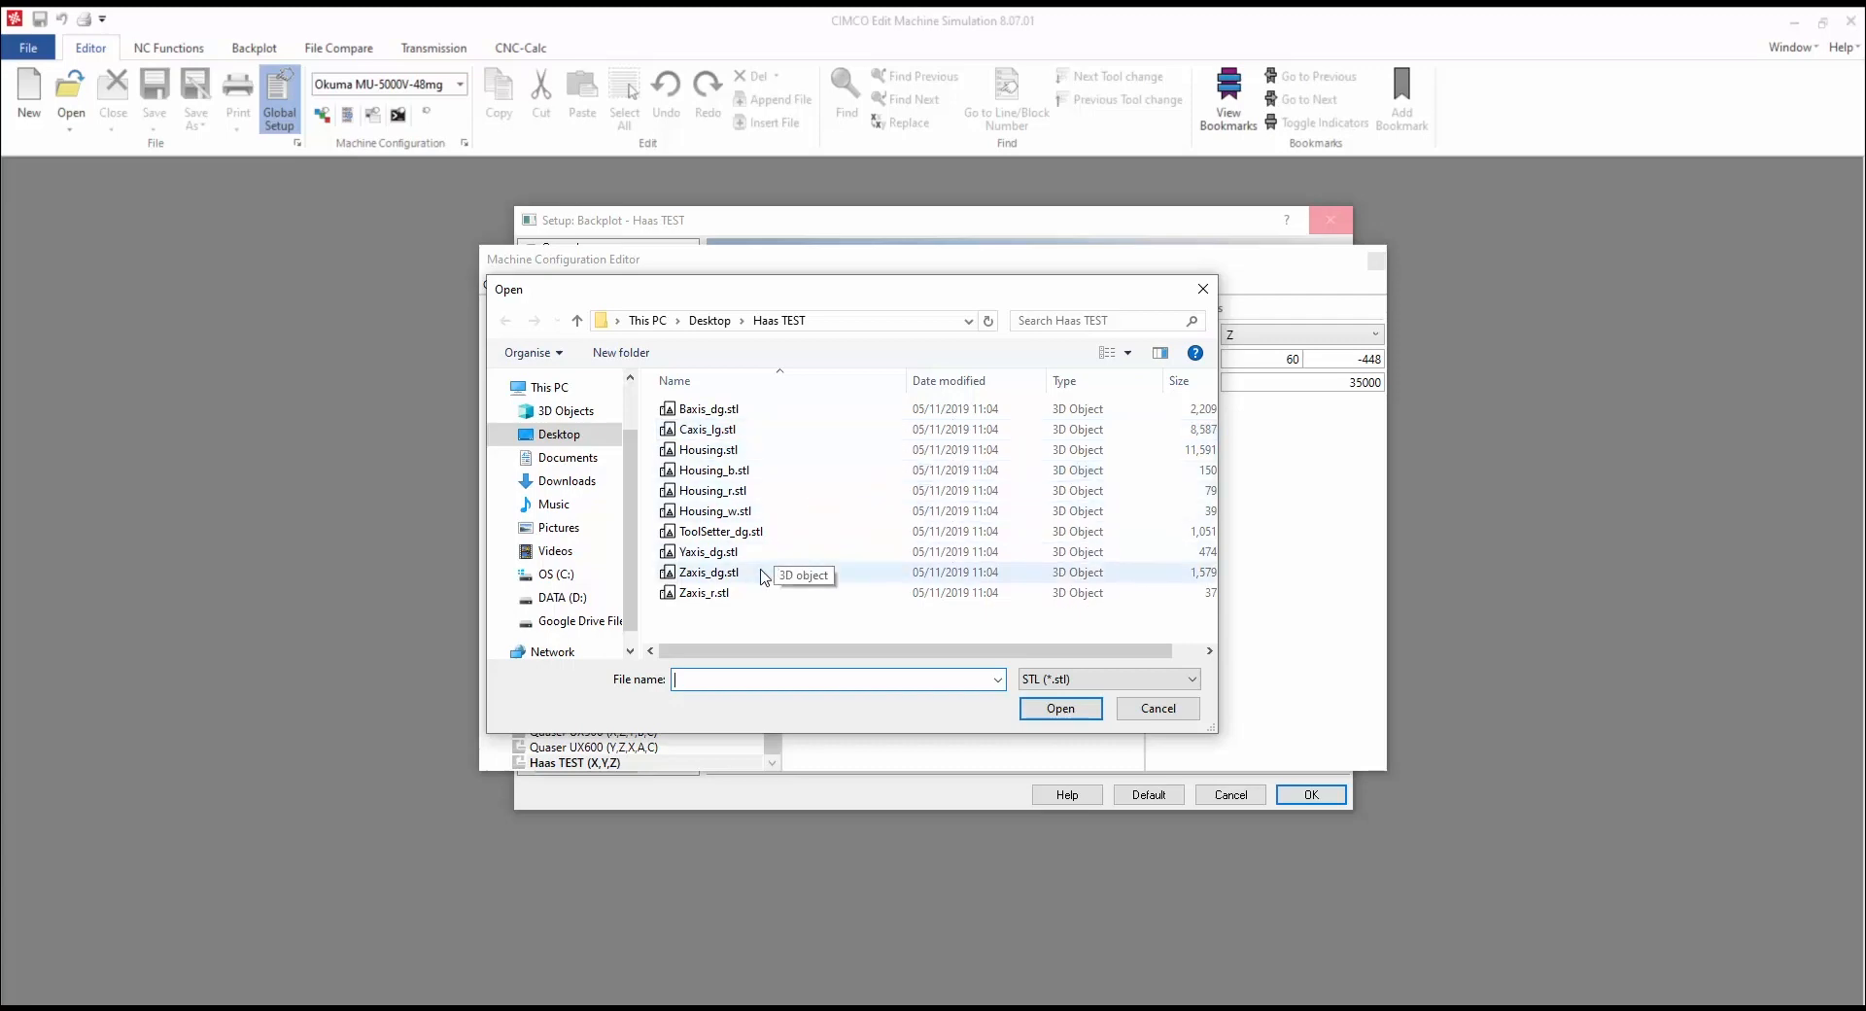
left_click(758, 593)
left_click(777, 572, "shift")
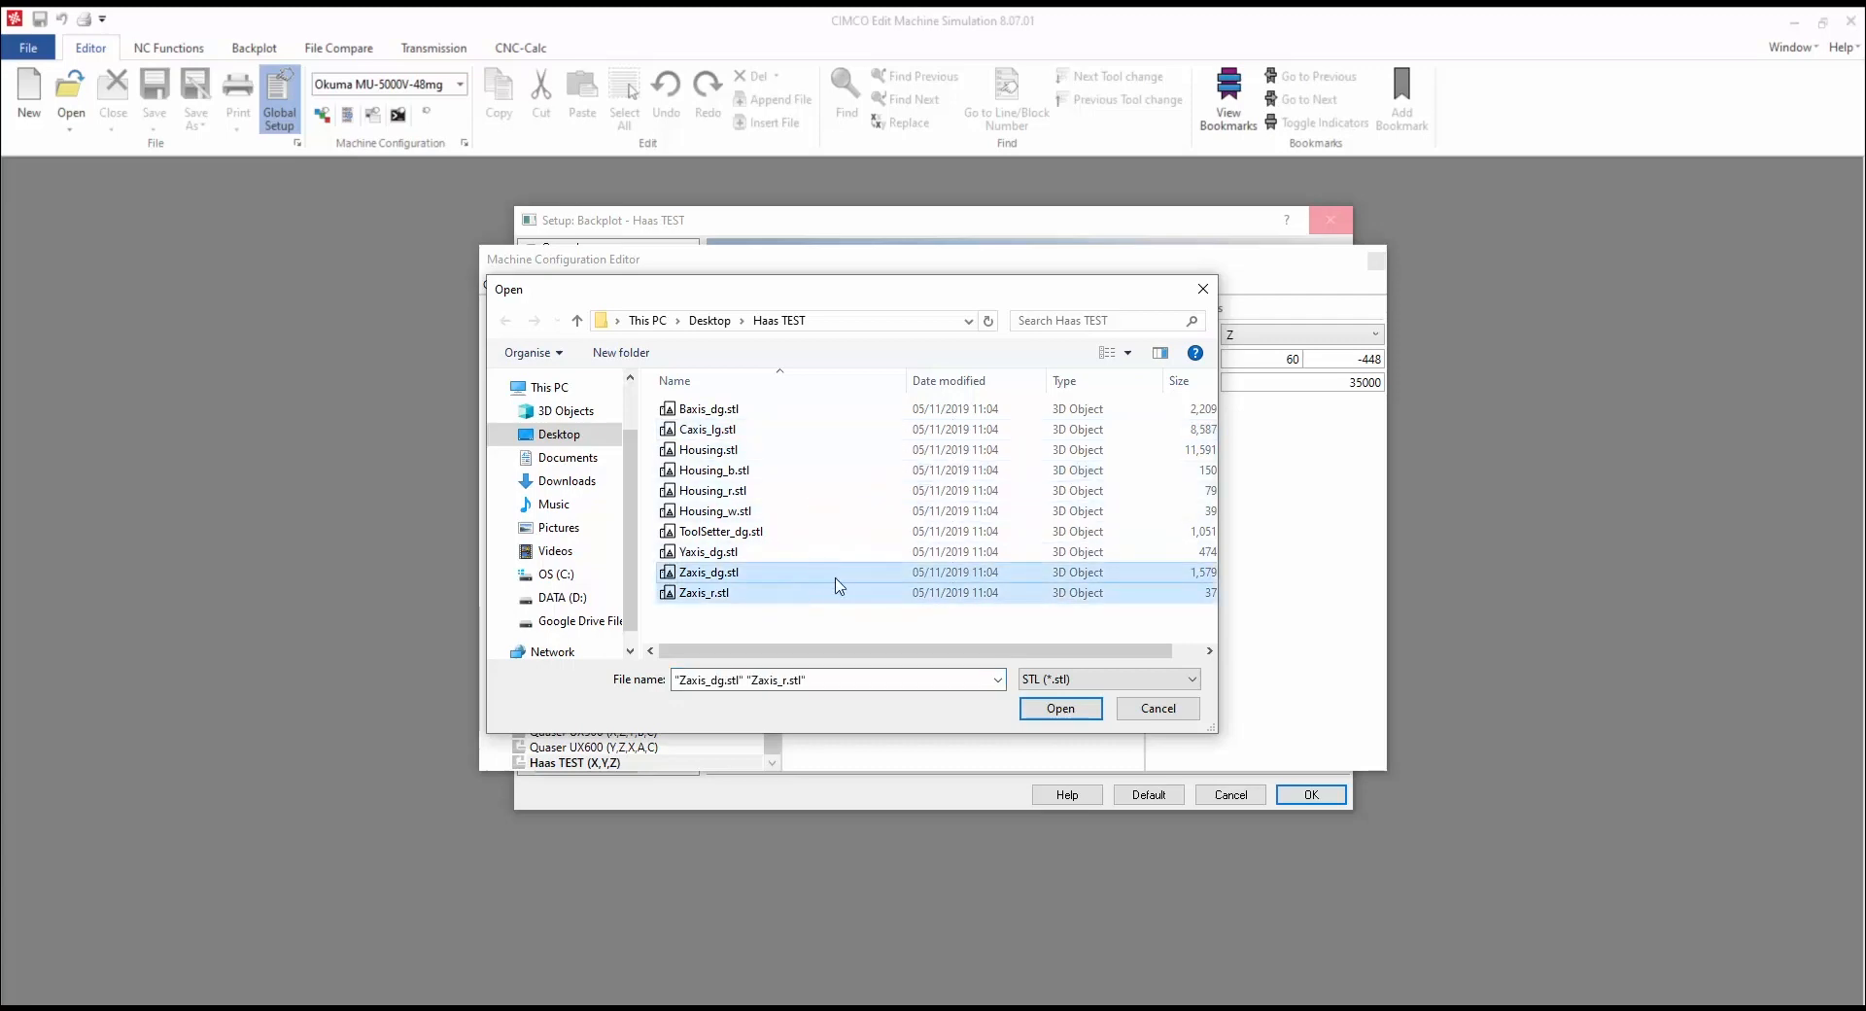
left_click(1059, 708)
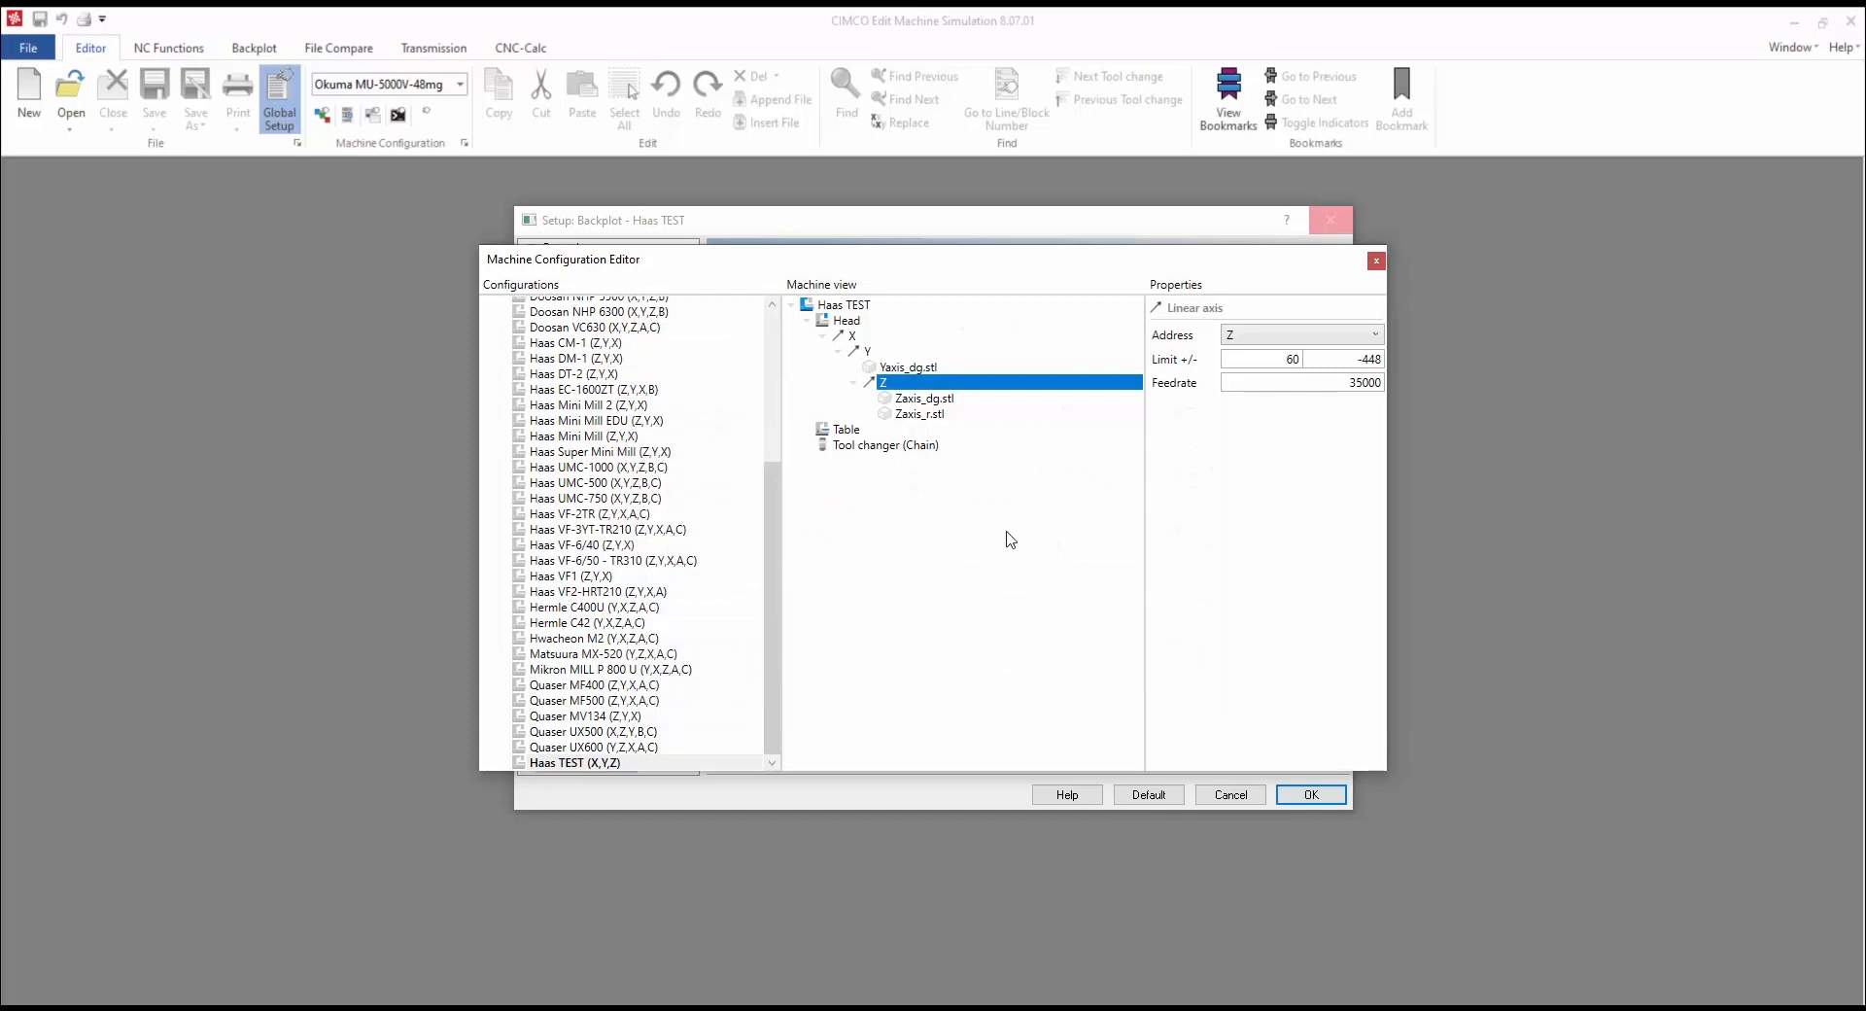
left_click(854, 431)
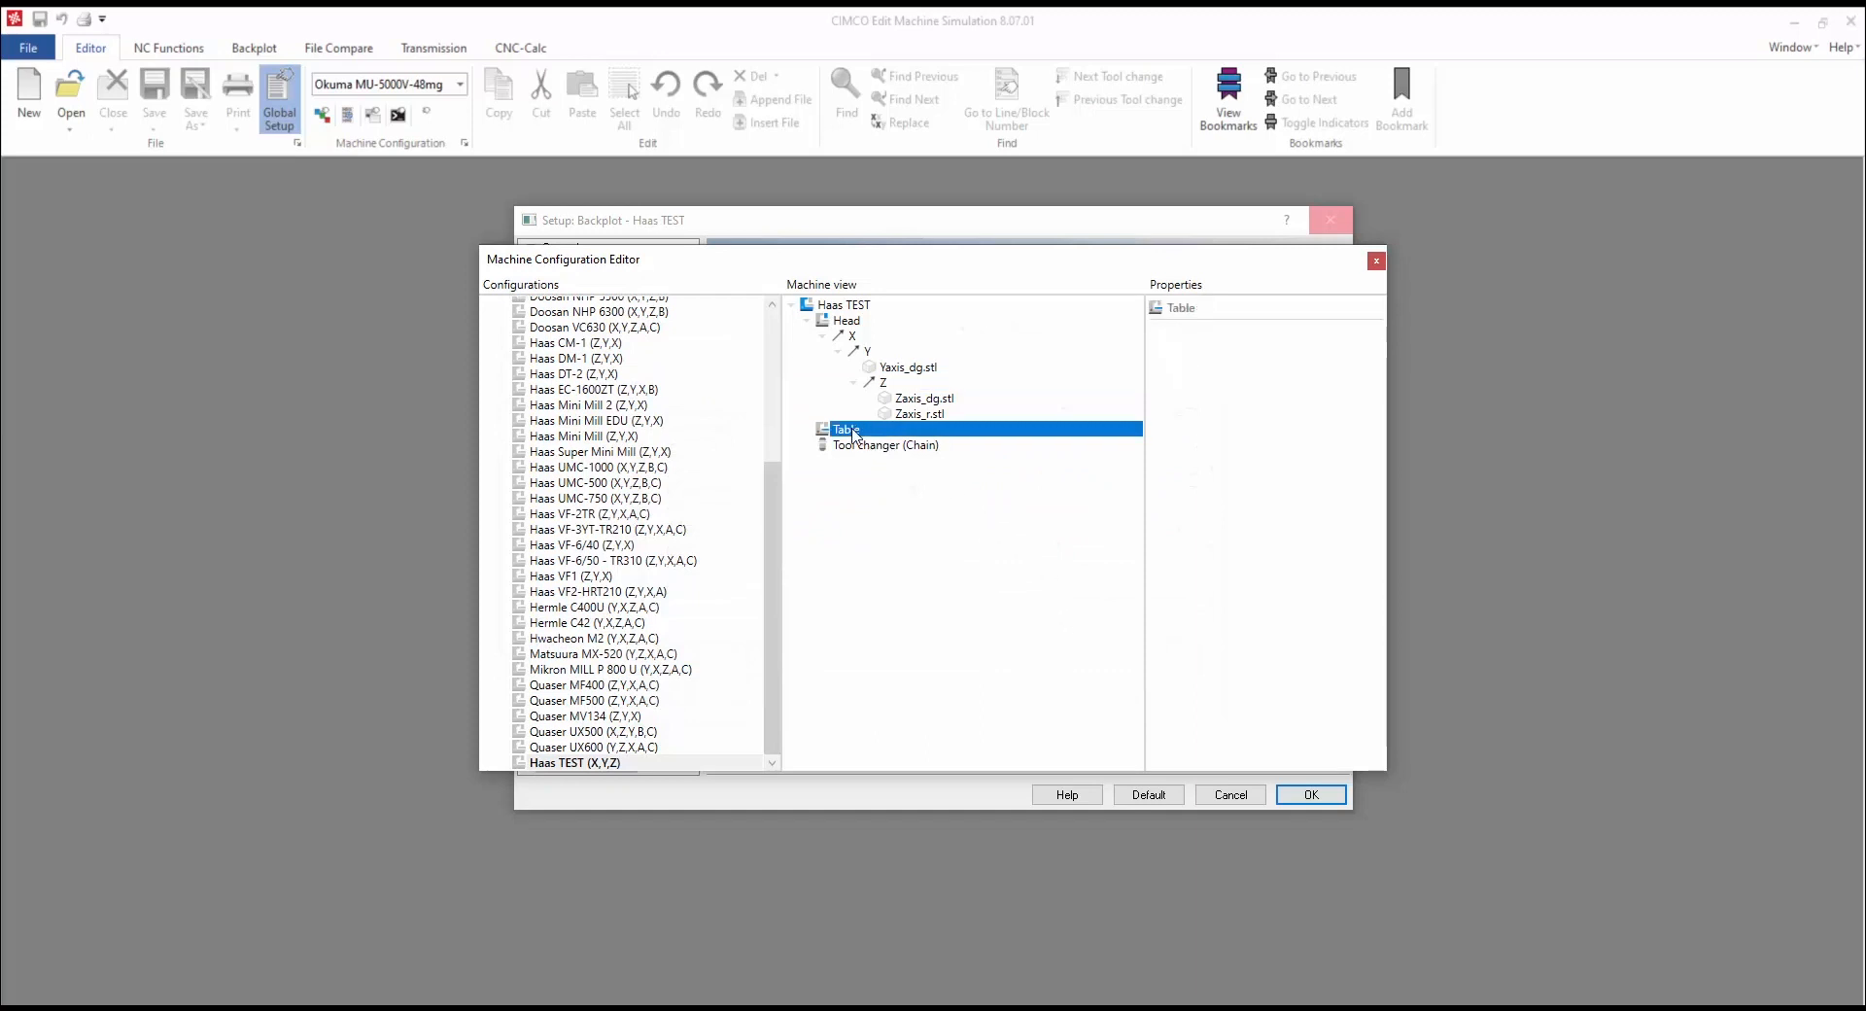
Step: Add a rotary B axis to the Table with limits 110/-35 and feedrate 3000
right_click(854, 431)
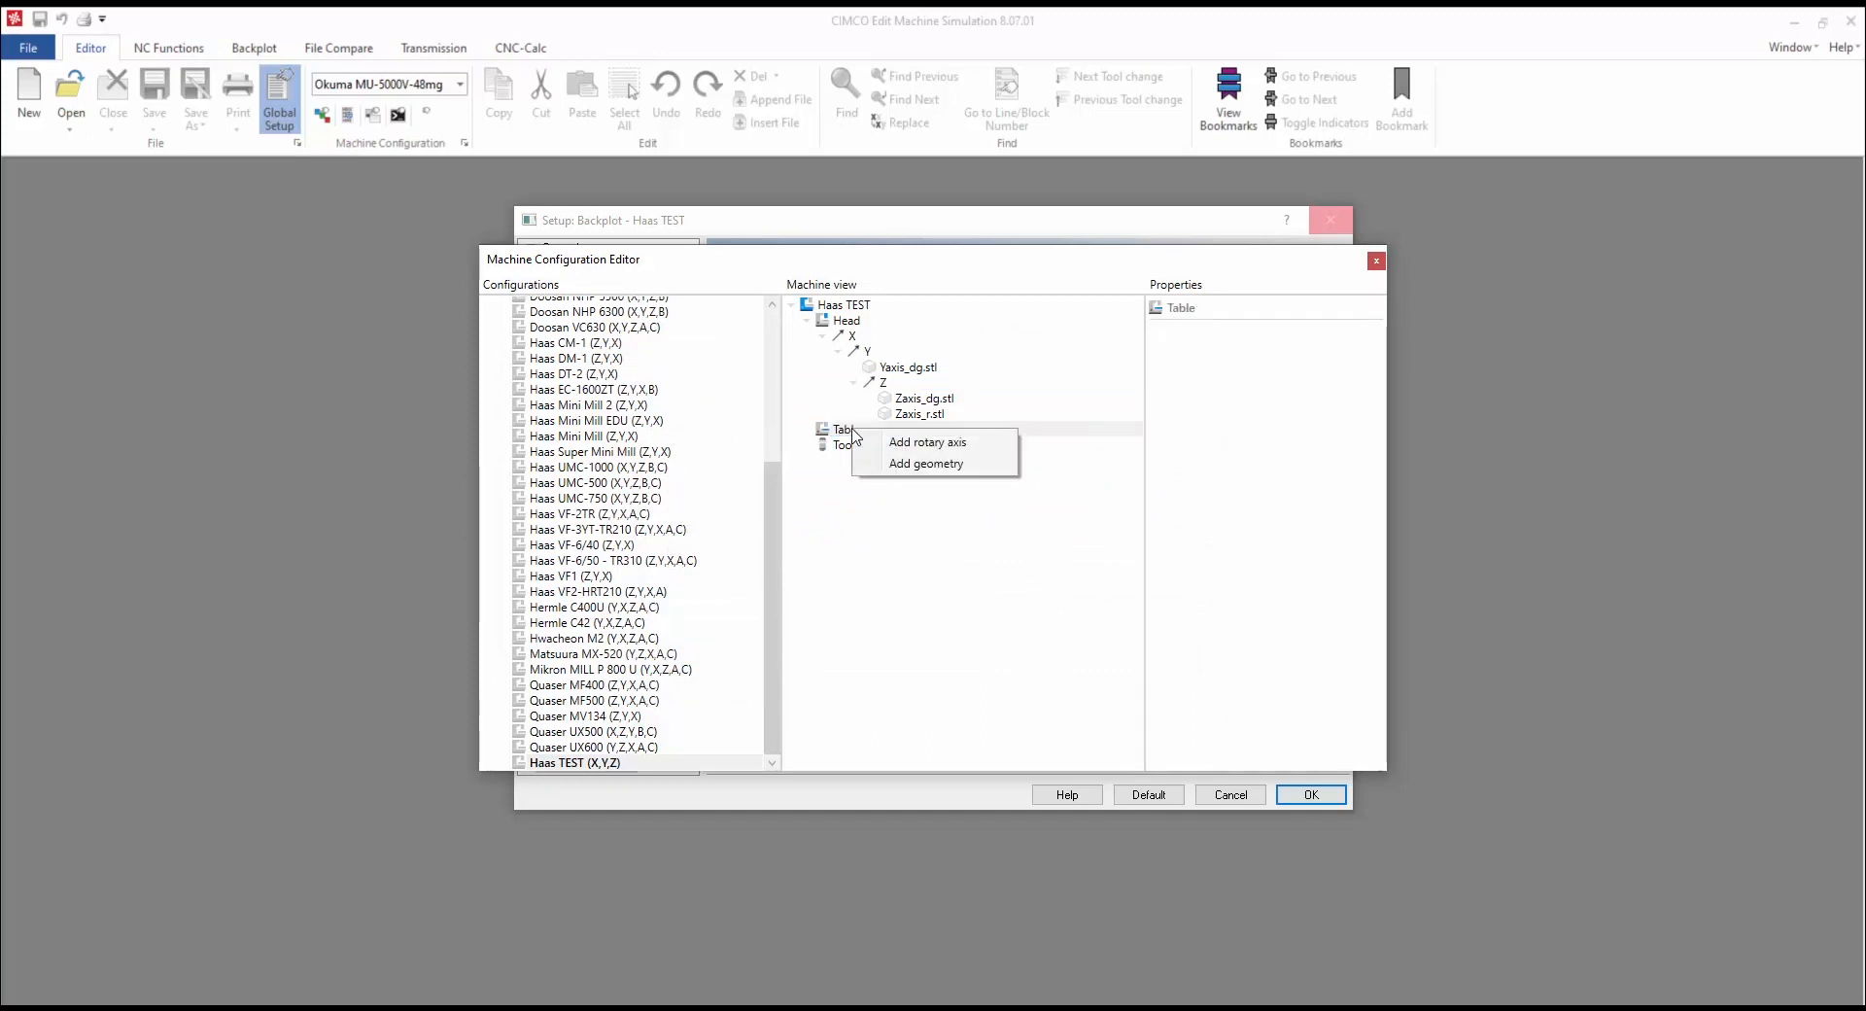
left_click(958, 445)
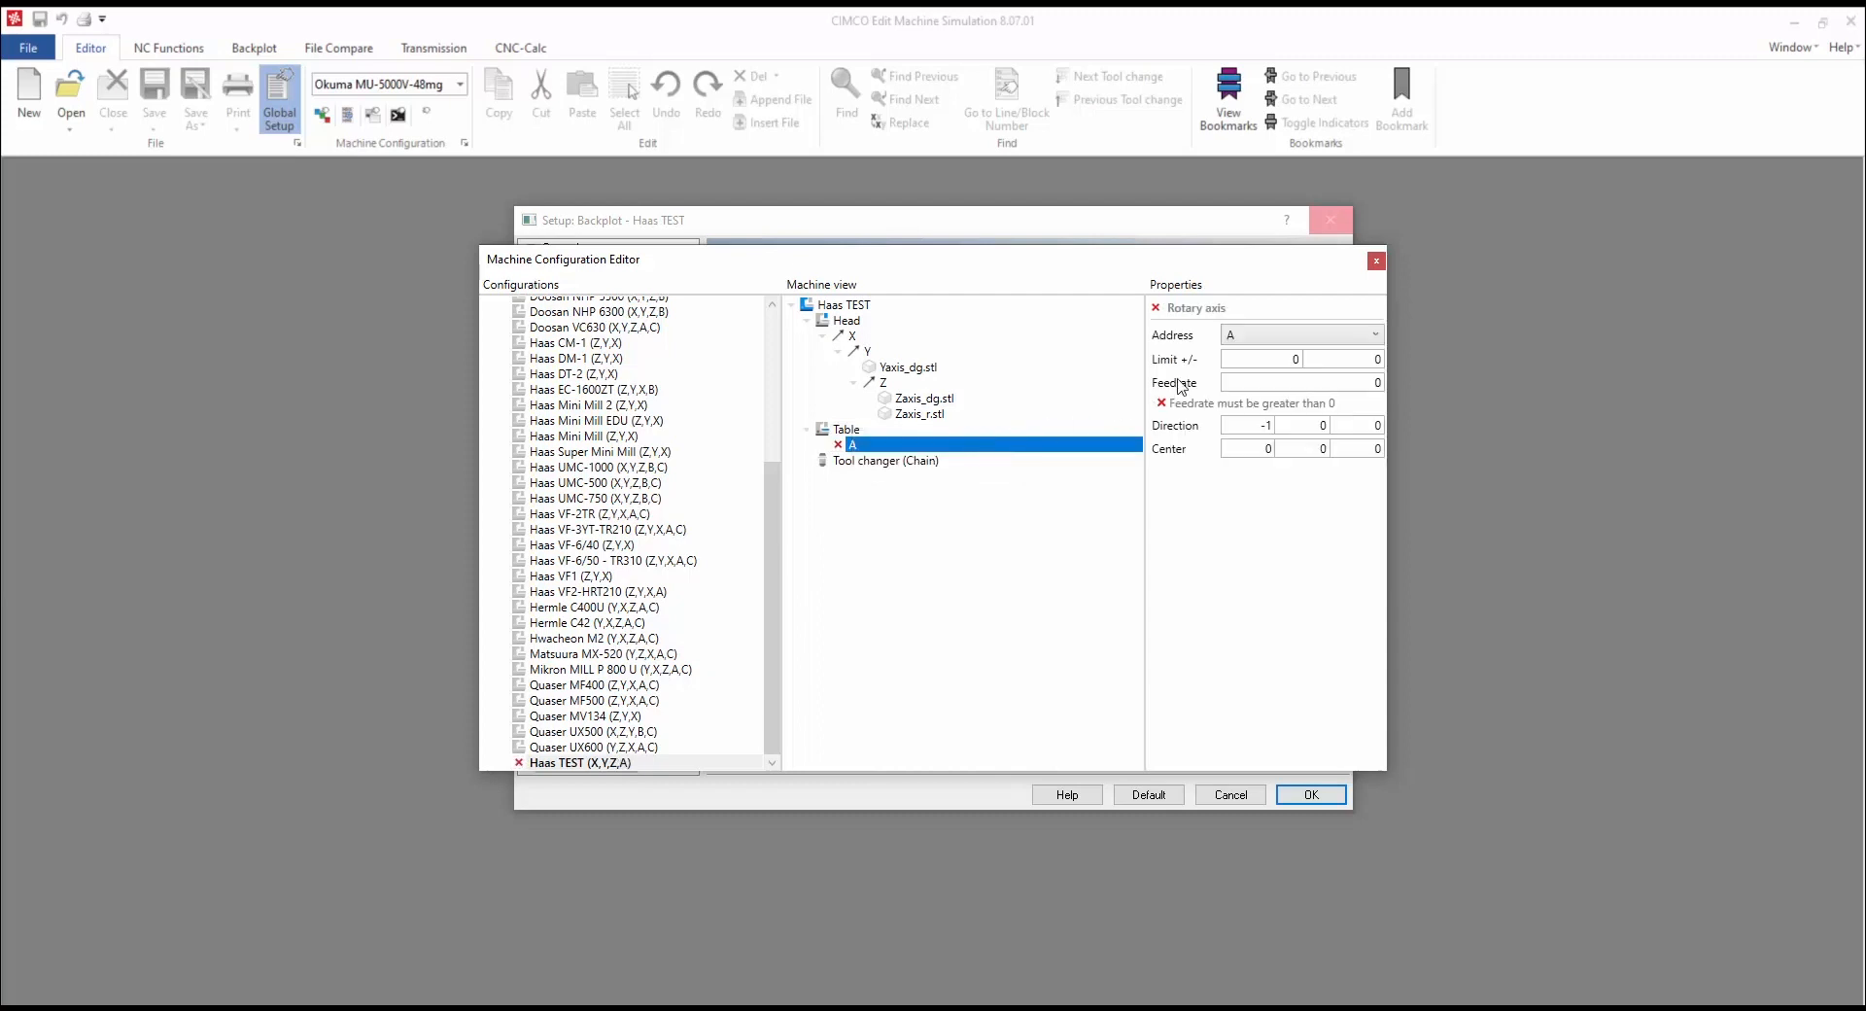
left_click(1300, 336)
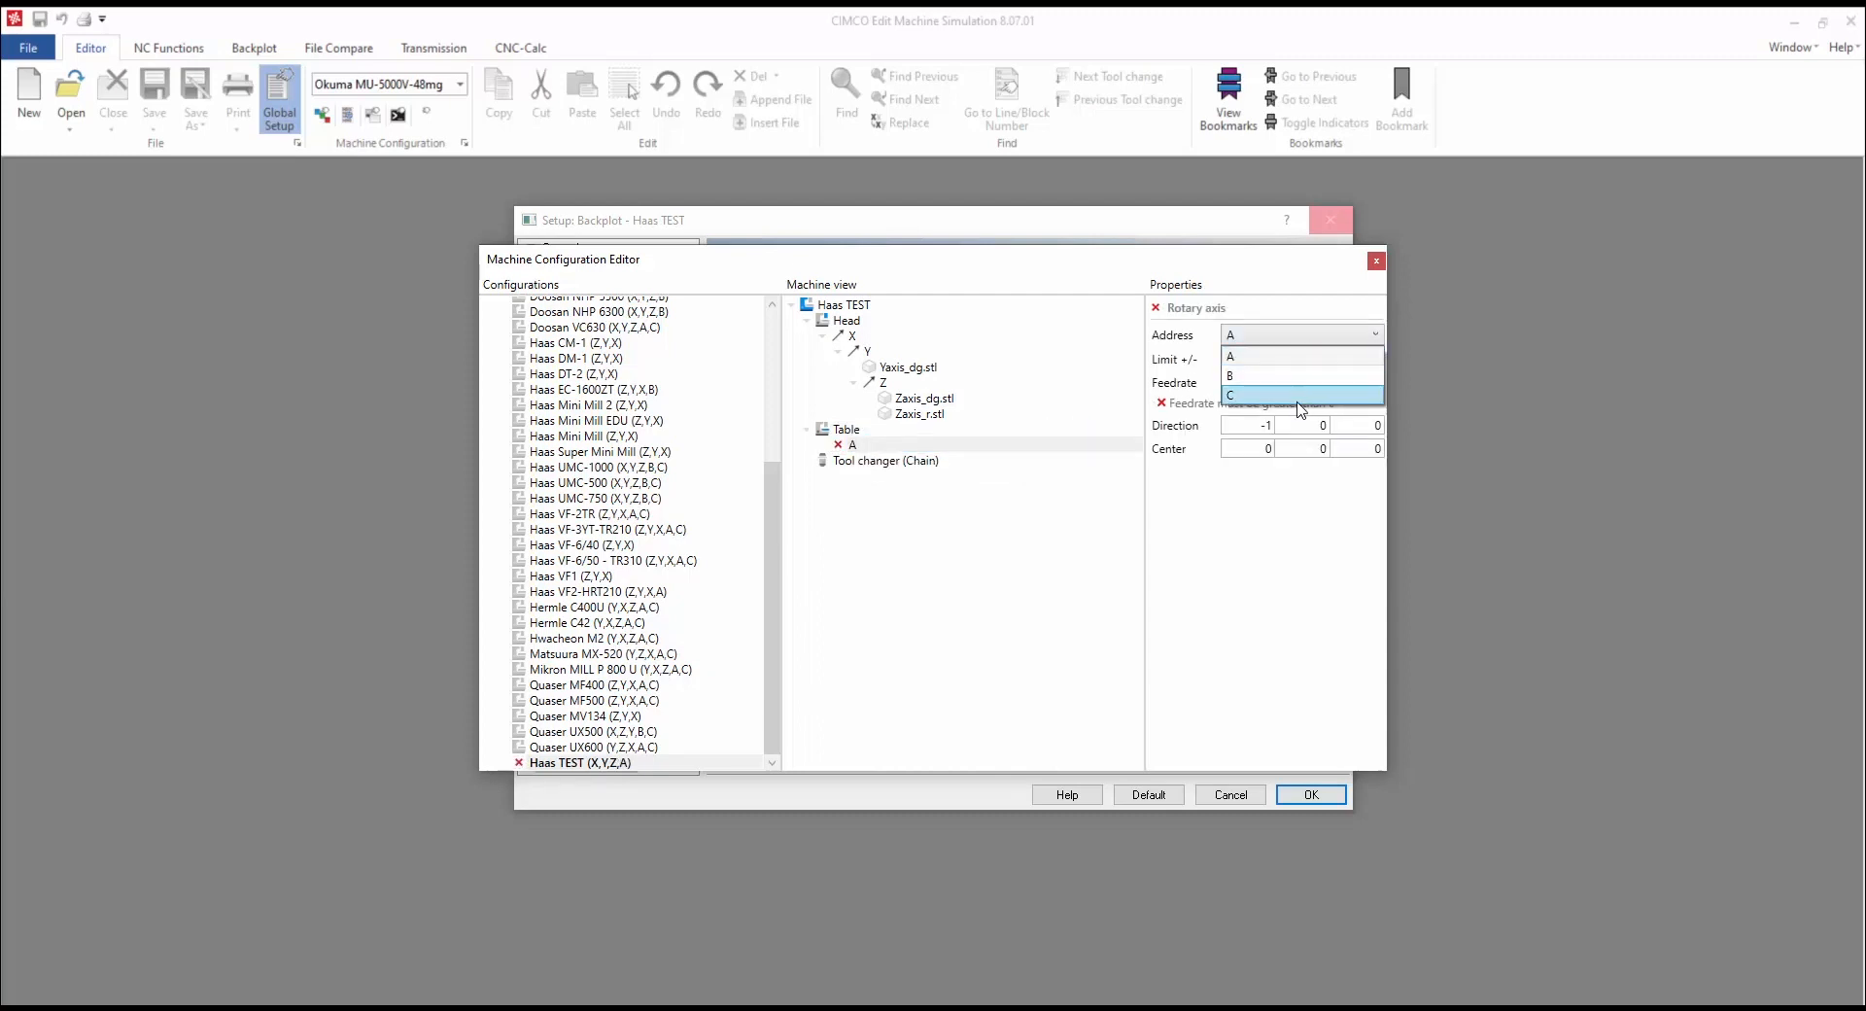
left_click(1307, 377)
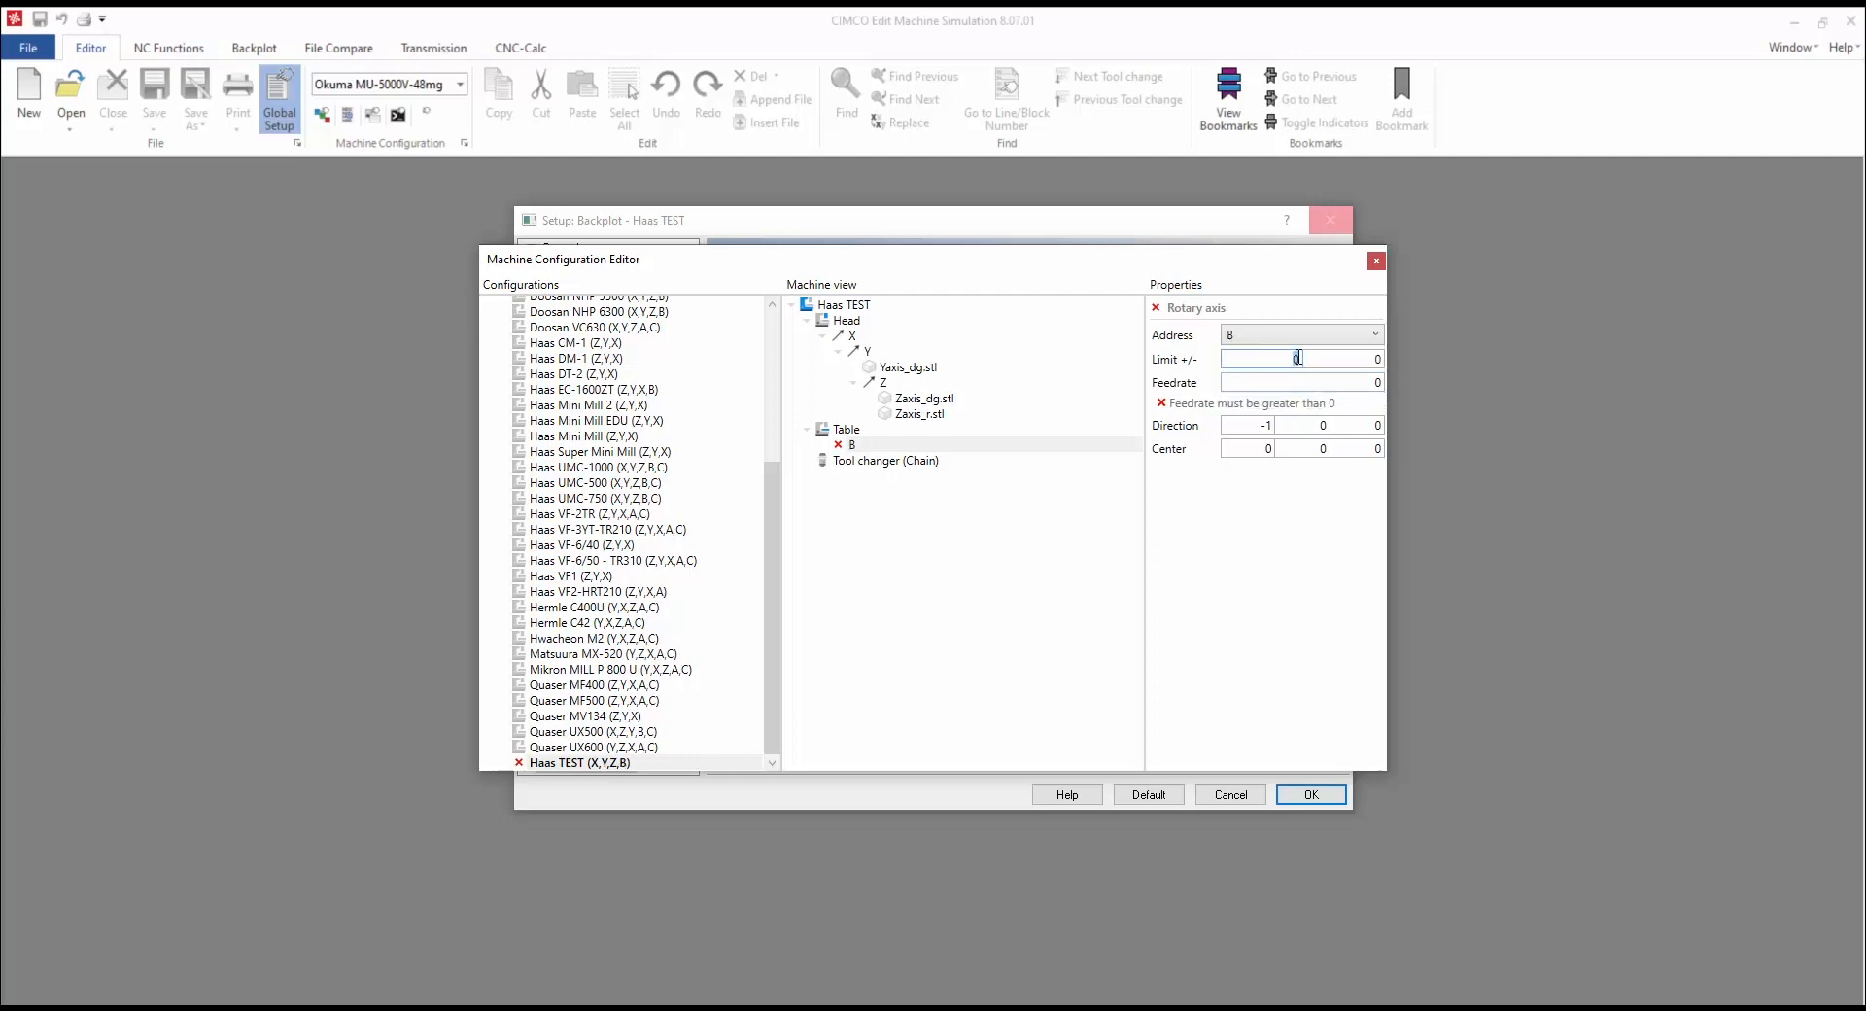
left_click(1300, 359)
type("110")
left_click(1349, 358)
type("3000")
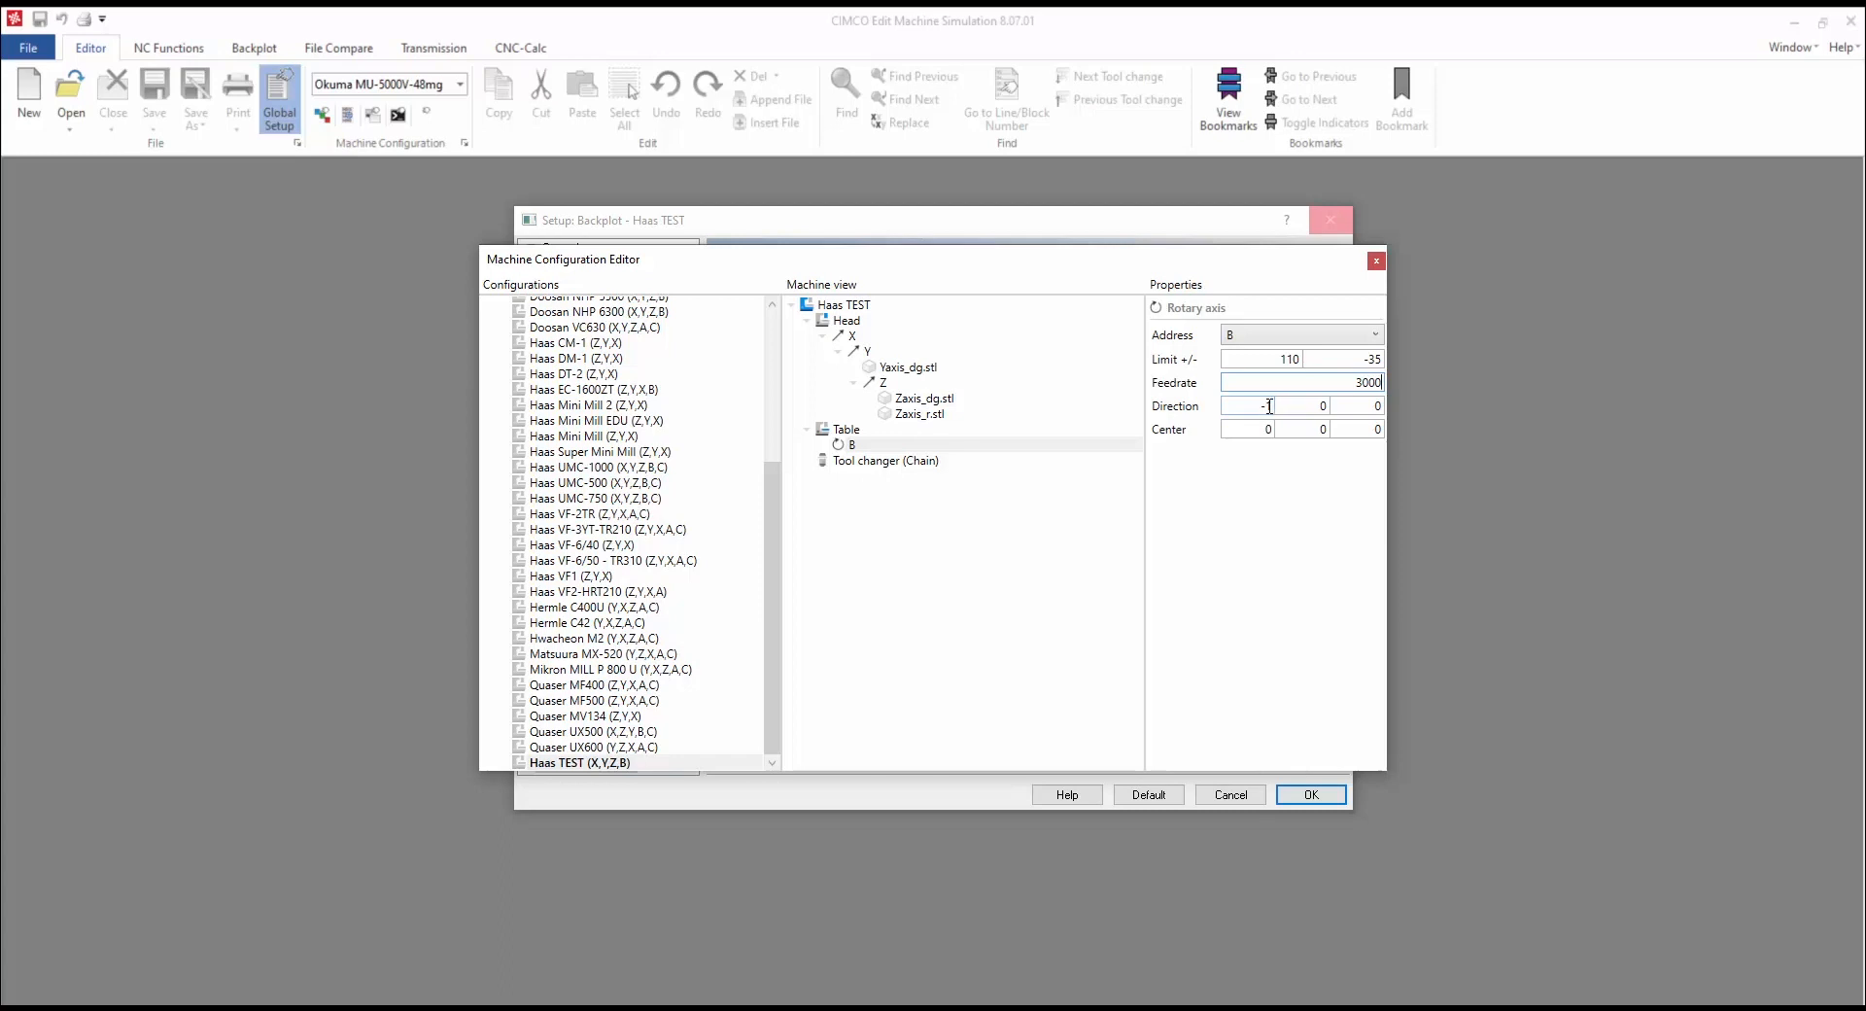
Step: Set the B axis direction to 0,-1,0 and its centre to -279, -264, -490.8
left_click(1269, 406)
type("0")
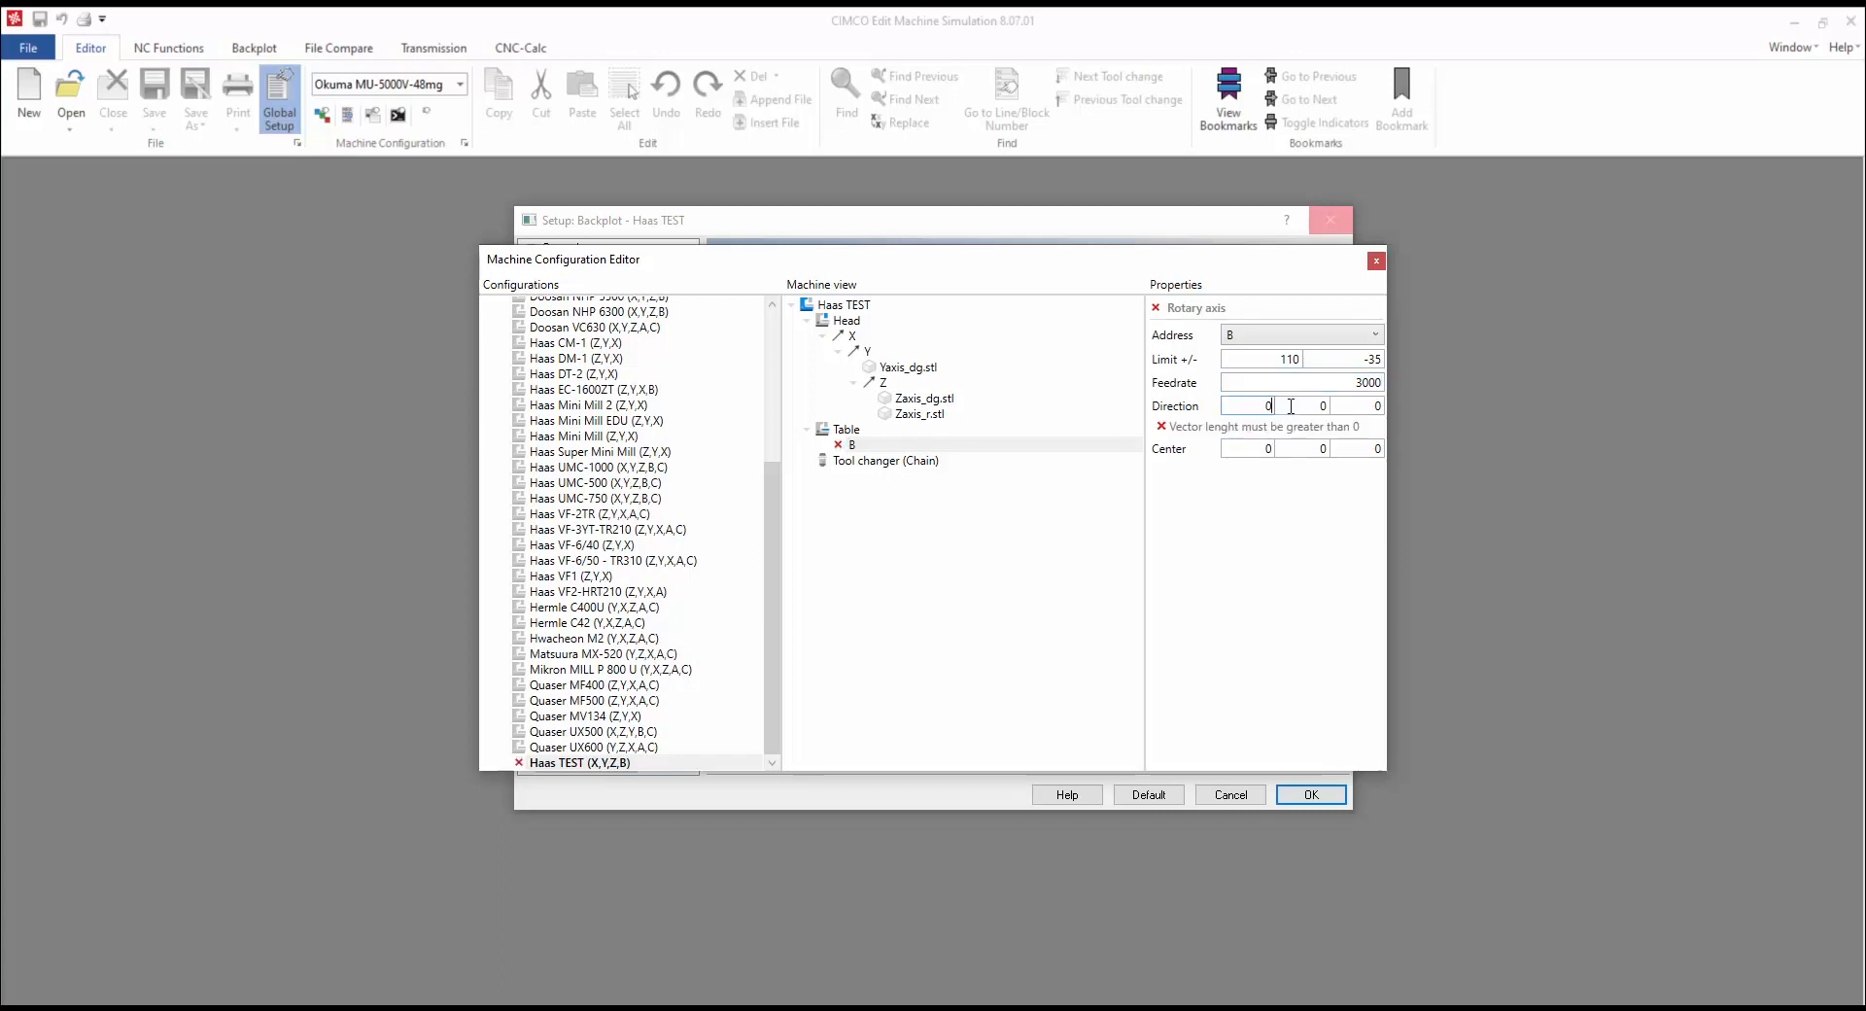
type("-1")
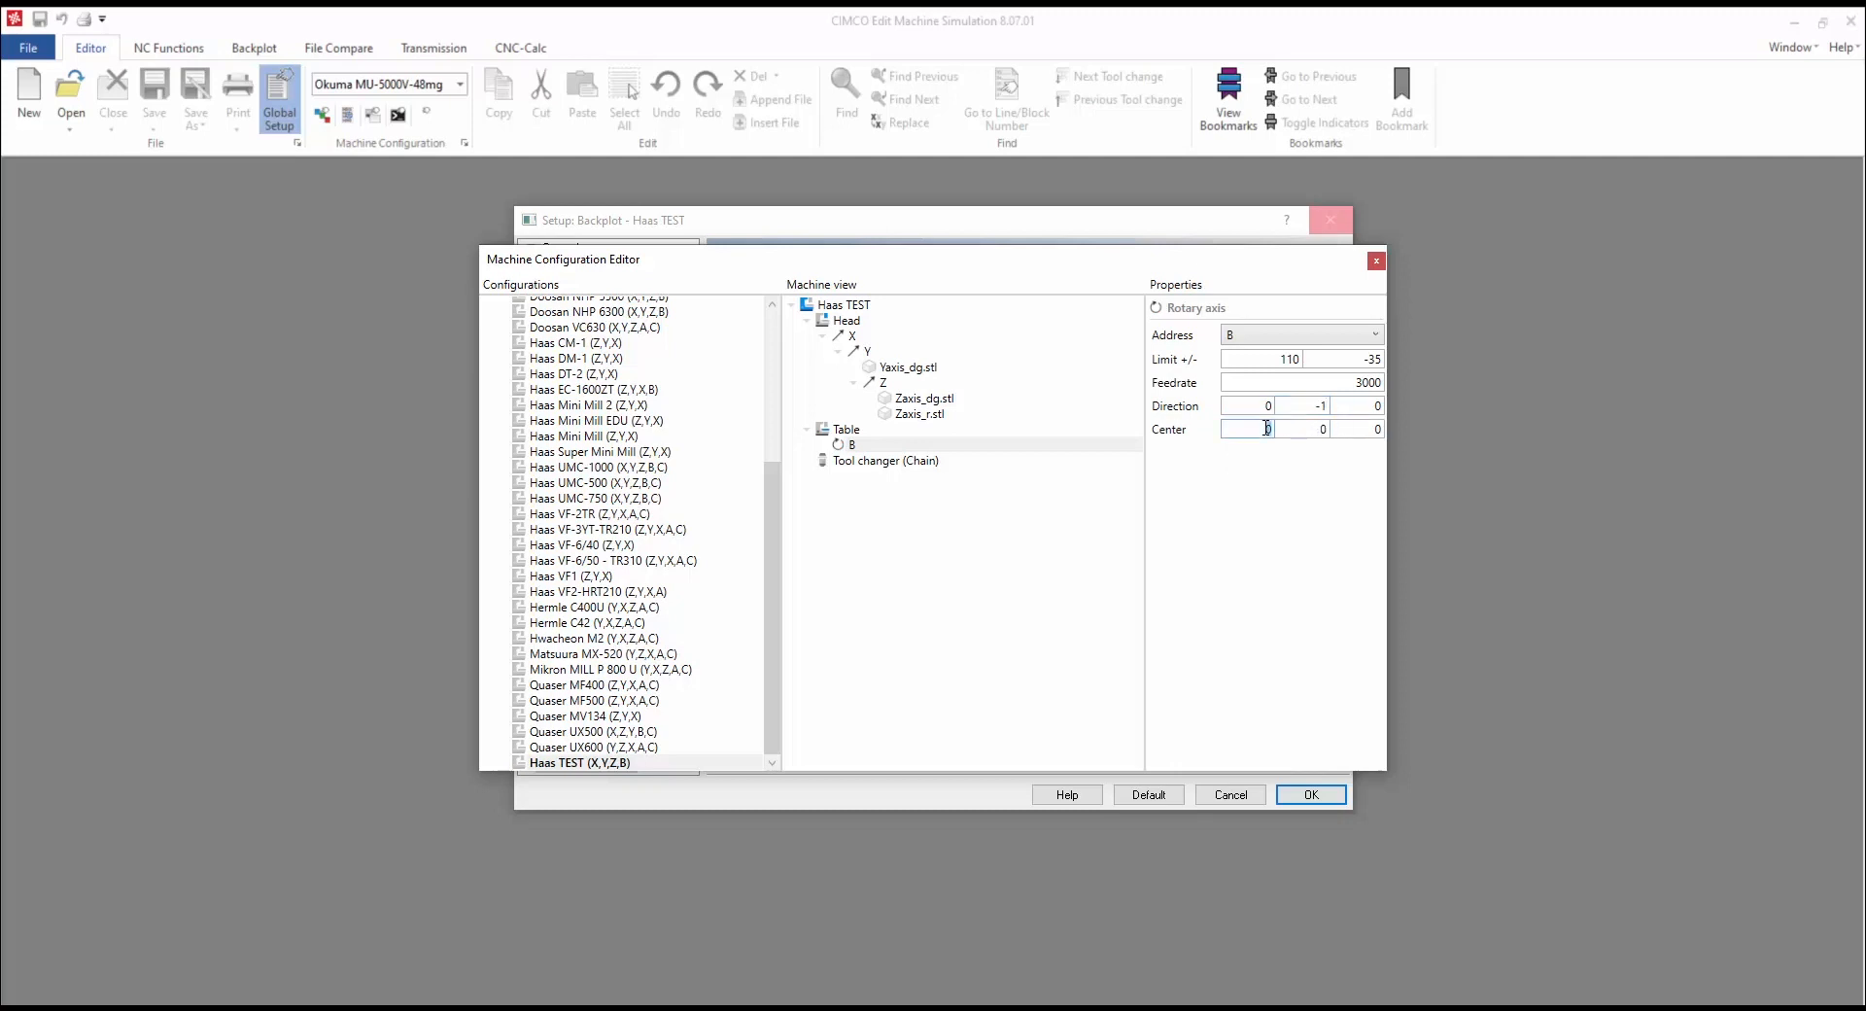
double_click(1267, 428)
type("-279")
double_click(1303, 433)
type("-264")
double_click(1360, 432)
type("90.8")
left_click(855, 445)
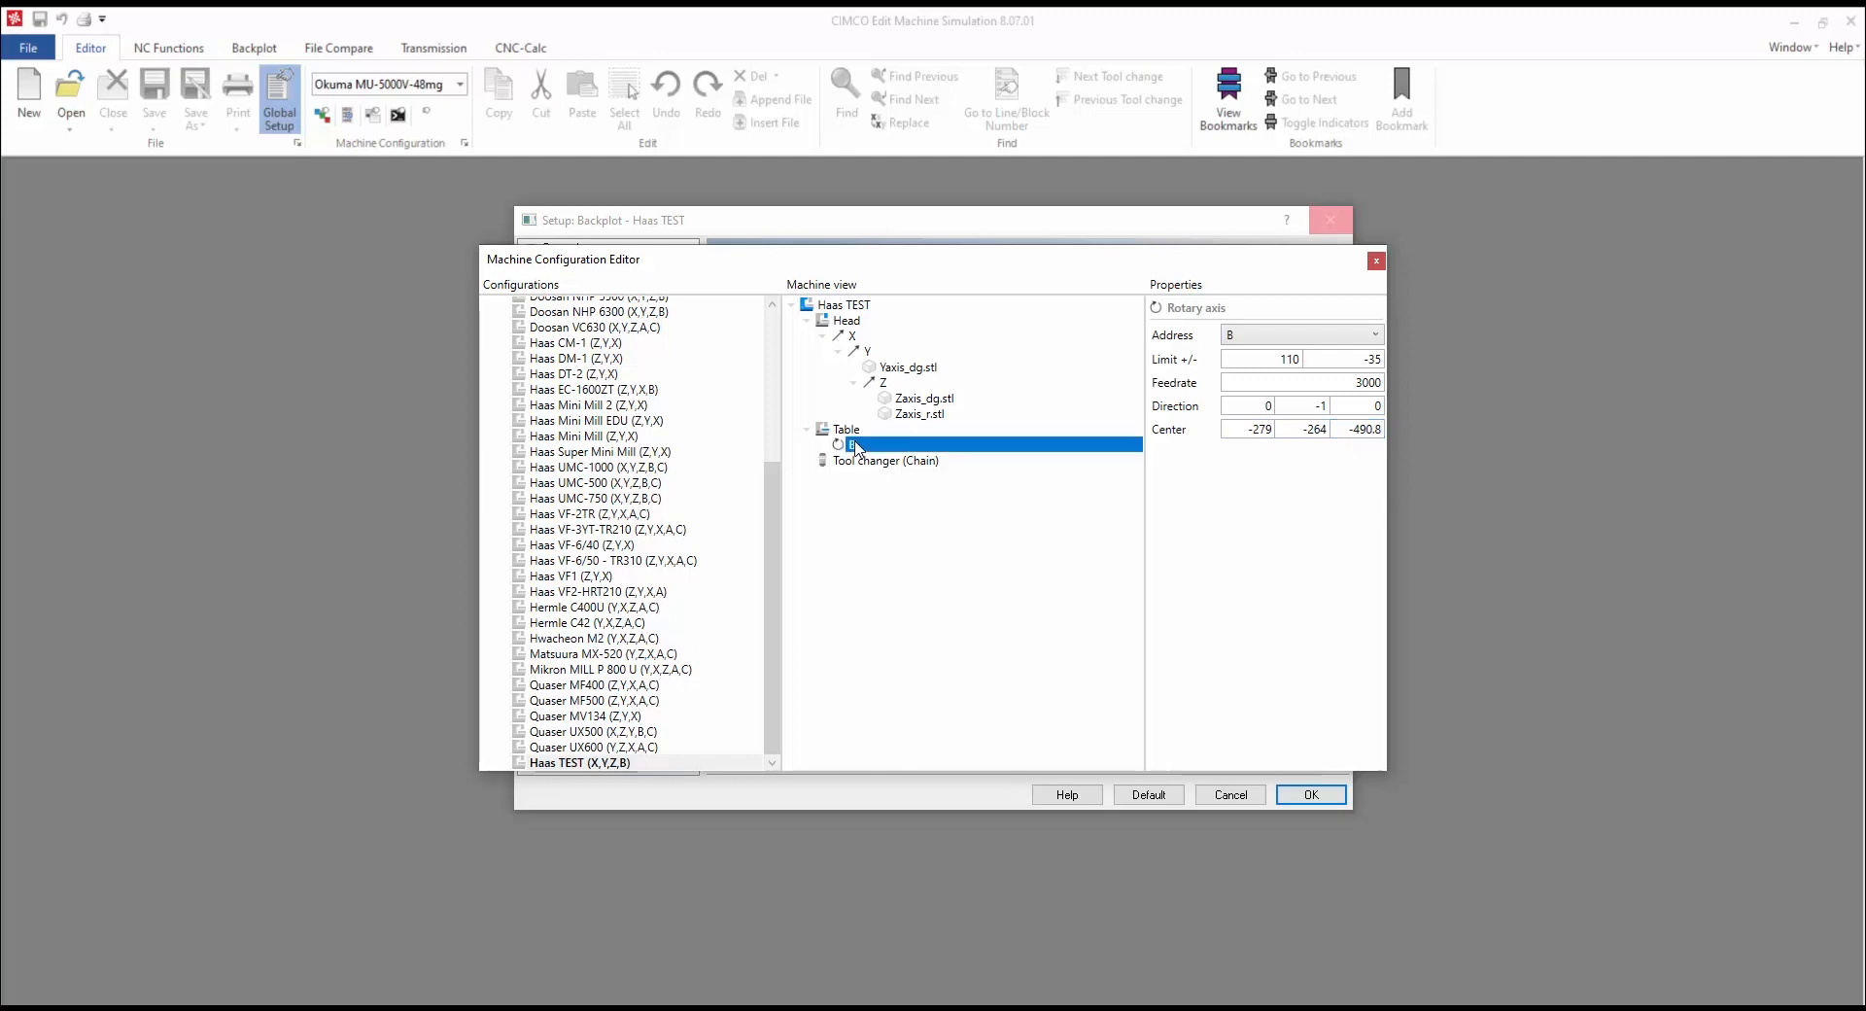
Step: Add a rotary C axis under B with limits 0/0 and feedrate 3000
right_click(856, 447)
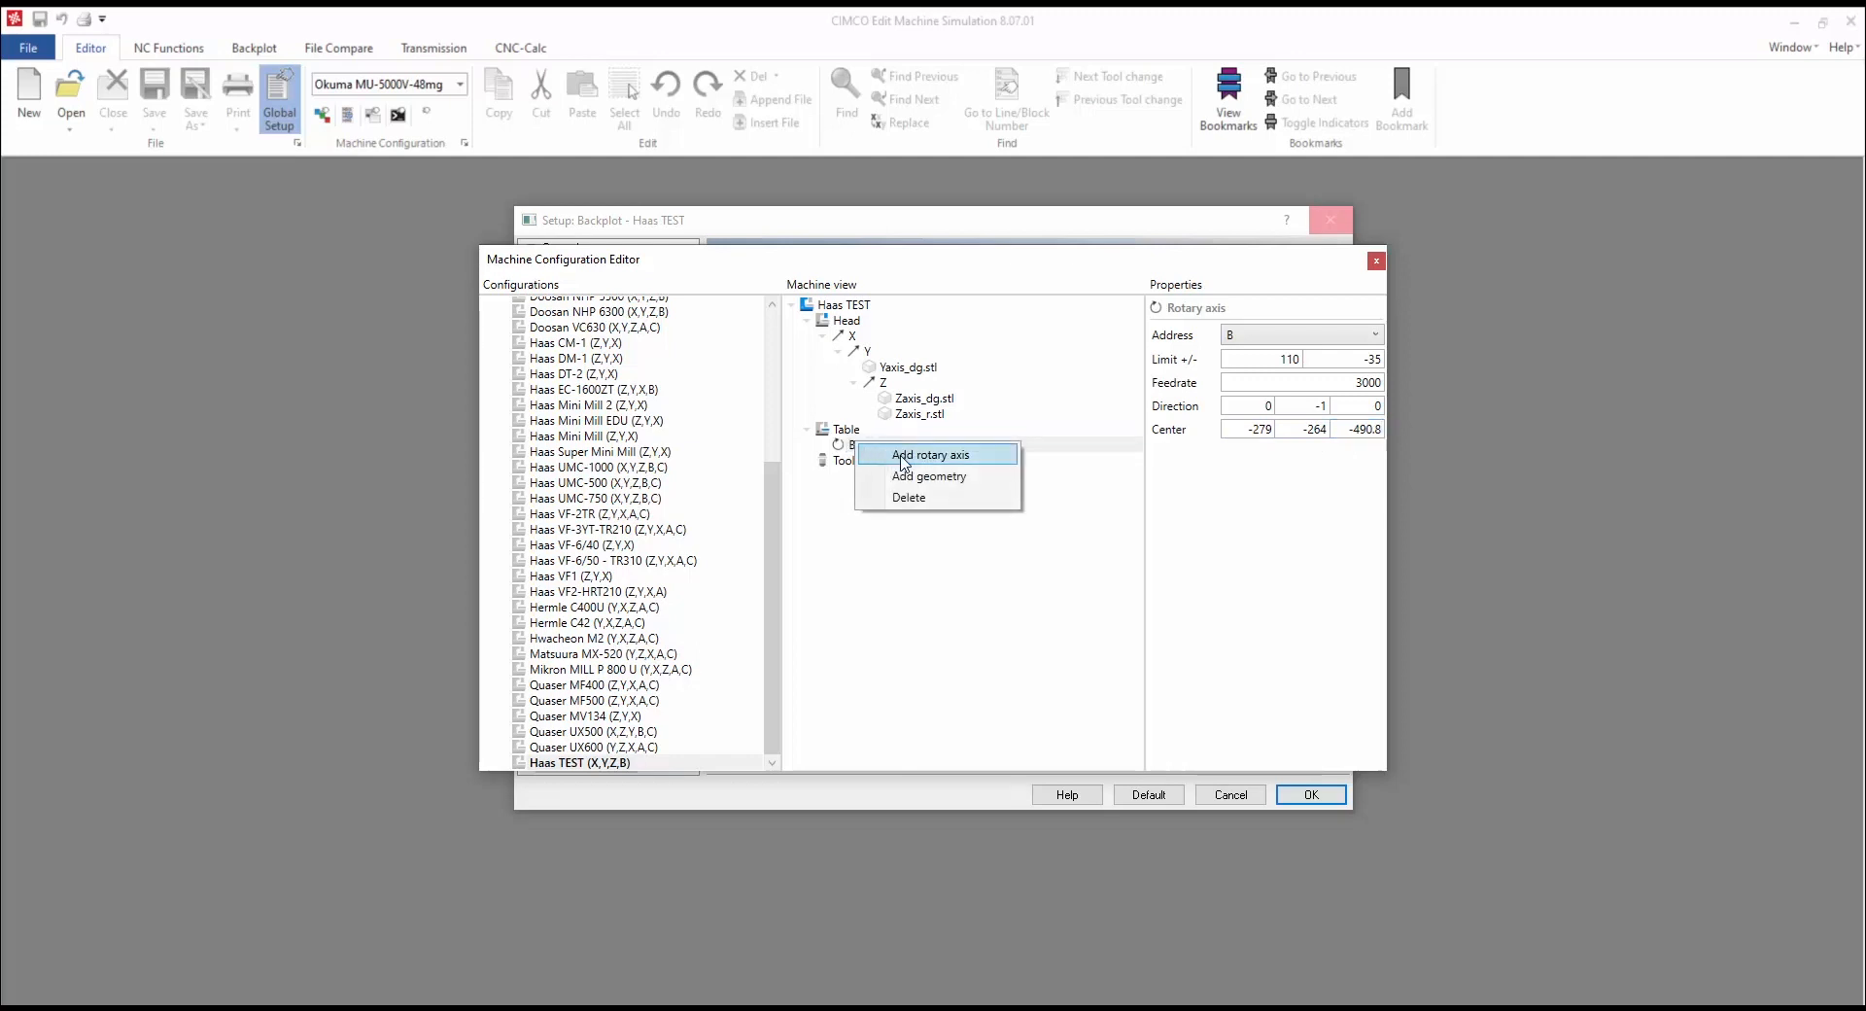
left_click(904, 461)
left_click(1373, 334)
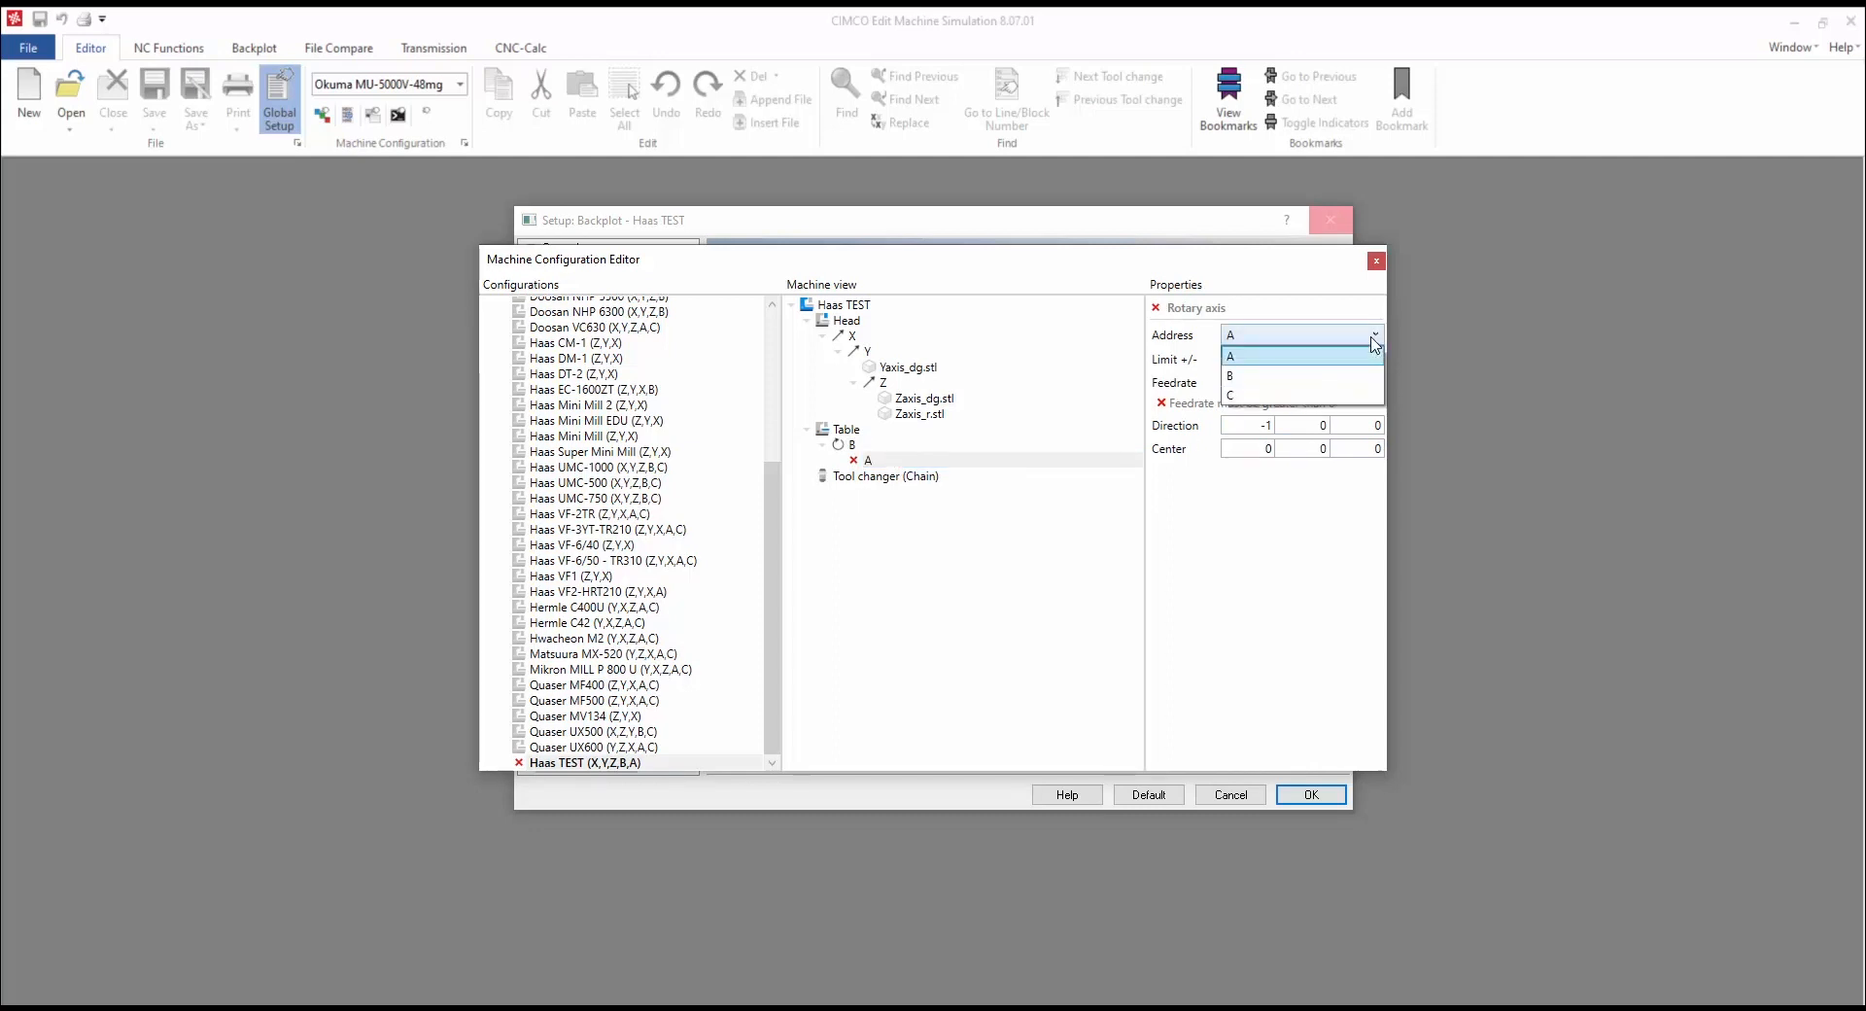
left_click(1366, 394)
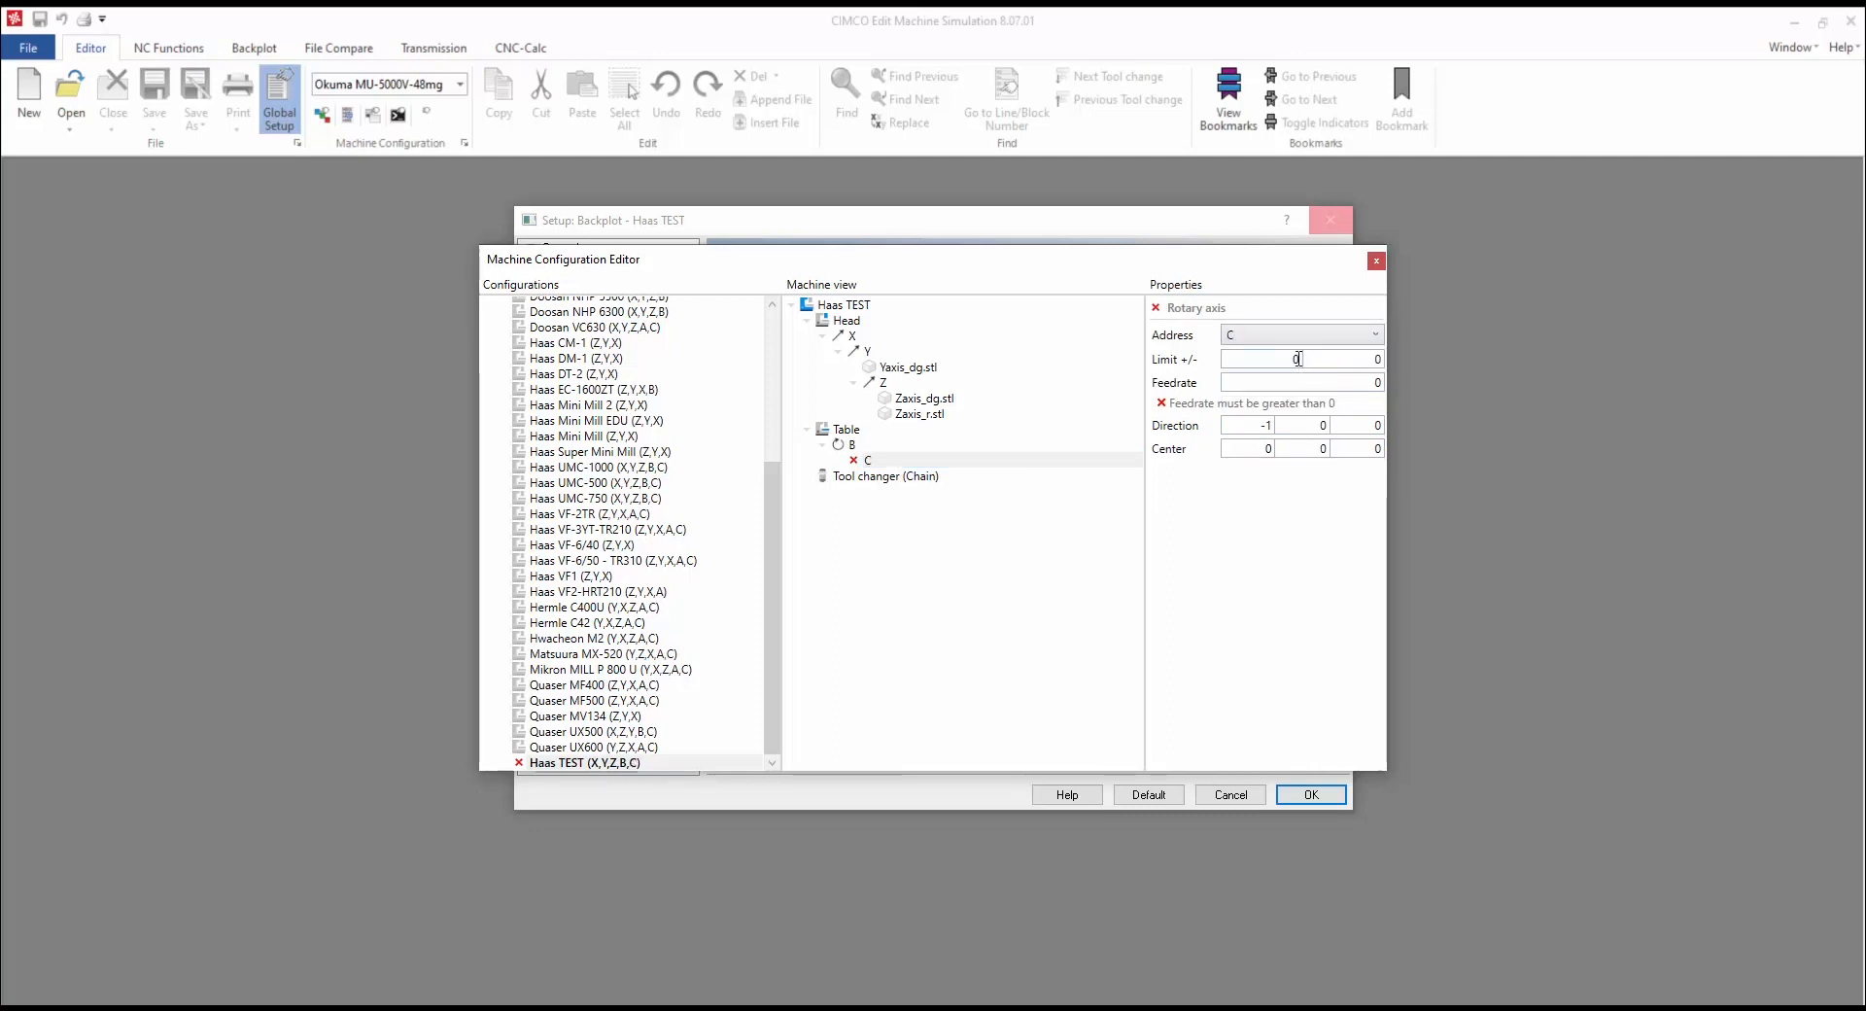
key("Tab")
key("Tab")
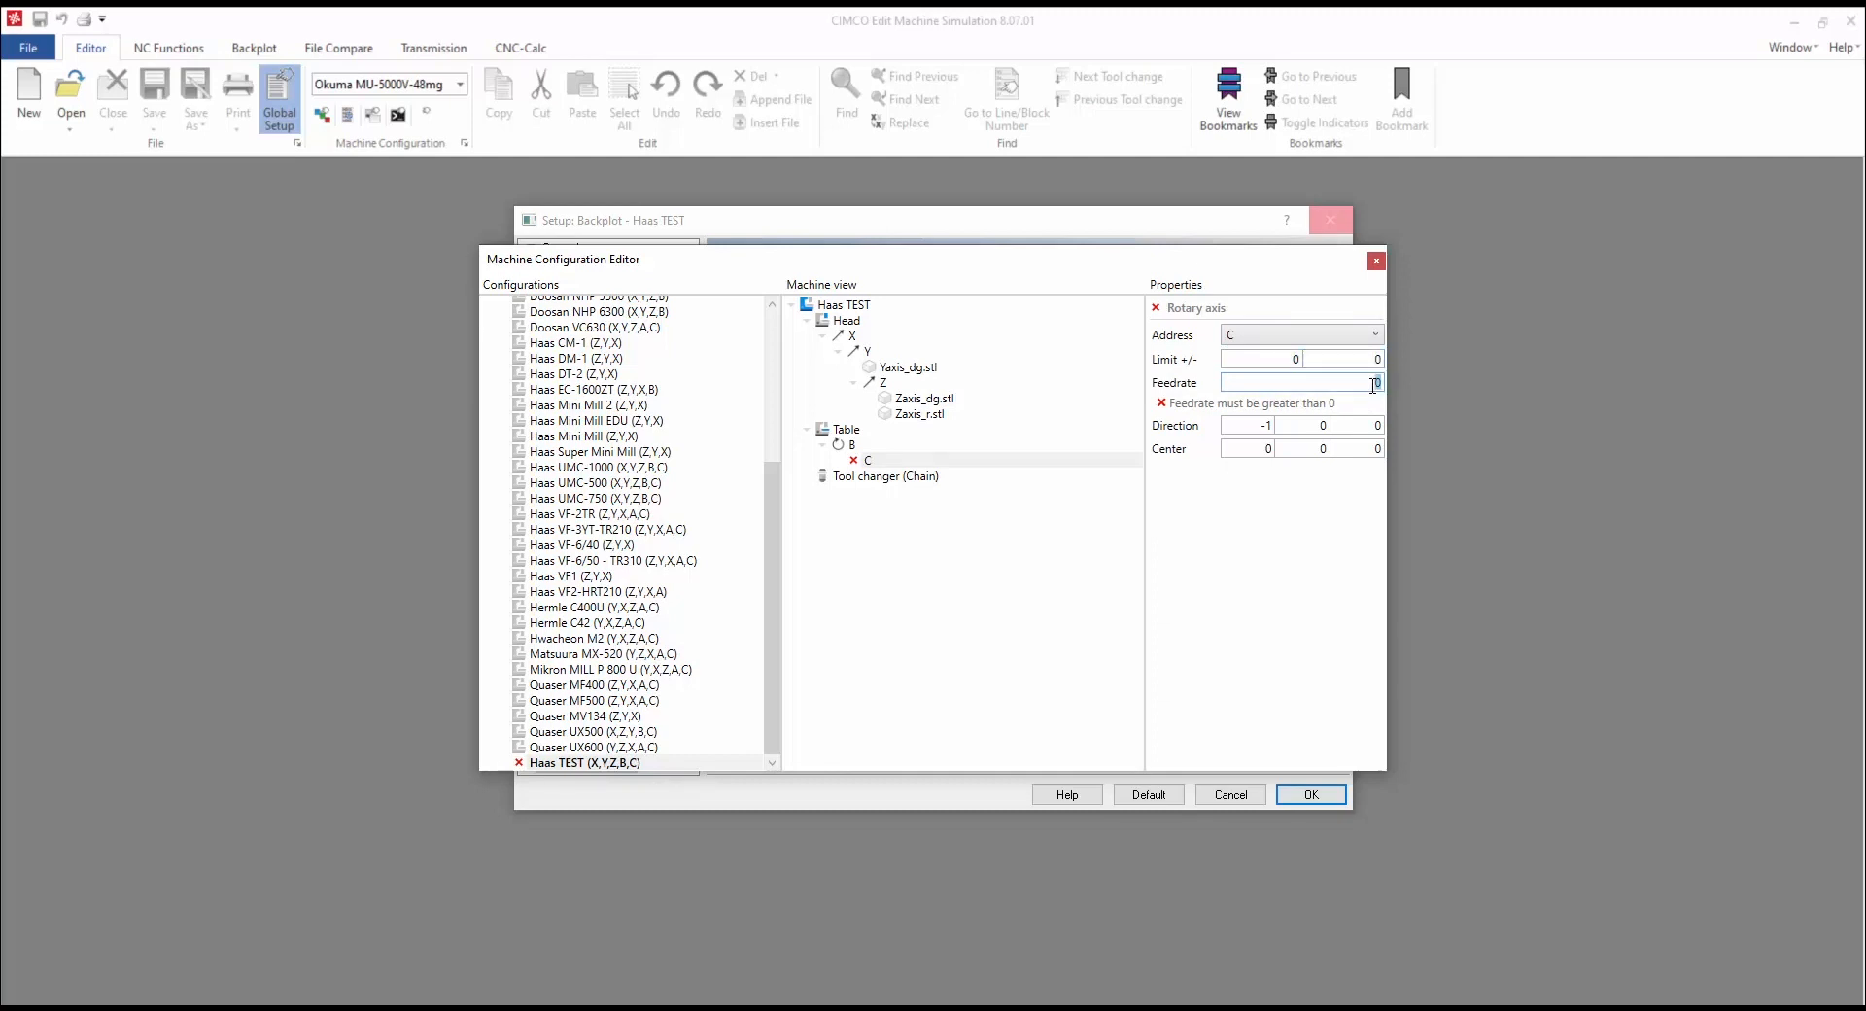
type("3000")
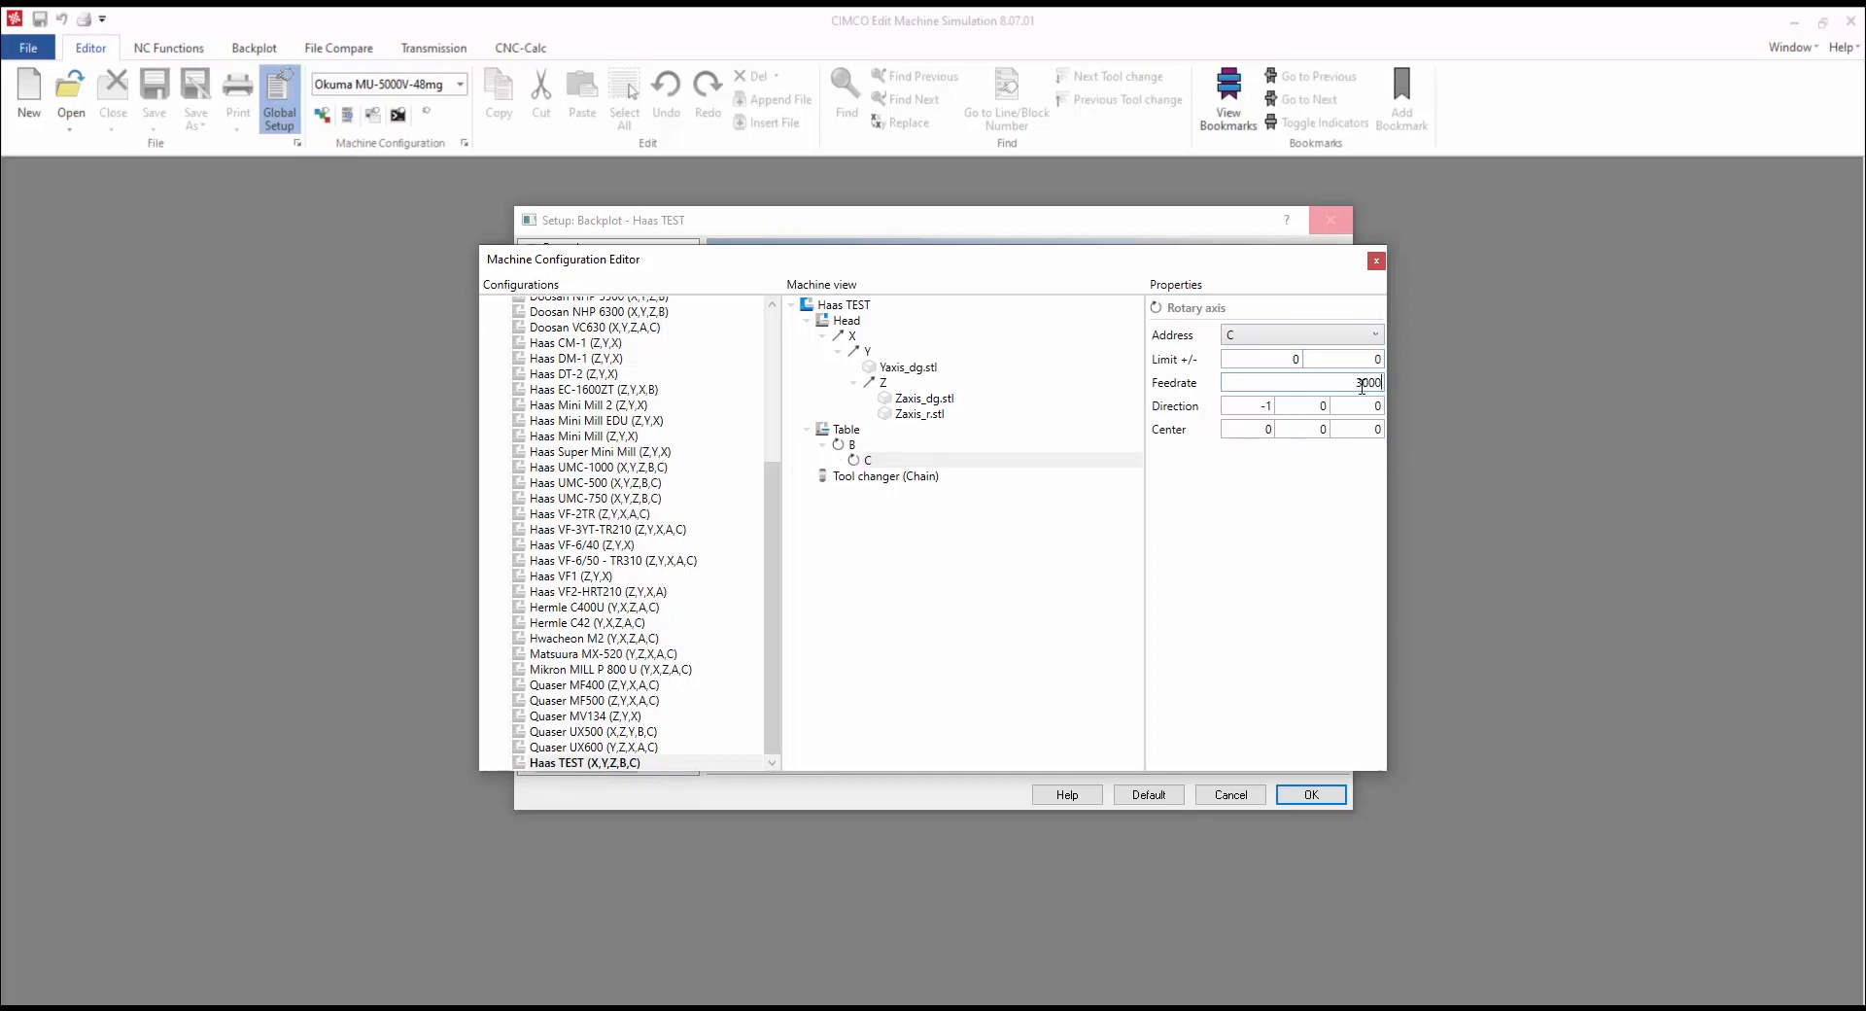
Step: Set the C axis direction to 0, 0, -1 and centre Z to -541.6
double_click(1269, 404)
type("0")
left_click(1373, 406)
type("-")
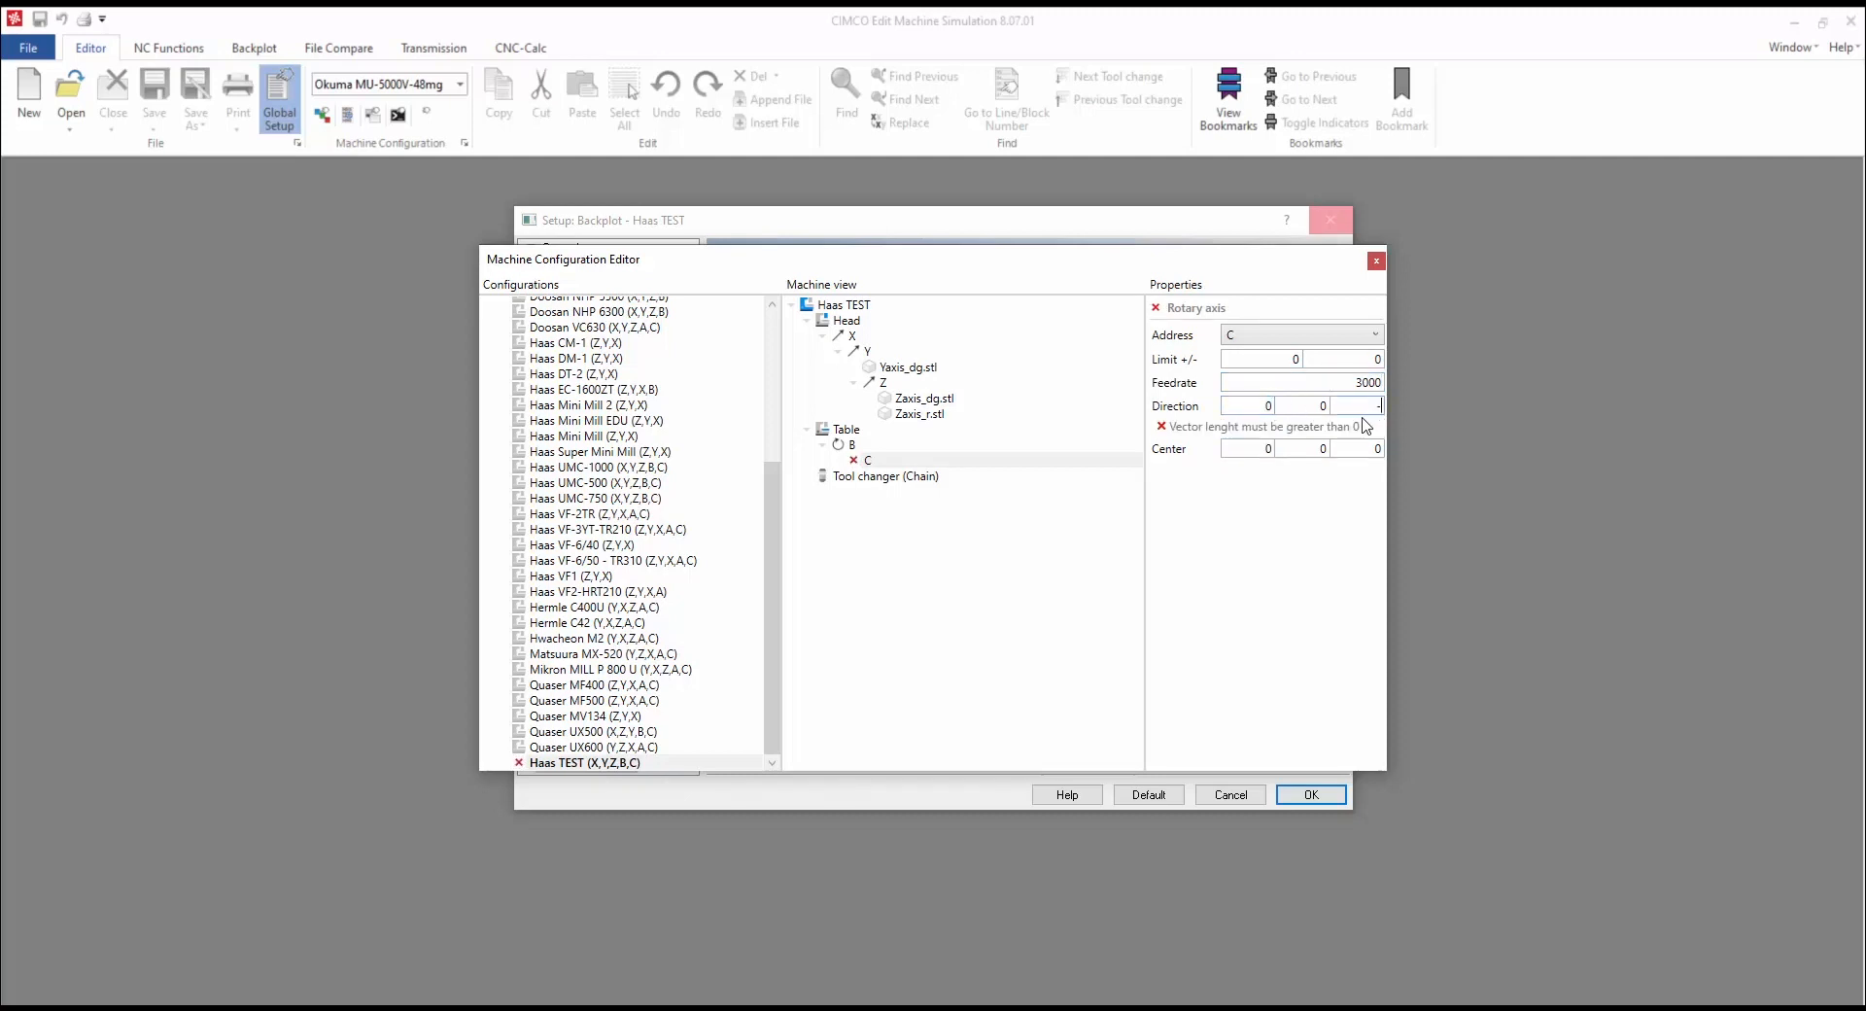
type("1")
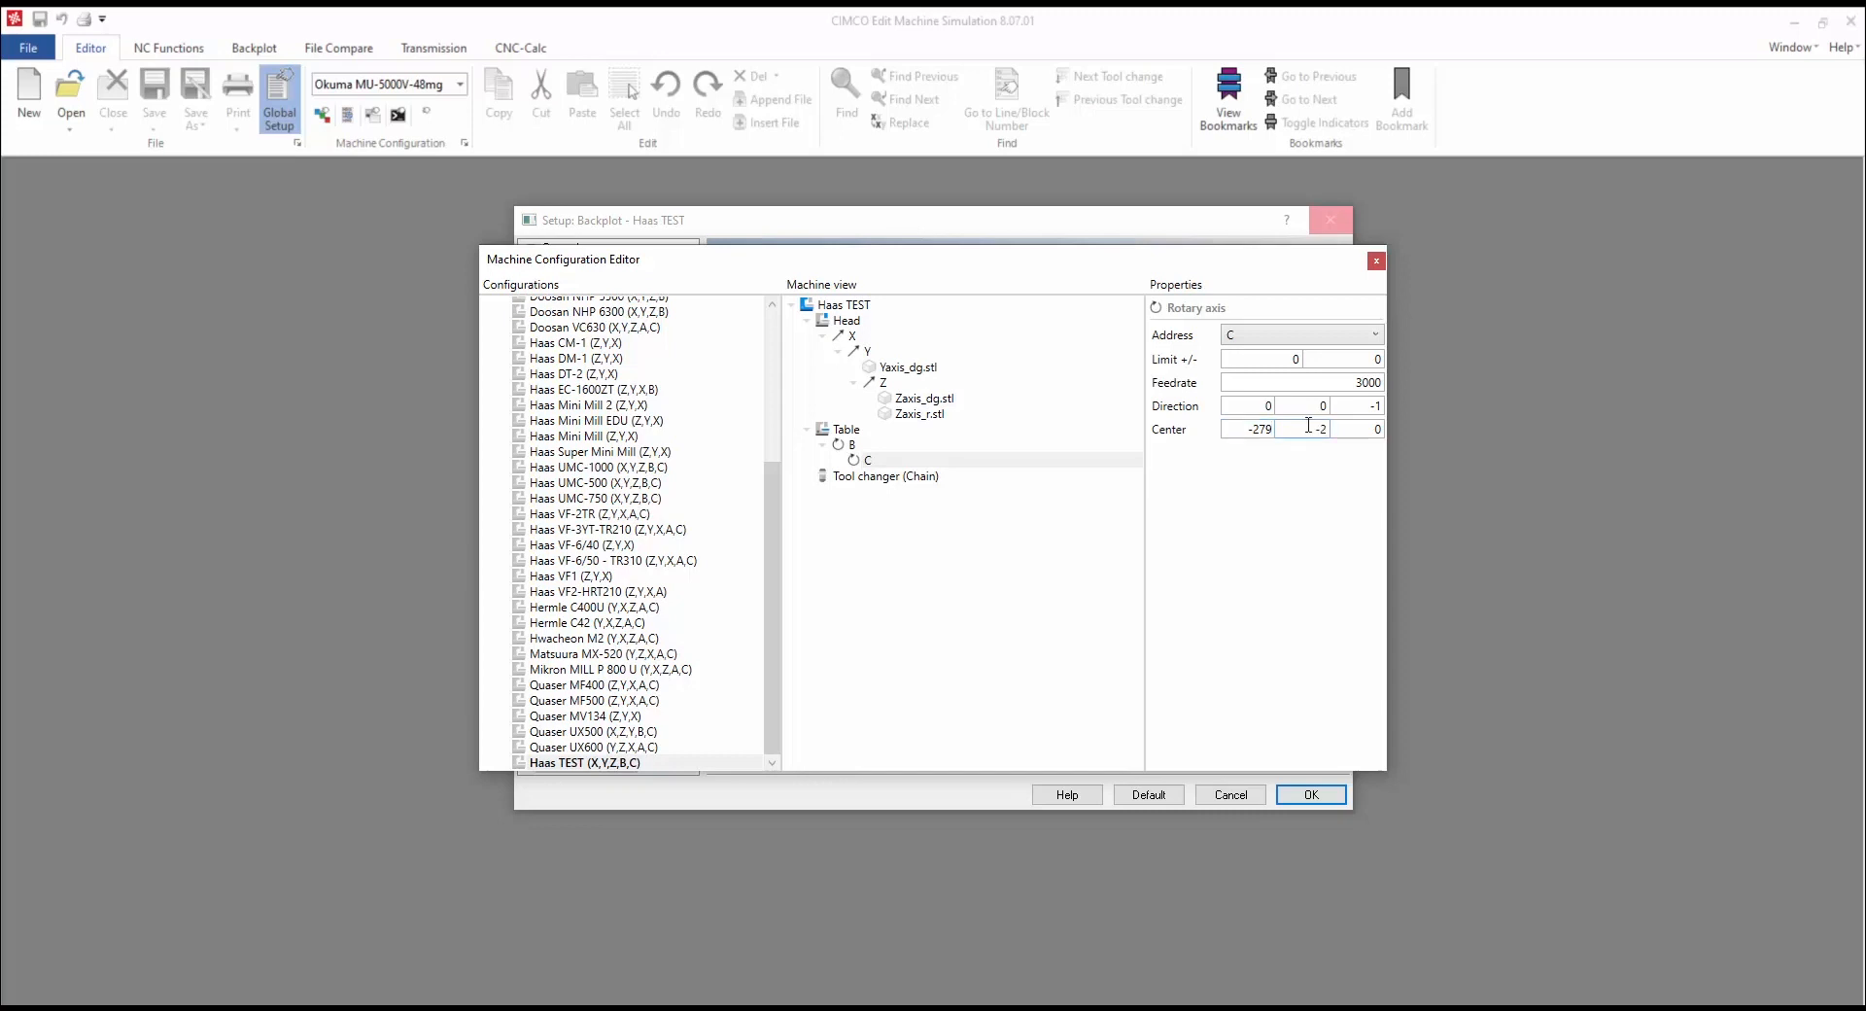
left_click(1366, 428)
type("-541.6")
Step: Attach the Baxis_dg.stl model to the B rotary axis
left_click(851, 445)
right_click(852, 446)
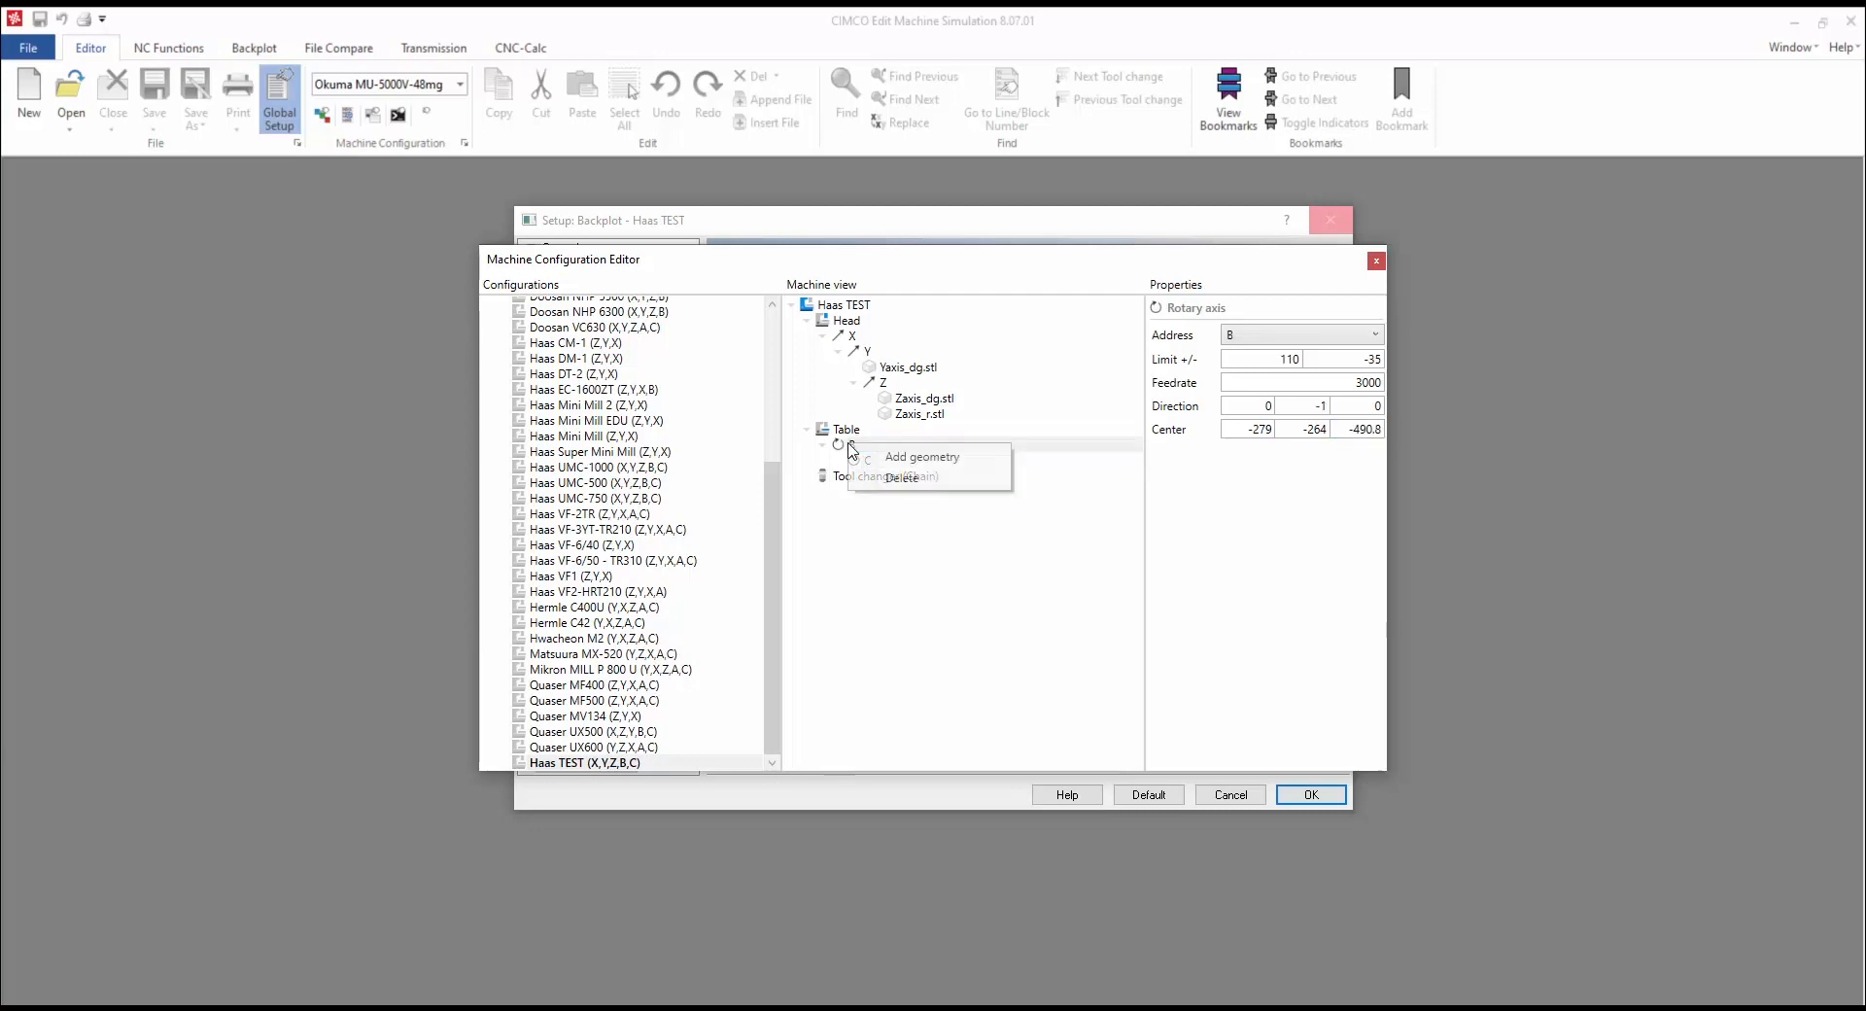
left_click(923, 455)
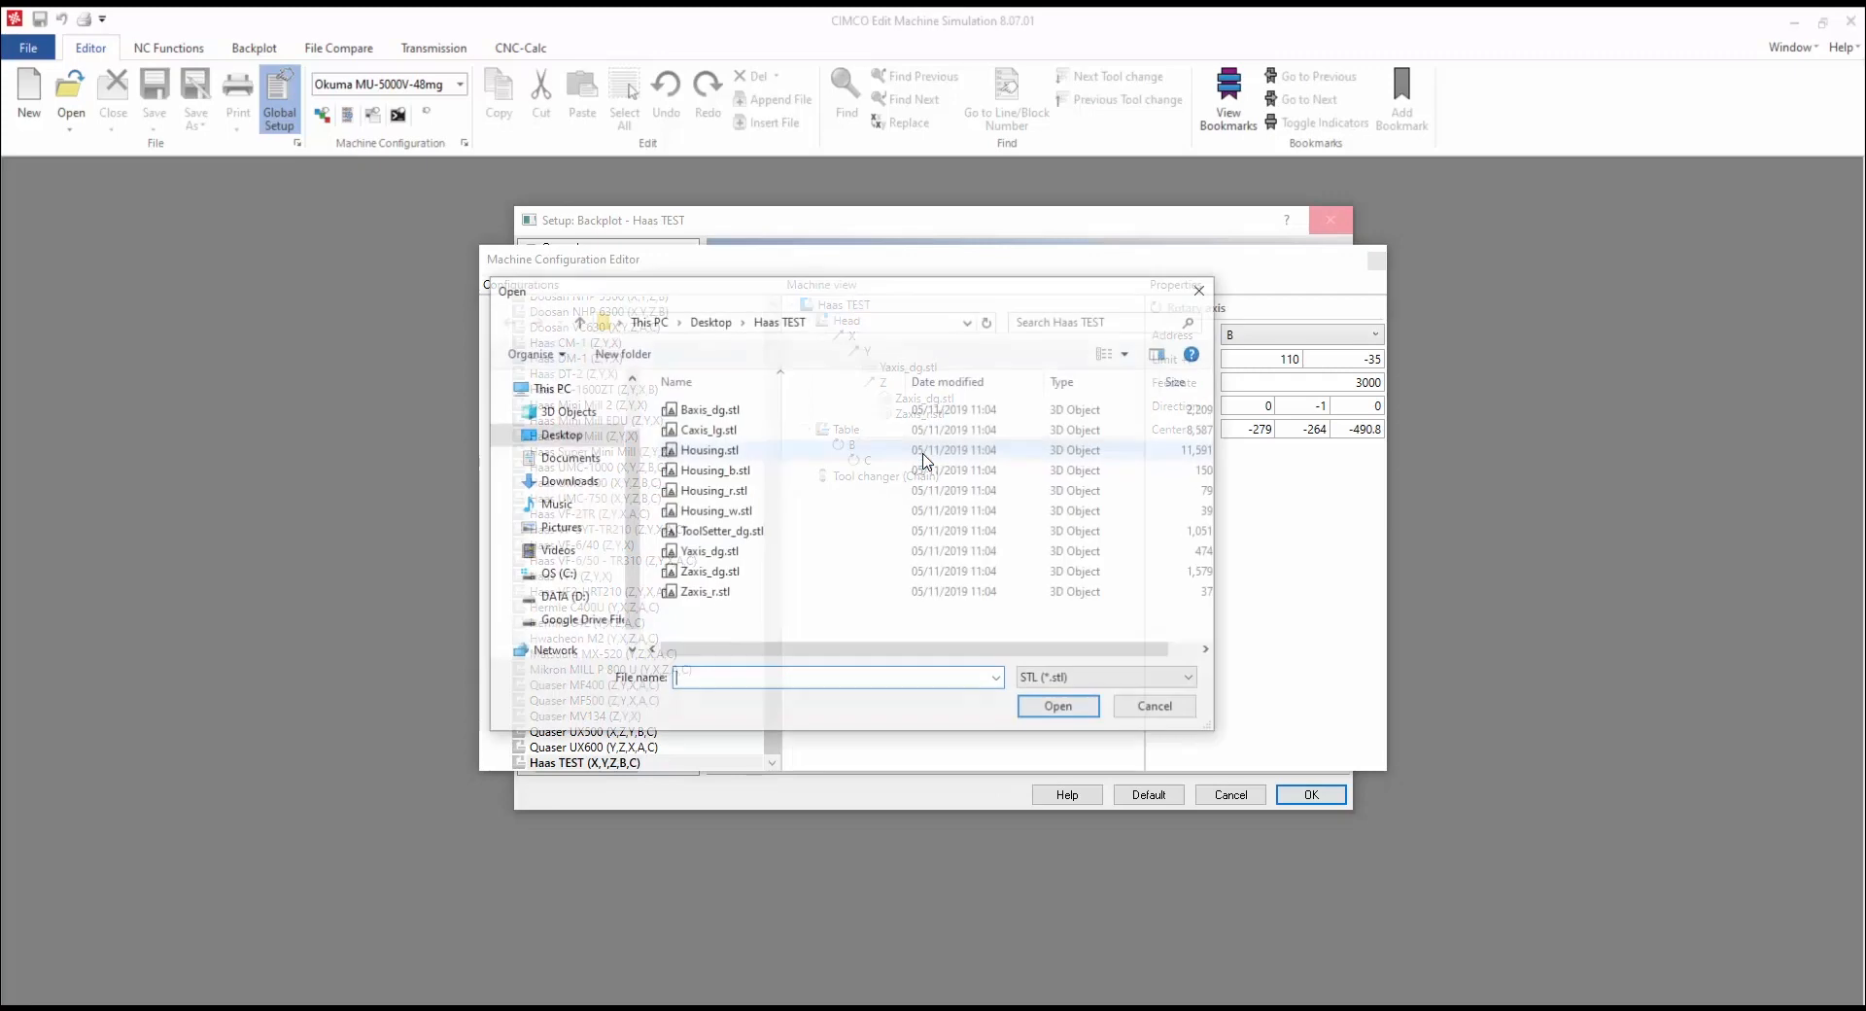
left_click(836, 419)
left_click(1060, 708)
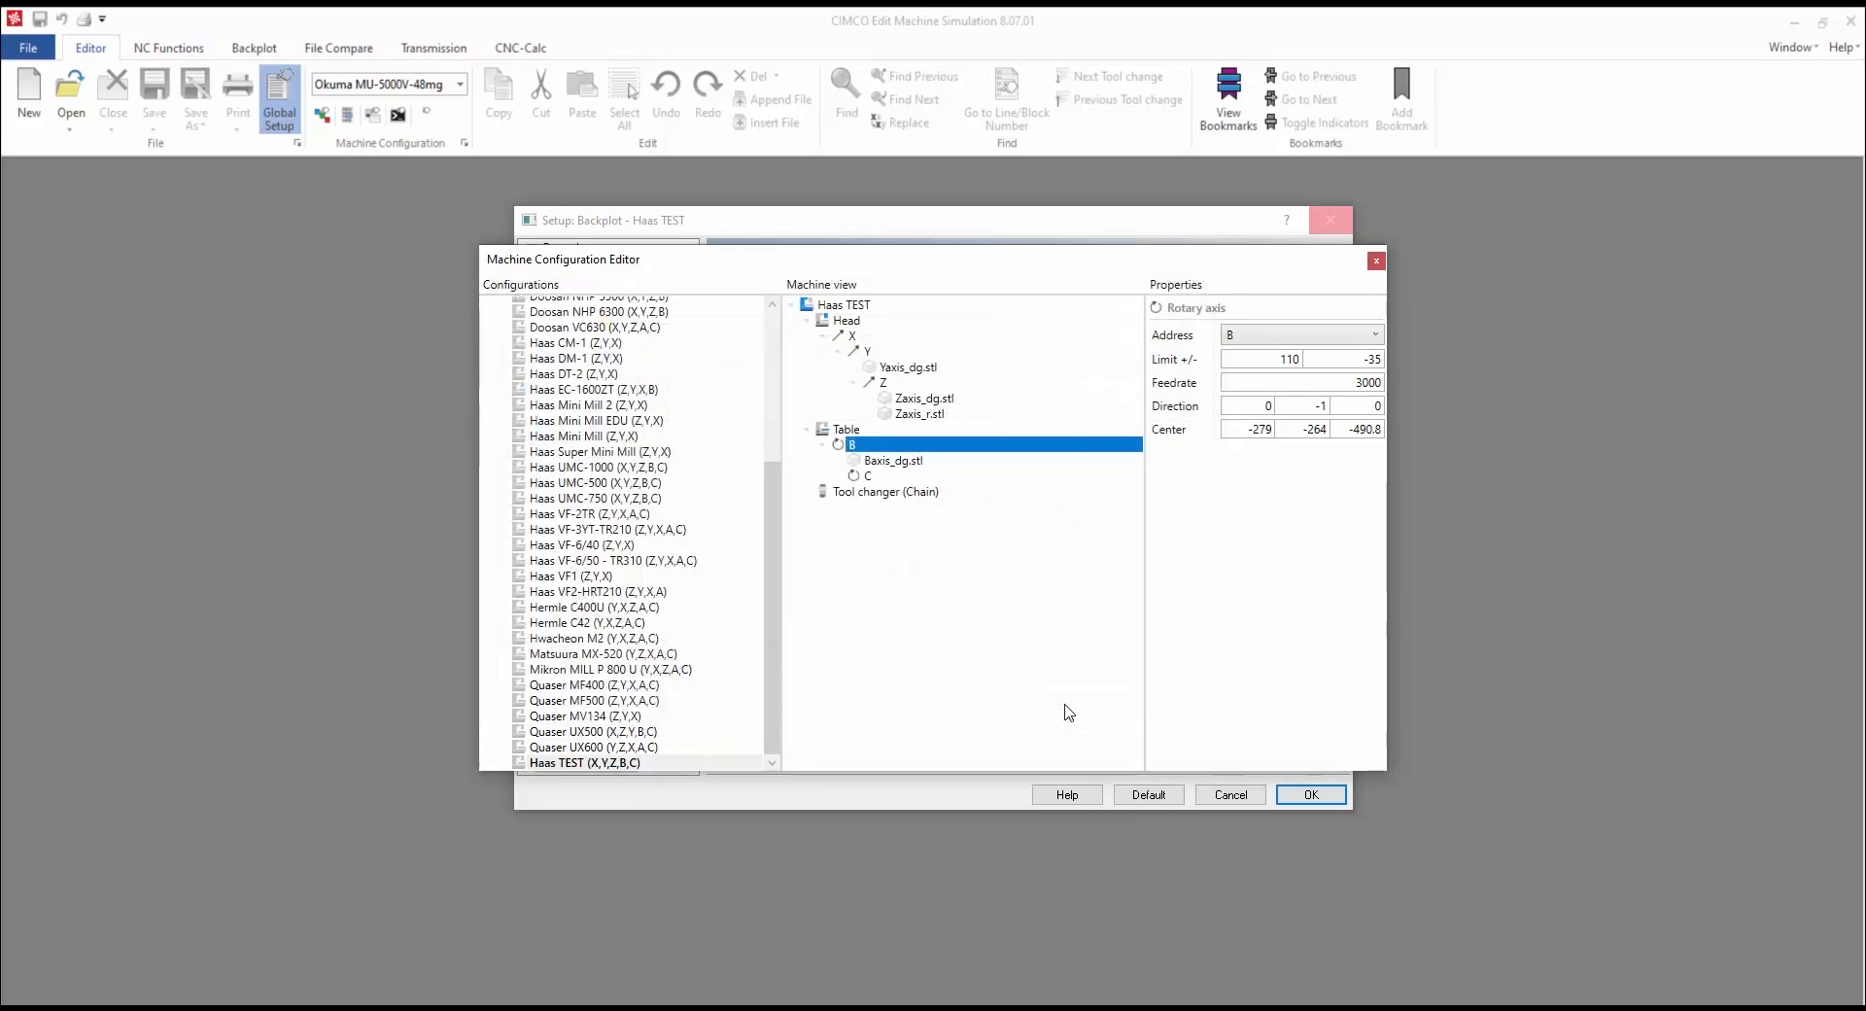
Step: Attach the Caxis_lg.stl model to the C rotary axis
left_click(869, 476)
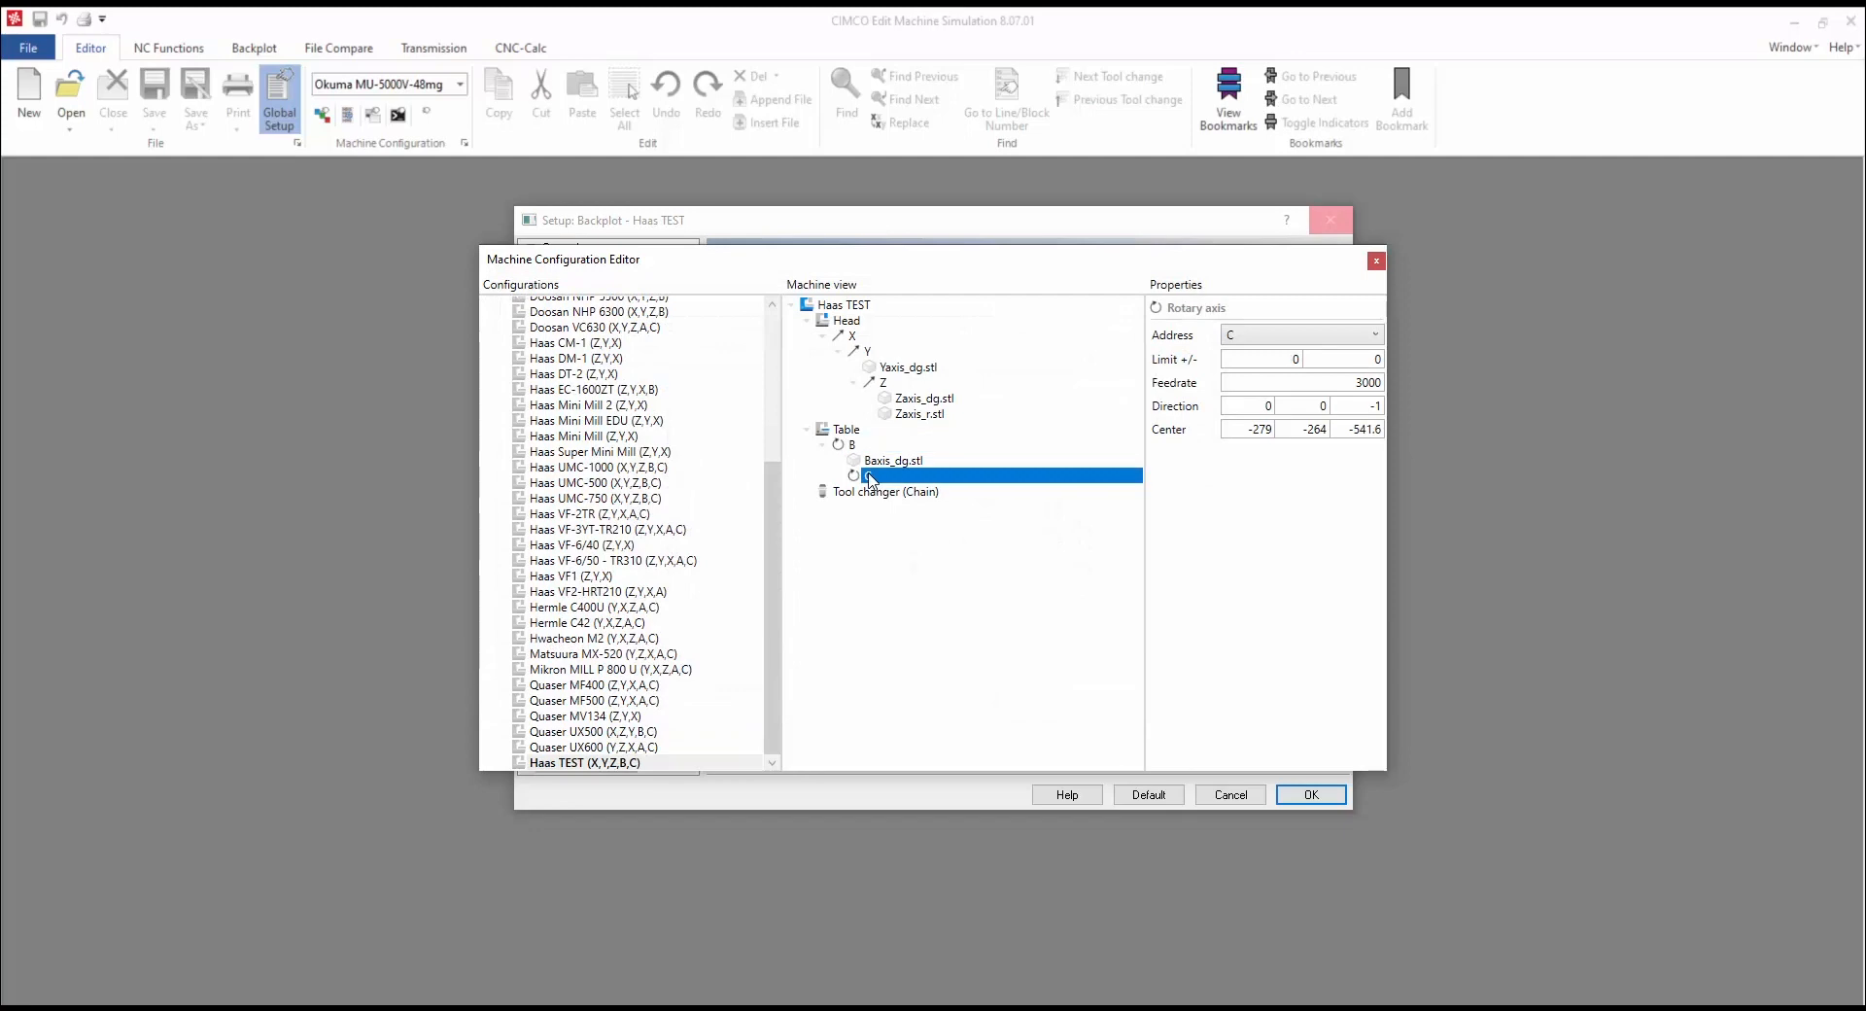
right_click(868, 476)
left_click(937, 494)
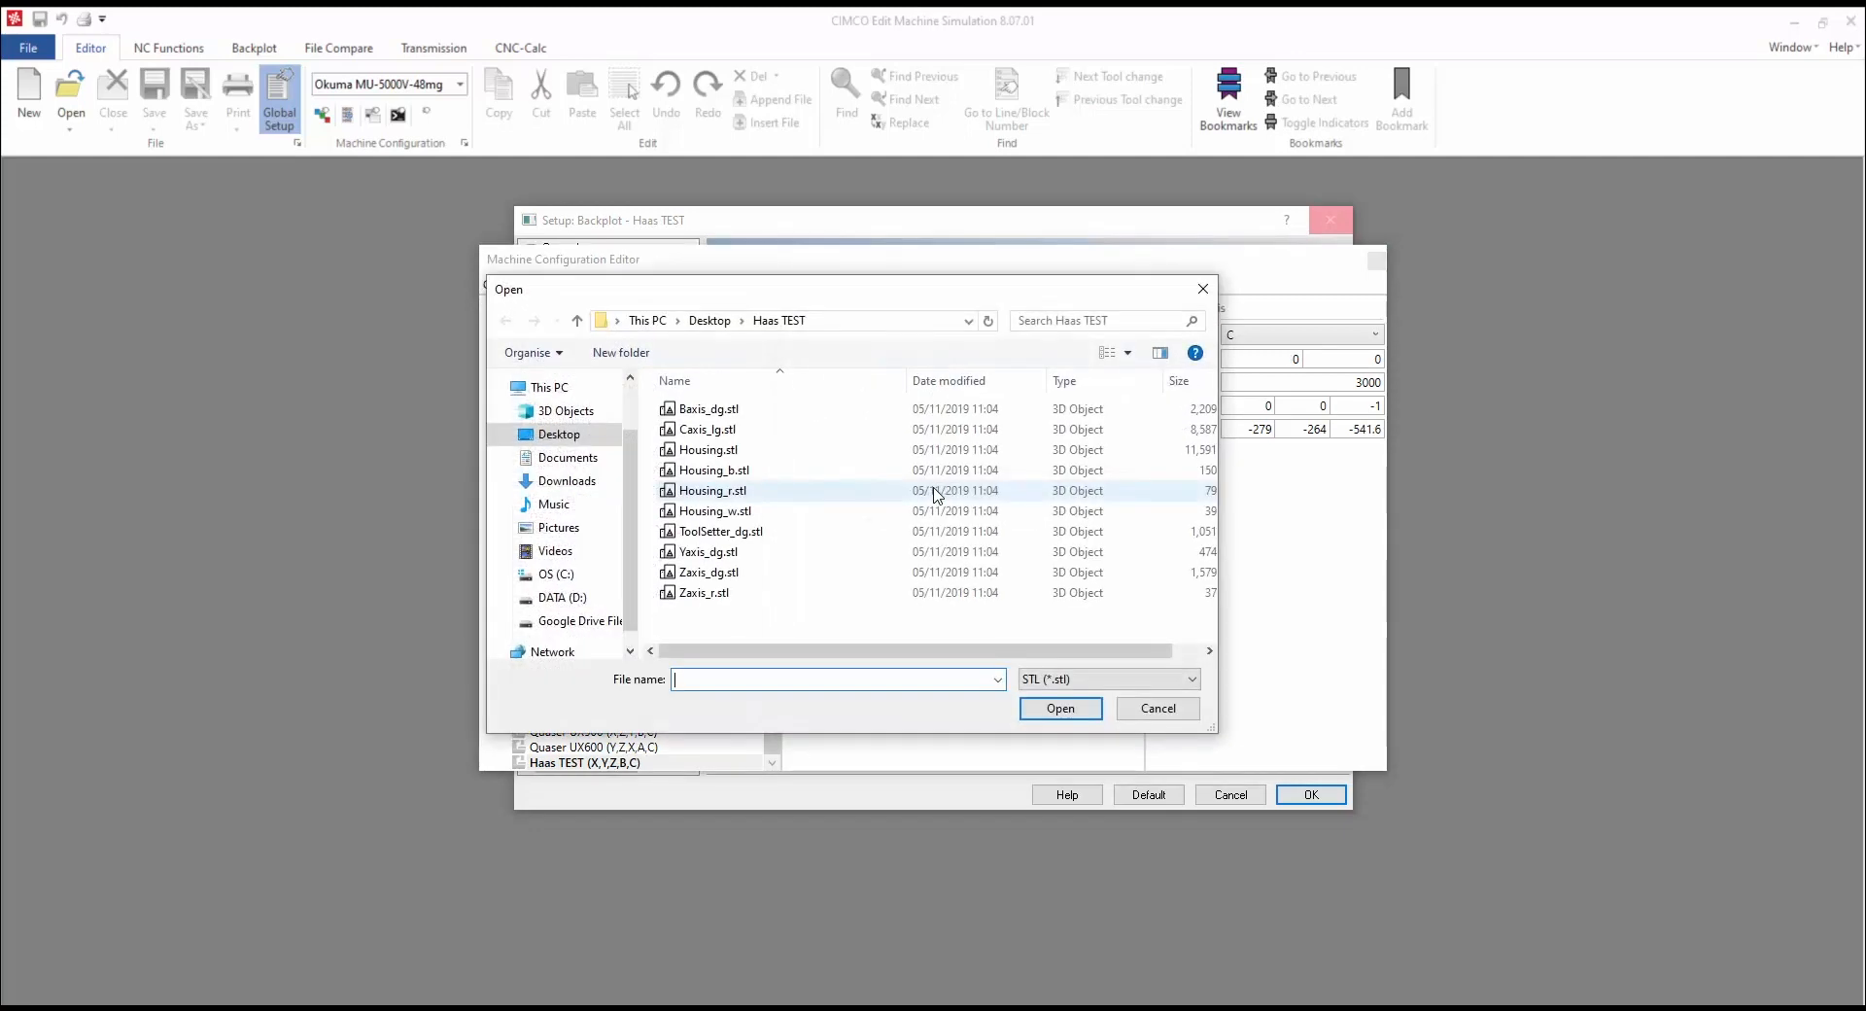
left_click(738, 428)
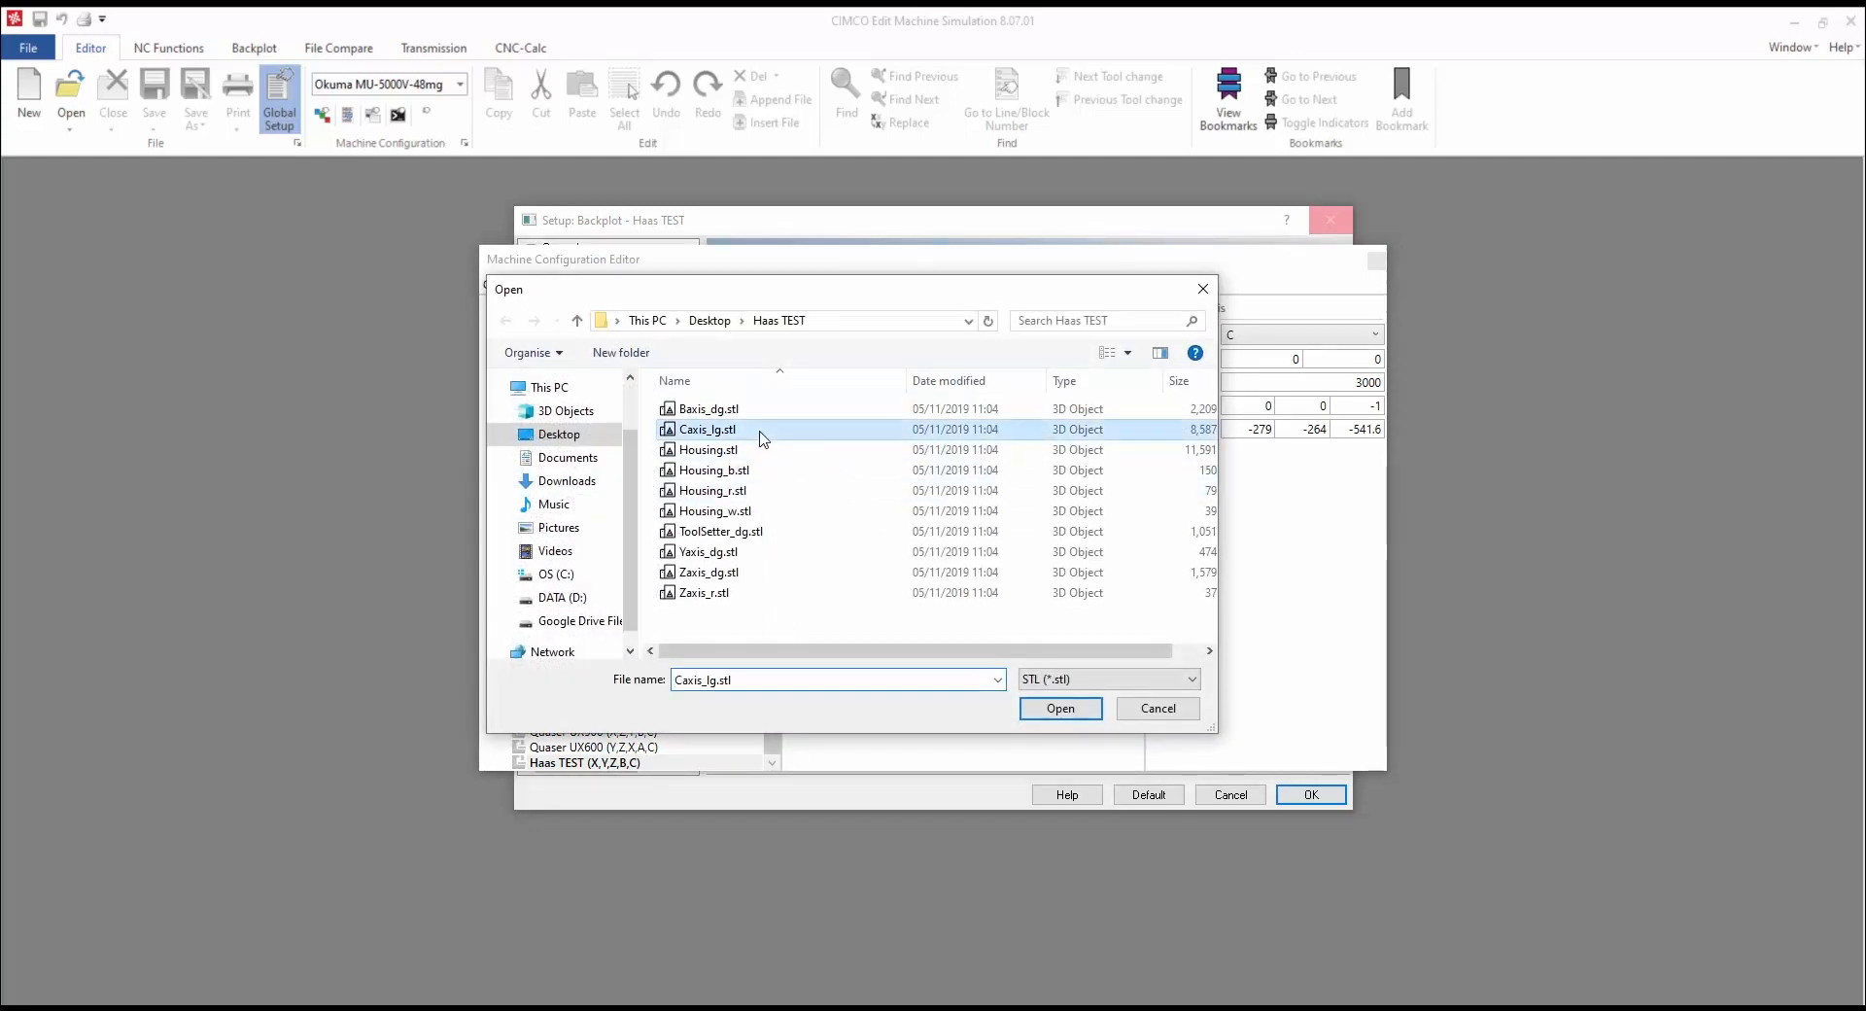
left_click(1060, 708)
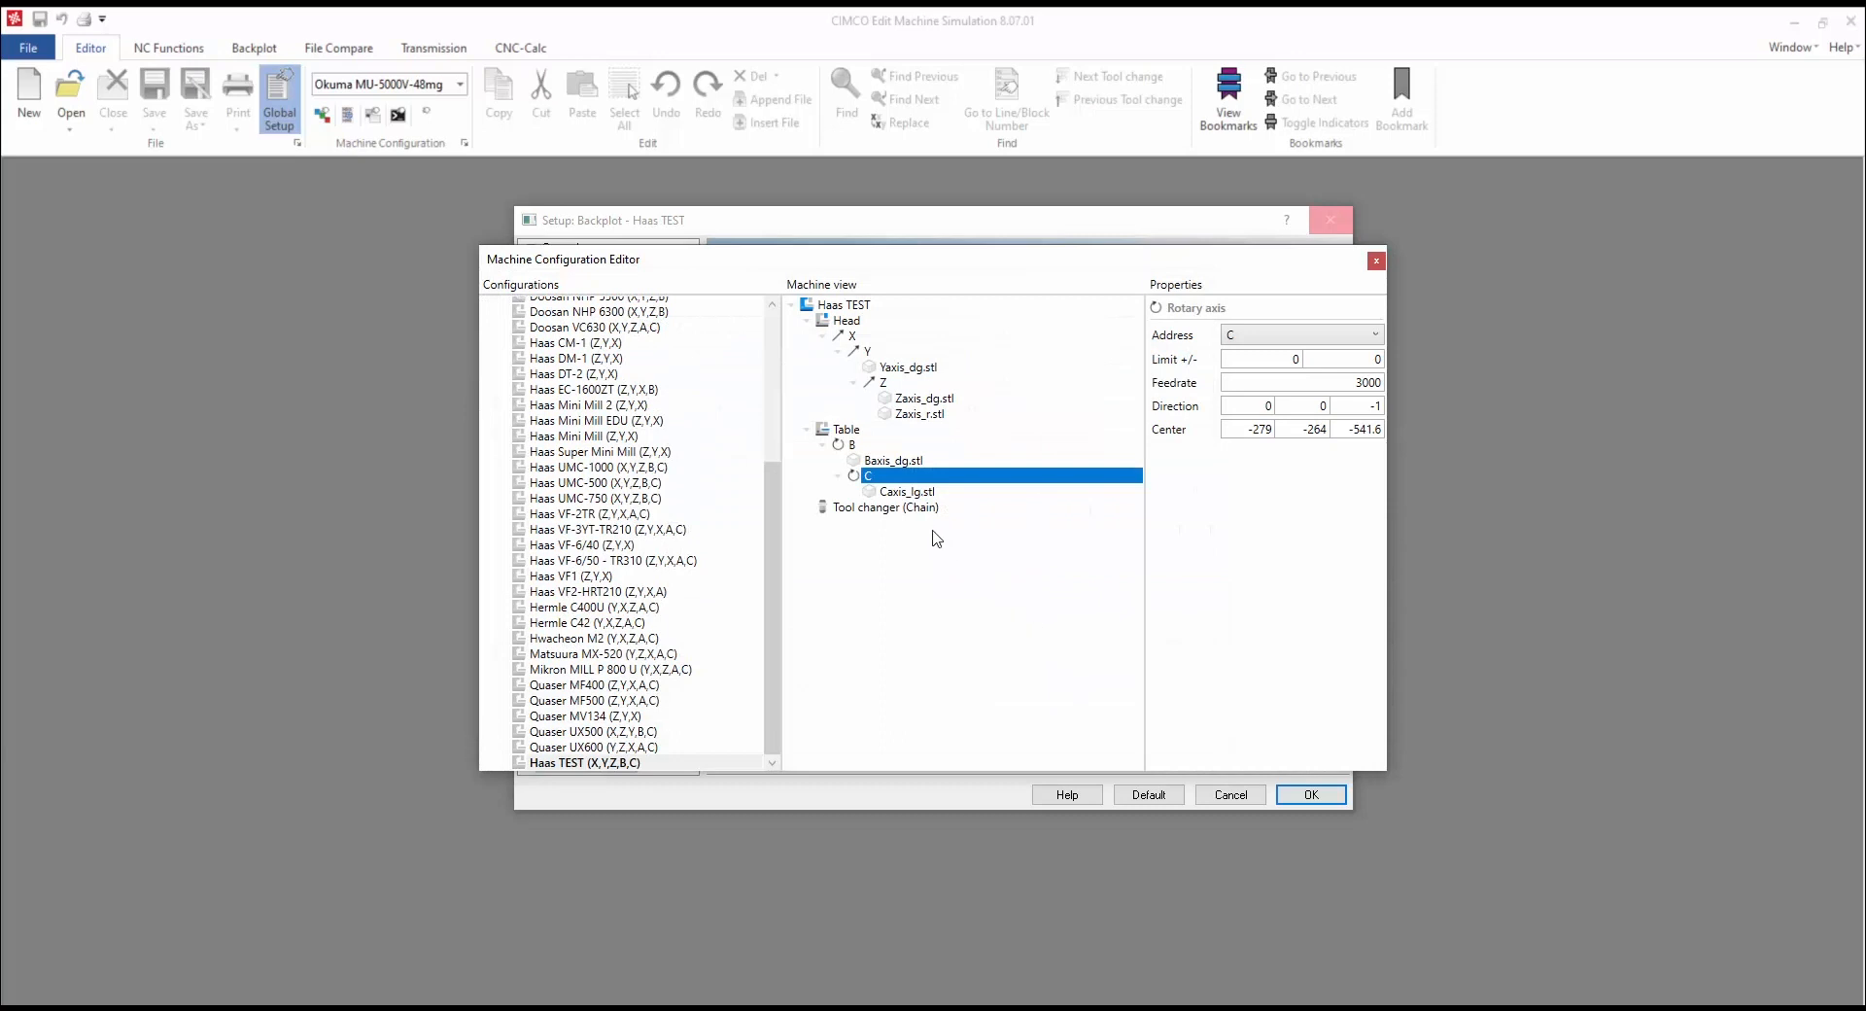
left_click(900, 507)
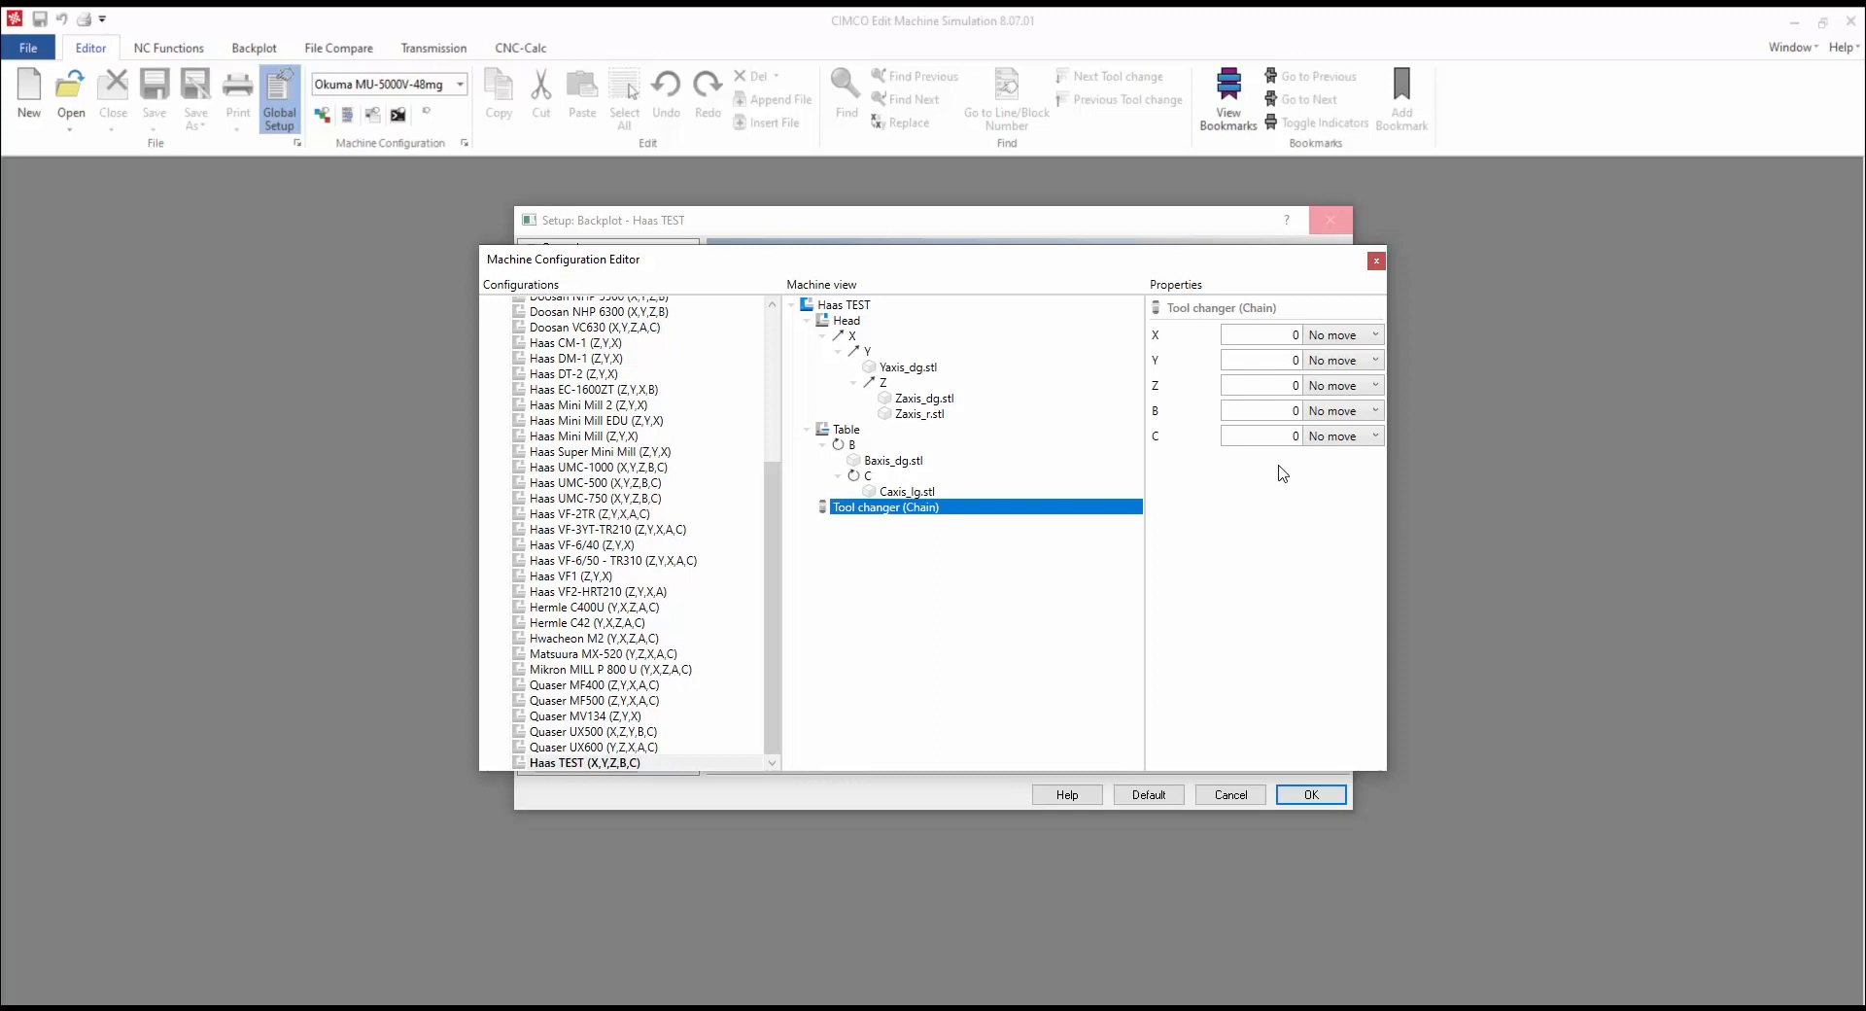
Step: Set tool changer X to -750, with X and Y moving 2nd, Z 1st, B and C at No move
double_click(1288, 332)
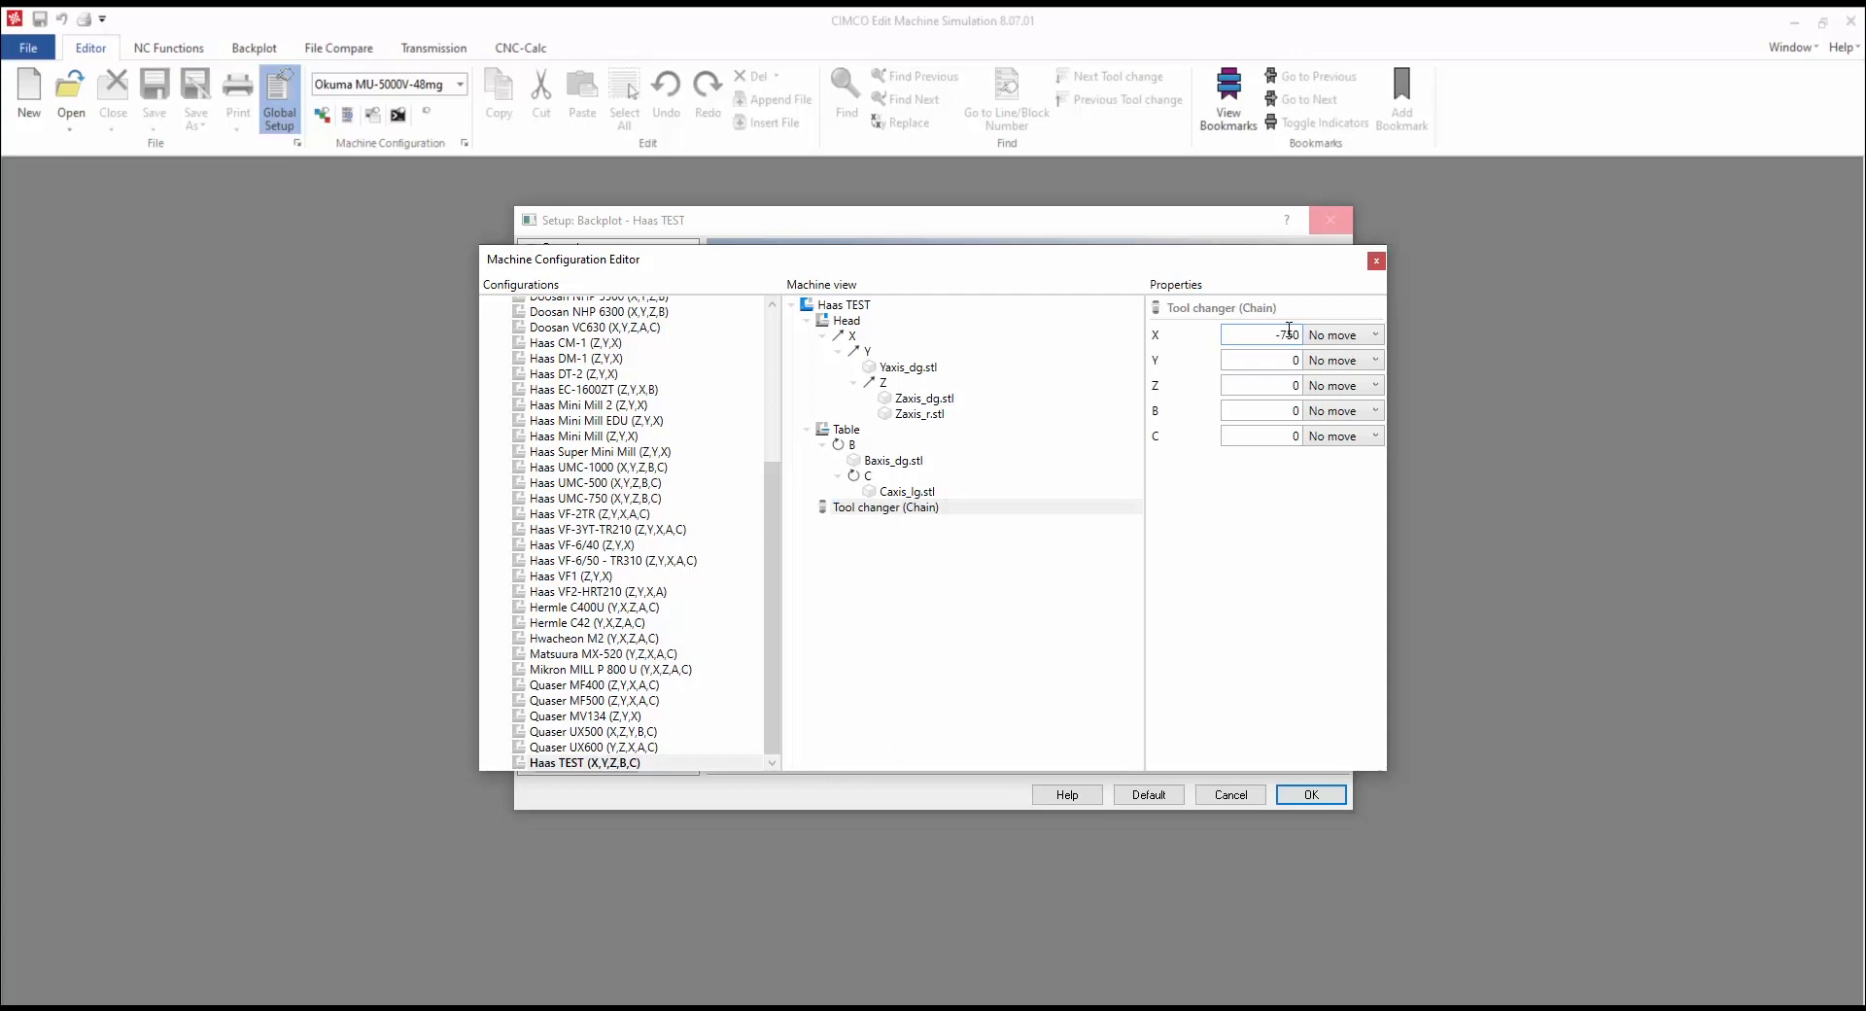
left_click(1347, 335)
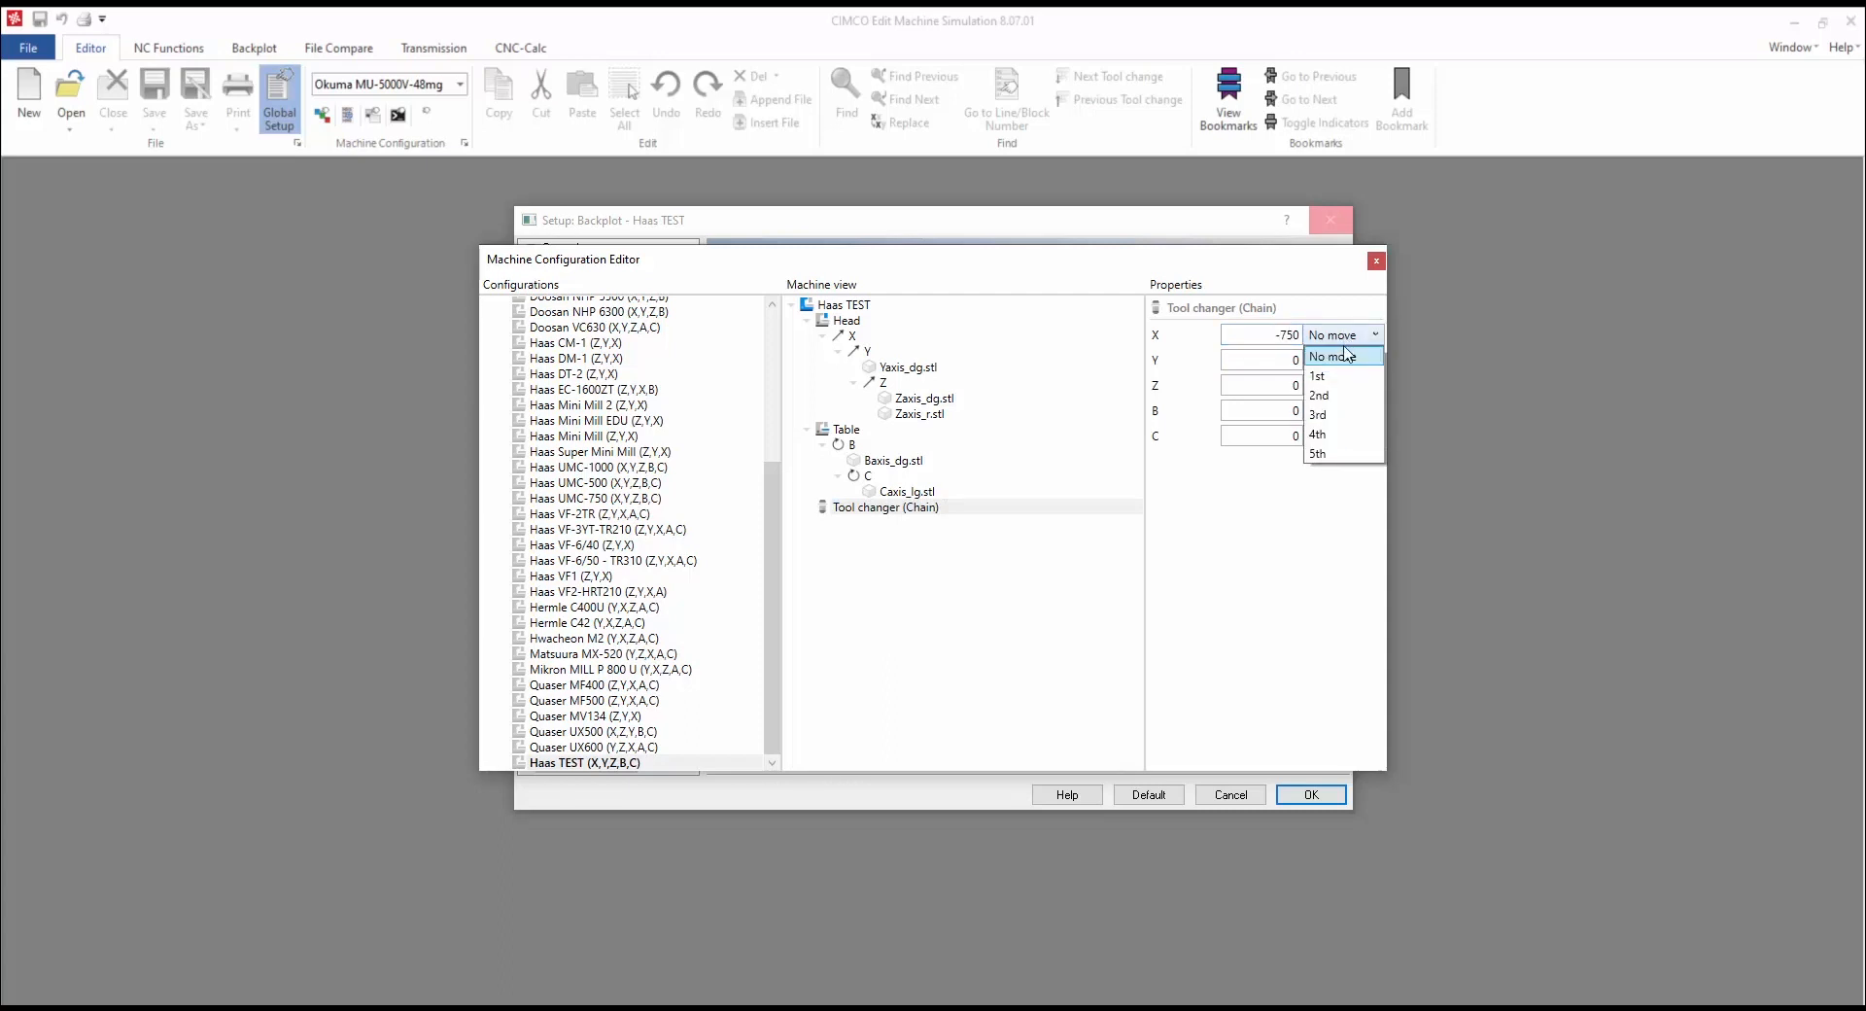
left_click(1347, 395)
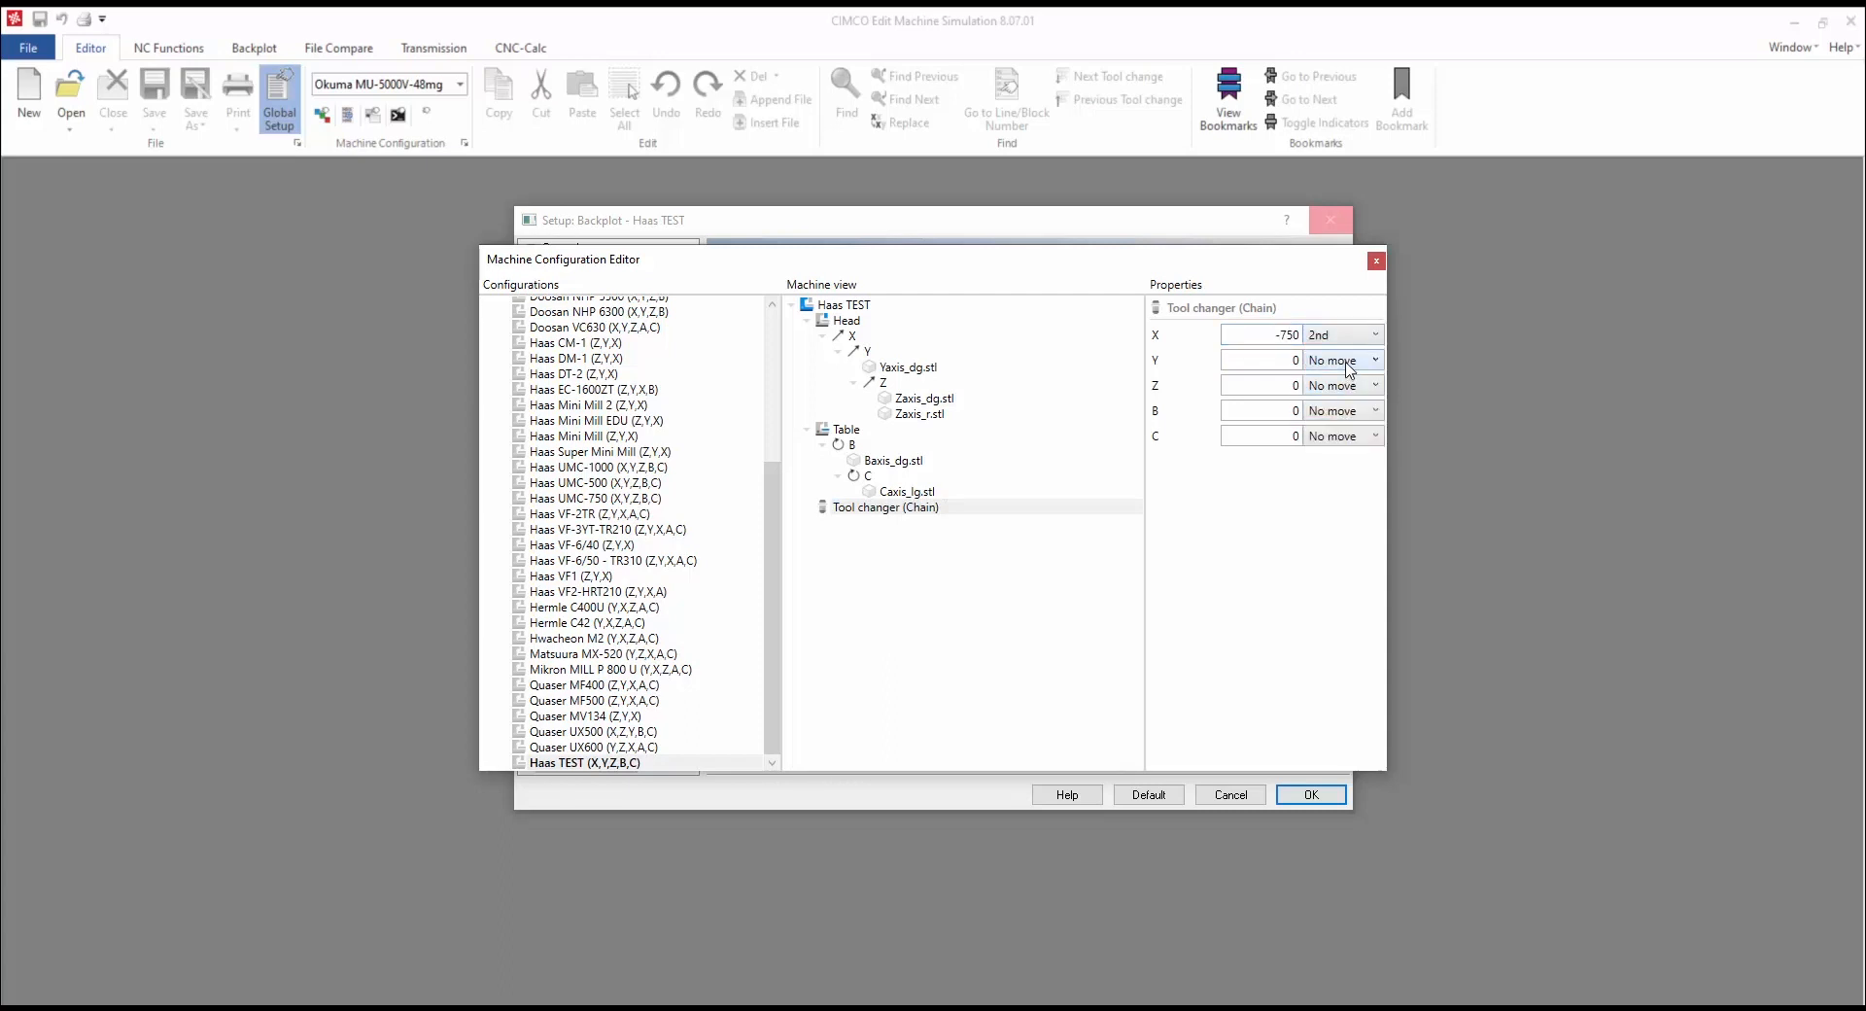
left_click(1350, 362)
left_click(1346, 421)
left_click(1347, 387)
left_click(1348, 425)
left_click(1351, 419)
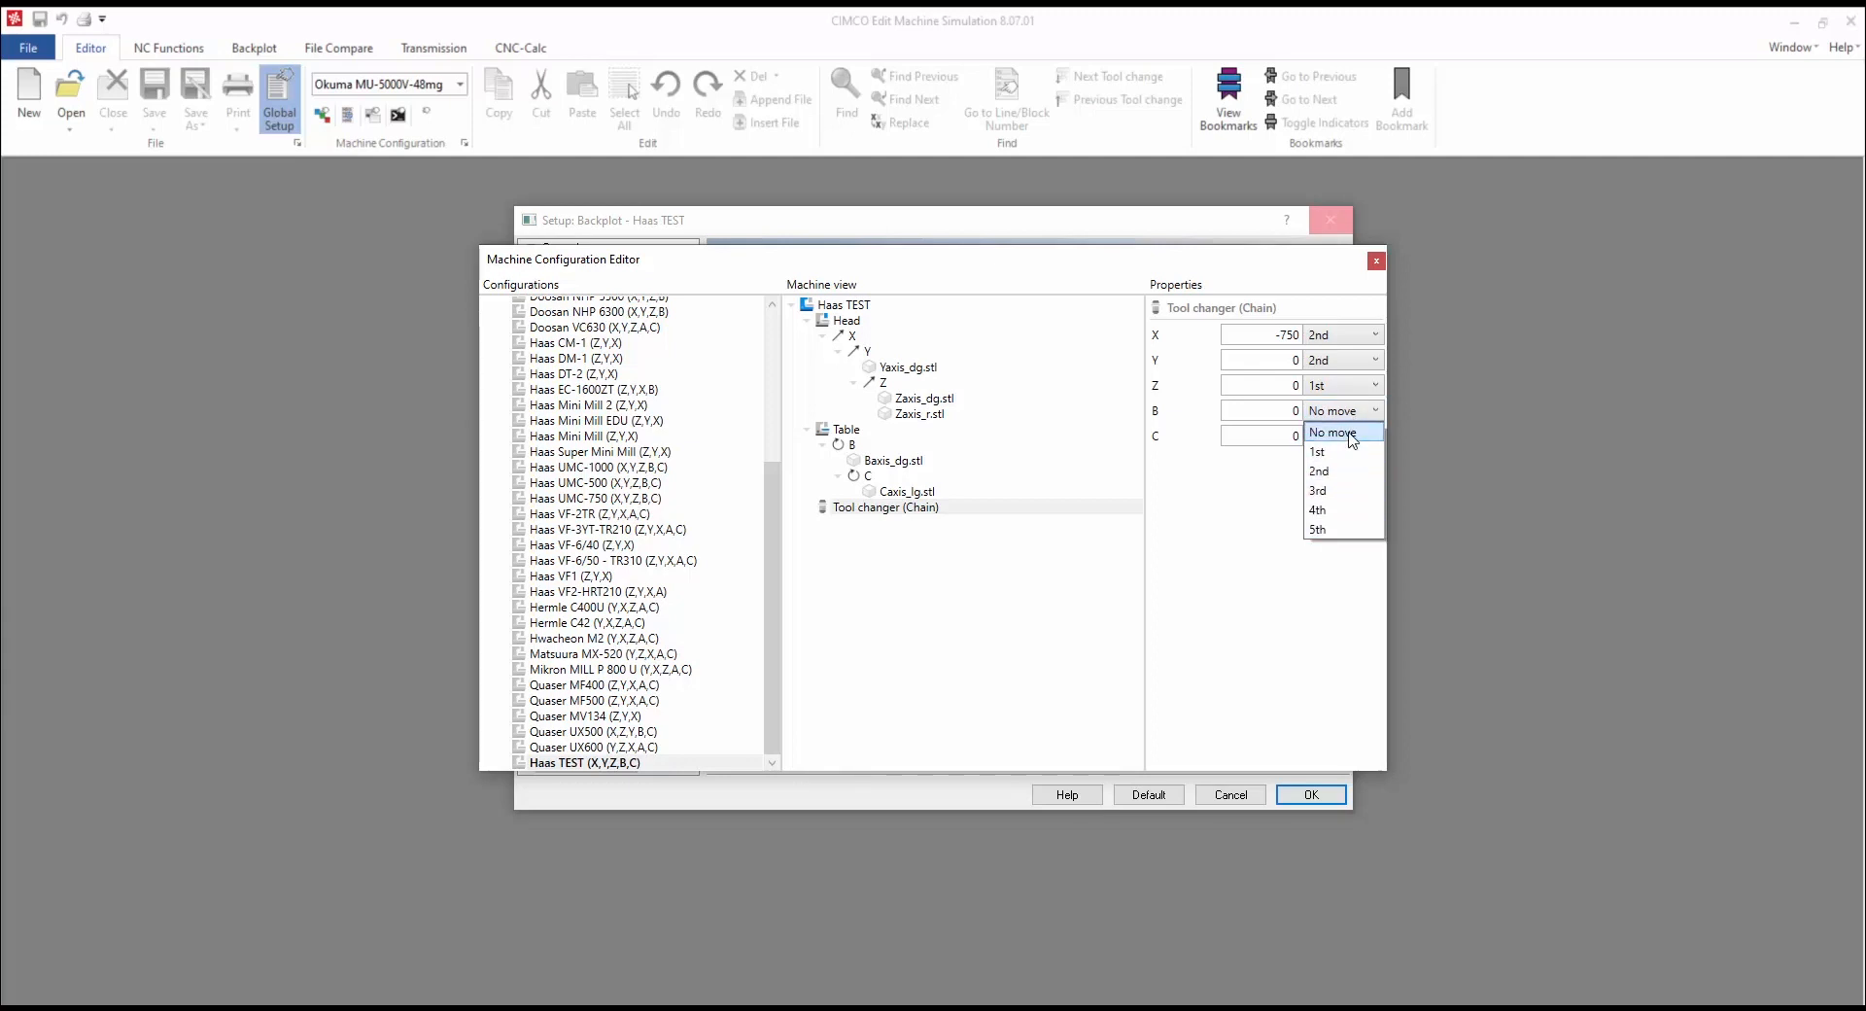
left_click(1347, 433)
left_click(1353, 442)
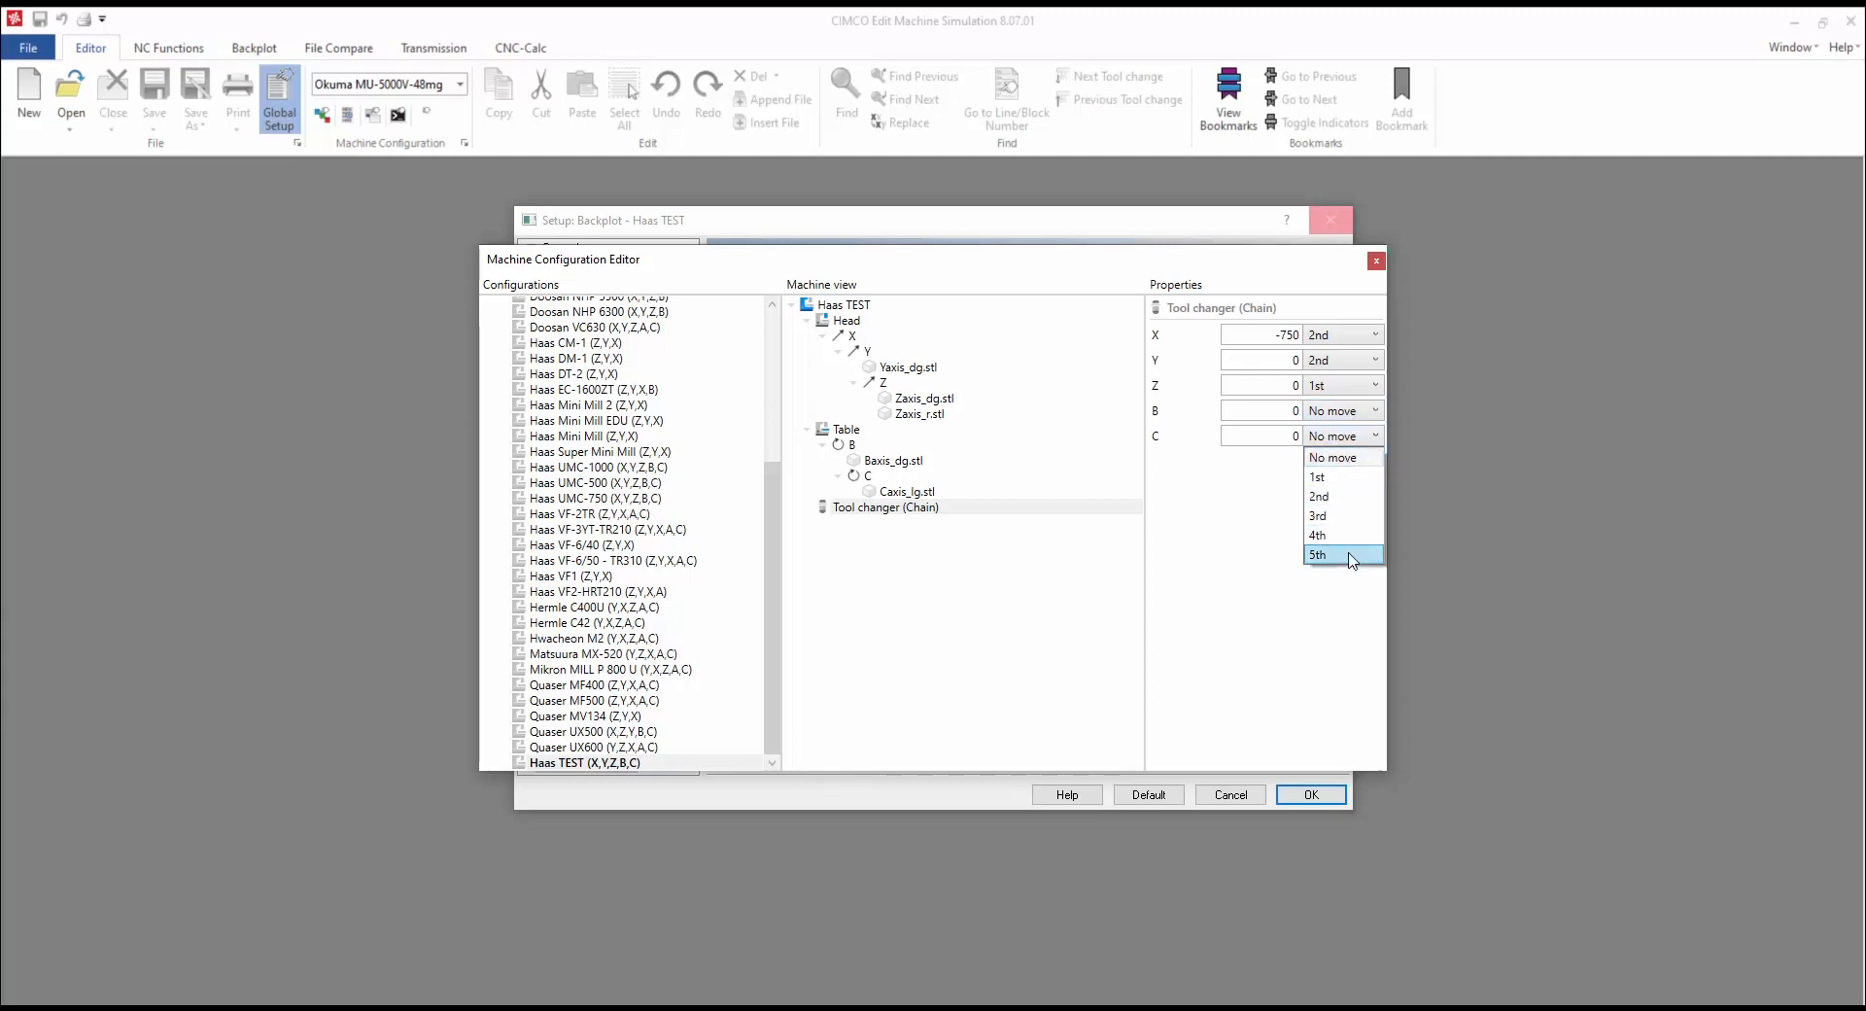
left_click(1348, 463)
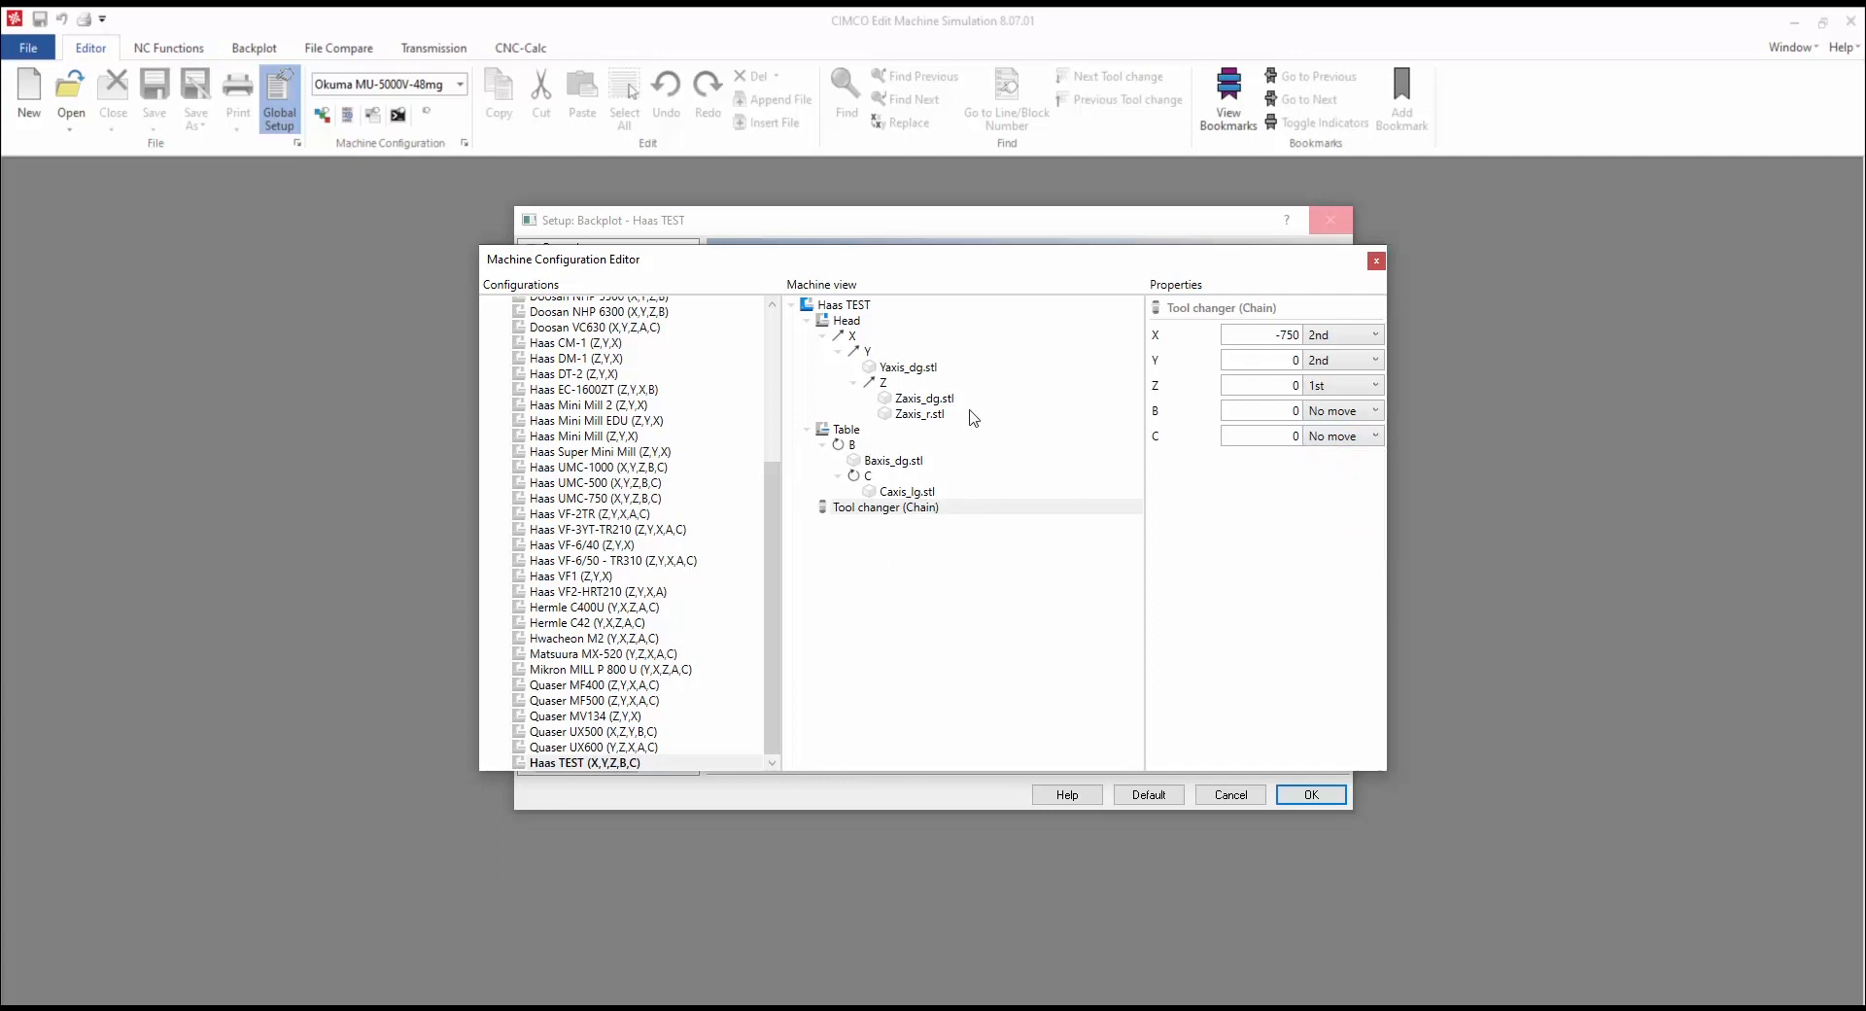
Step: Attach Housing.stl, Housing_b.stl, Housing_r.stl, Housing_w.stl and ToolSetter_dg.stl geometry to the Haas TEST root
left_click(844, 308)
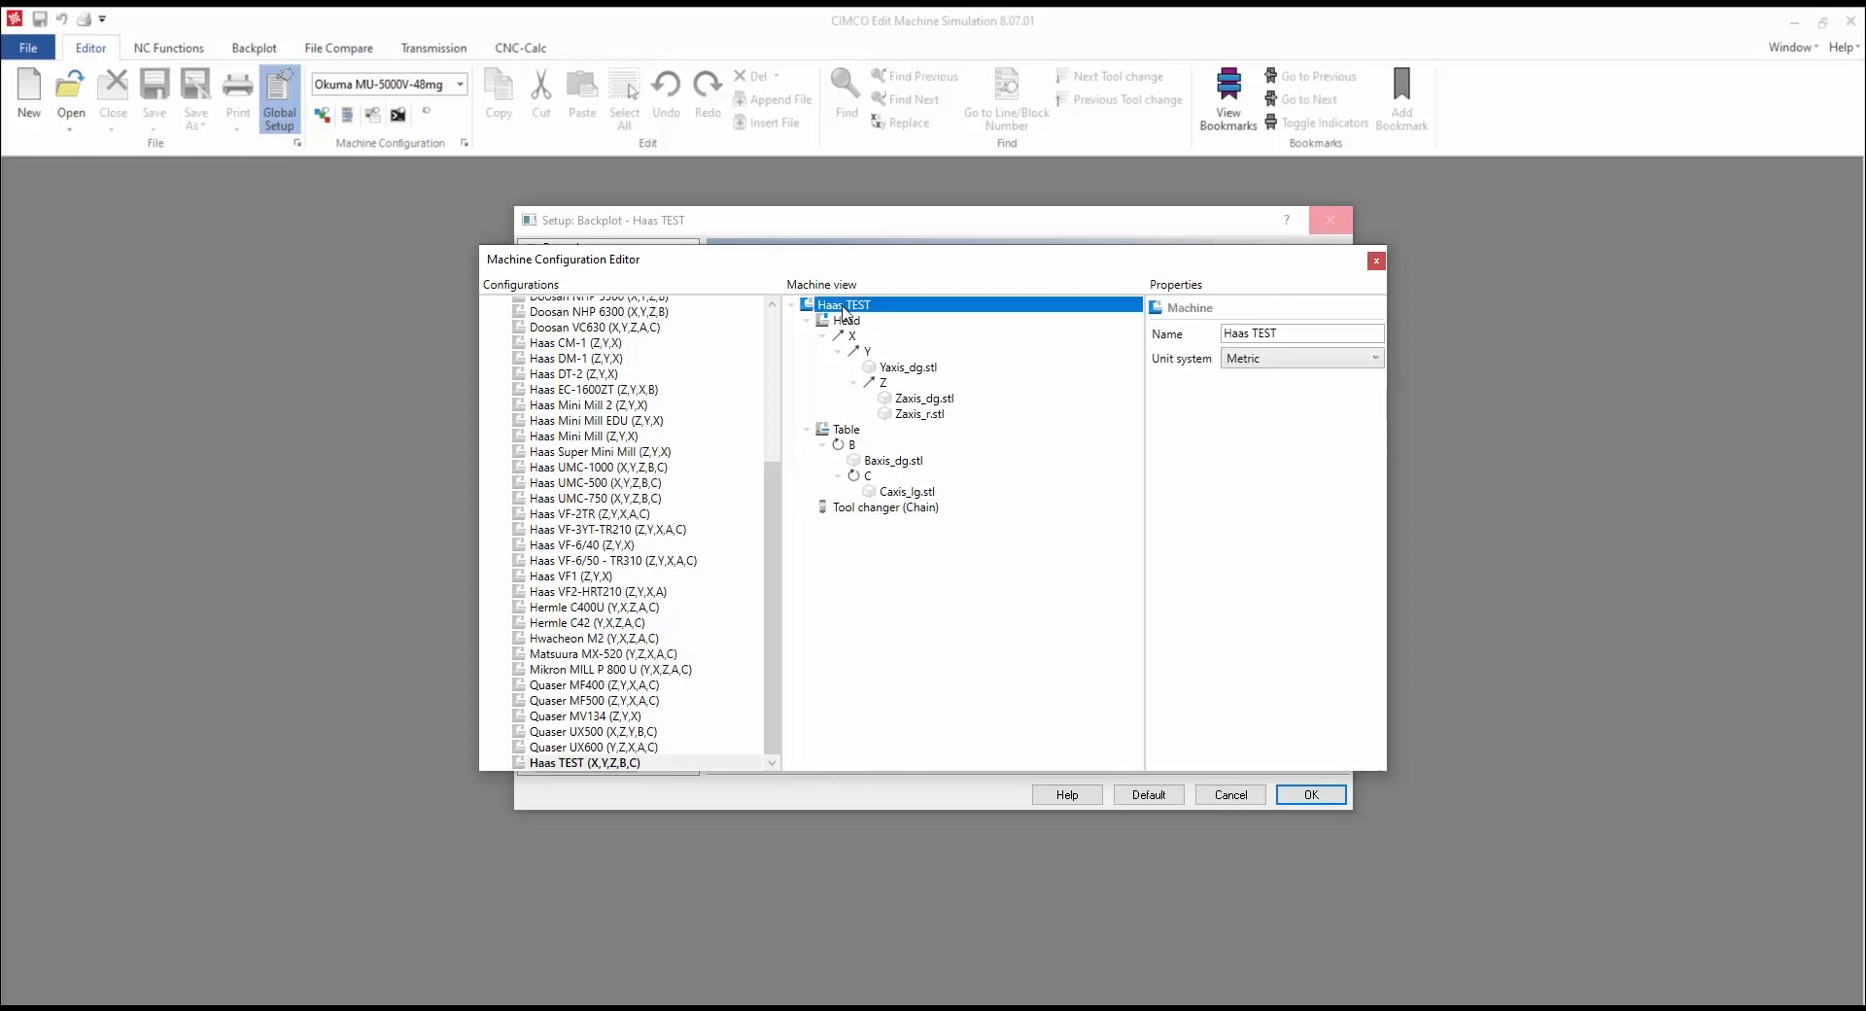
right_click(855, 308)
left_click(929, 322)
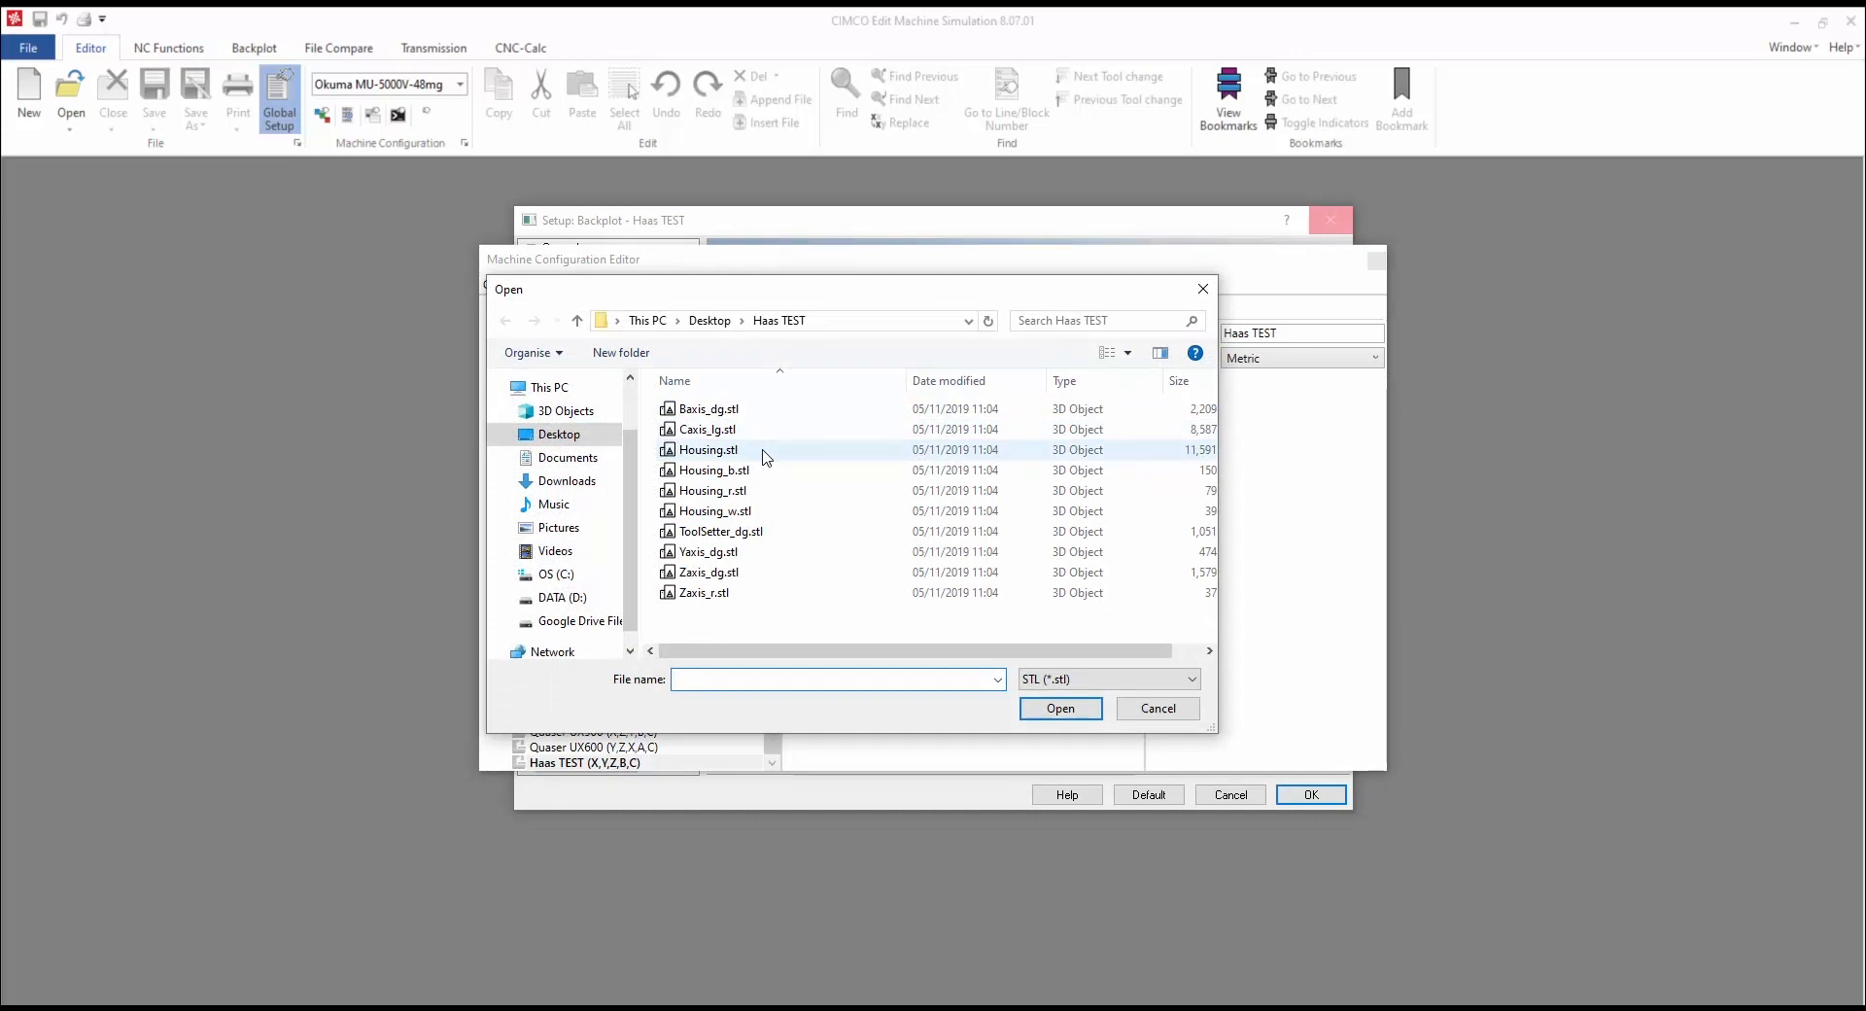
left_click(710, 450)
left_click(763, 470, "ctrl")
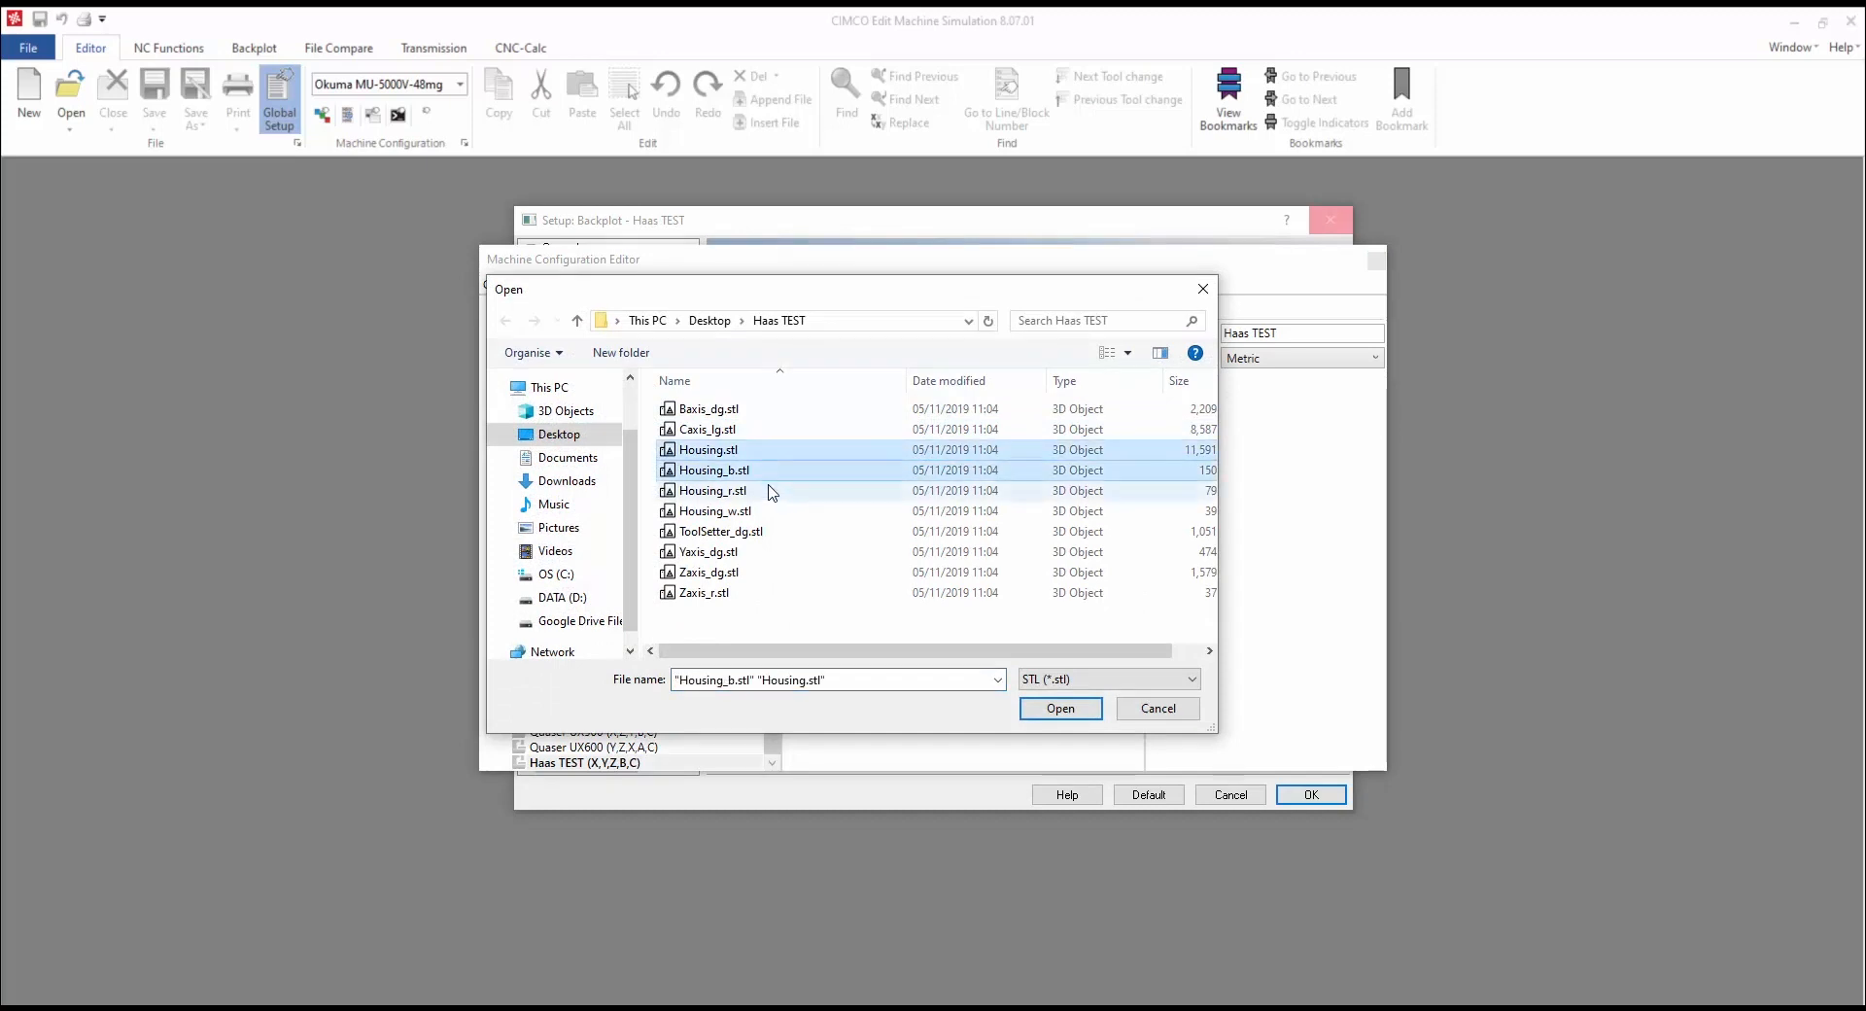
left_click(766, 490, "ctrl")
left_click(774, 512, "ctrl")
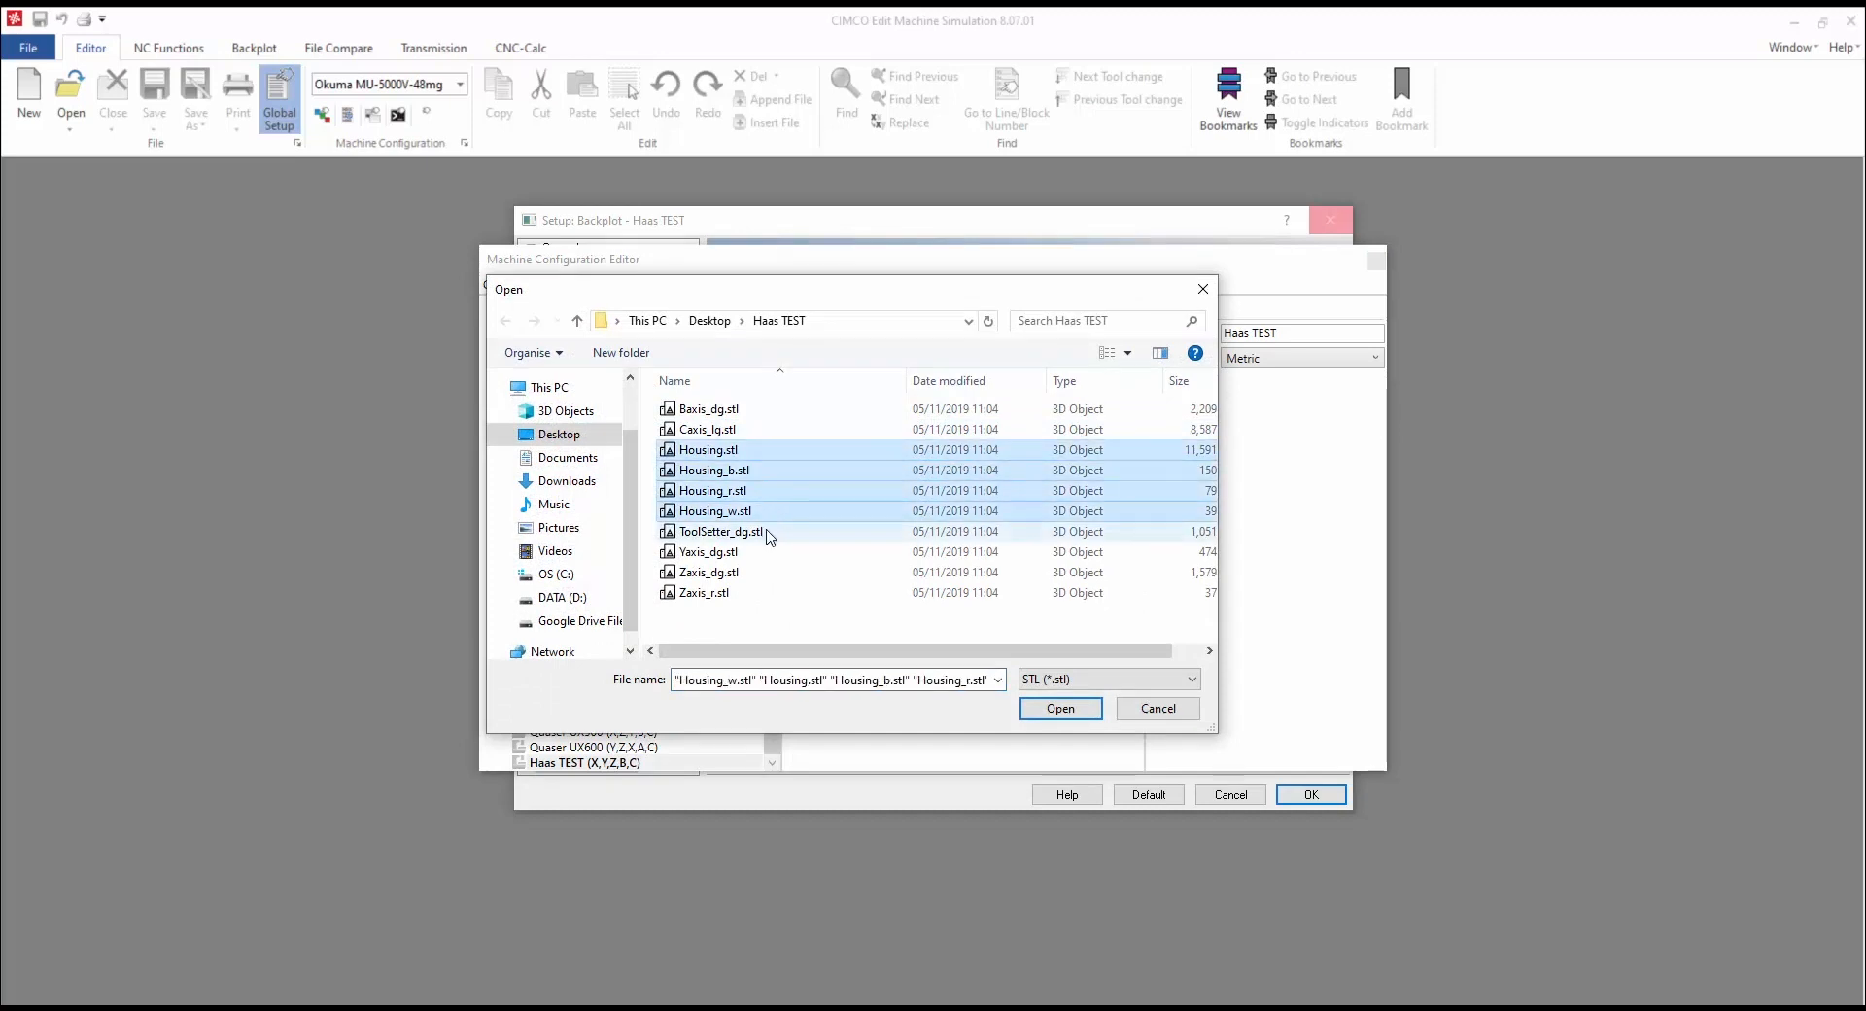
left_click(765, 532, "ctrl")
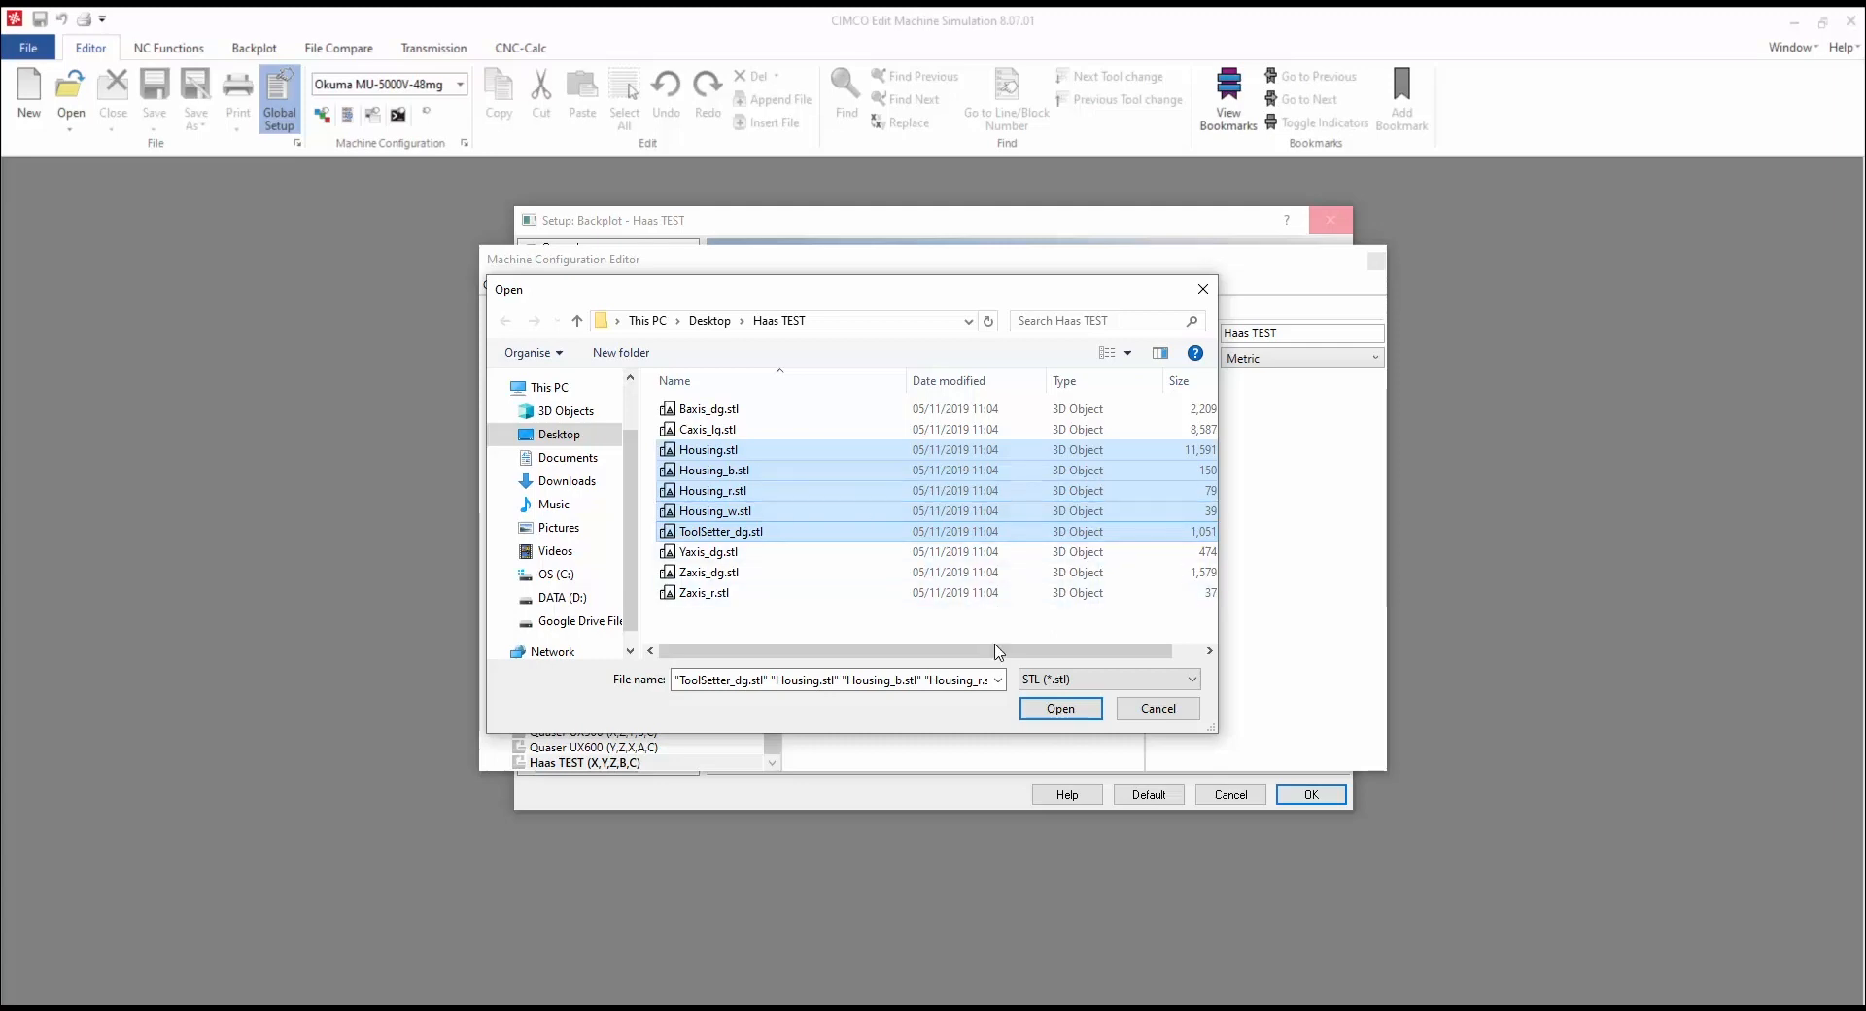
left_click(1067, 713)
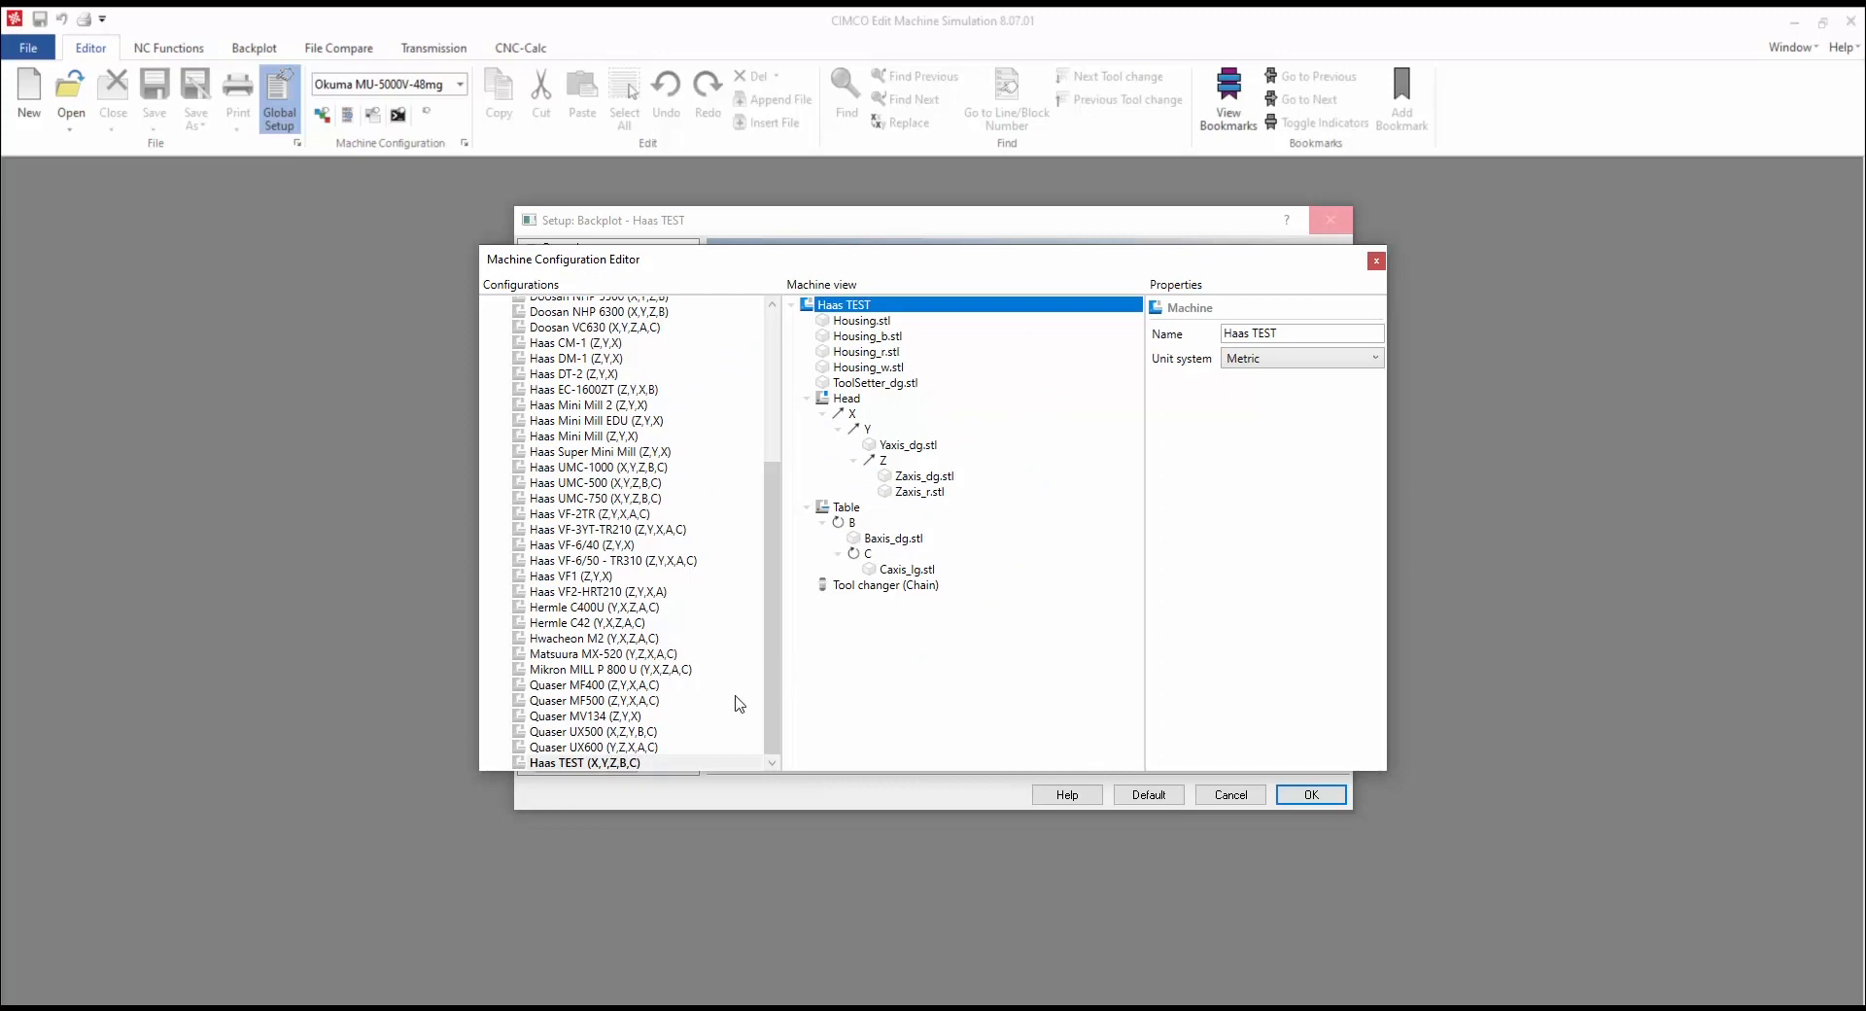
Step: Set the second table axis address back to C
right_click(626, 765)
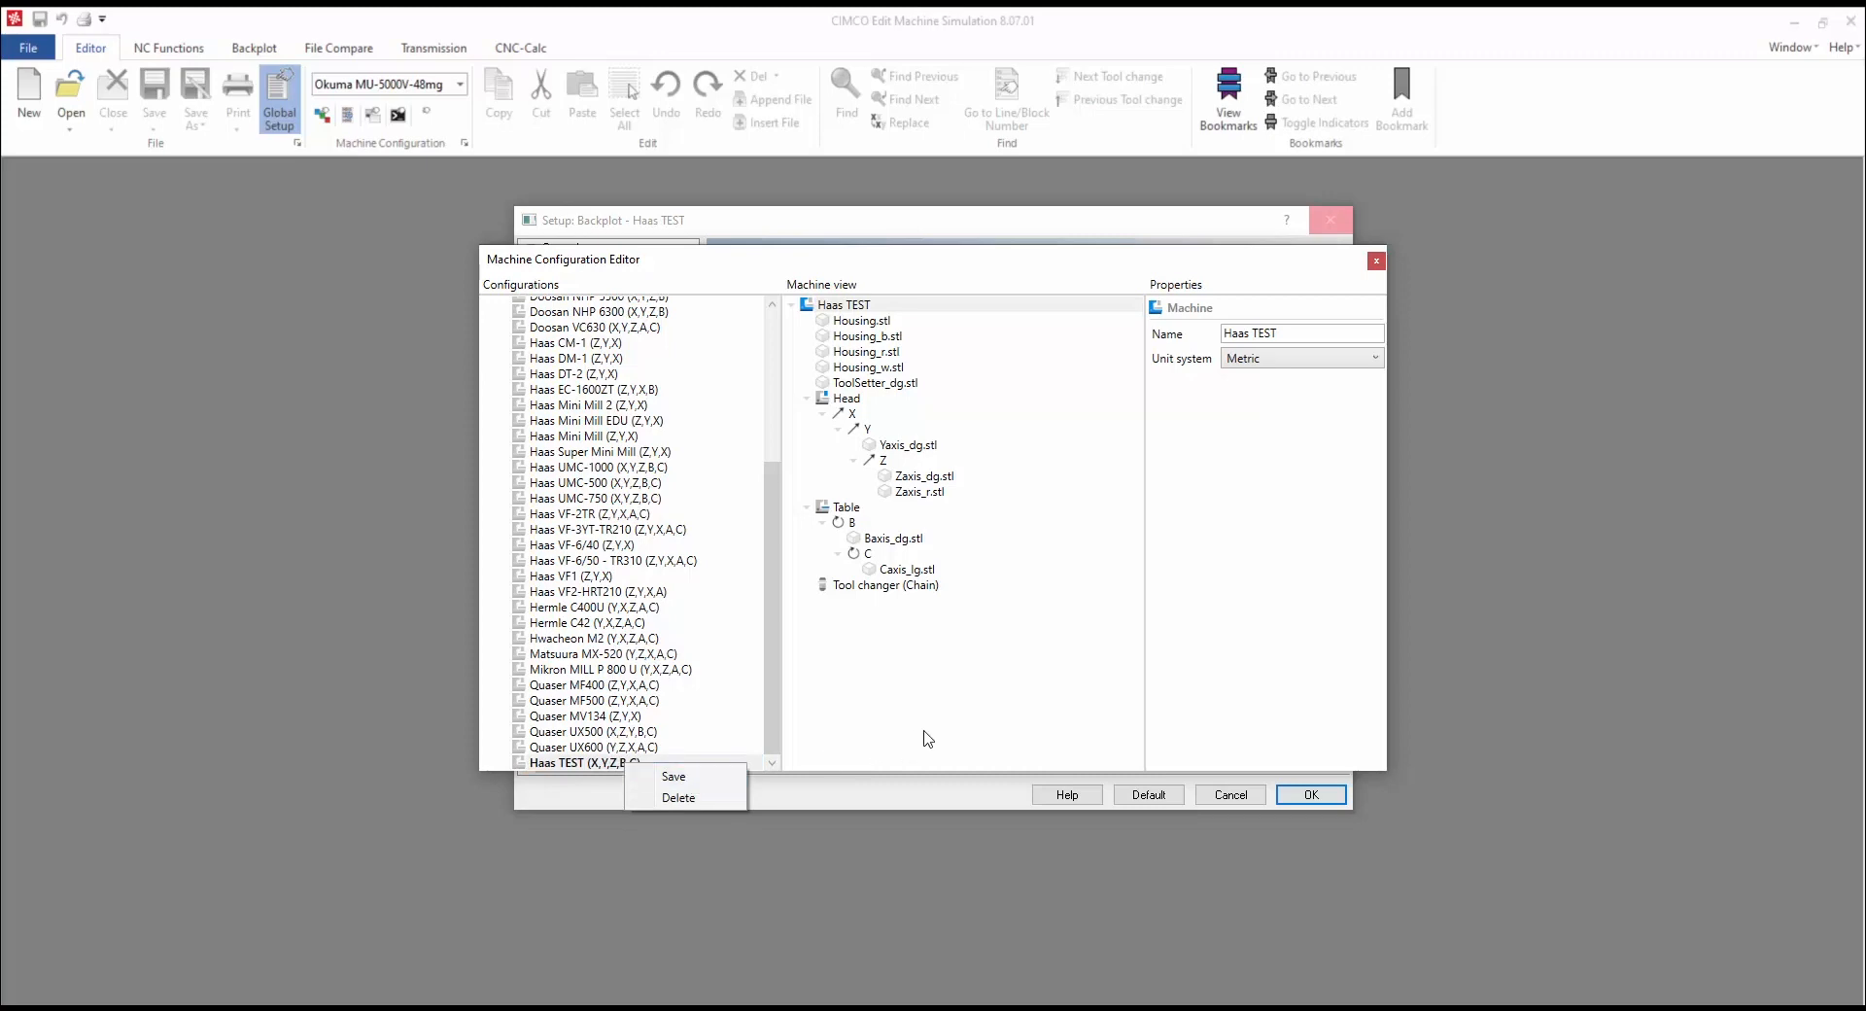
left_click(957, 724)
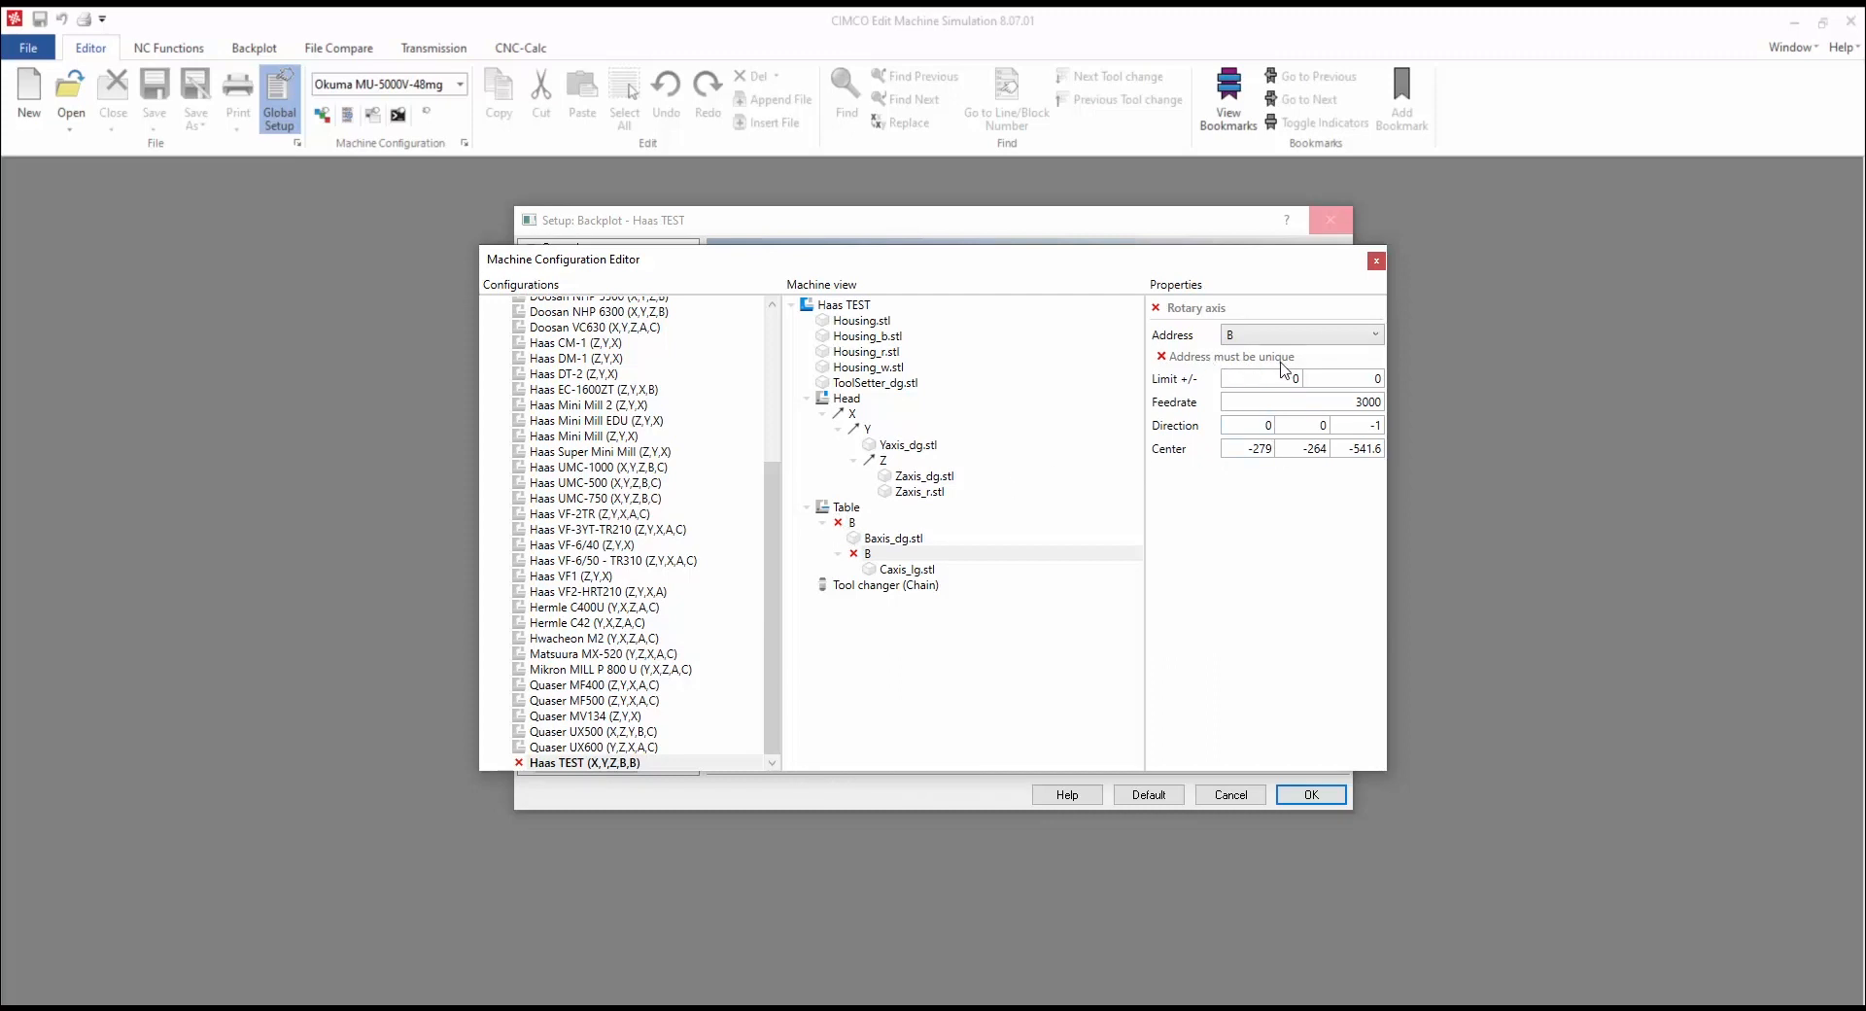
left_click(1374, 334)
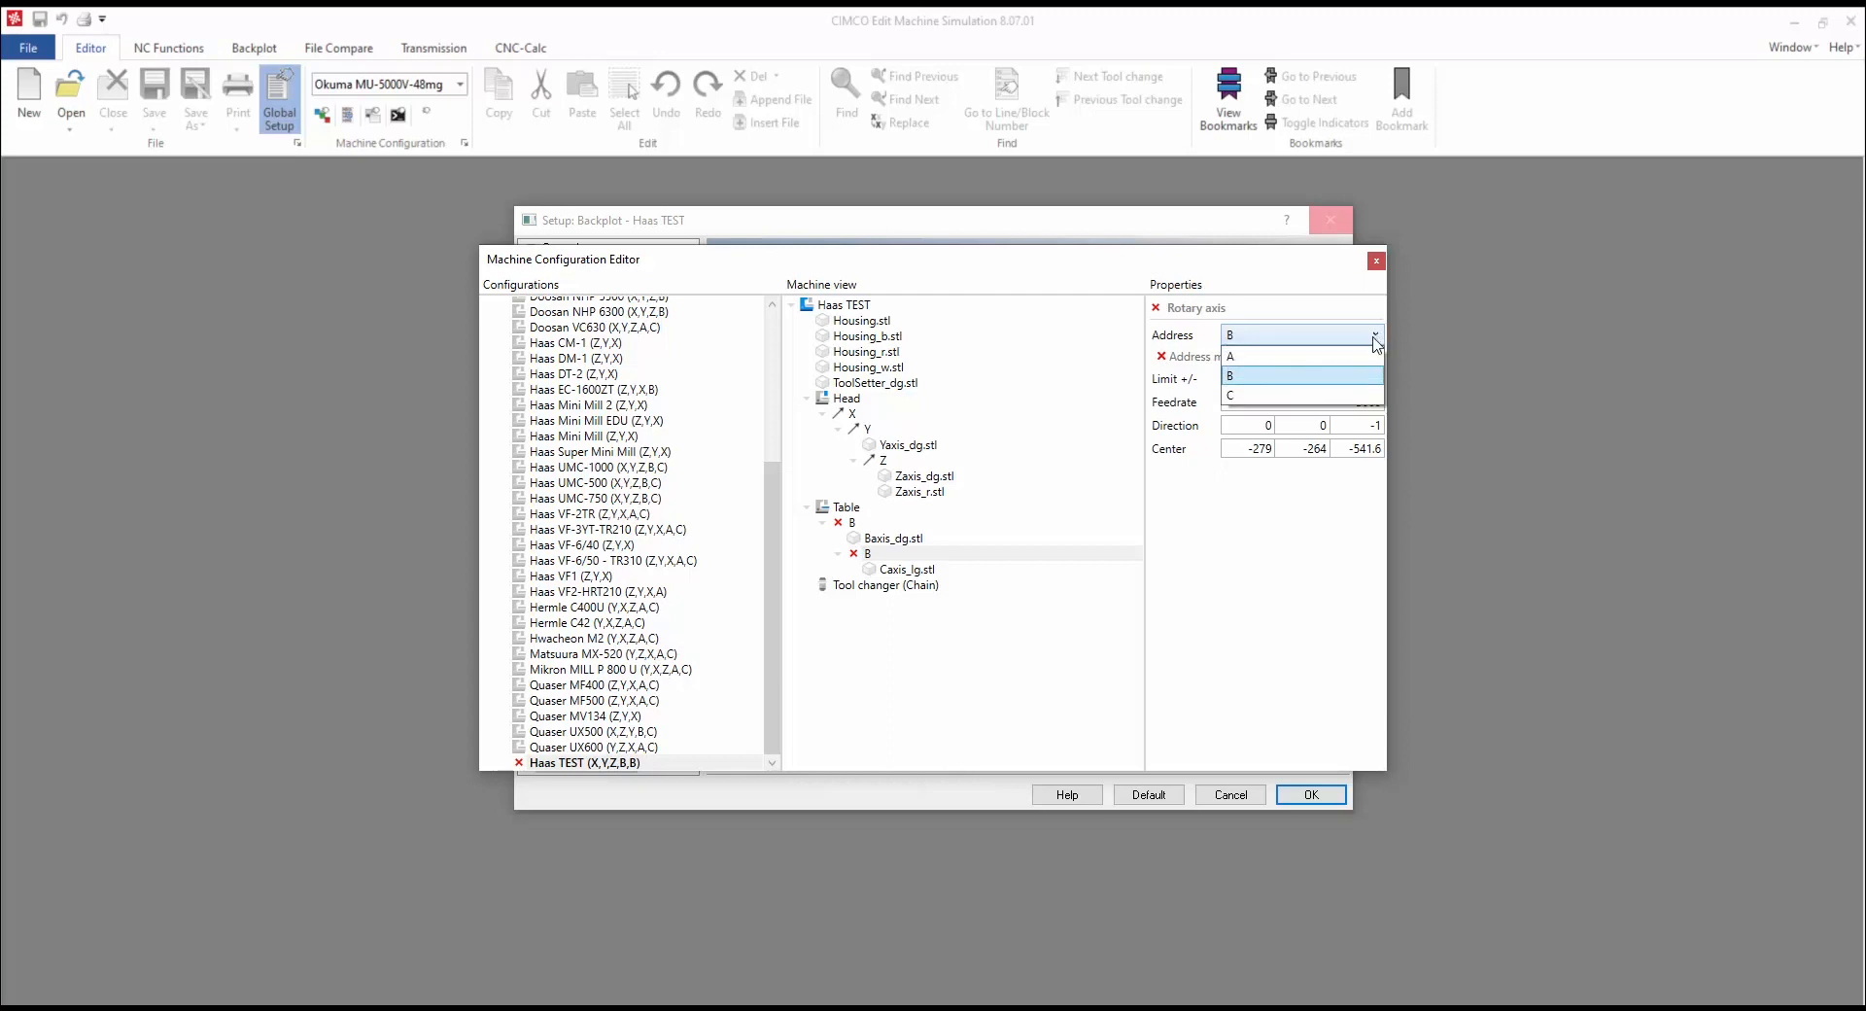
left_click(1343, 395)
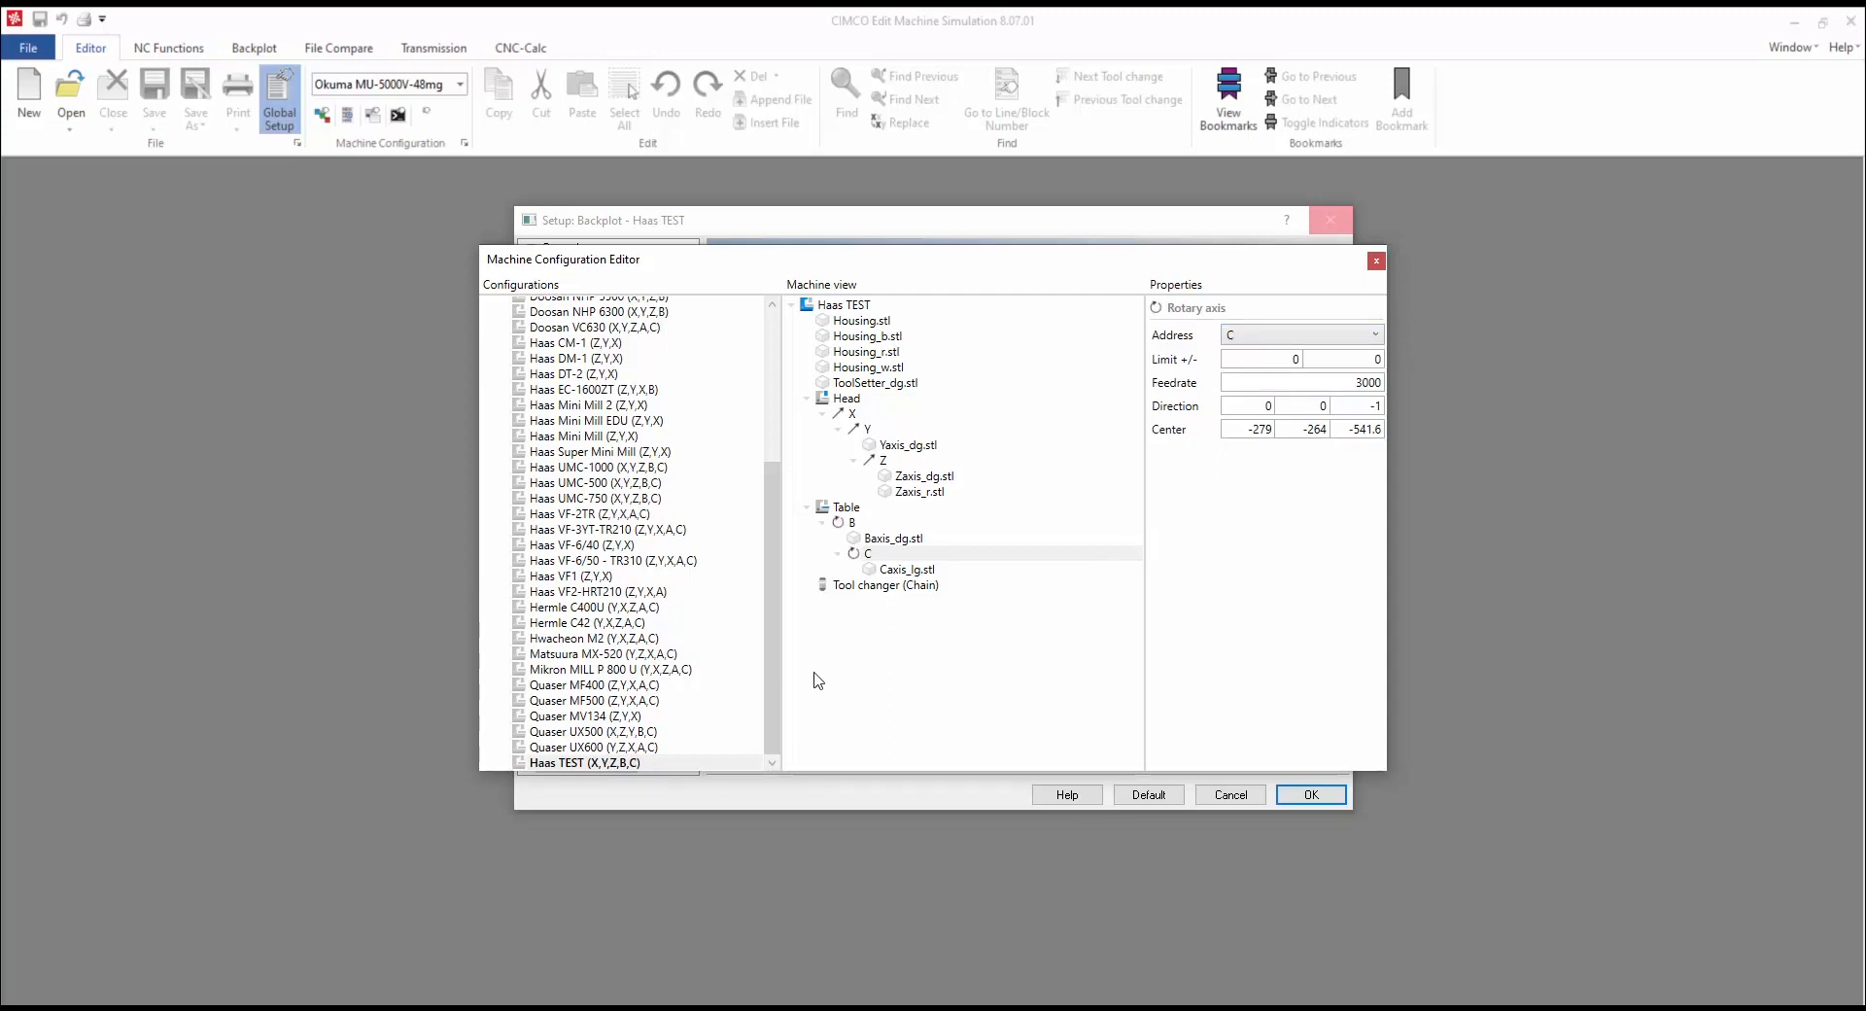
Step: Save the Haas TEST (X,Y,Z,B,C) machine configuration
left_click(621, 764)
right_click(622, 764)
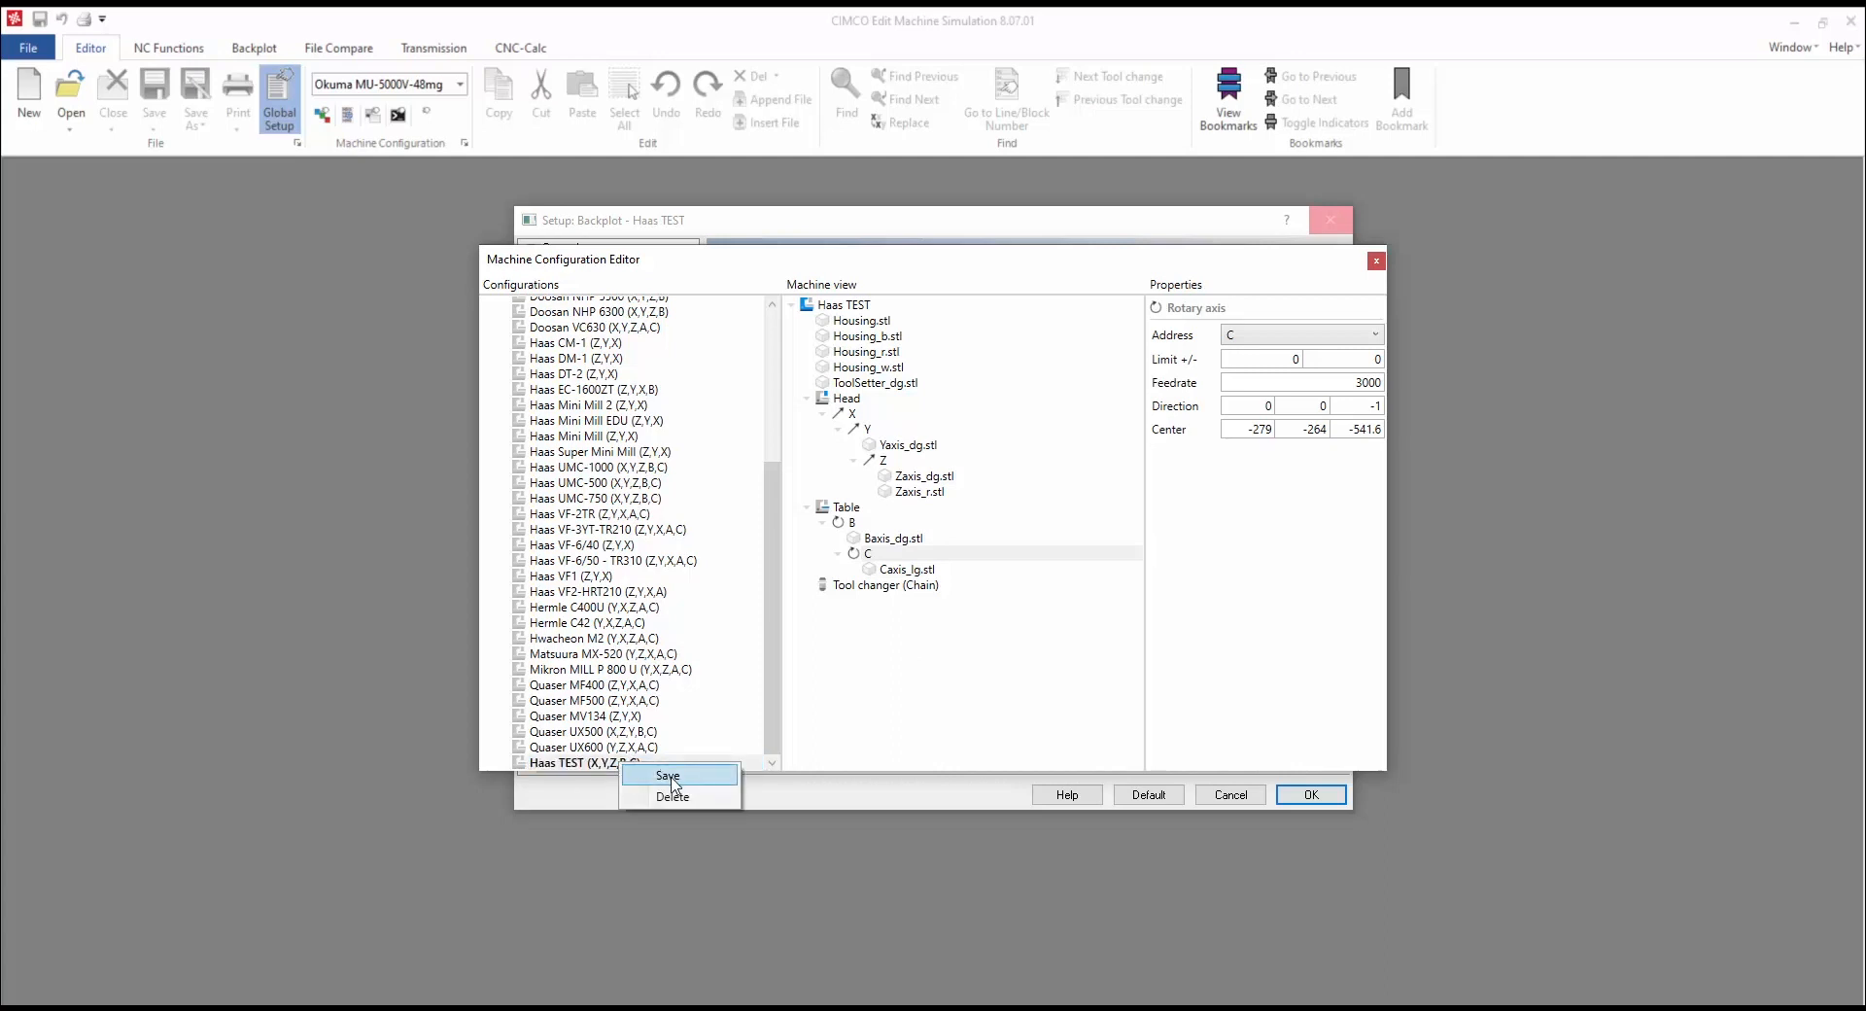
left_click(670, 778)
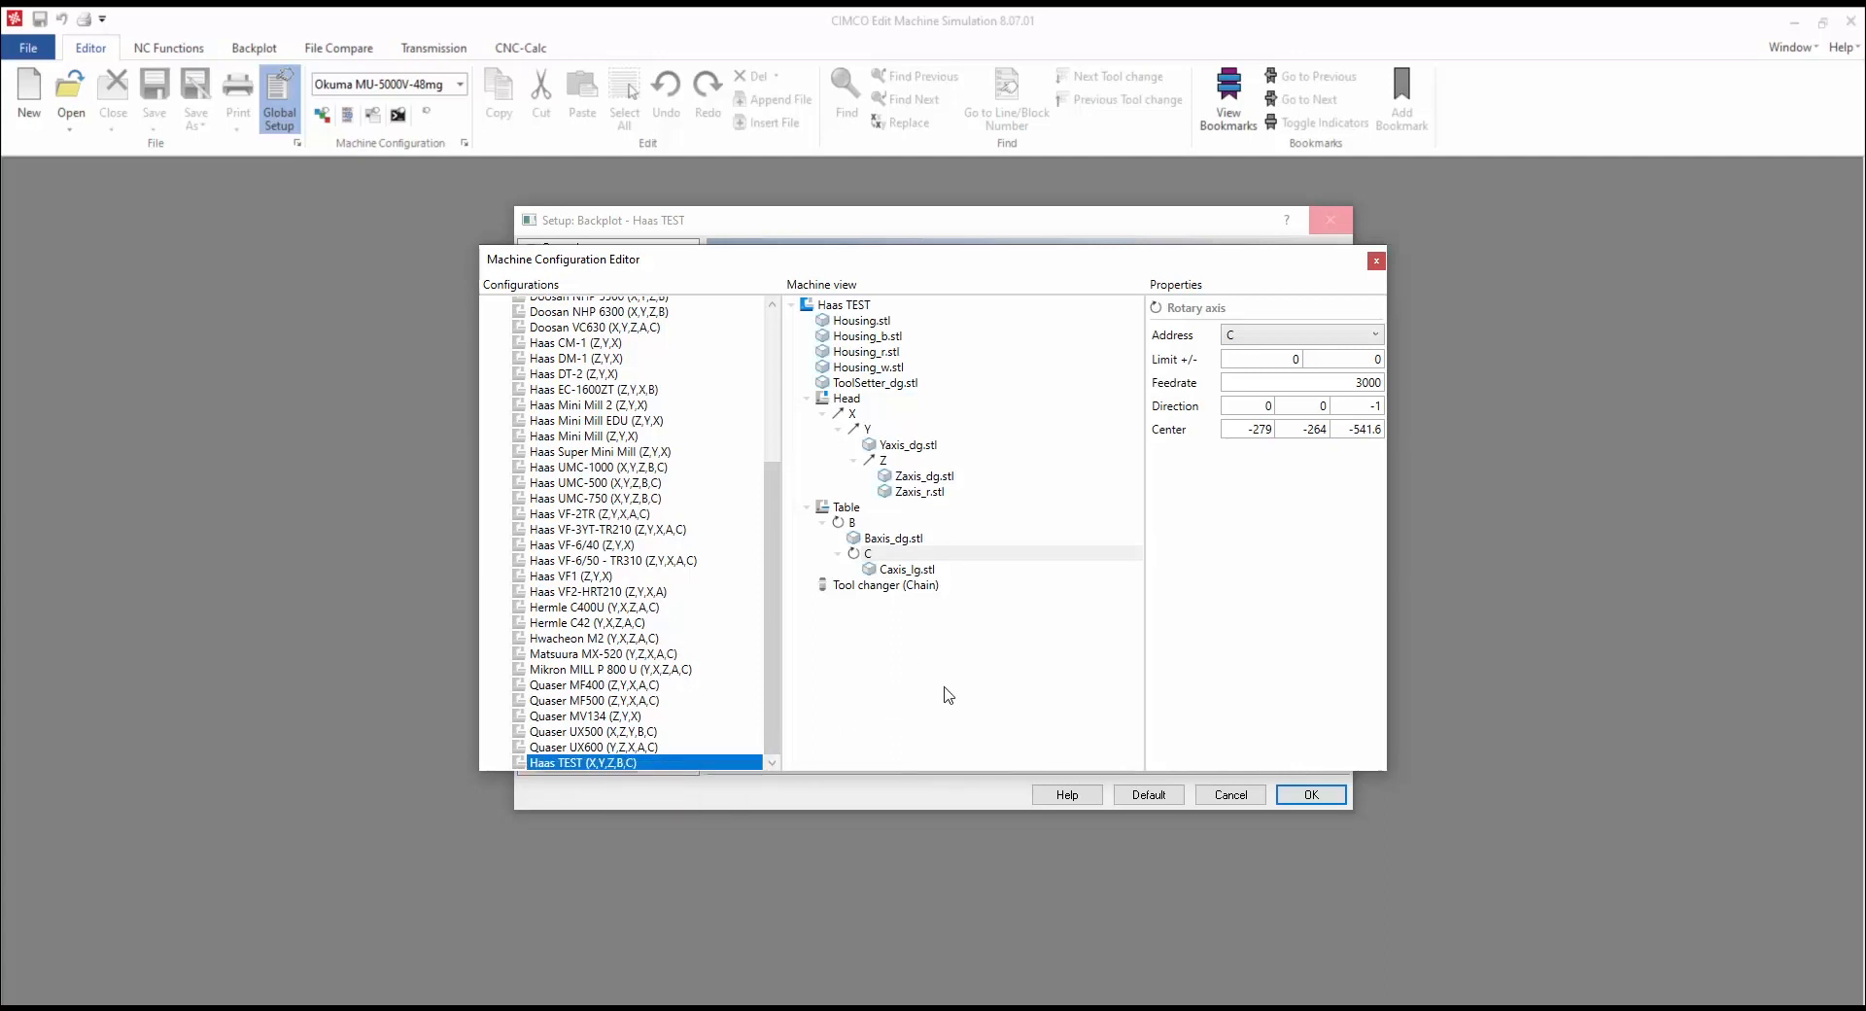
Step: Close the configuration editor, choose Haas TEST as the 4/5-axis machine setup, and confirm with OK
left_click(1376, 260)
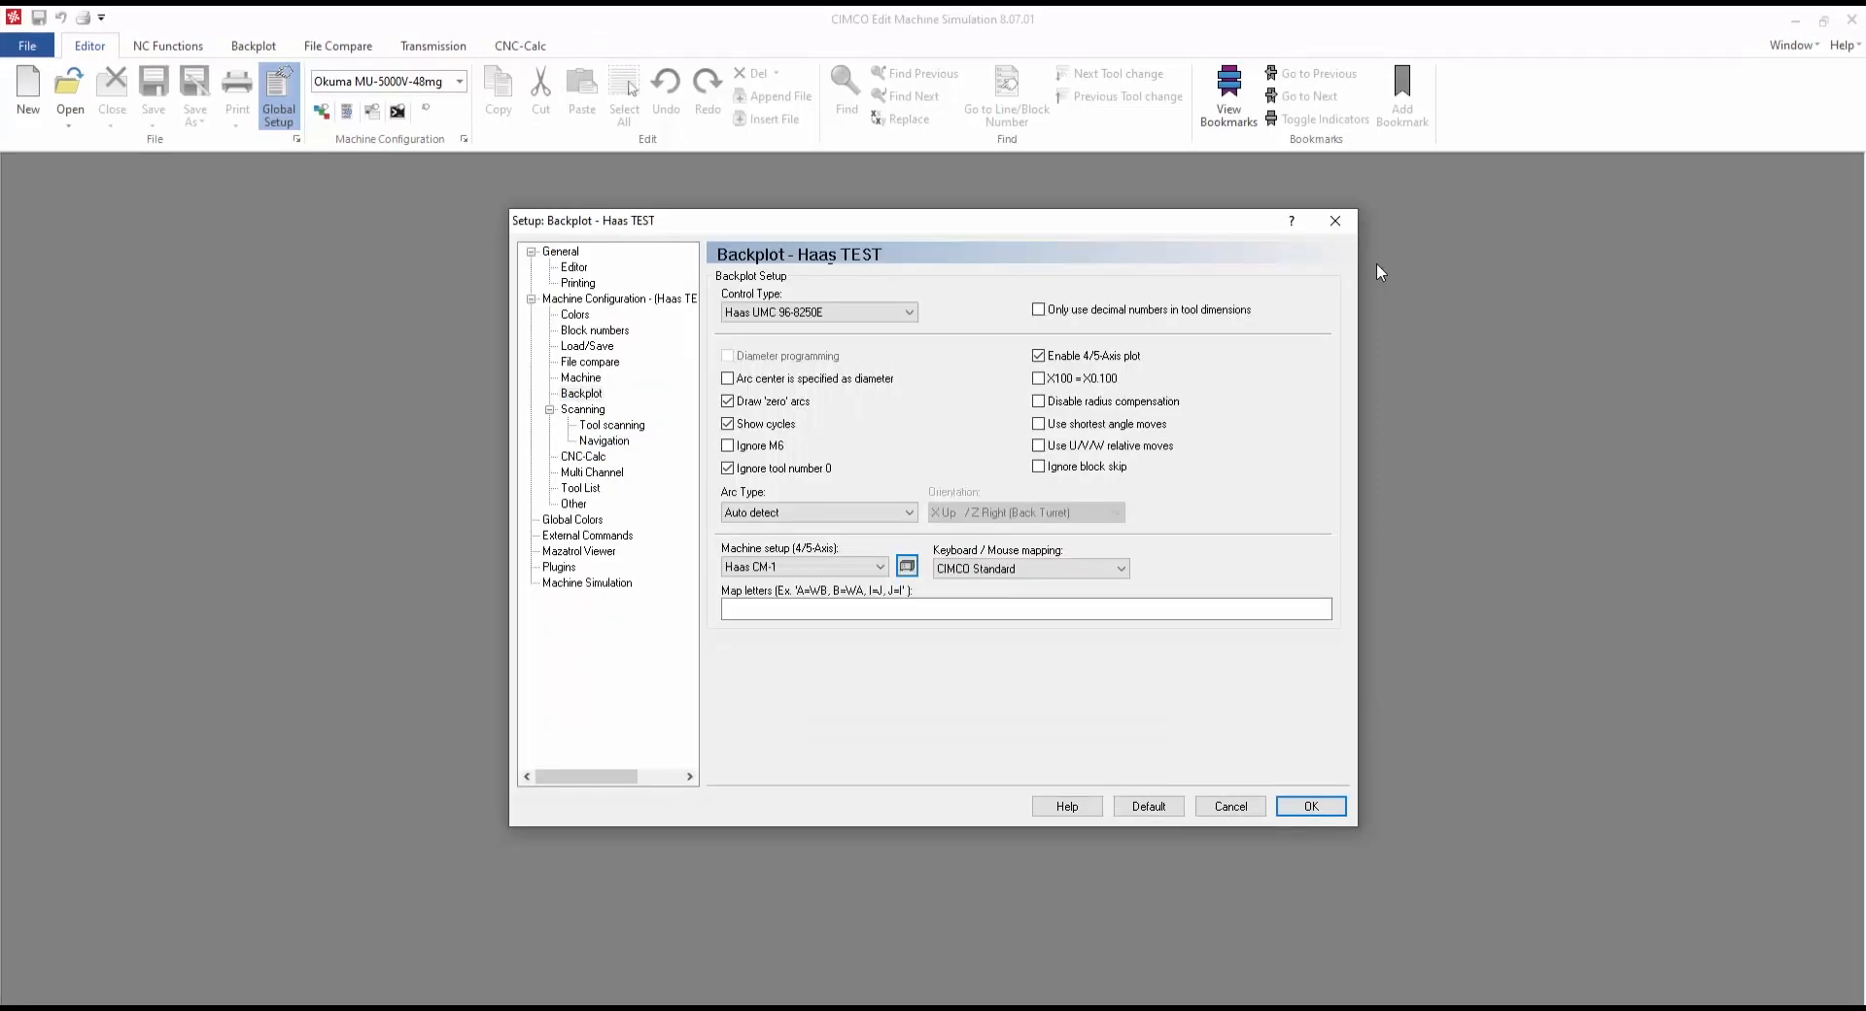
left_click(880, 569)
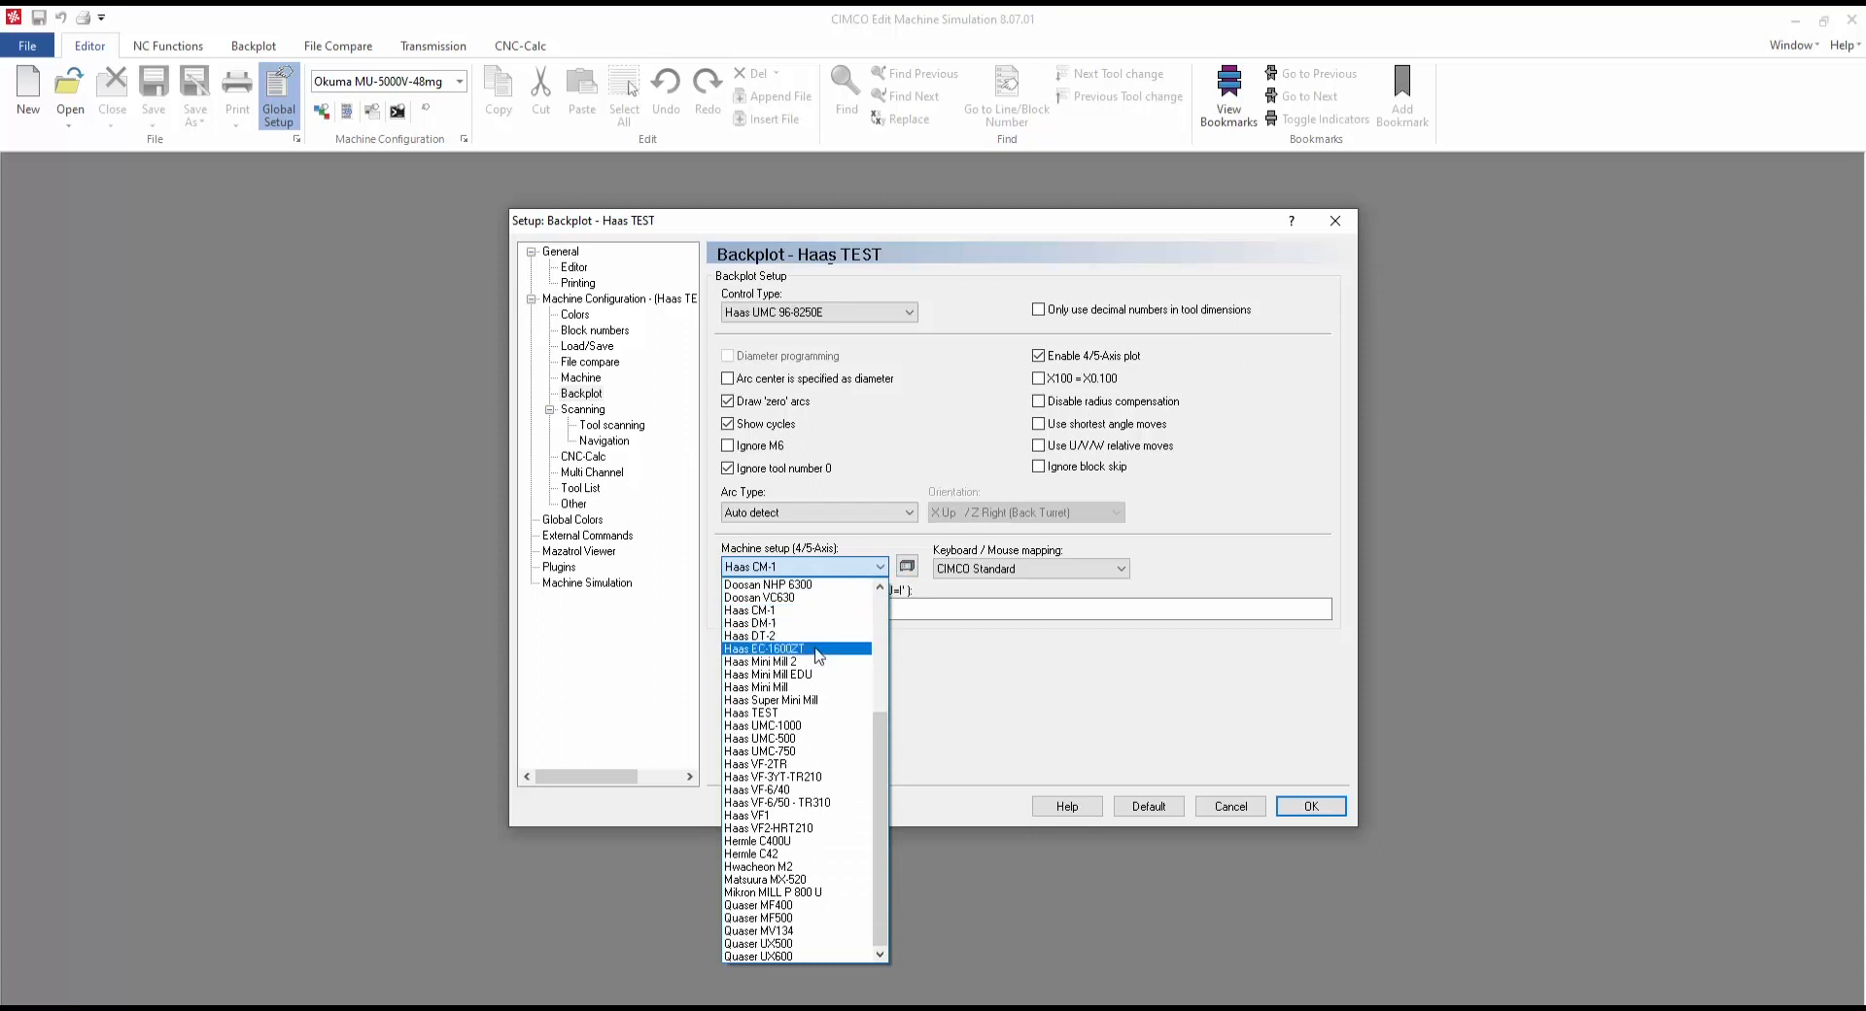
scroll(806, 688, "up", 5)
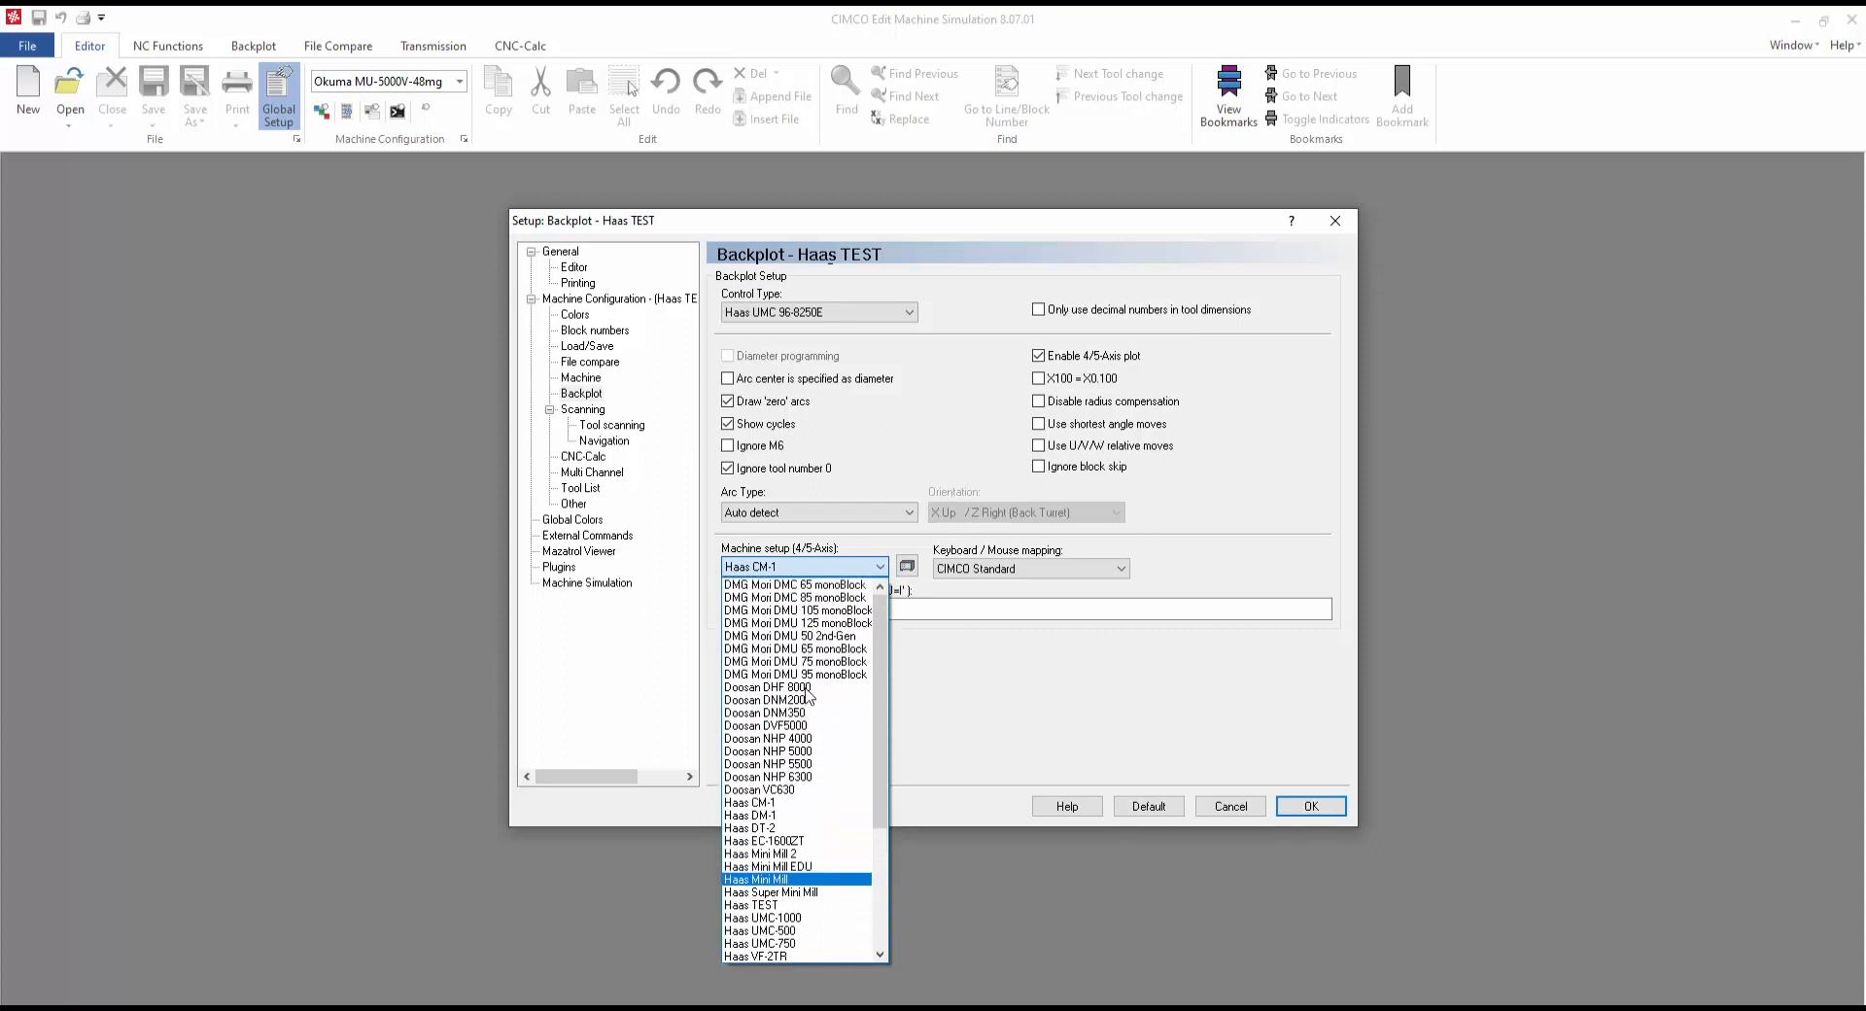
scroll(805, 696, "down", 5)
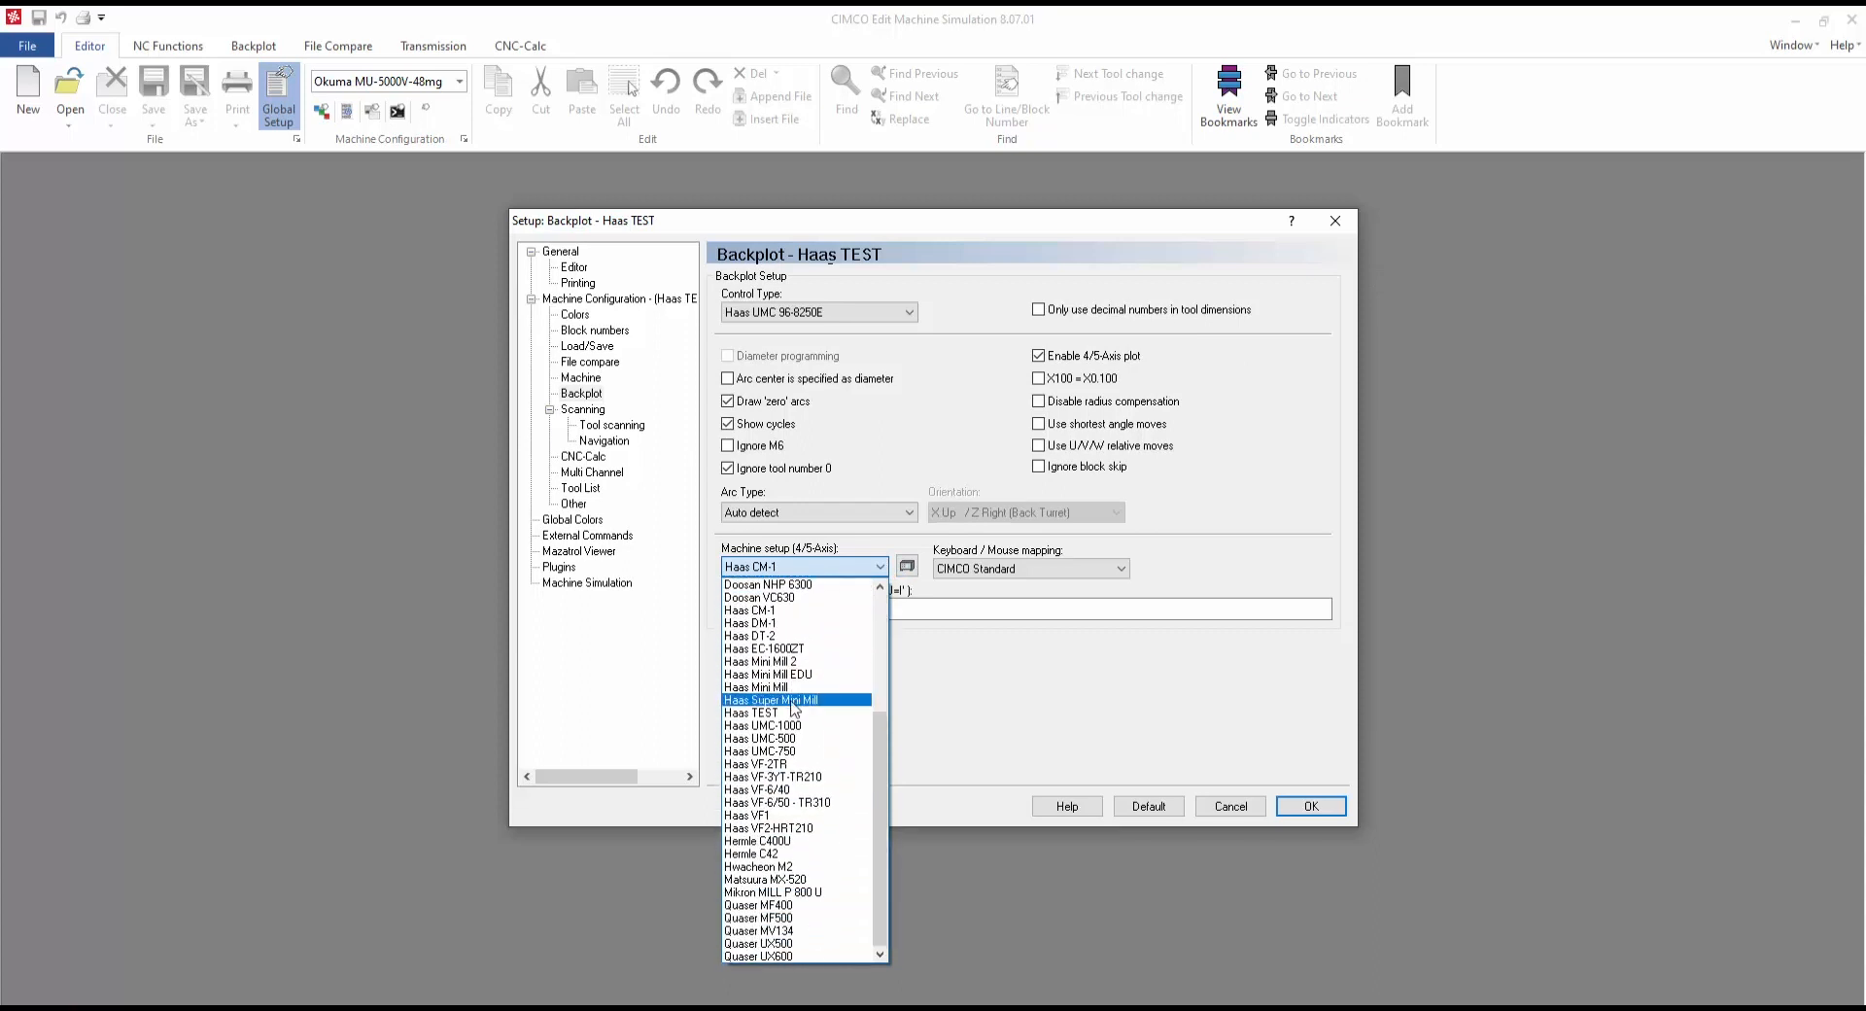
left_click(783, 715)
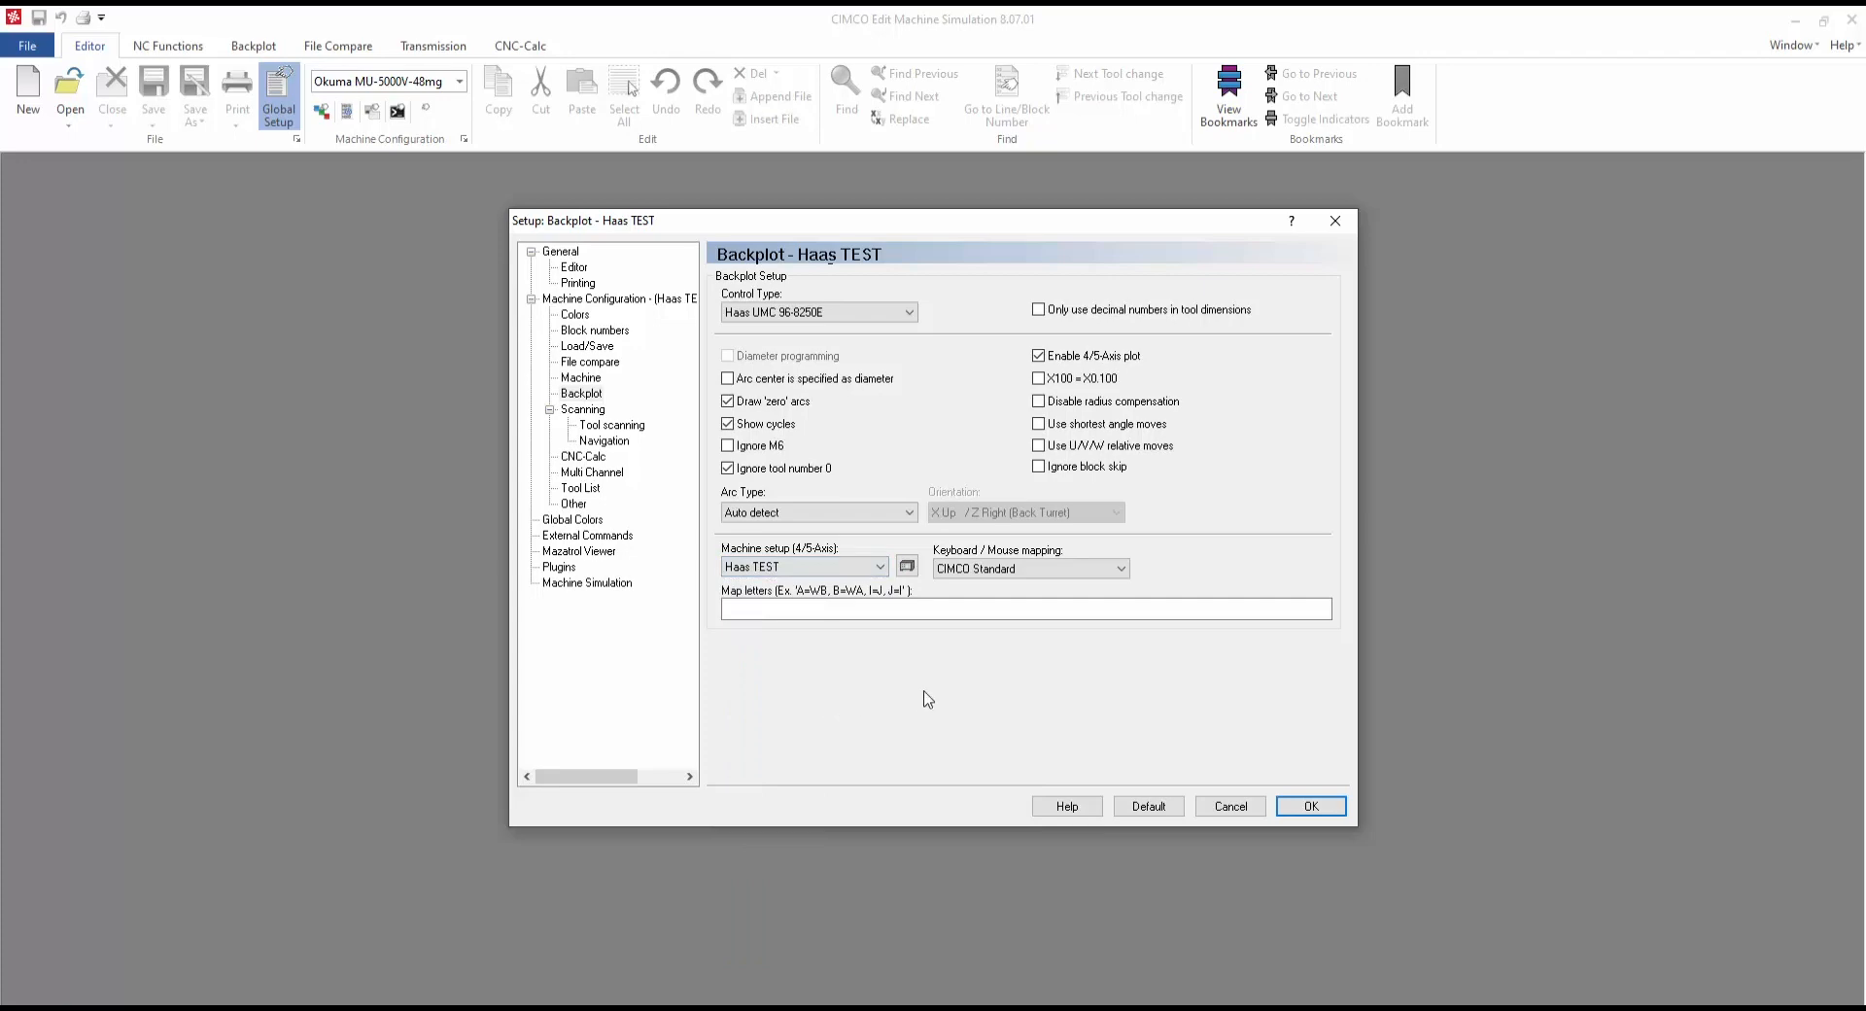
left_click(1314, 808)
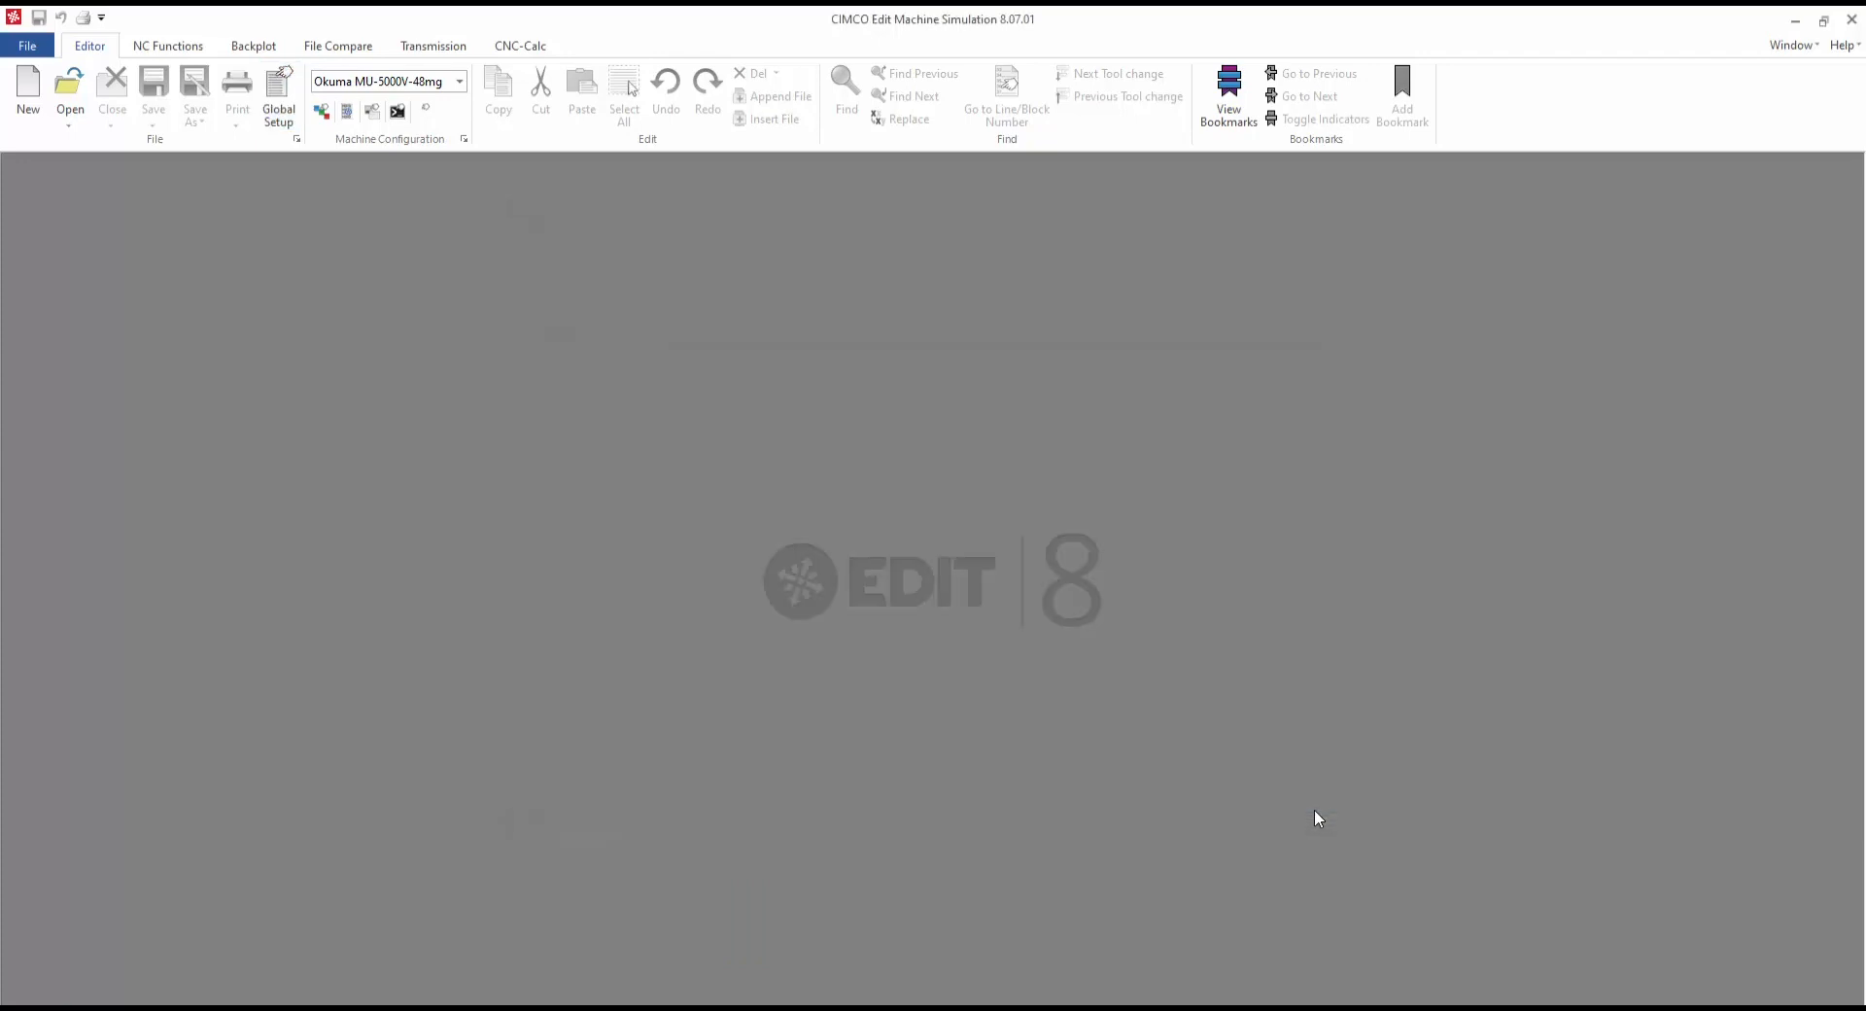
Step: Open recent file 5X-Demopart.NC, keep Haas TEST as machine configuration, and switch to Backplot
left_click(69, 115)
left_click(218, 188)
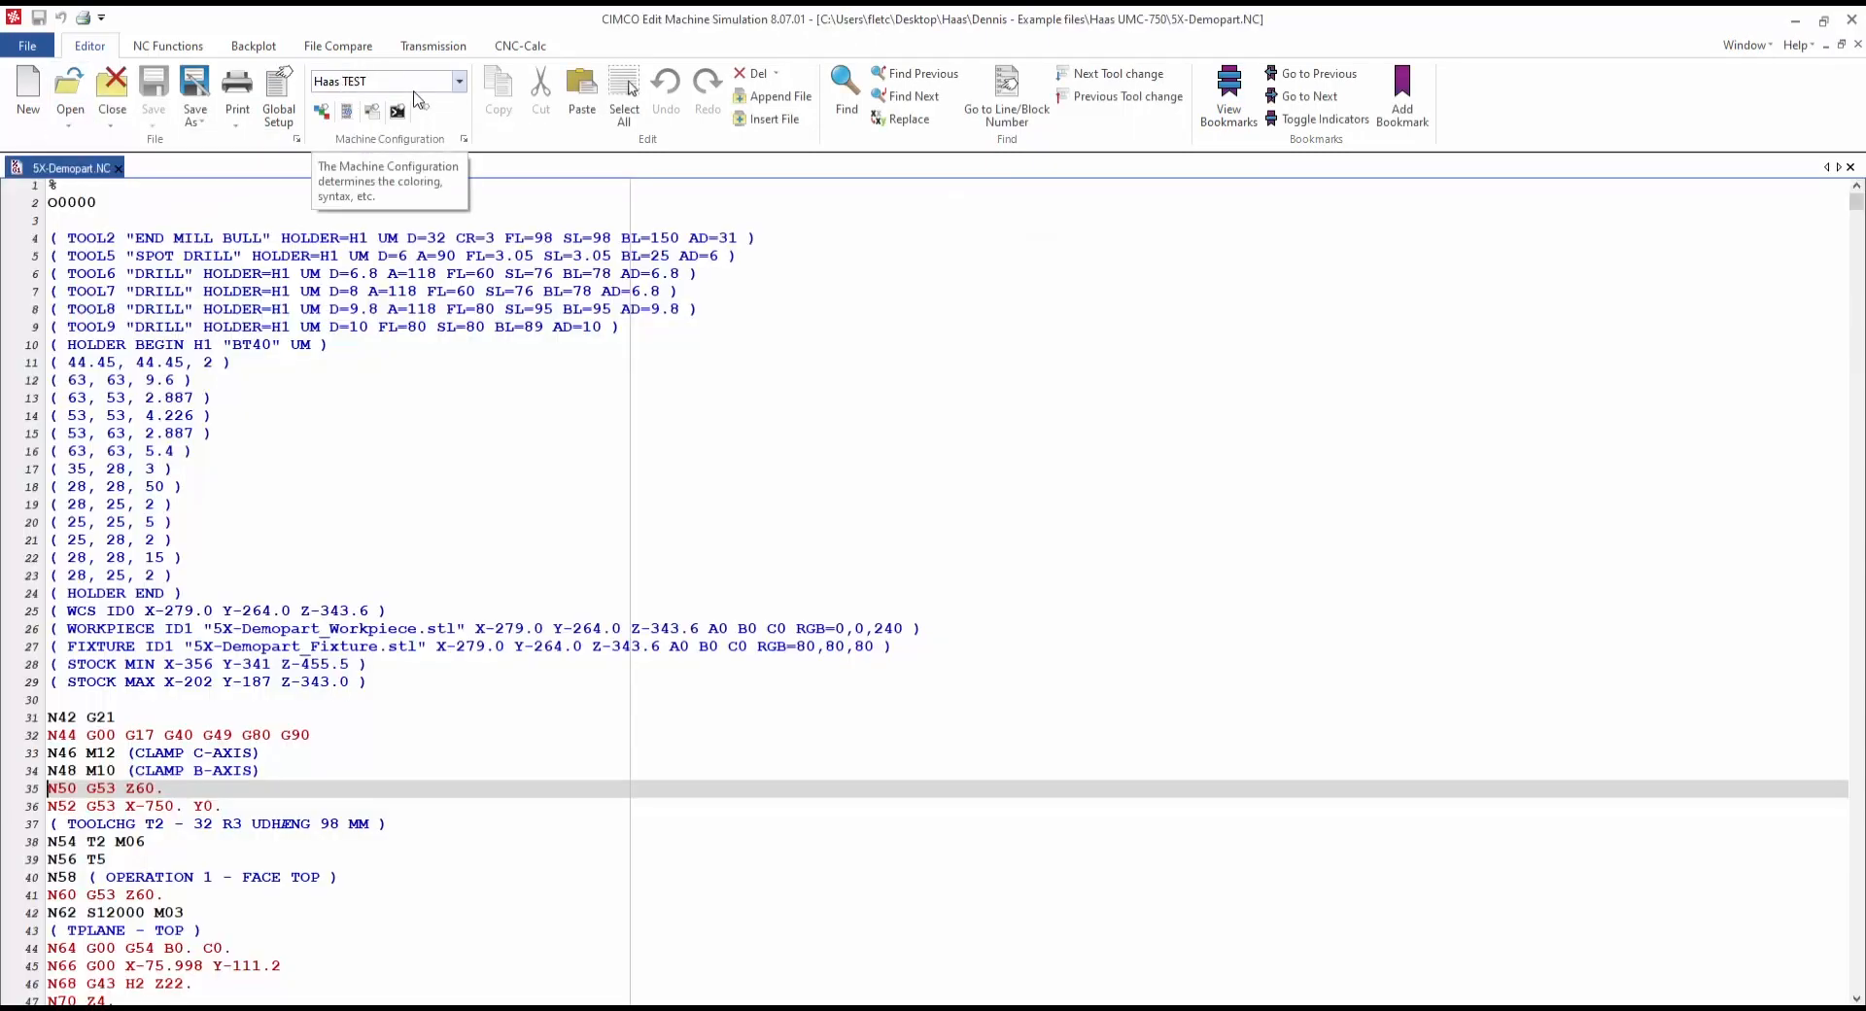
left_click(458, 81)
left_click(442, 119)
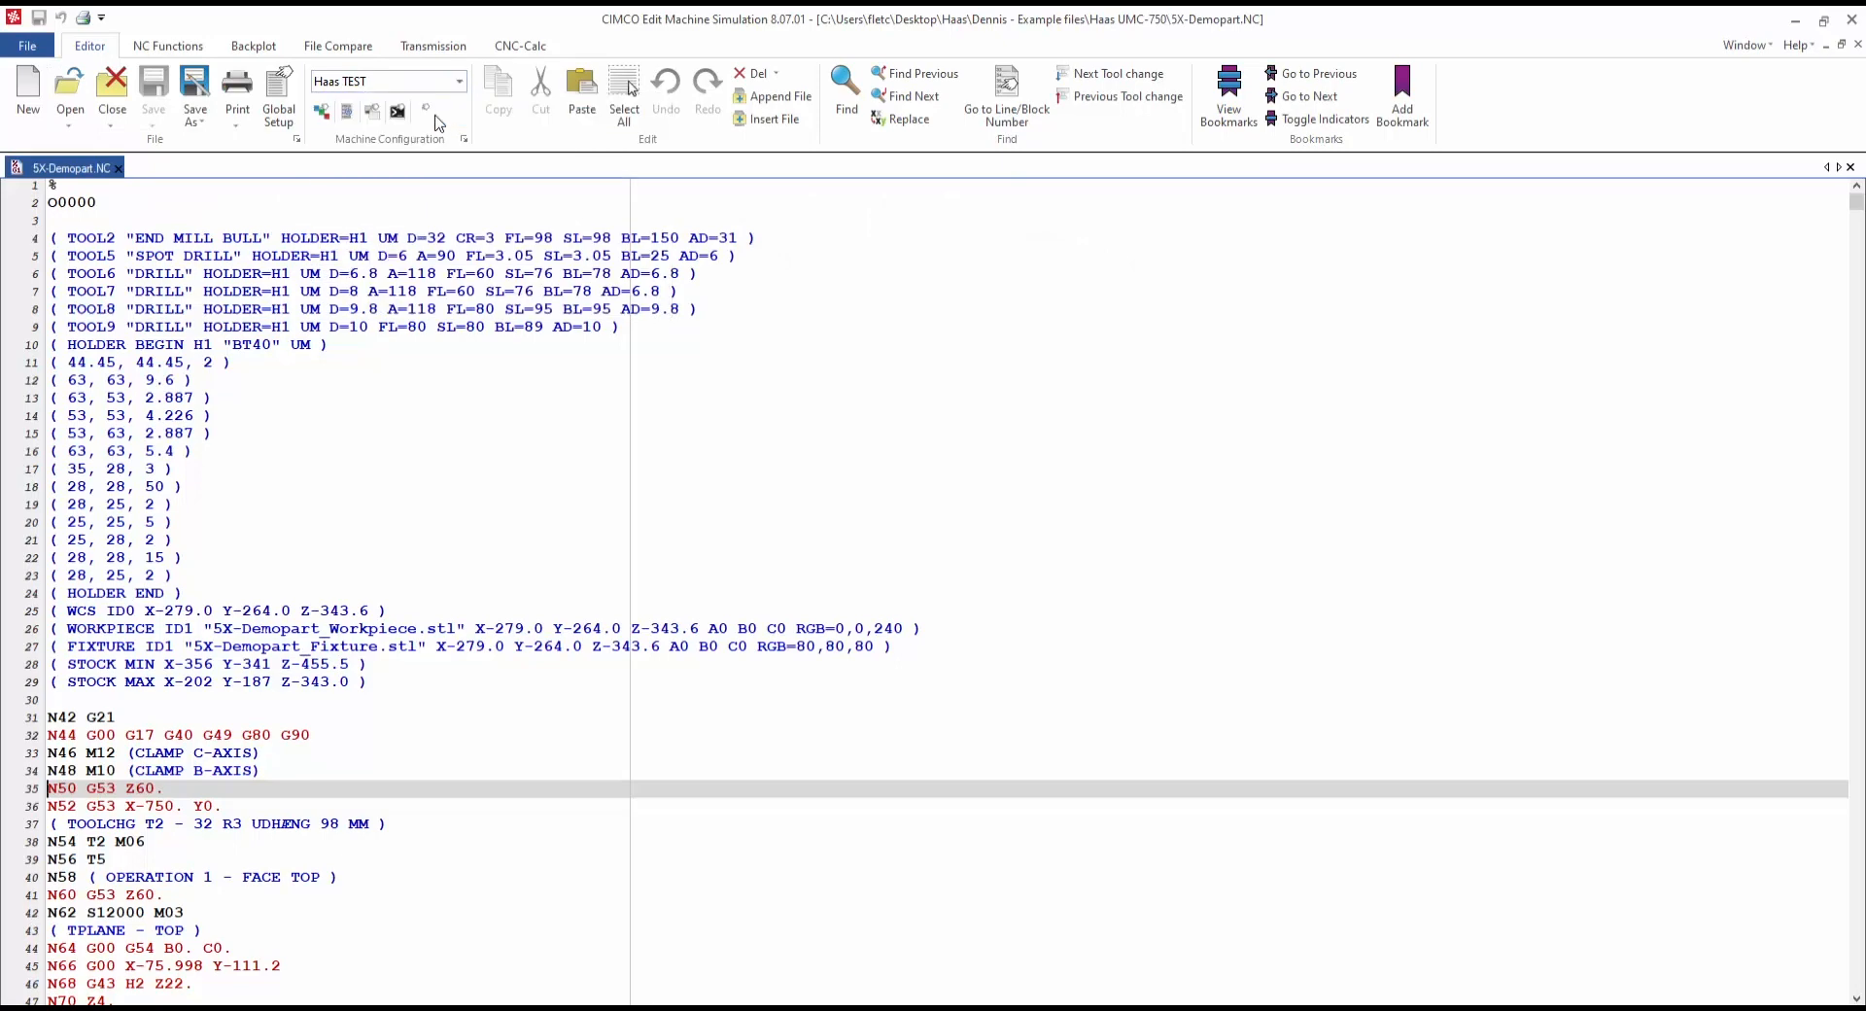
left_click(255, 47)
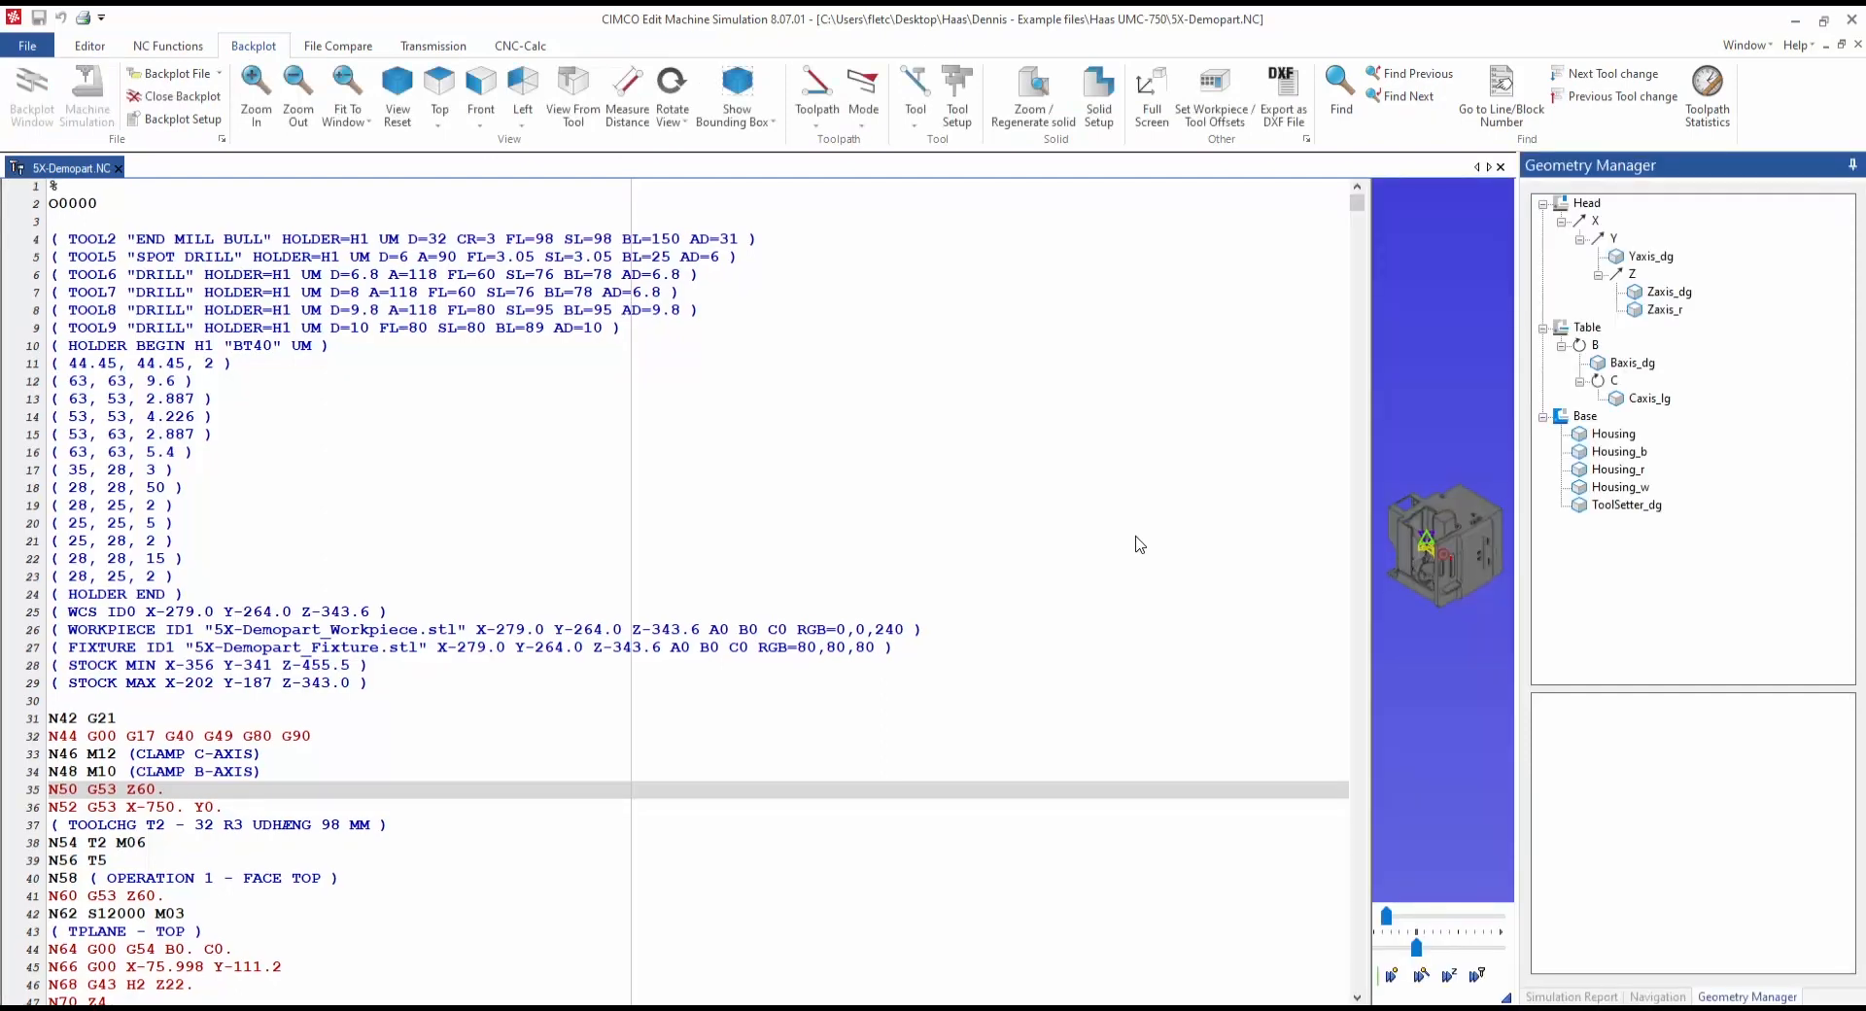
Step: Widen and turn the backplot view, then give Housing_w a light colour
left_click_drag(1370, 405, 533, 403)
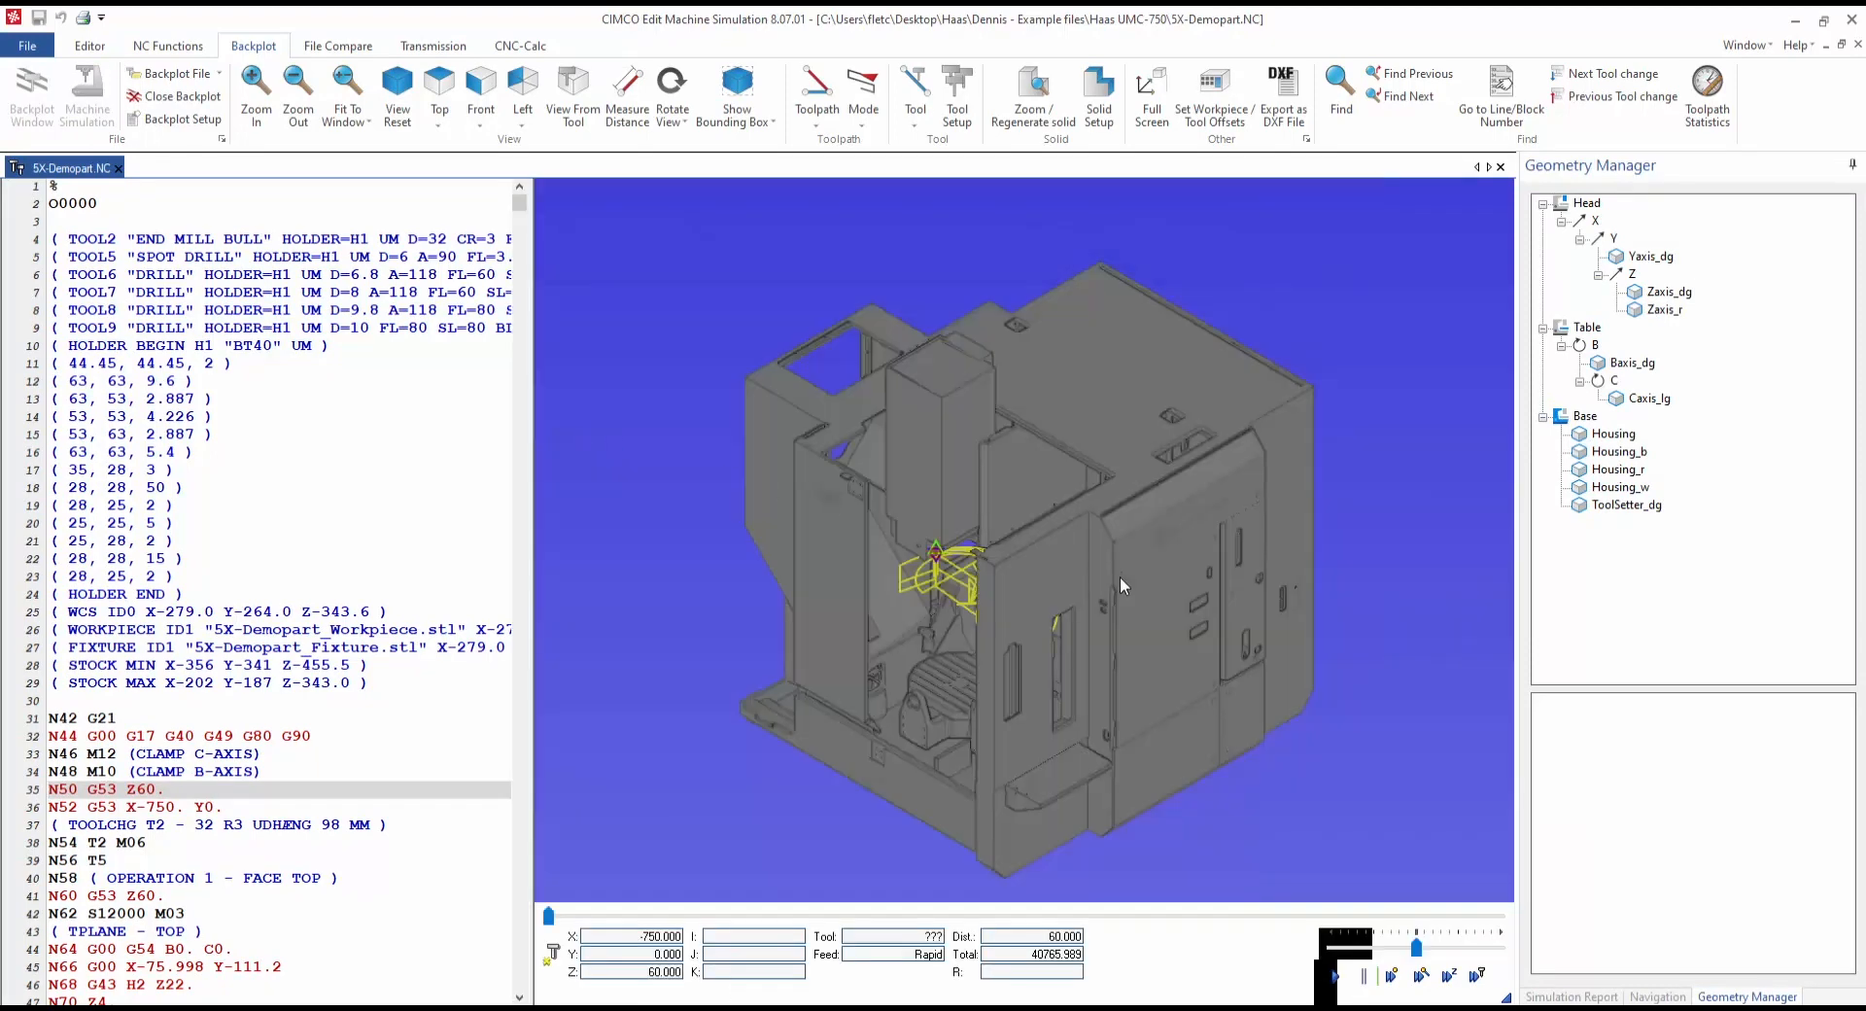
left_click_drag(1120, 575, 1158, 560)
left_click(1626, 505)
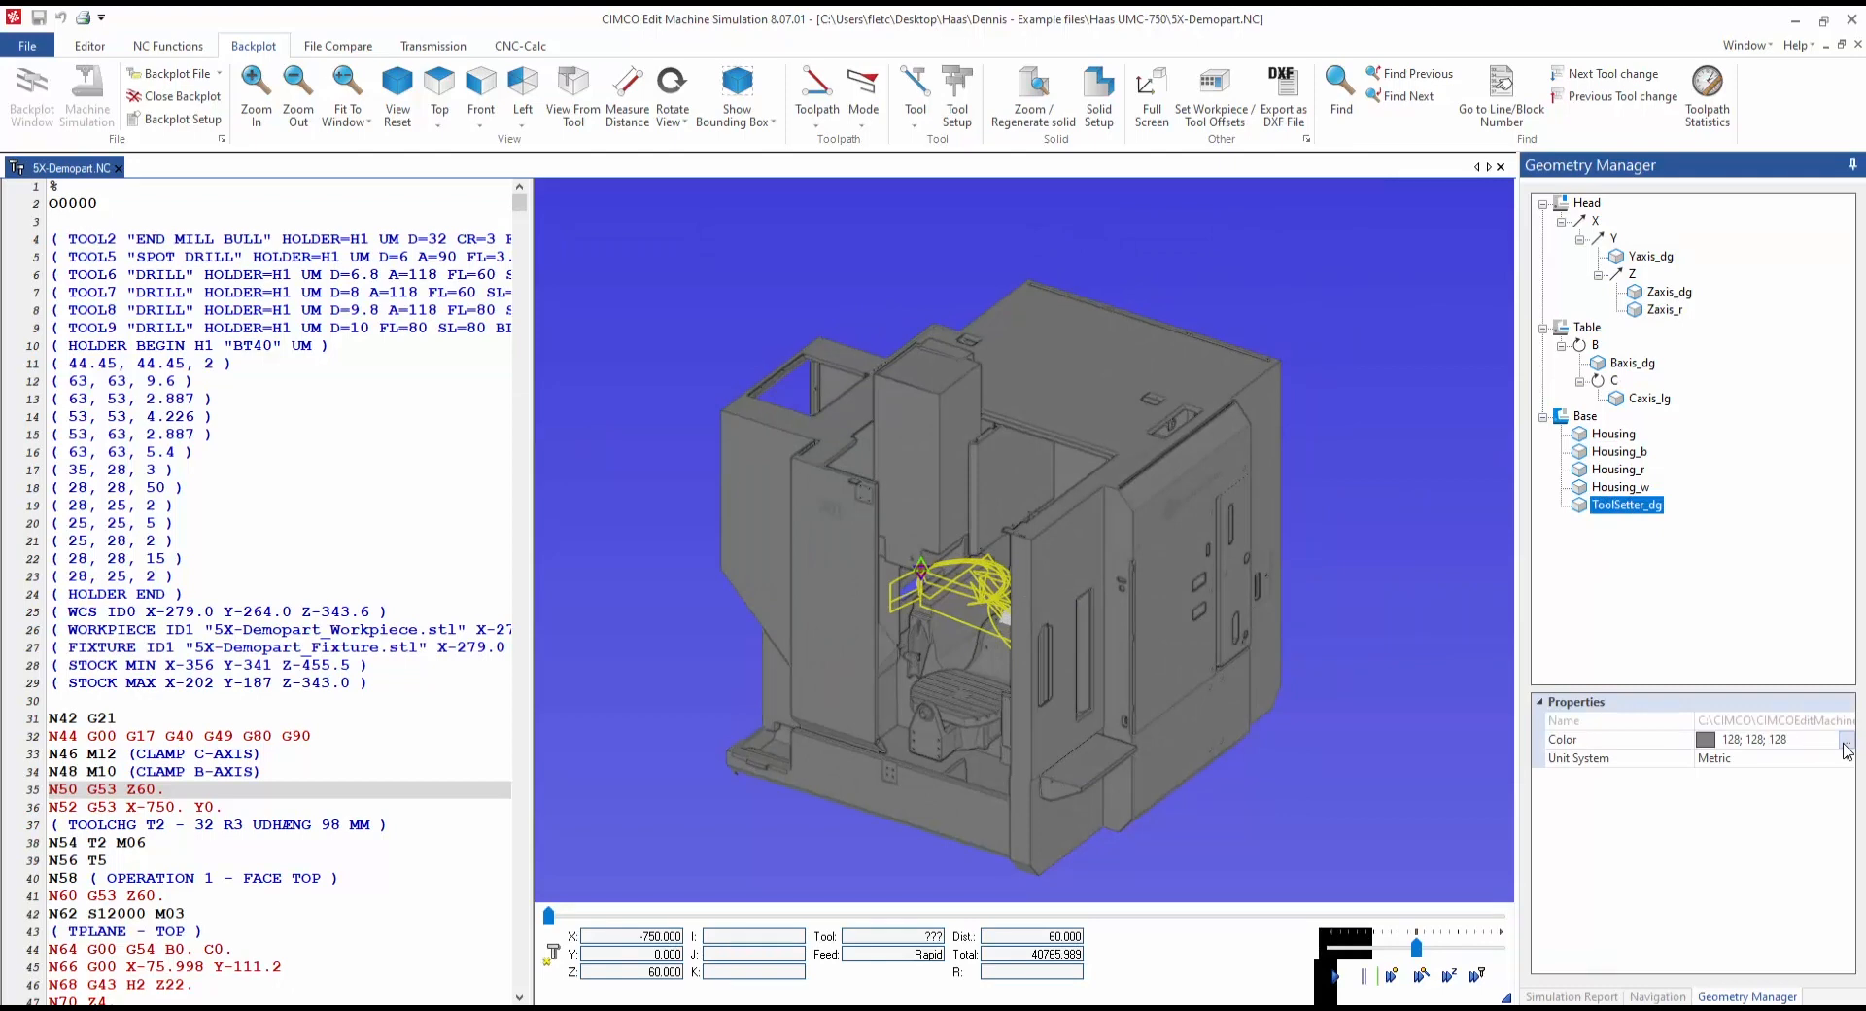
key("Up")
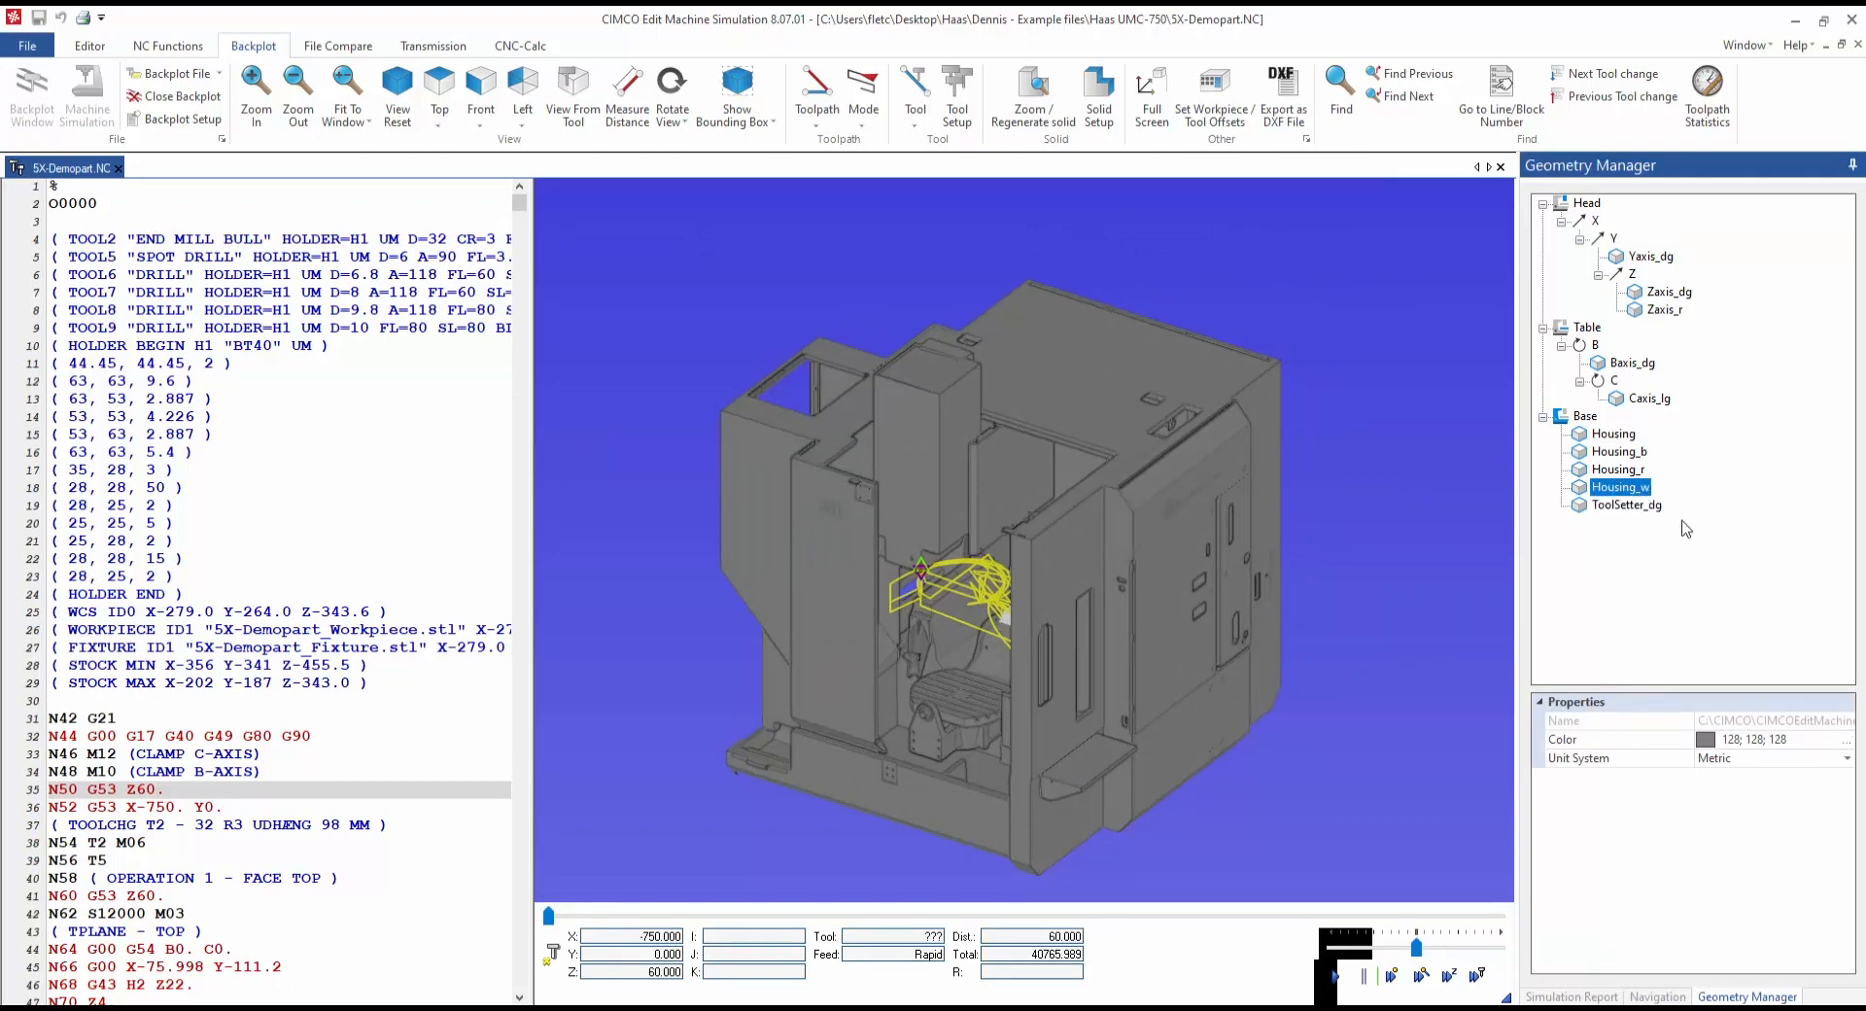
left_click(1836, 739)
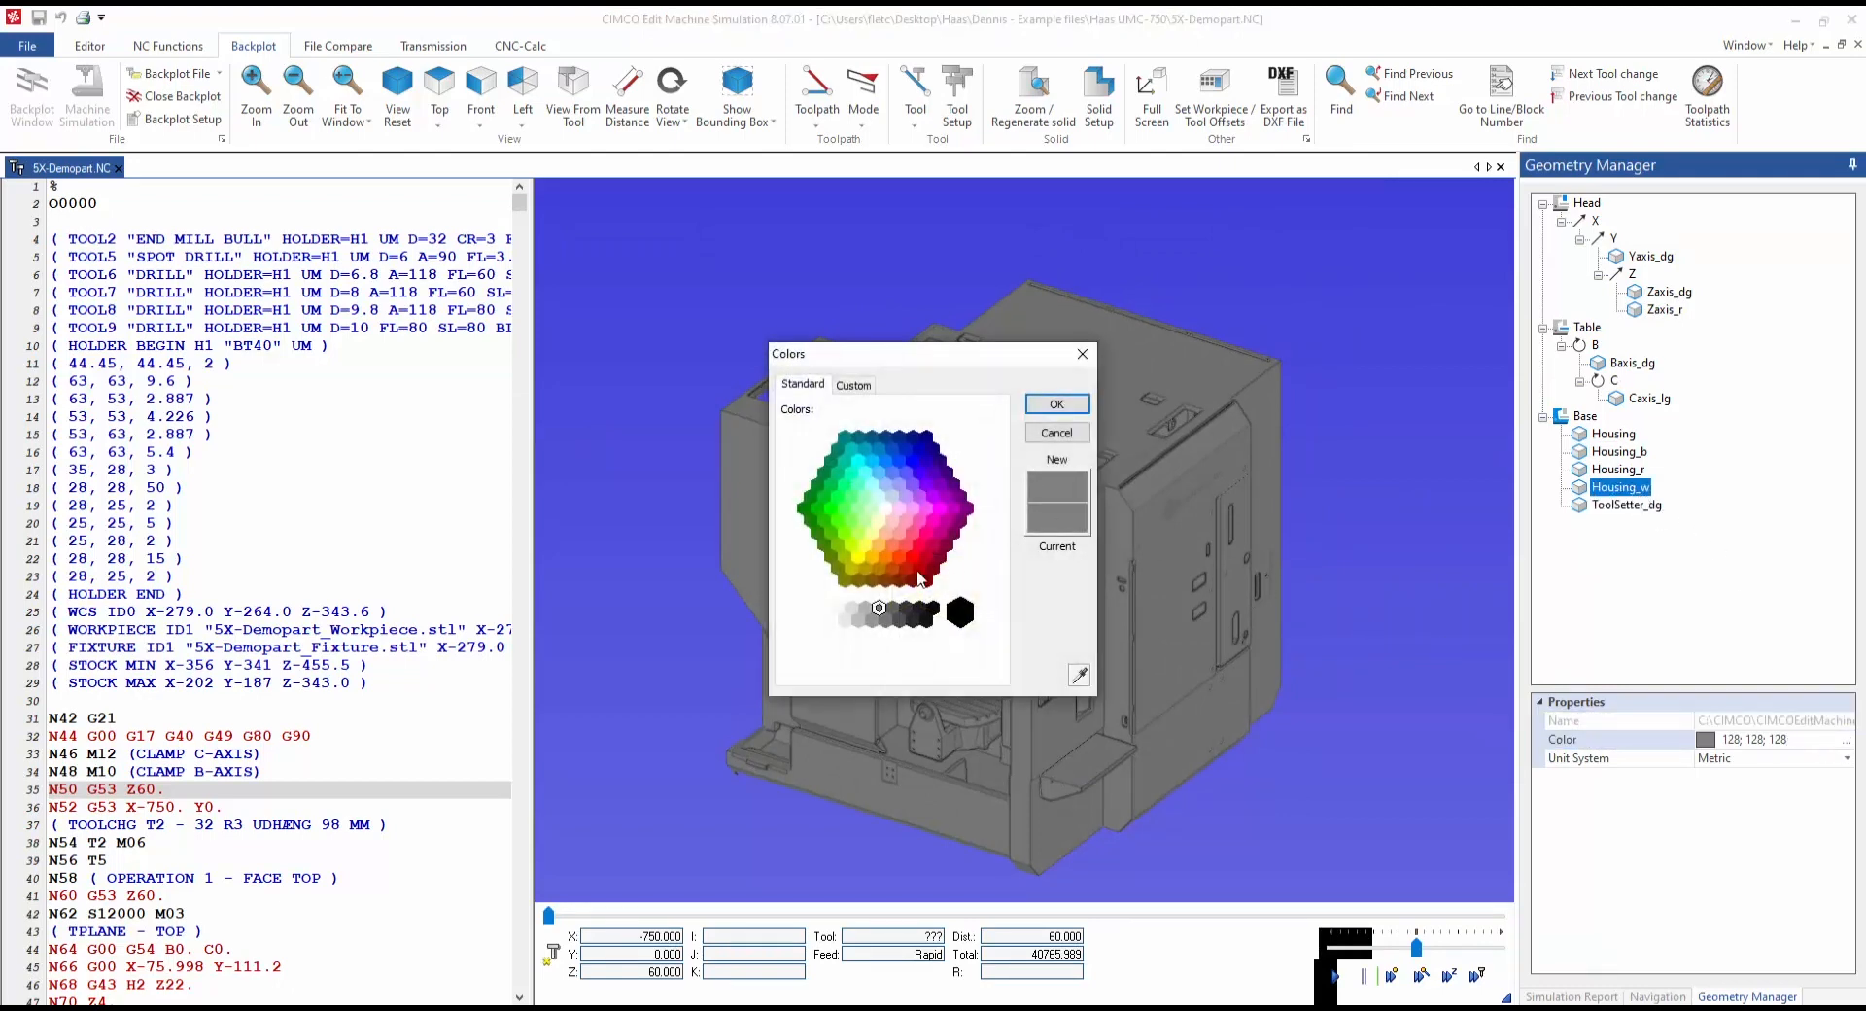
left_click(810, 612)
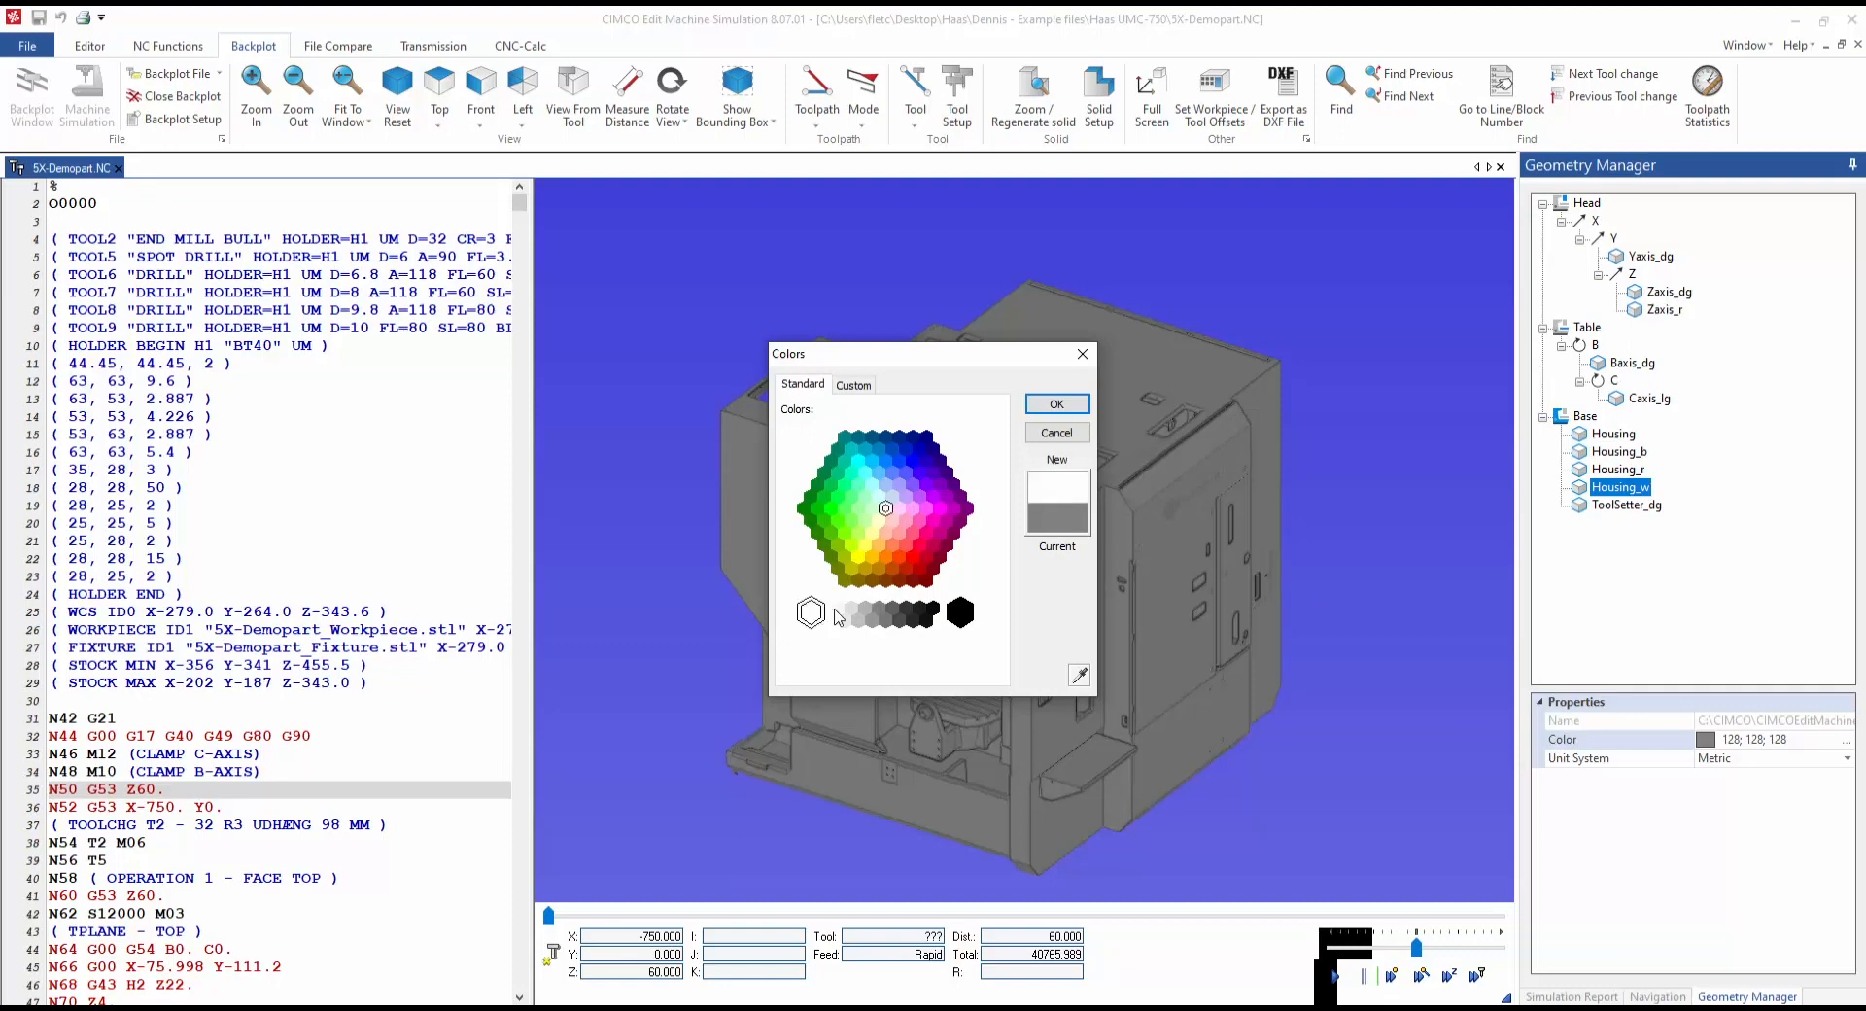
left_click(1058, 404)
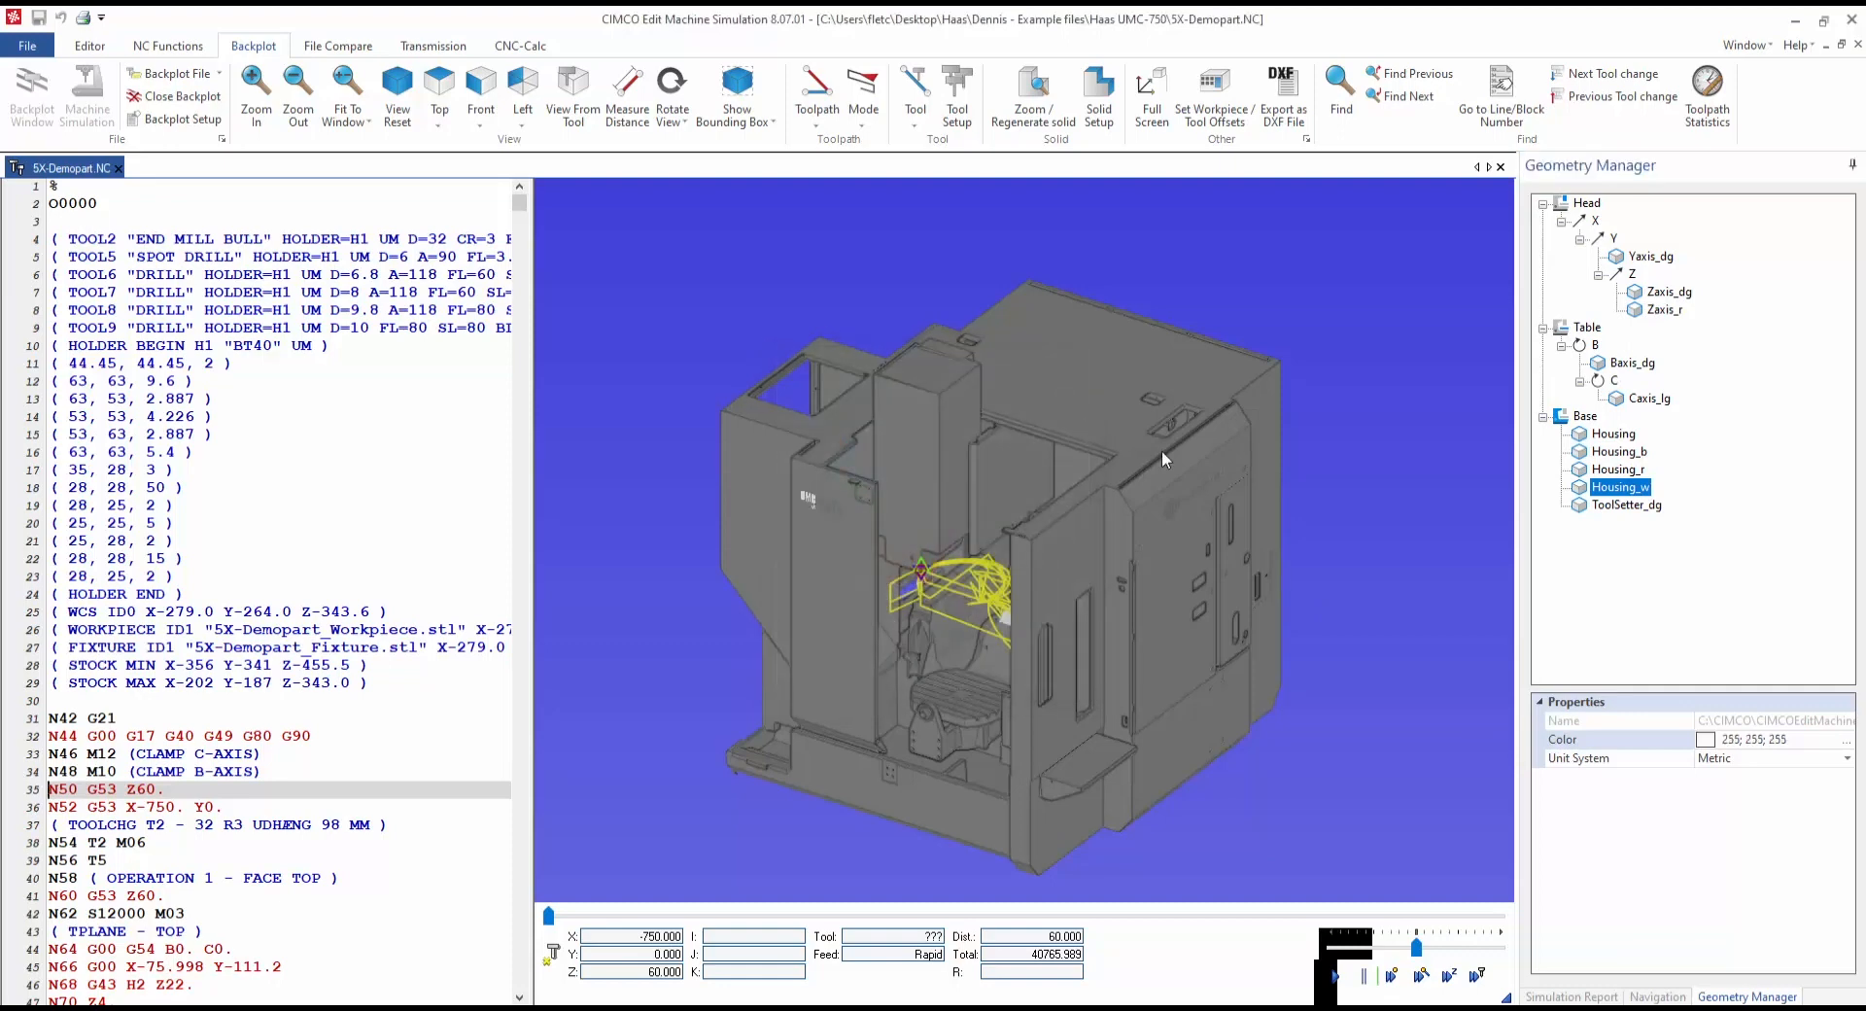
Step: Colour the Housing part white and Housing_b black
left_click(1614, 433)
left_click(1847, 739)
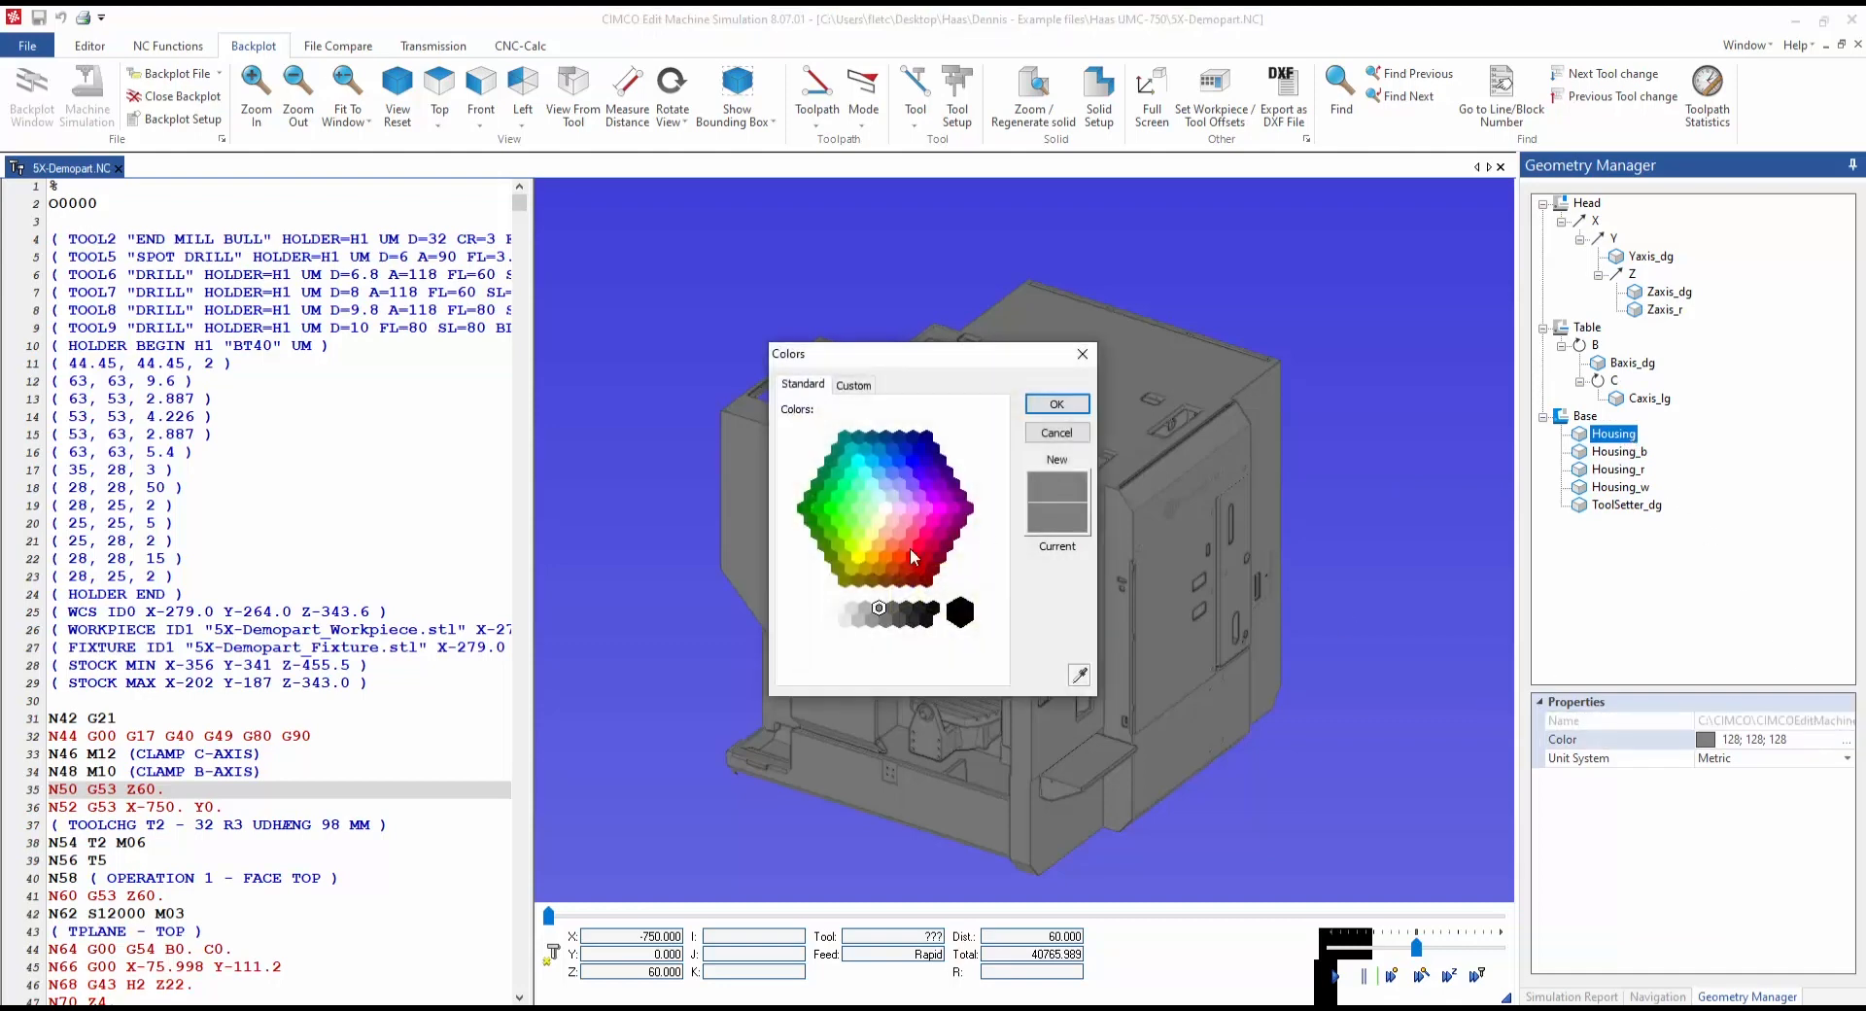
left_click(848, 612)
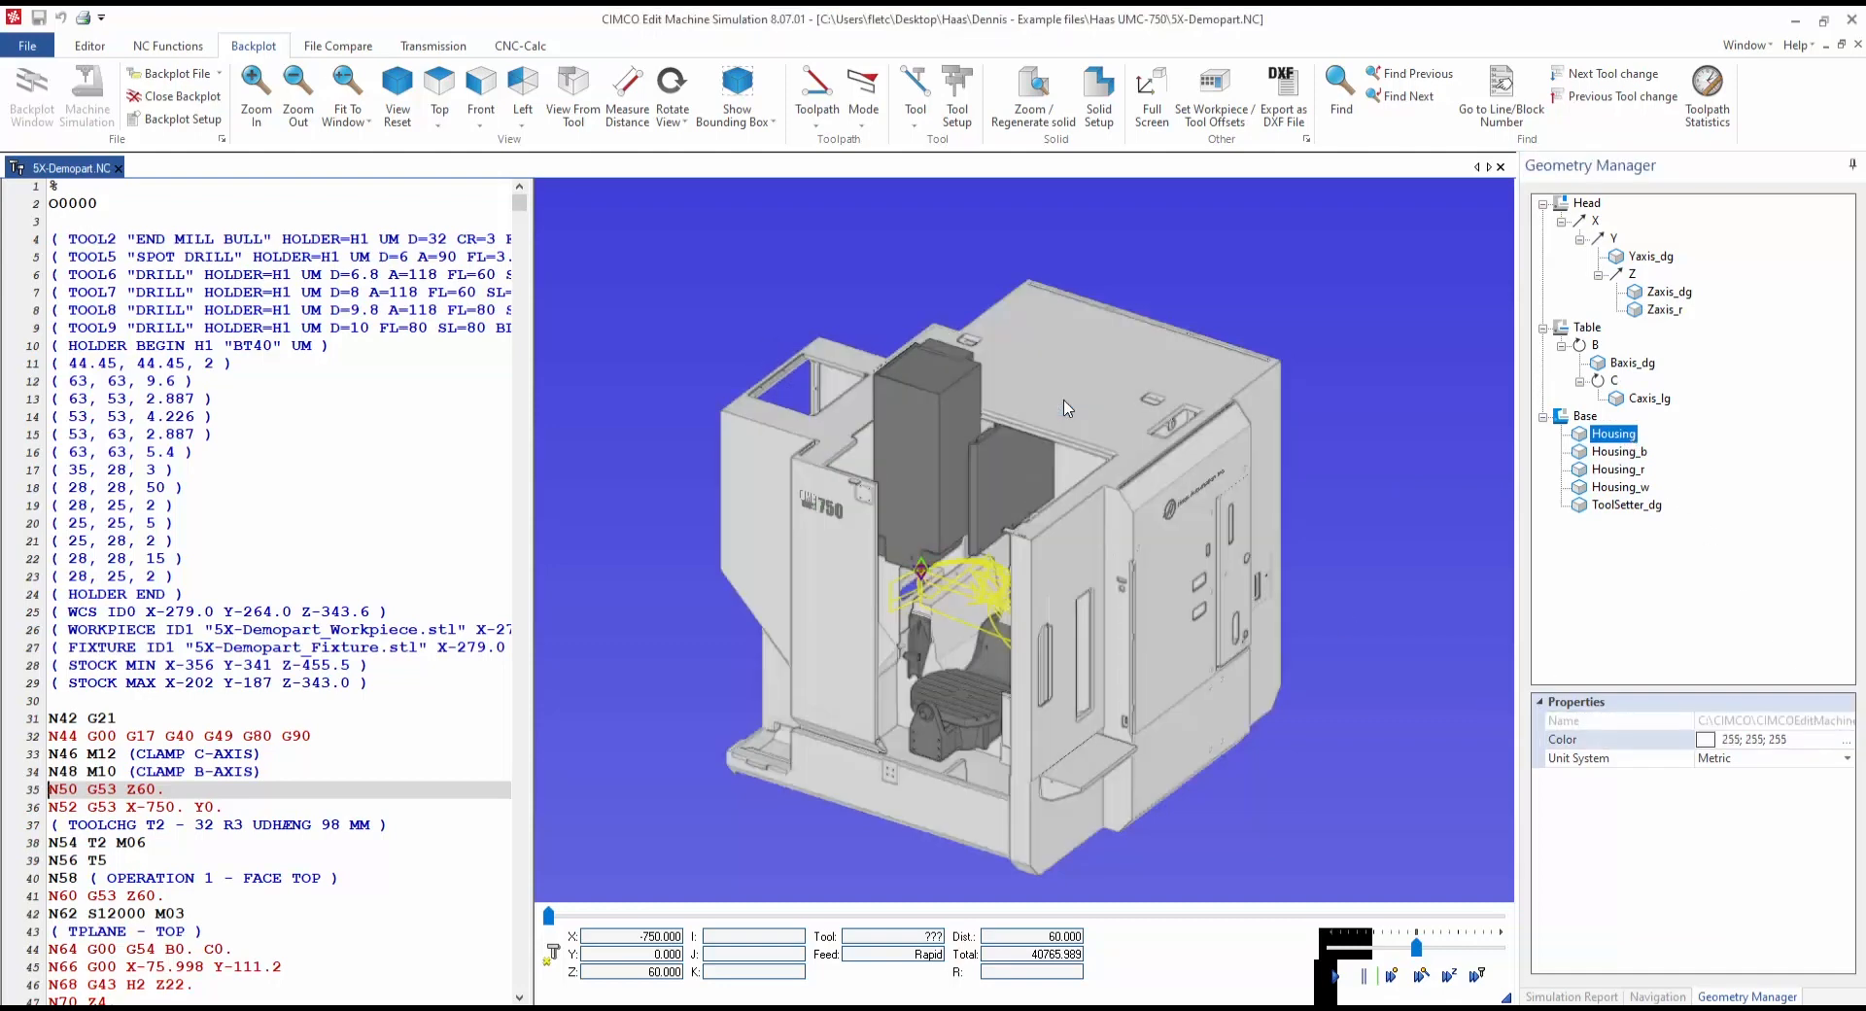
left_click(1056, 404)
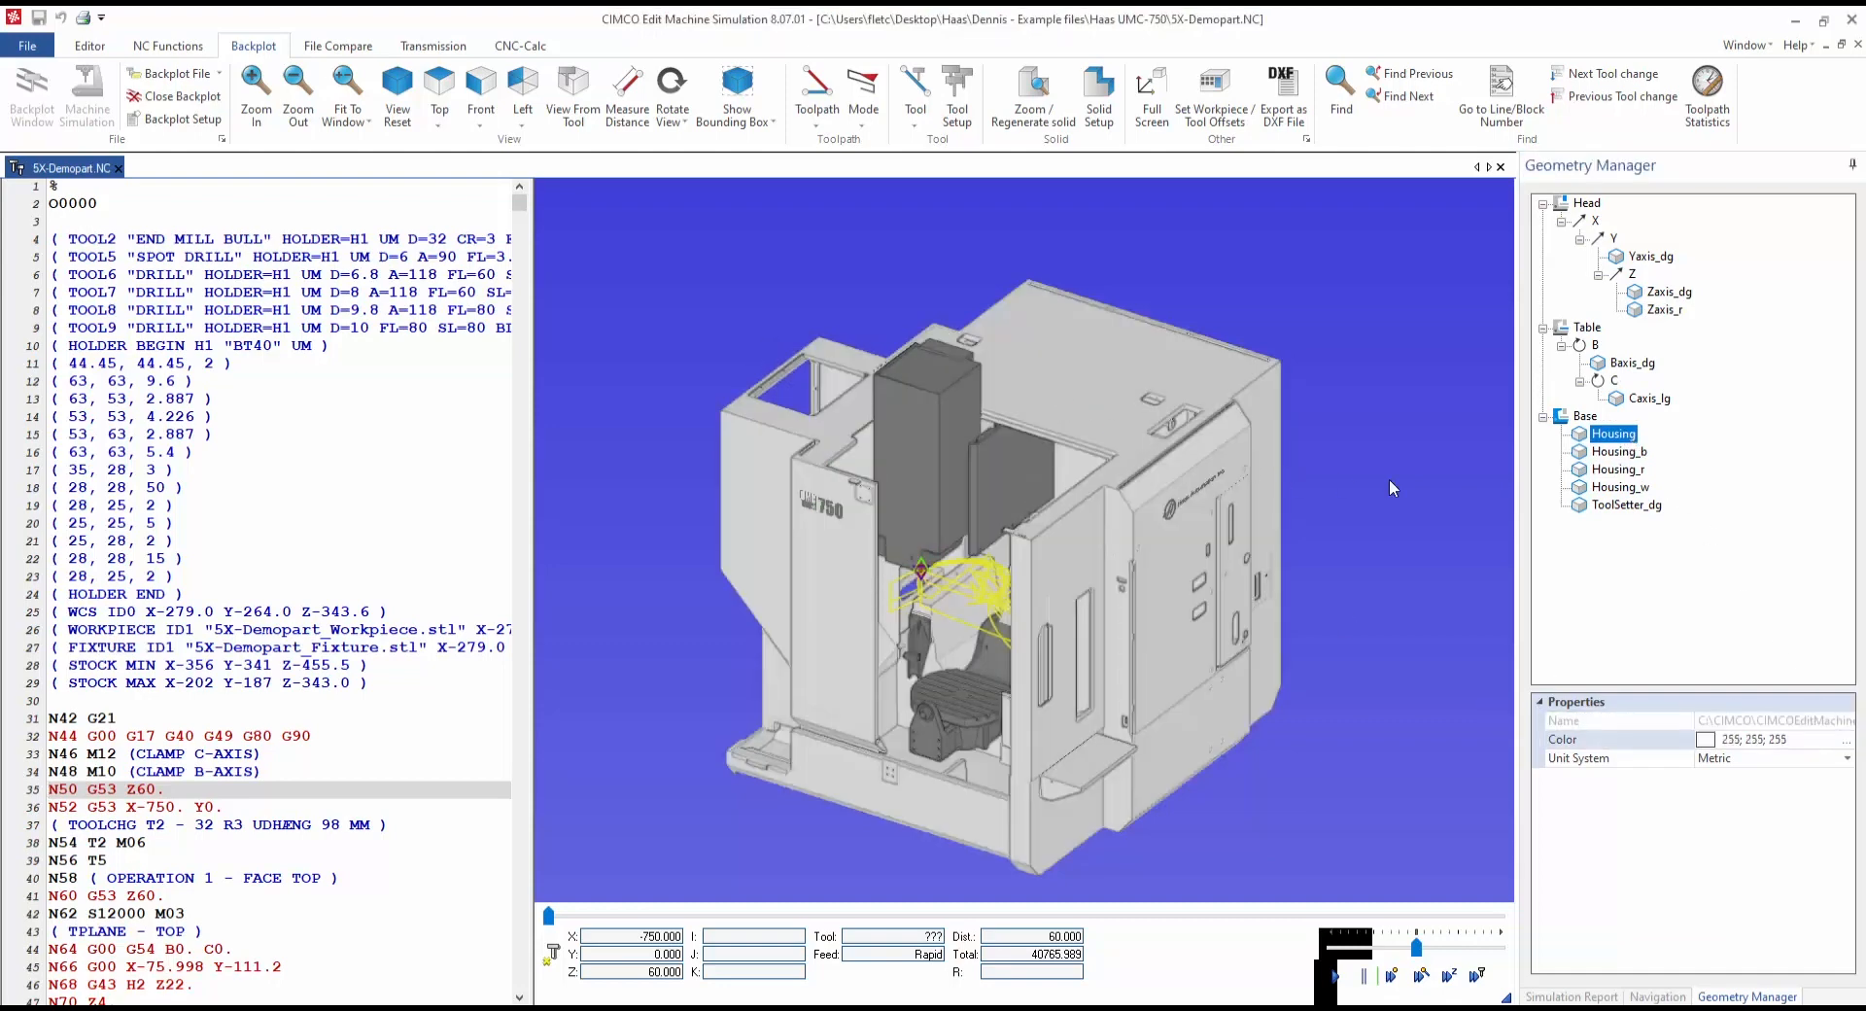
left_click(1845, 738)
left_click(969, 612)
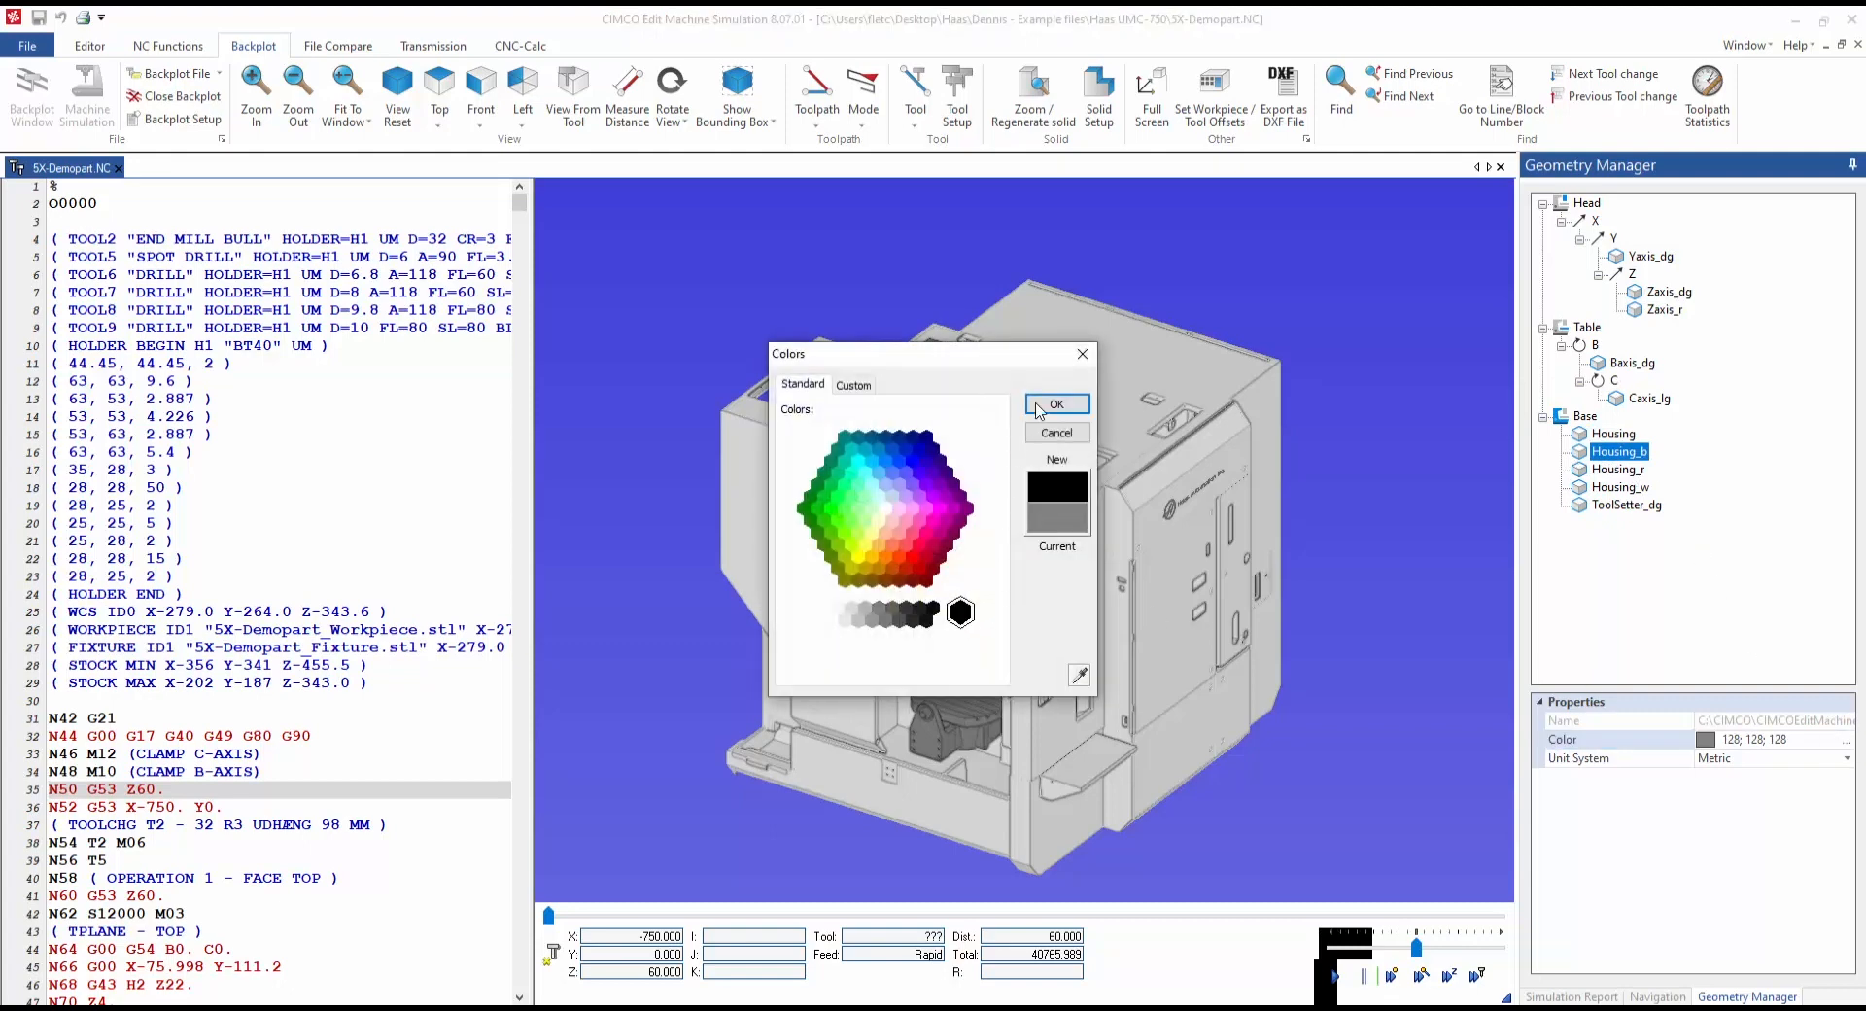
left_click(1056, 403)
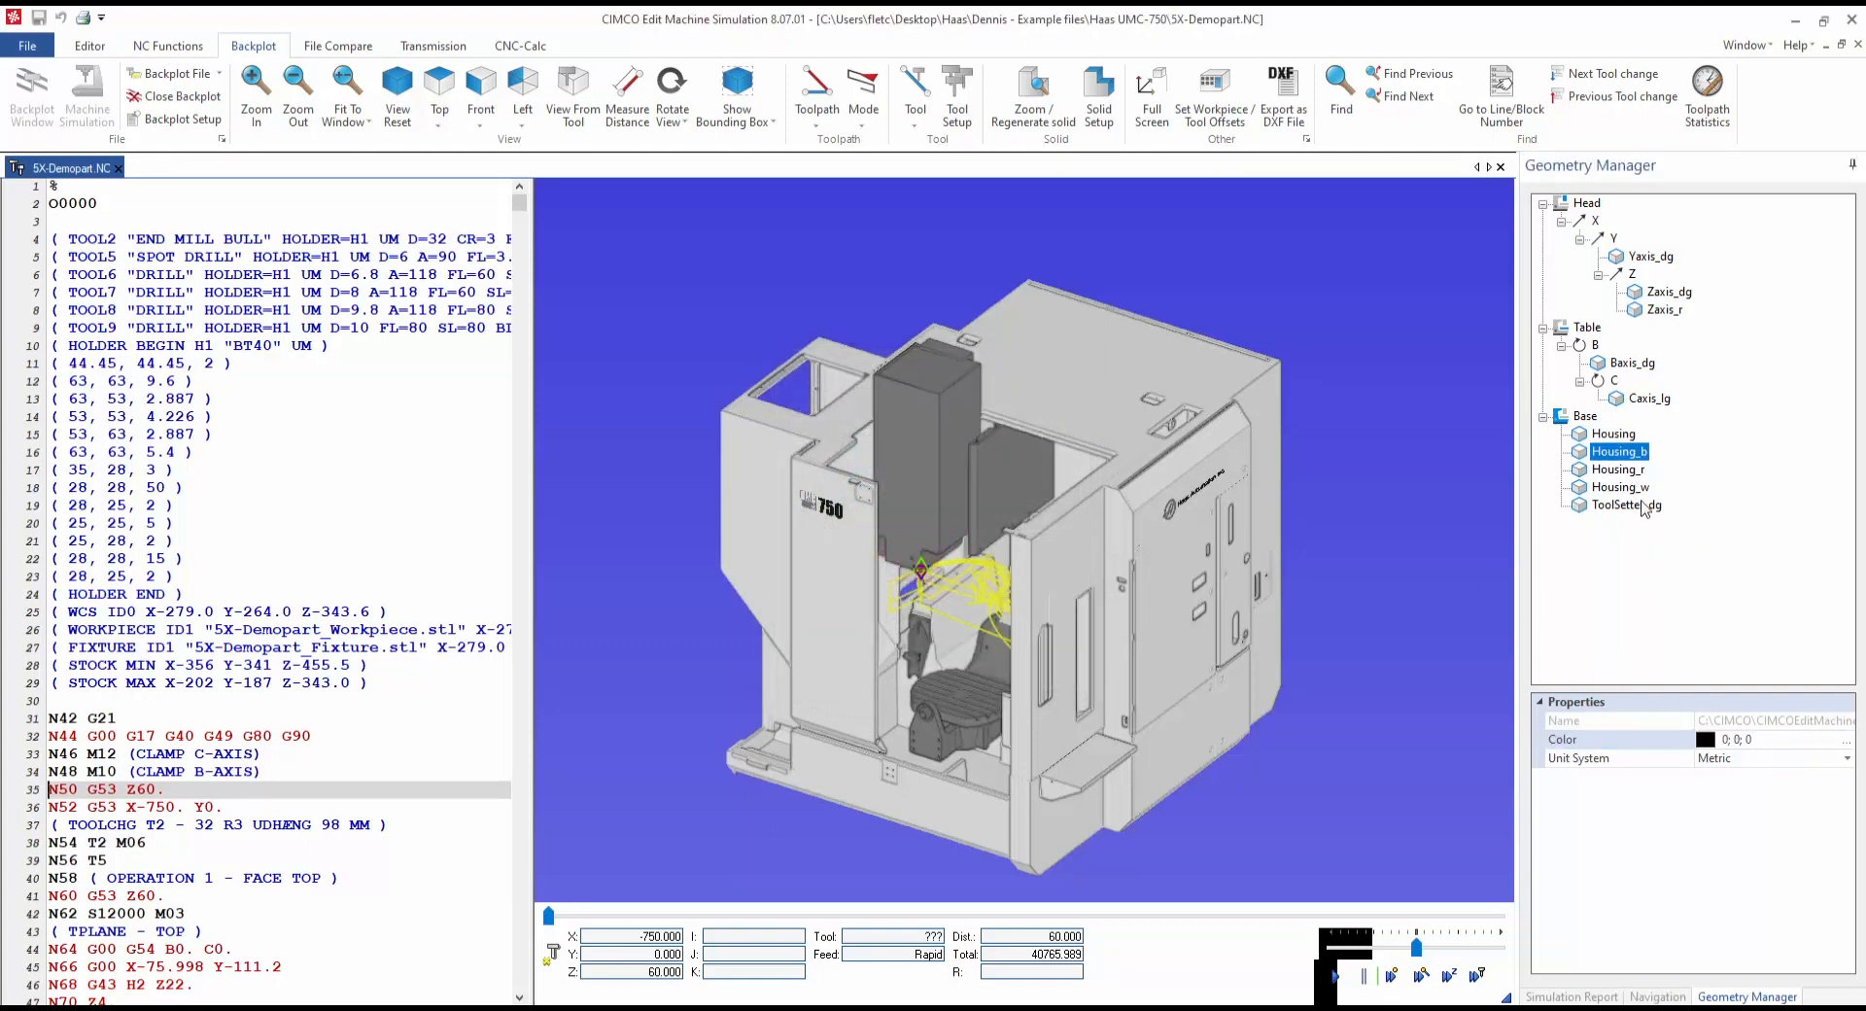
Step: Colour Housing_r red and rotate the model to check the colours
left_click(1628, 472)
left_click(1850, 742)
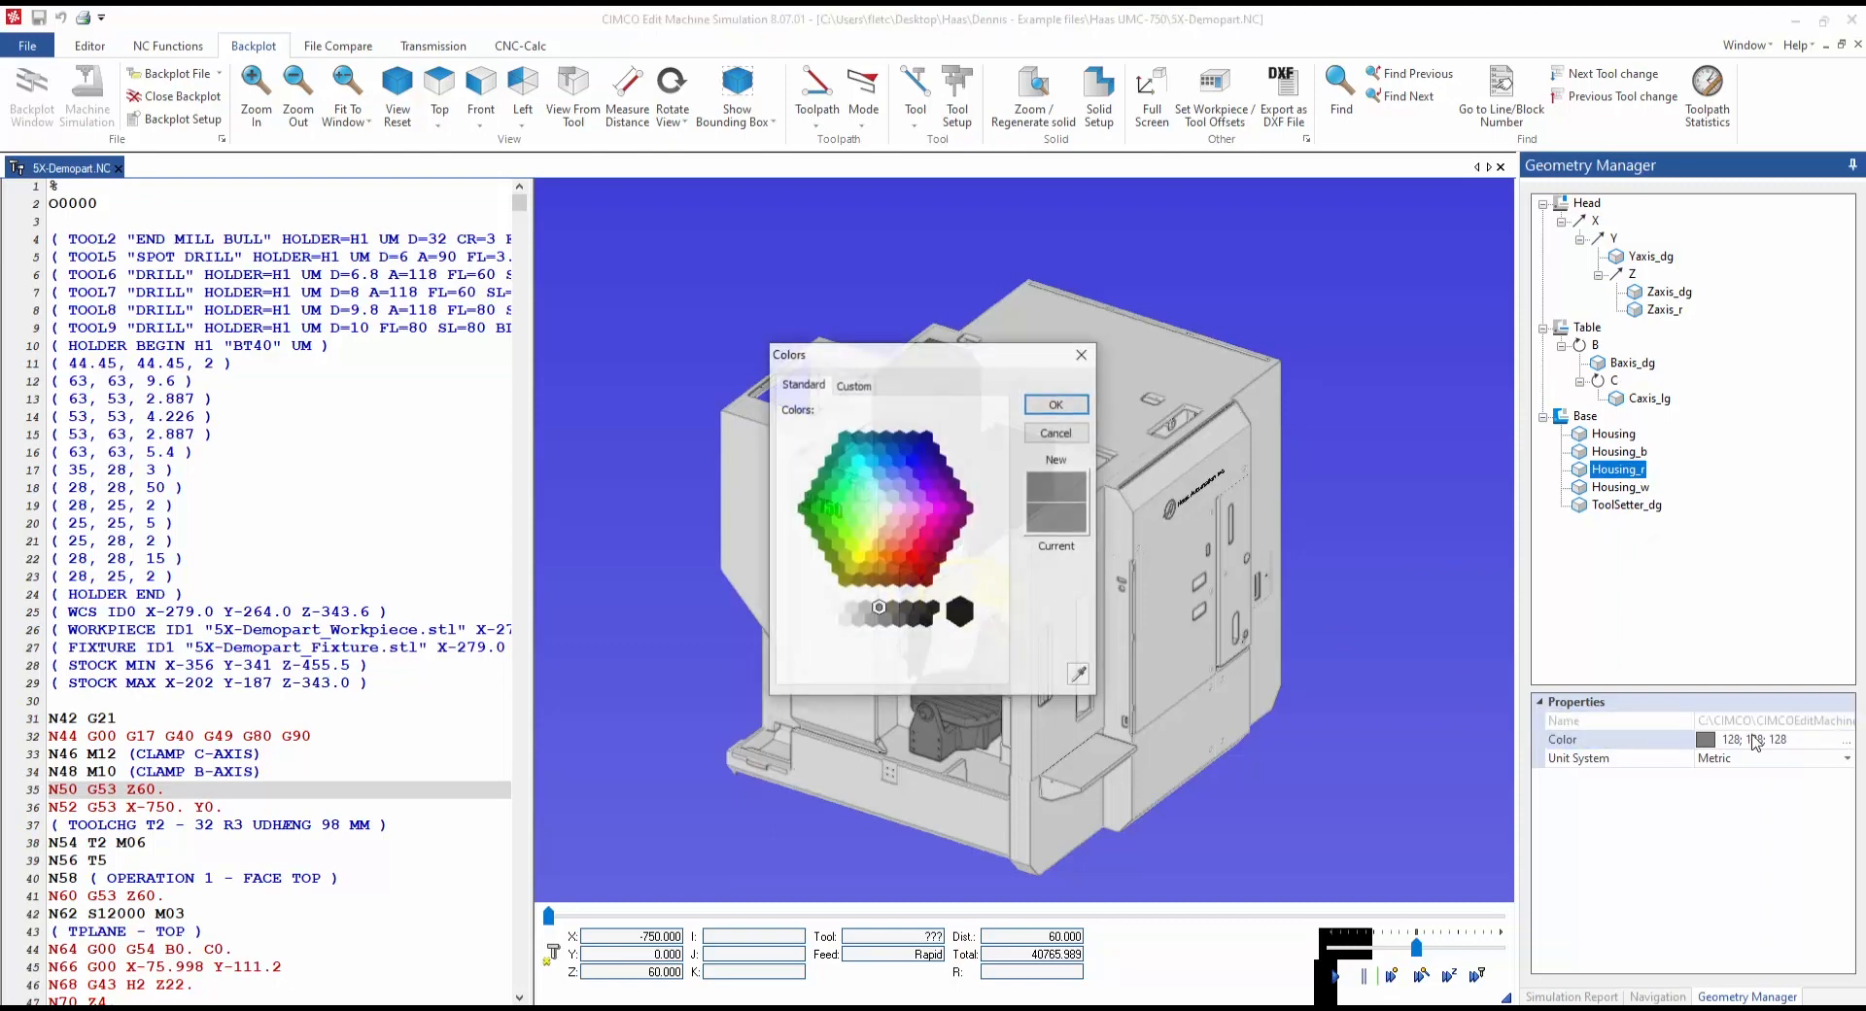
left_click(914, 558)
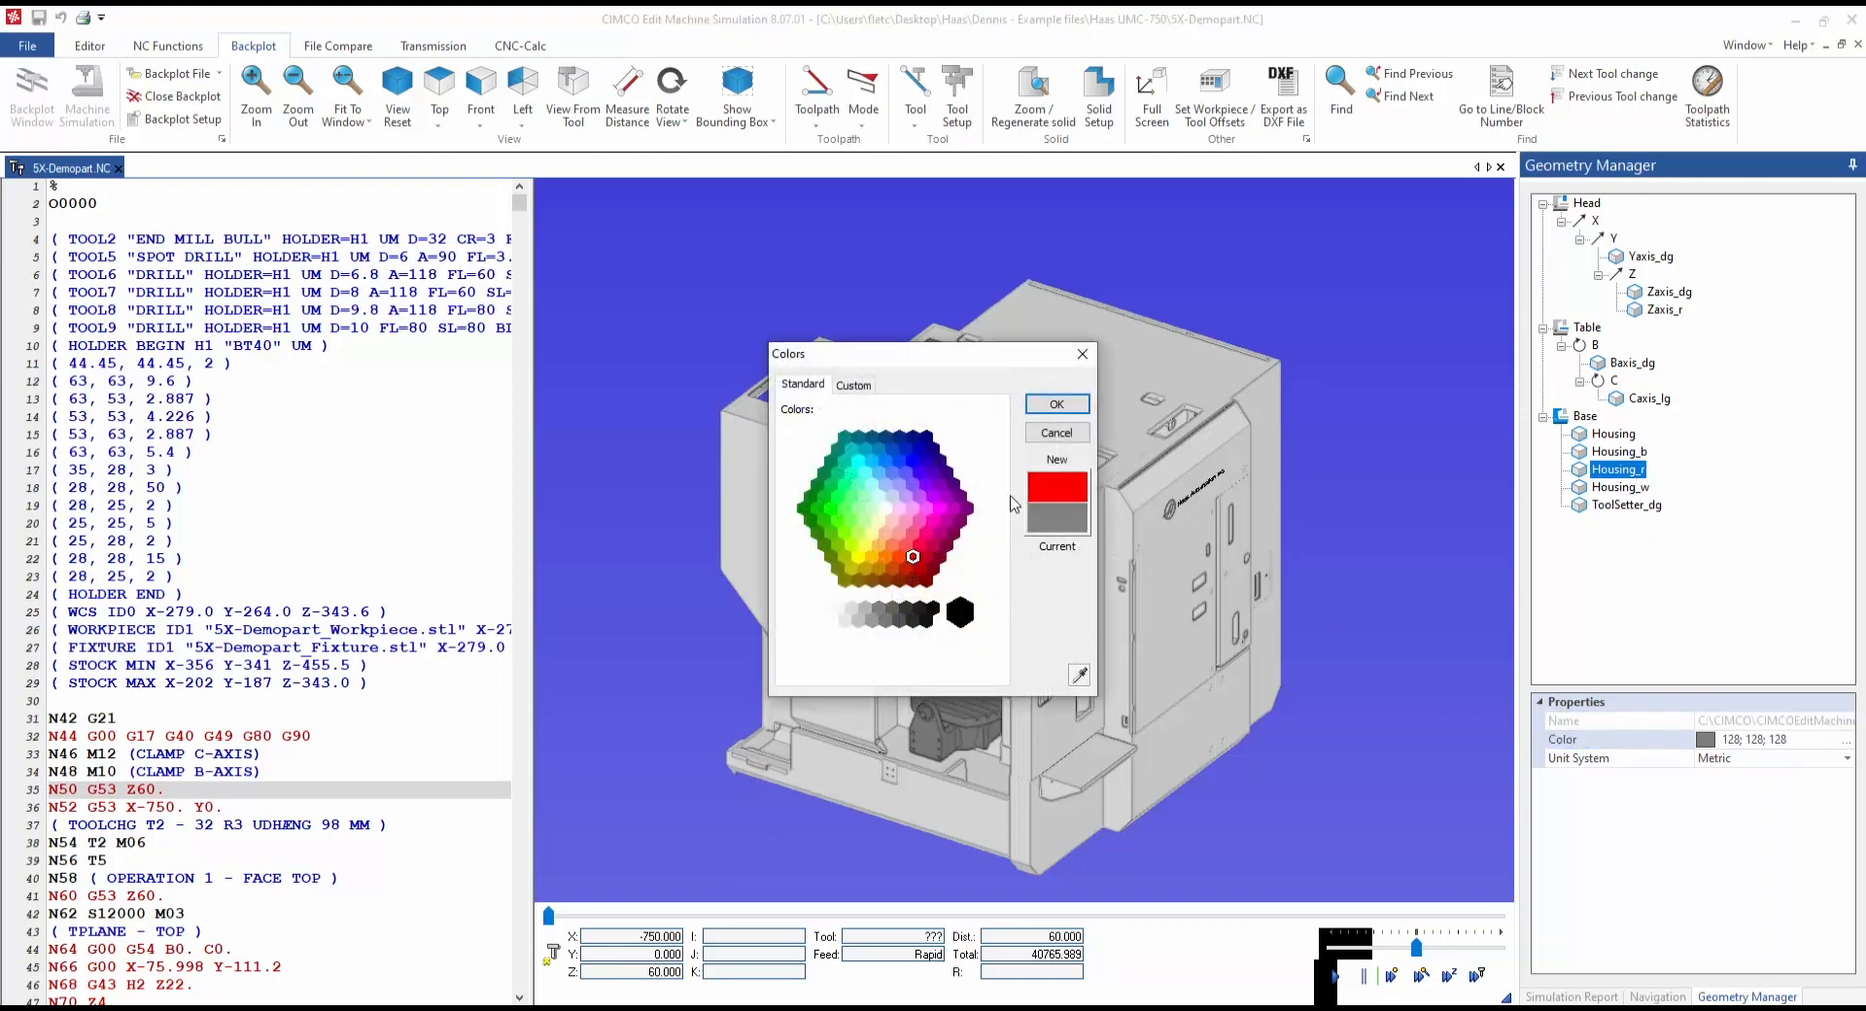
left_click(1055, 404)
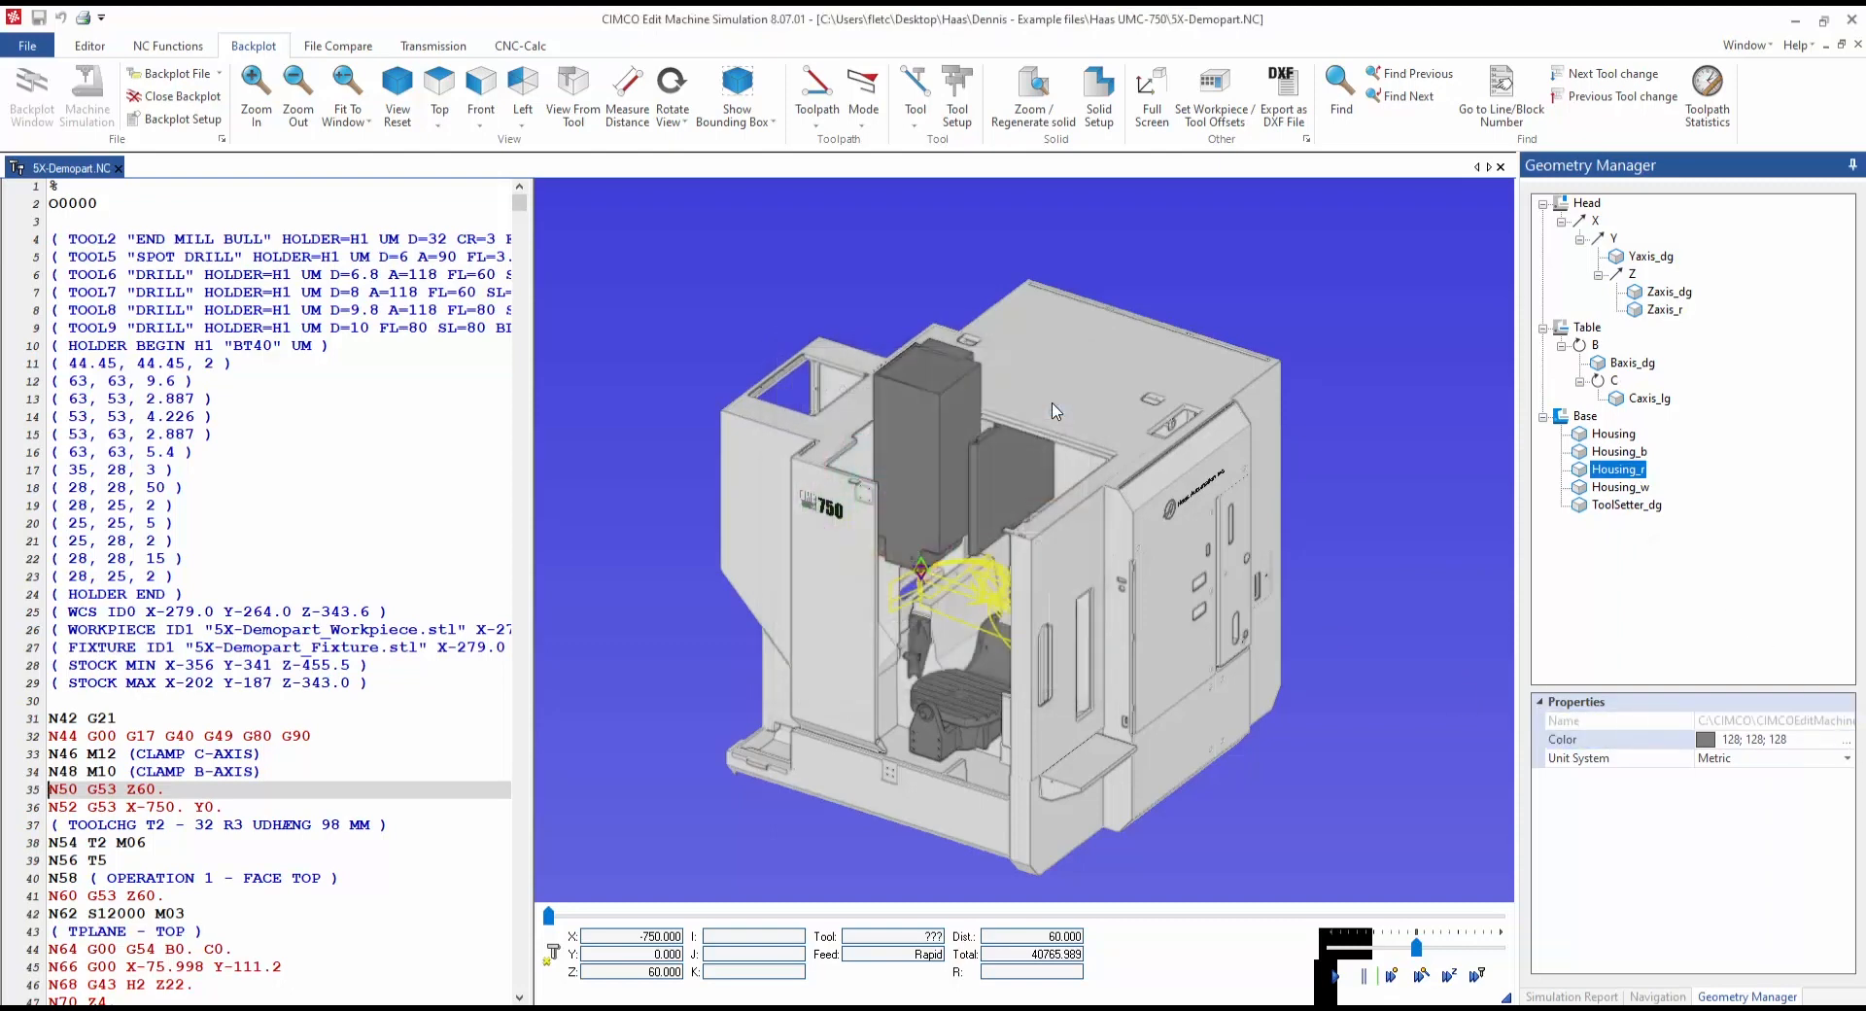
left_click(1633, 588)
mouse_move(1246, 542)
left_mouse_down()
mouse_move(1303, 504)
mouse_move(1269, 542)
mouse_move(1237, 536)
left_mouse_up()
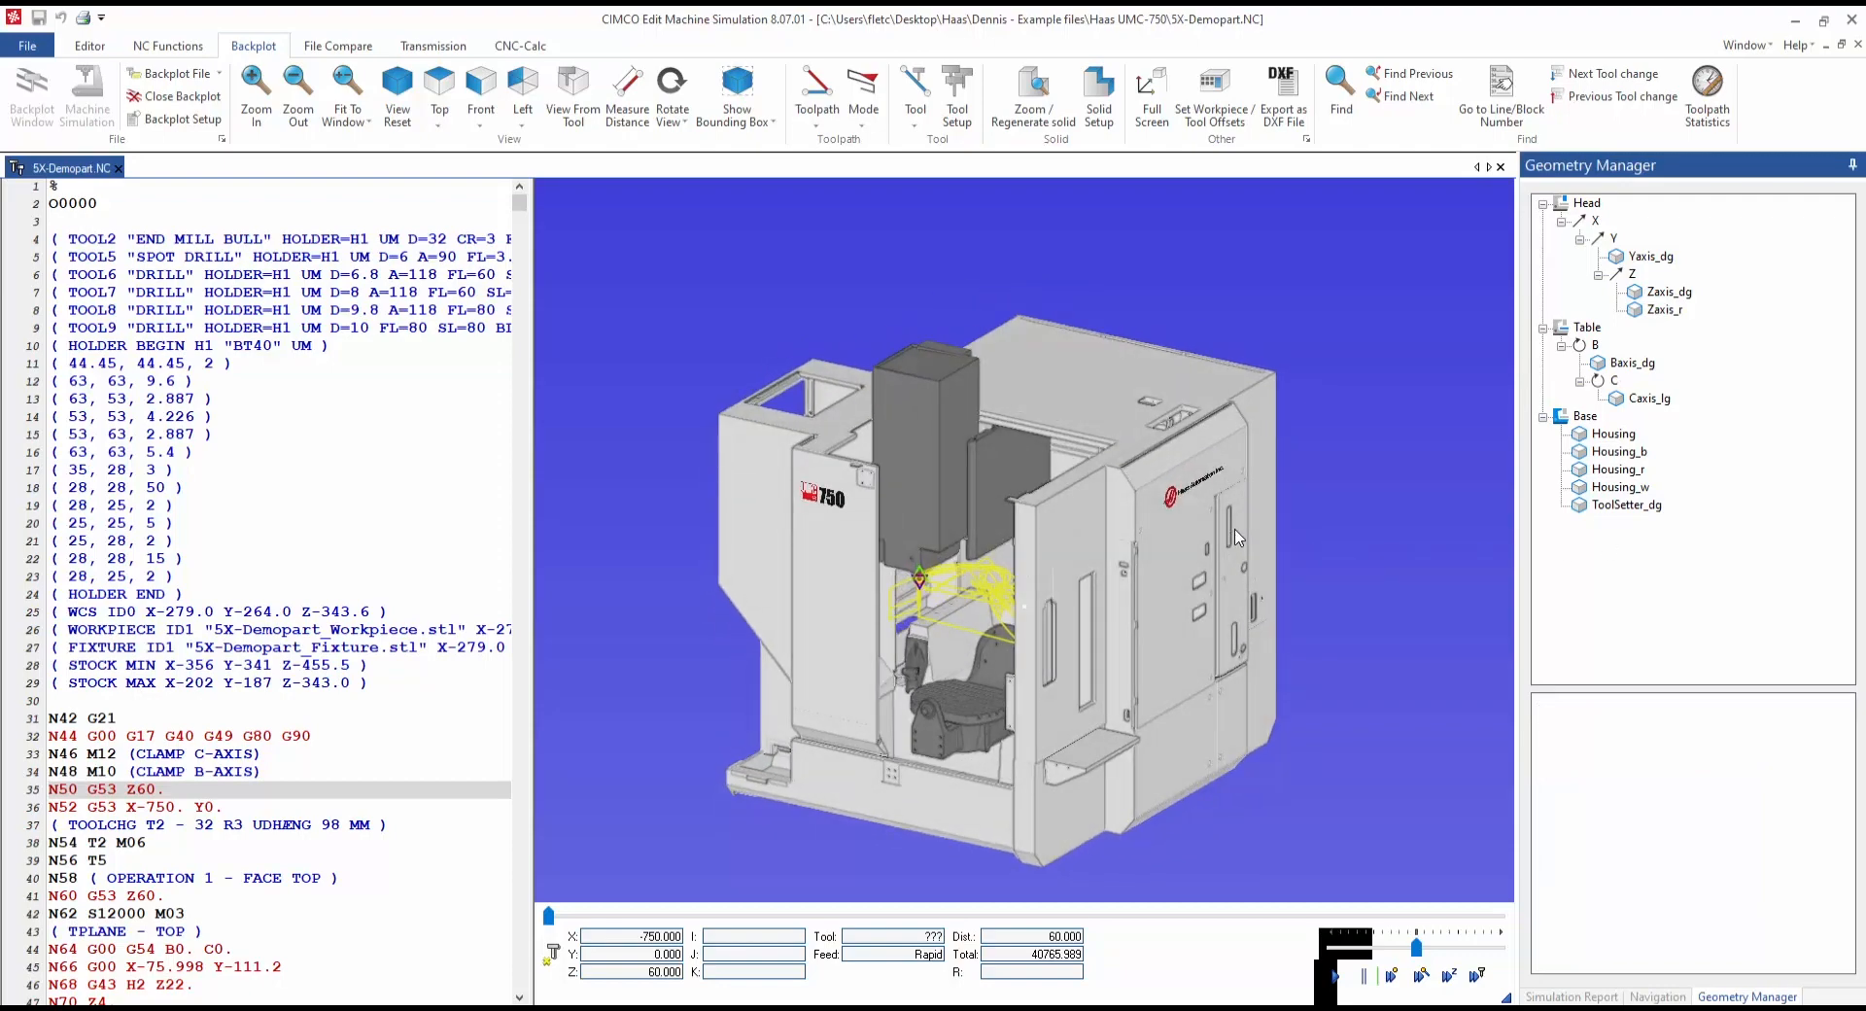